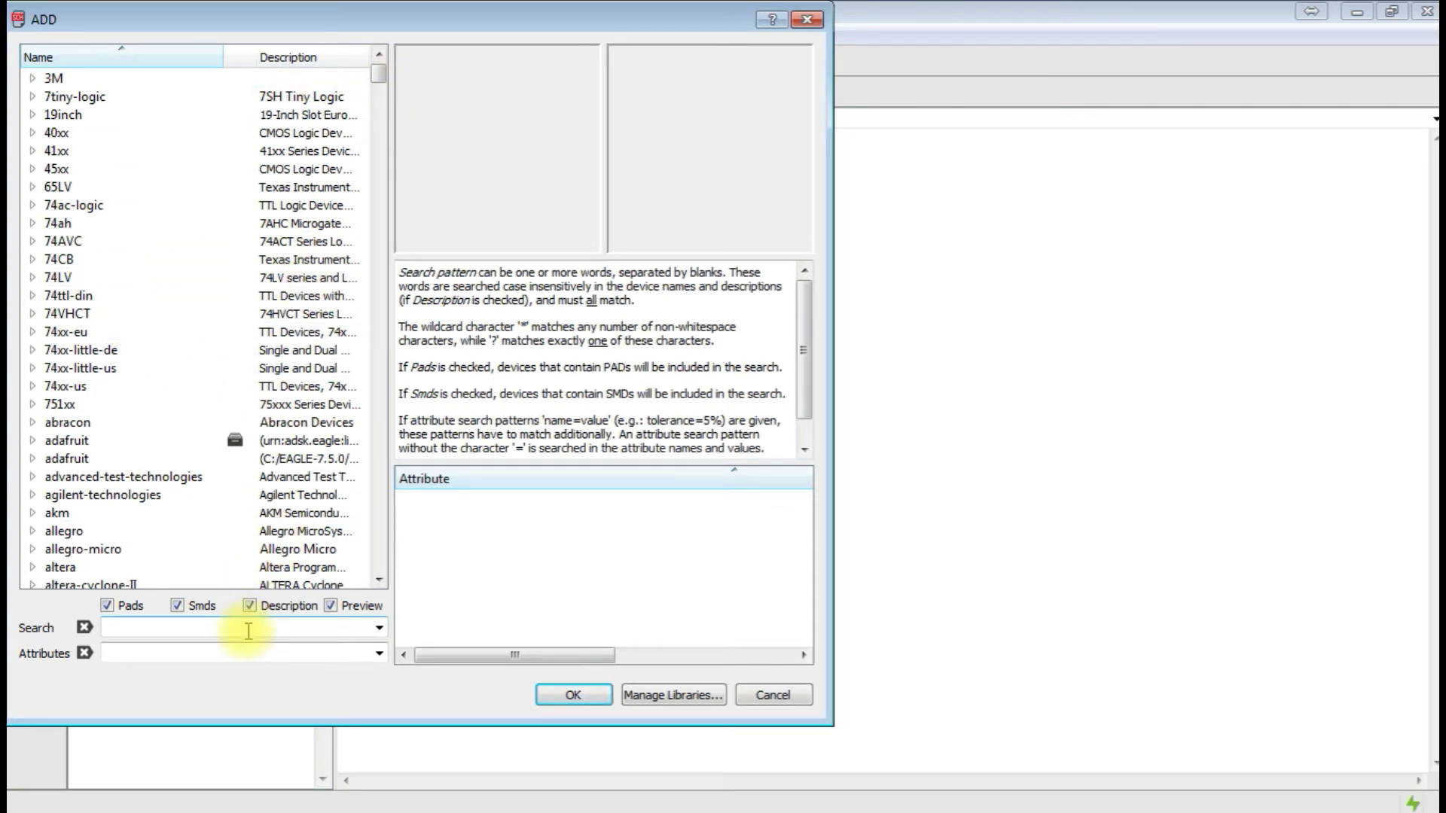
Place the adafruit LED (SMARTLED-TTW variant) on the schematic as LED1
click(33, 458)
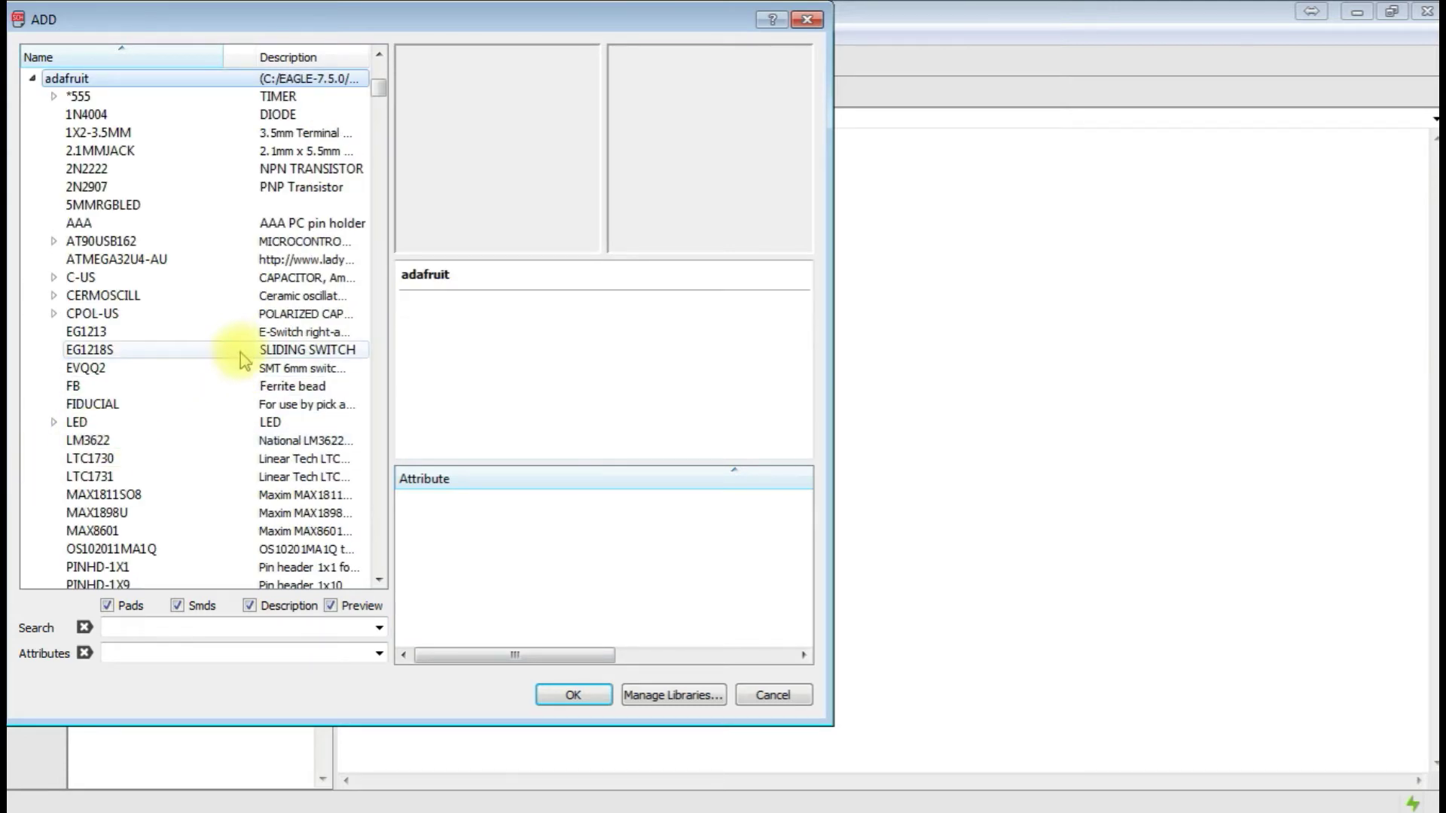
double_click(50, 422)
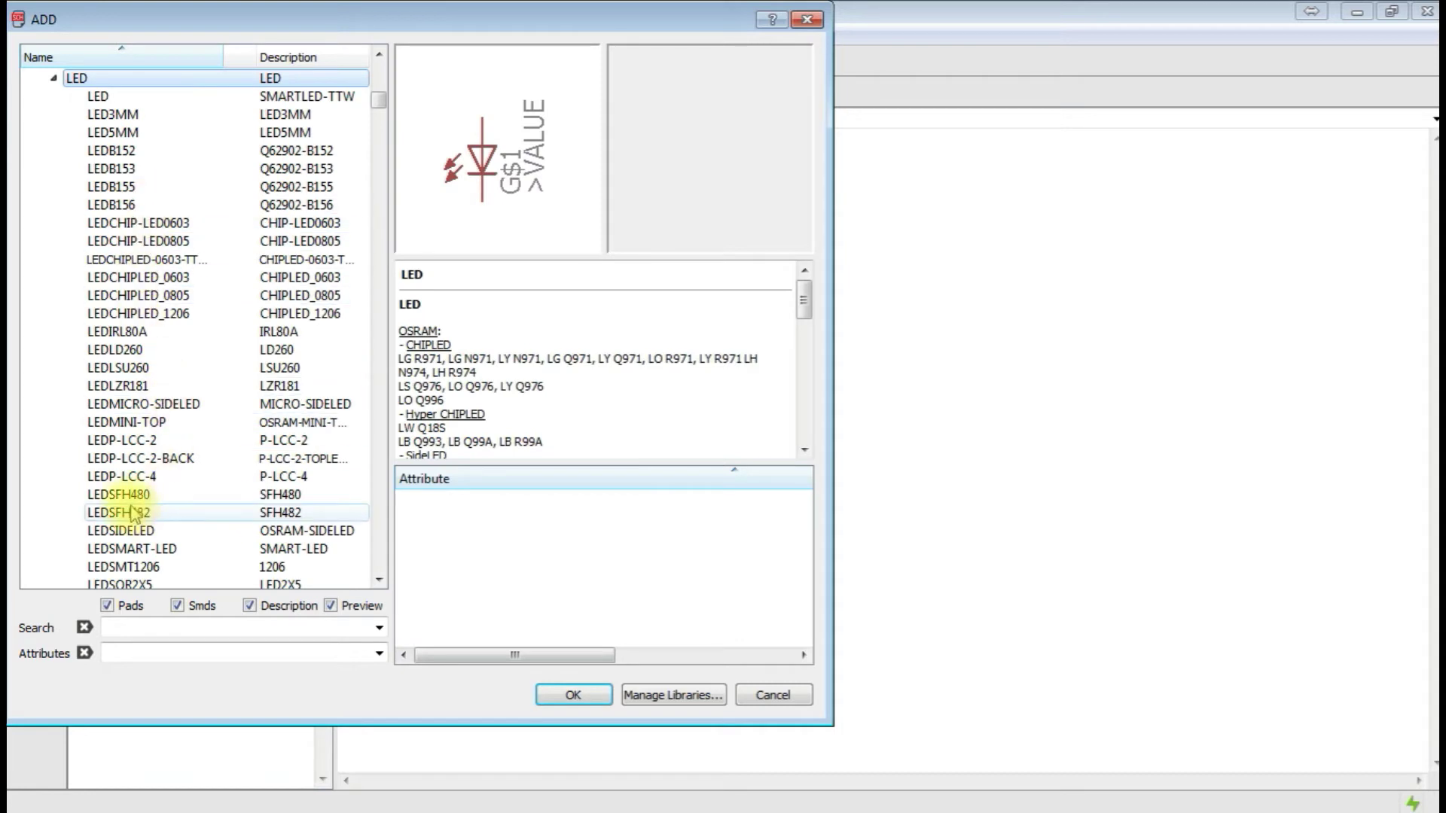
click(144, 97)
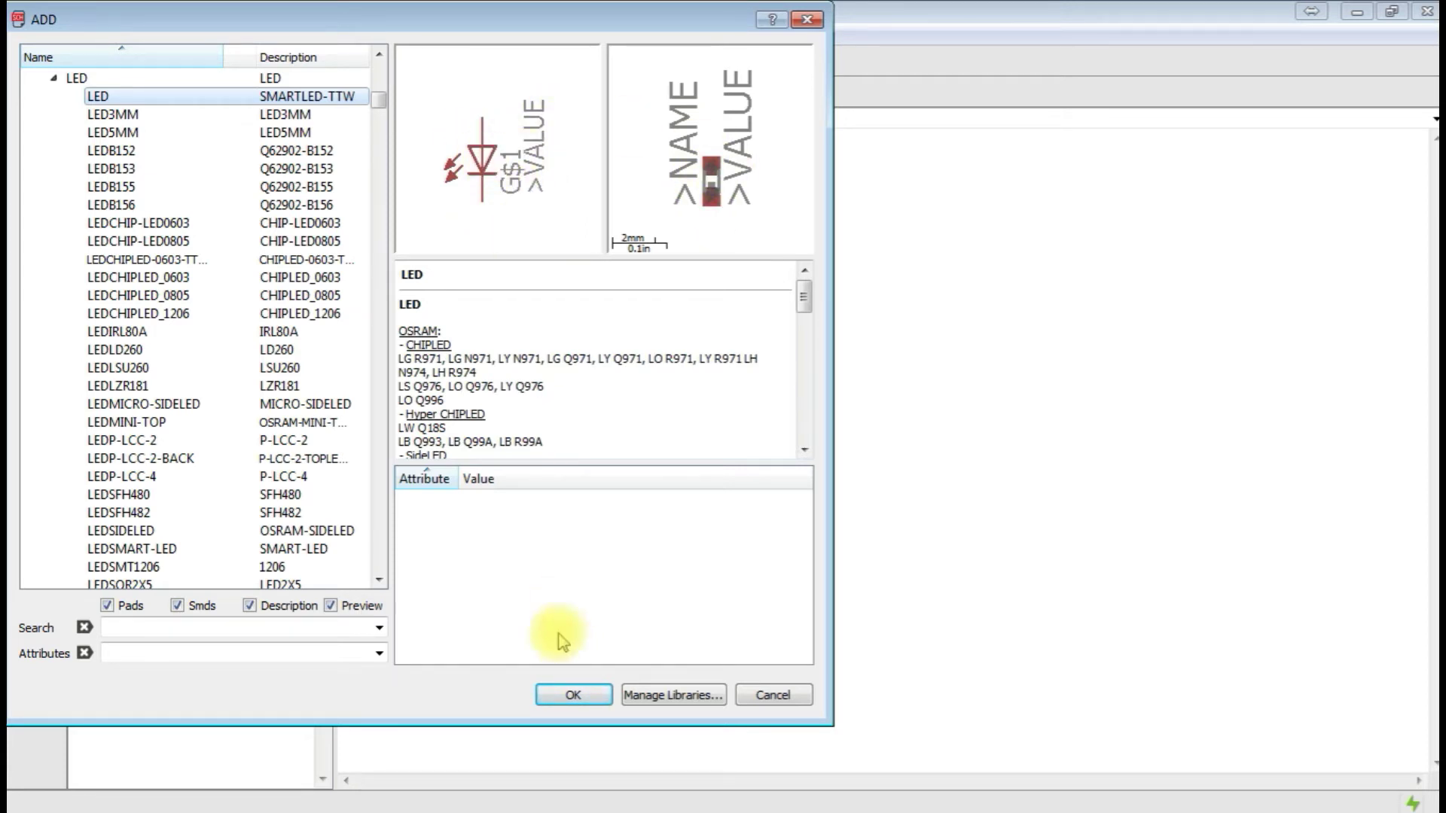
click(570, 693)
click(609, 395)
Add the SparkFun-Aesthetics GND symbol below the LED
click(51, 310)
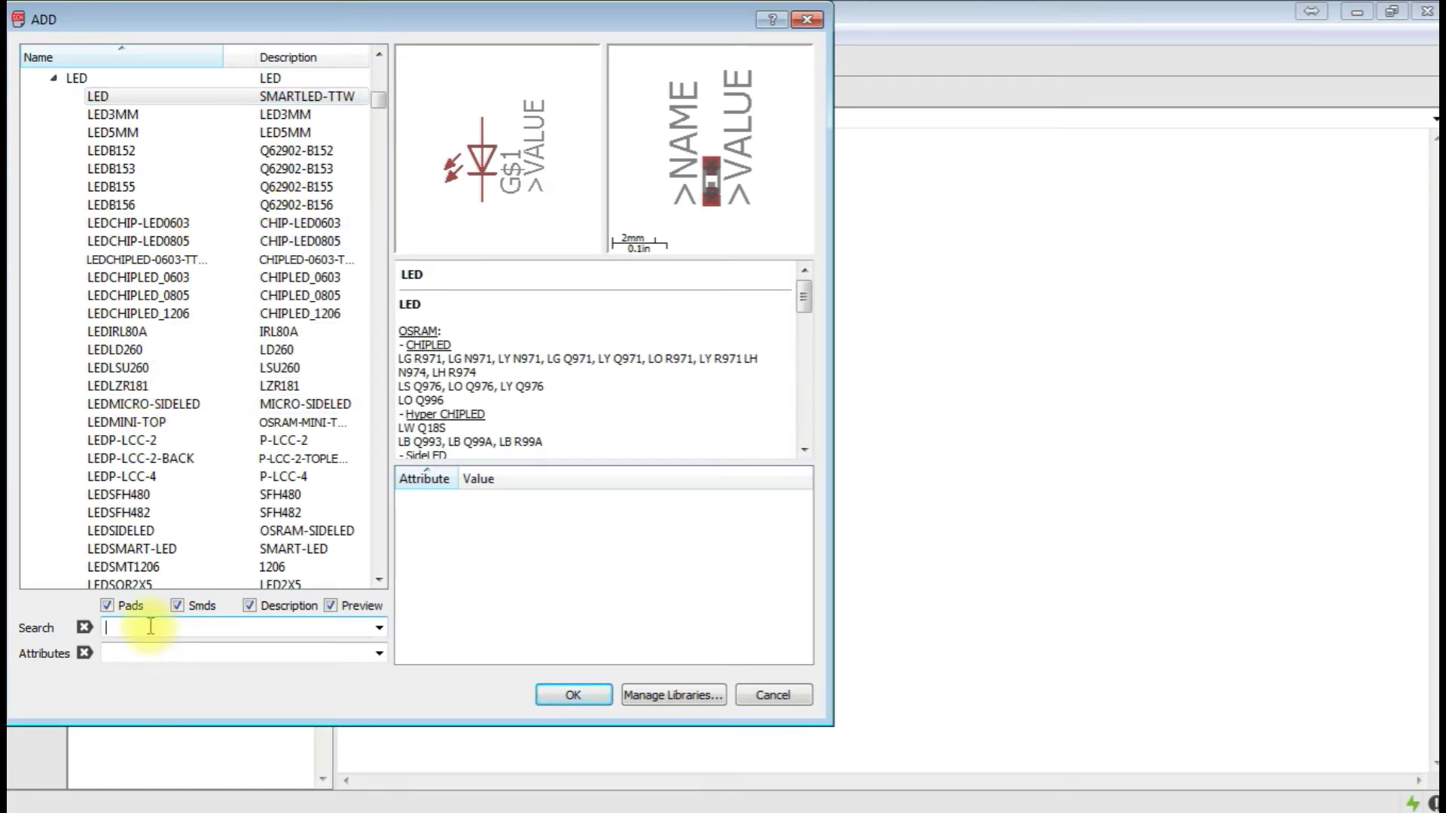
key(Return)
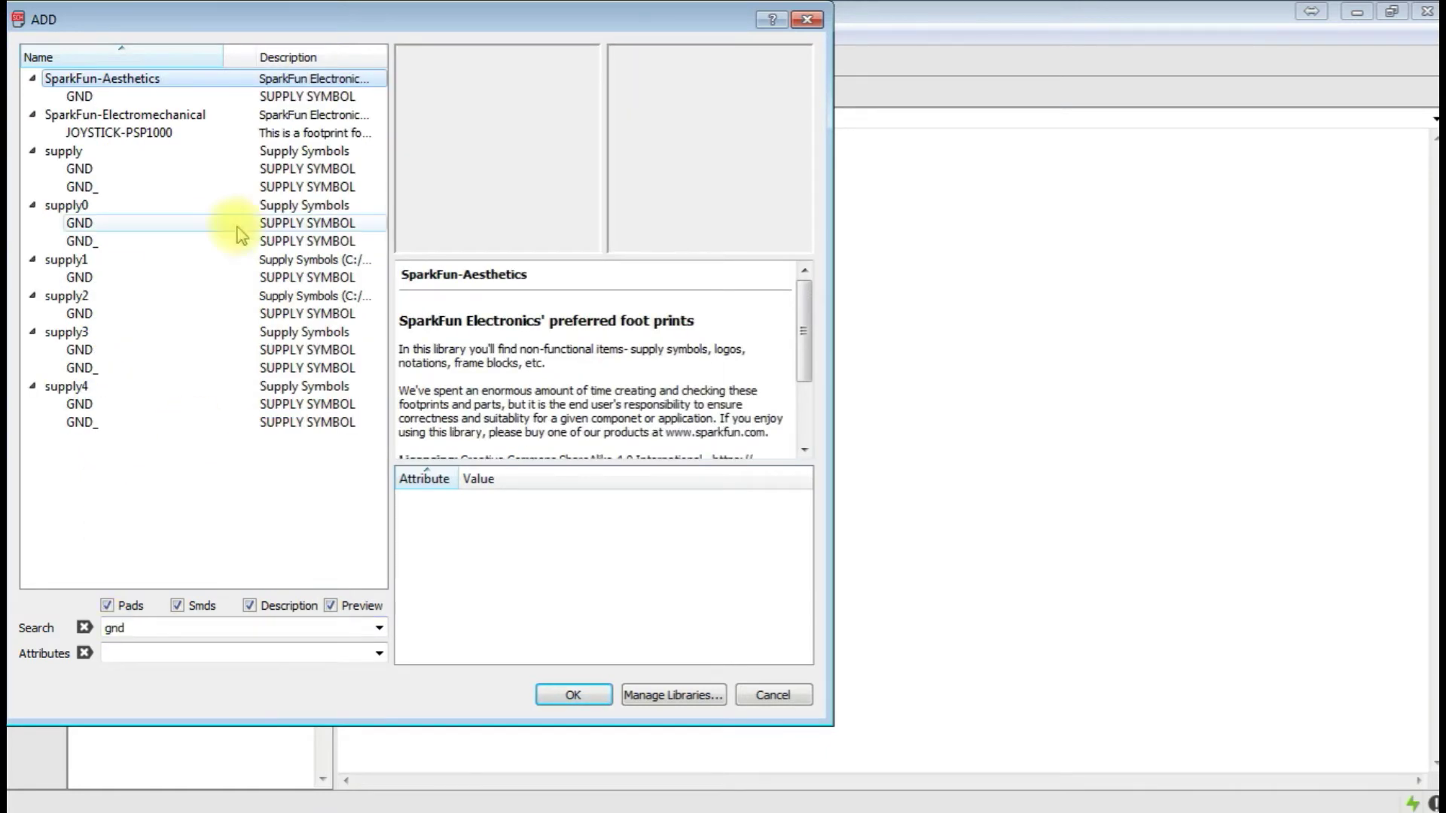
click(75, 95)
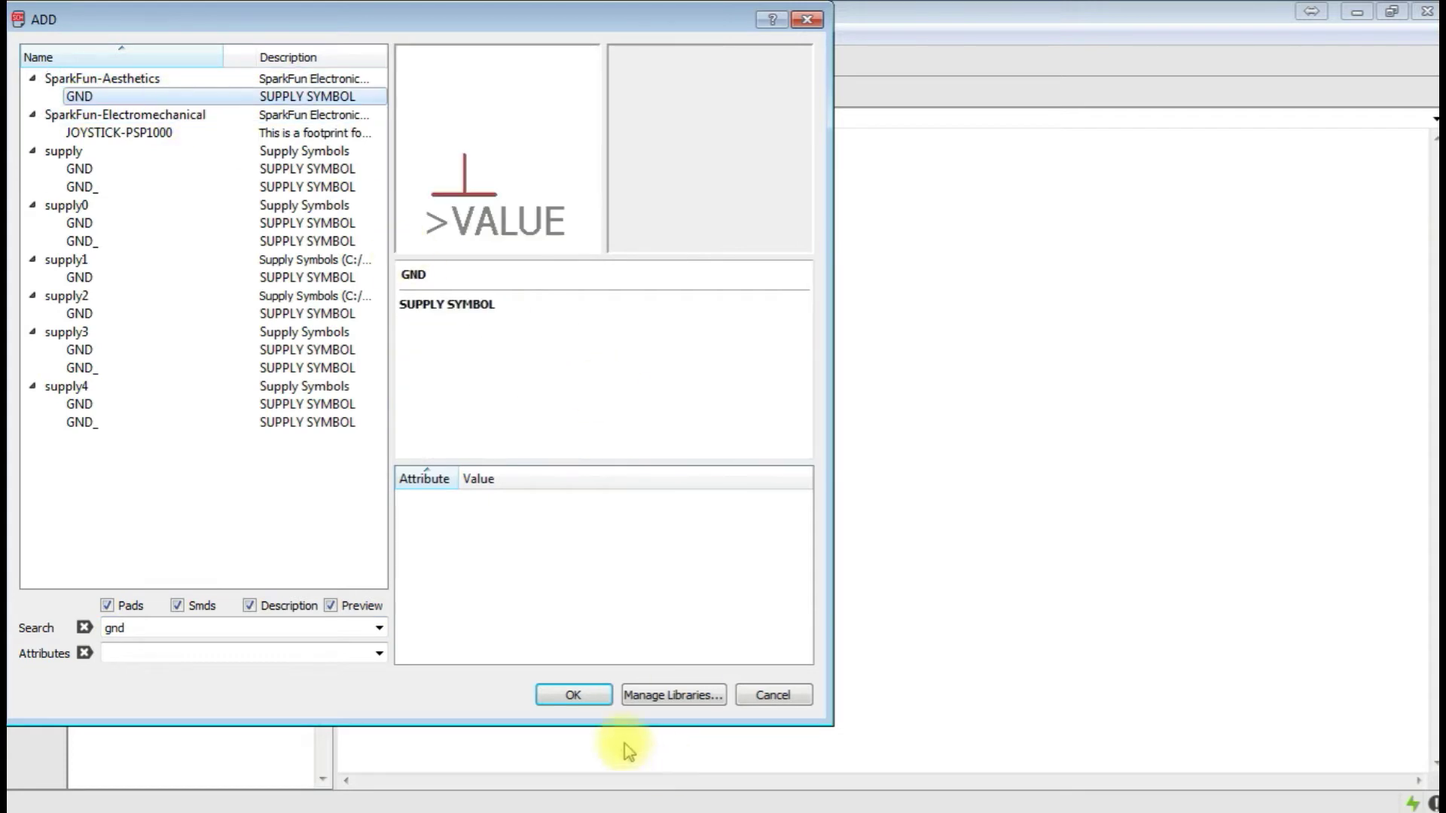
click(575, 699)
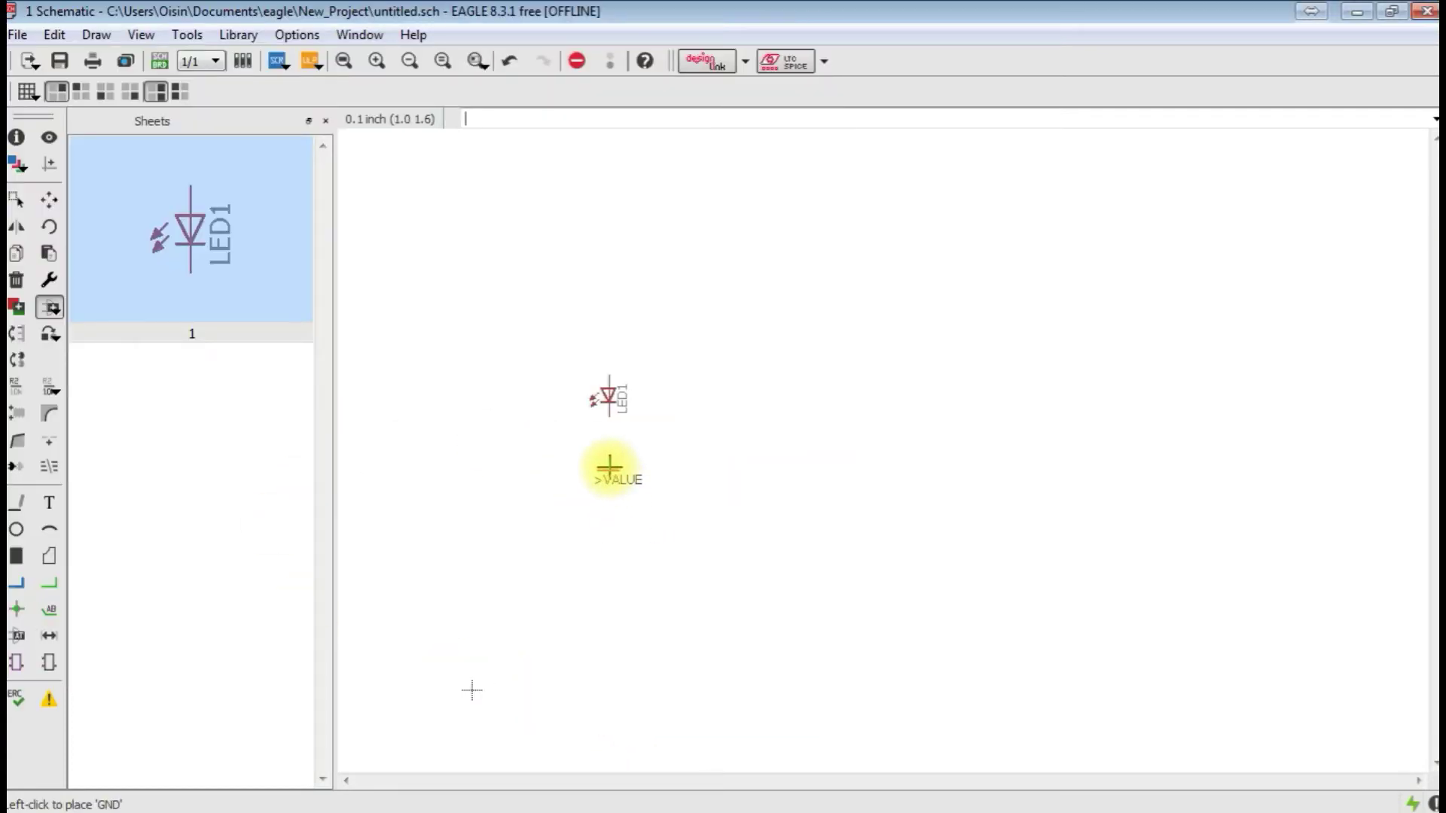
click(610, 467)
Add the SparkFun-Aesthetics VCC supply symbol above the LED
click(49, 307)
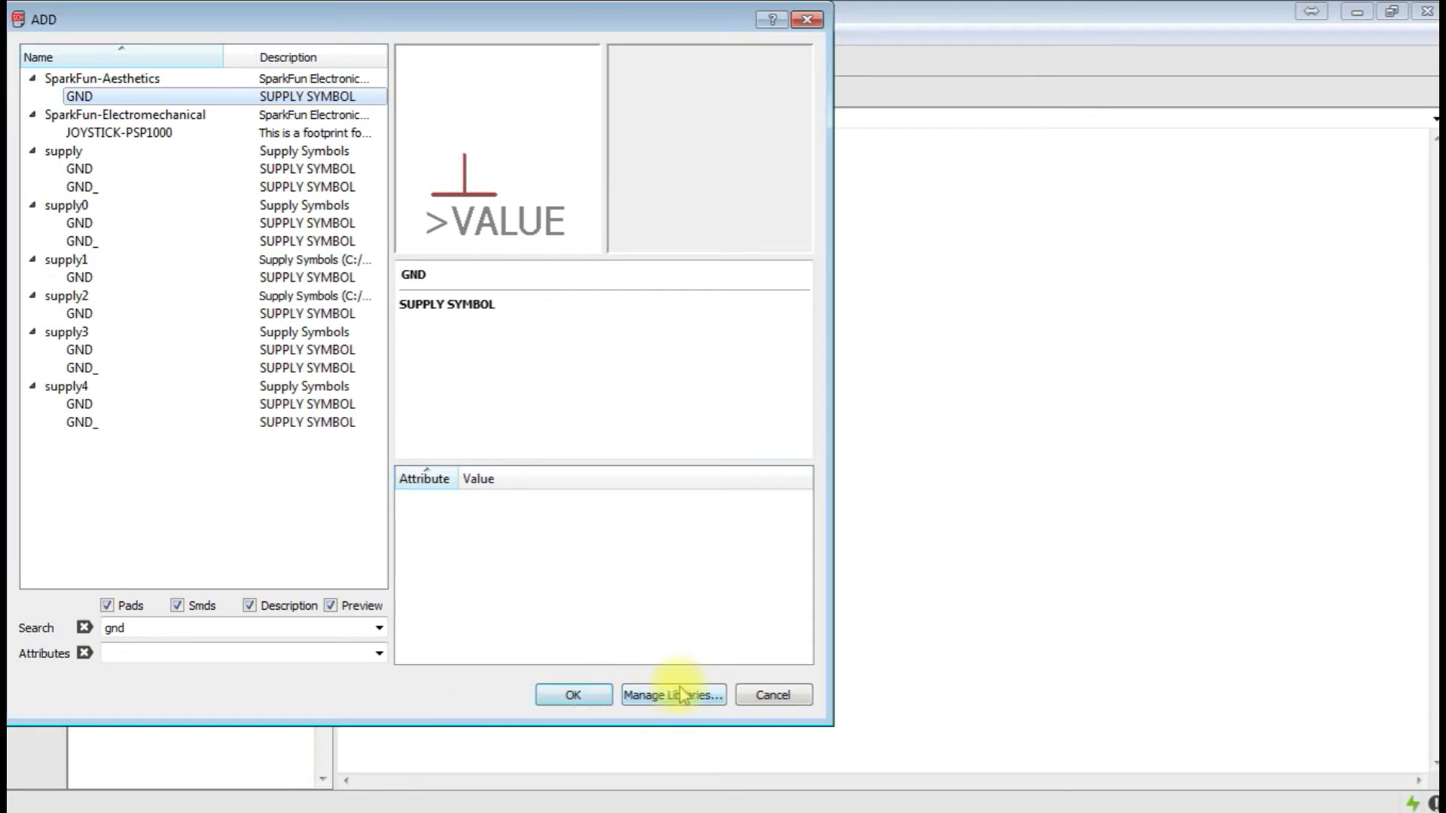
click(149, 624)
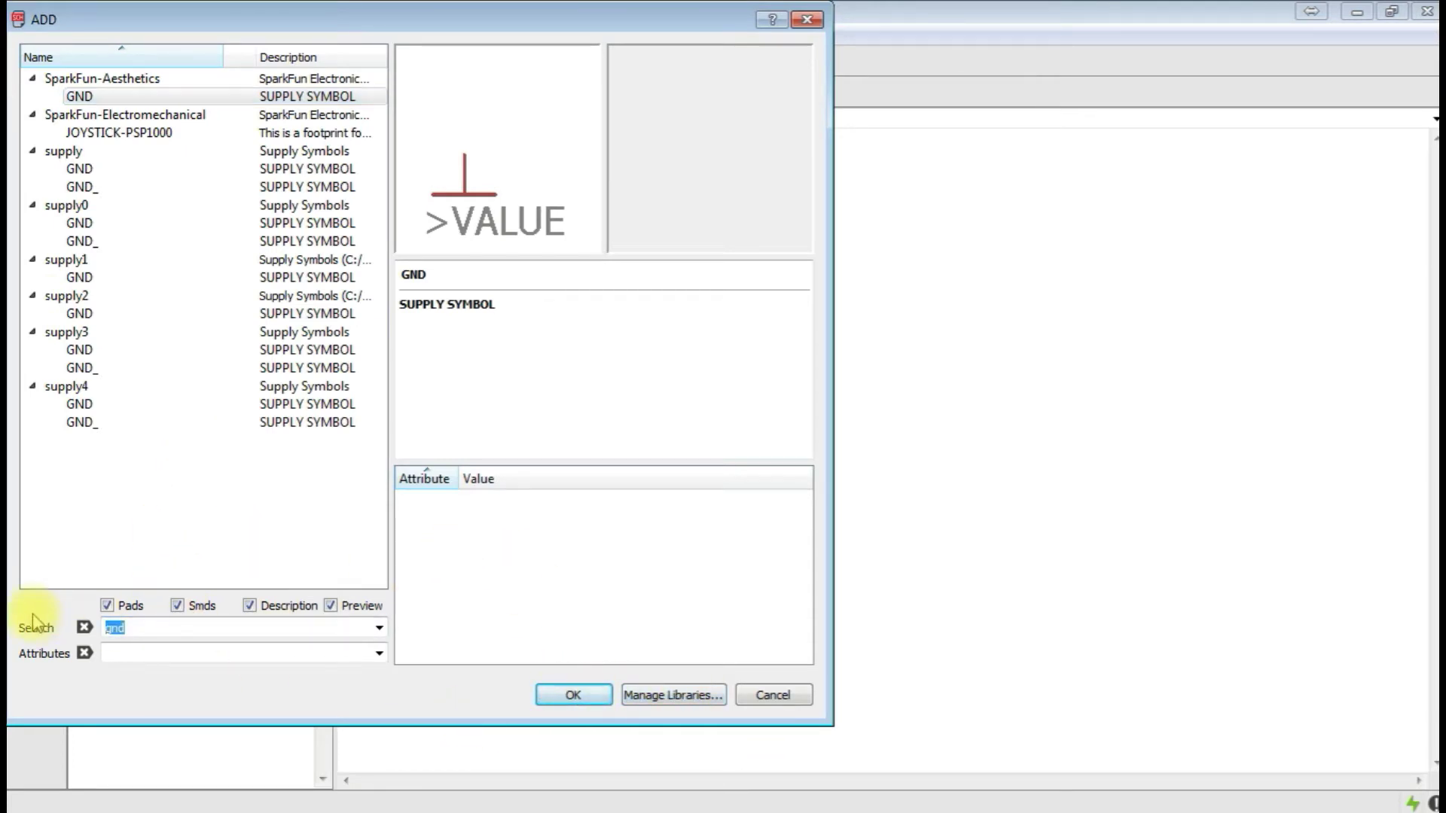
key(Return)
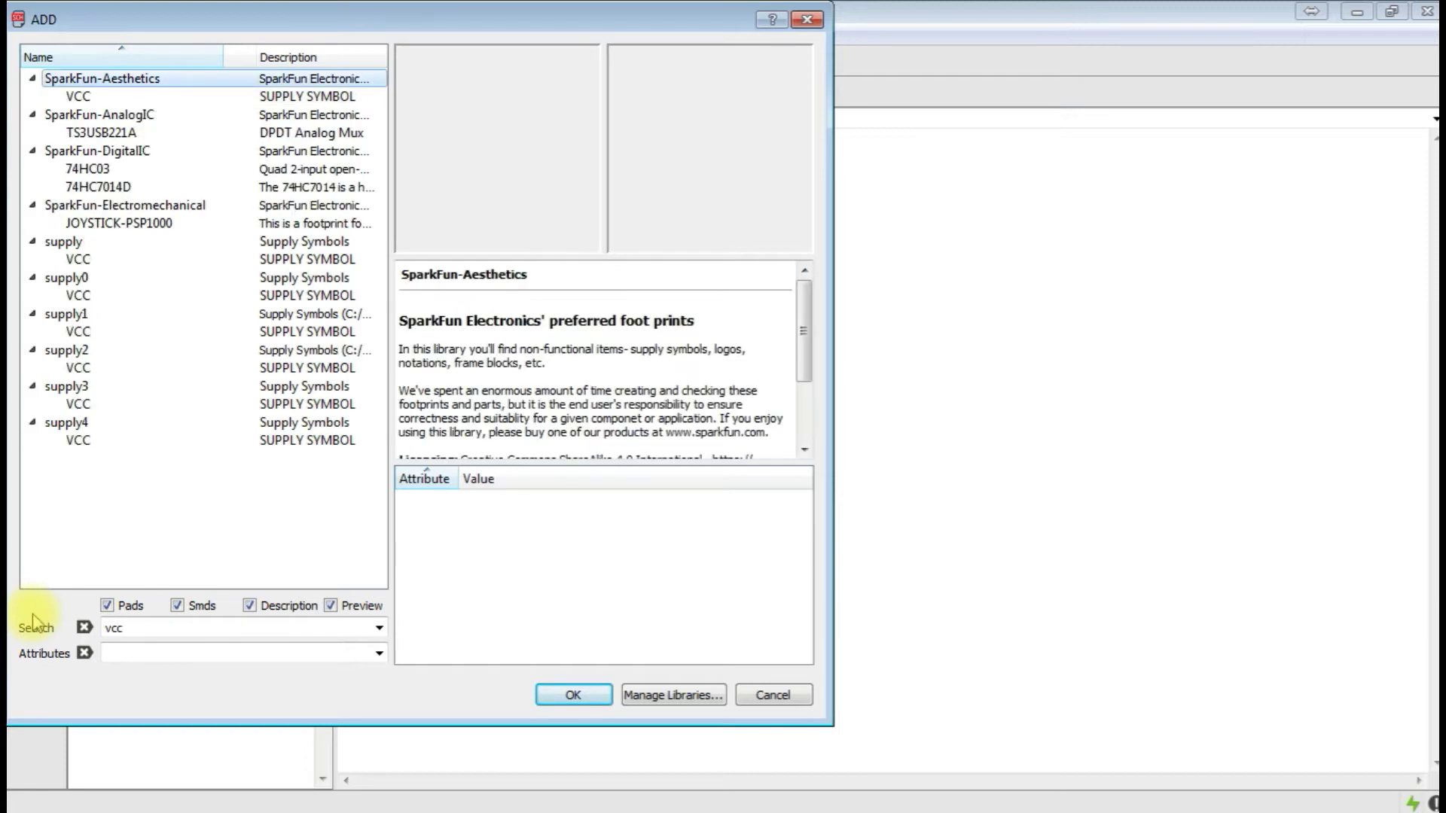
click(151, 98)
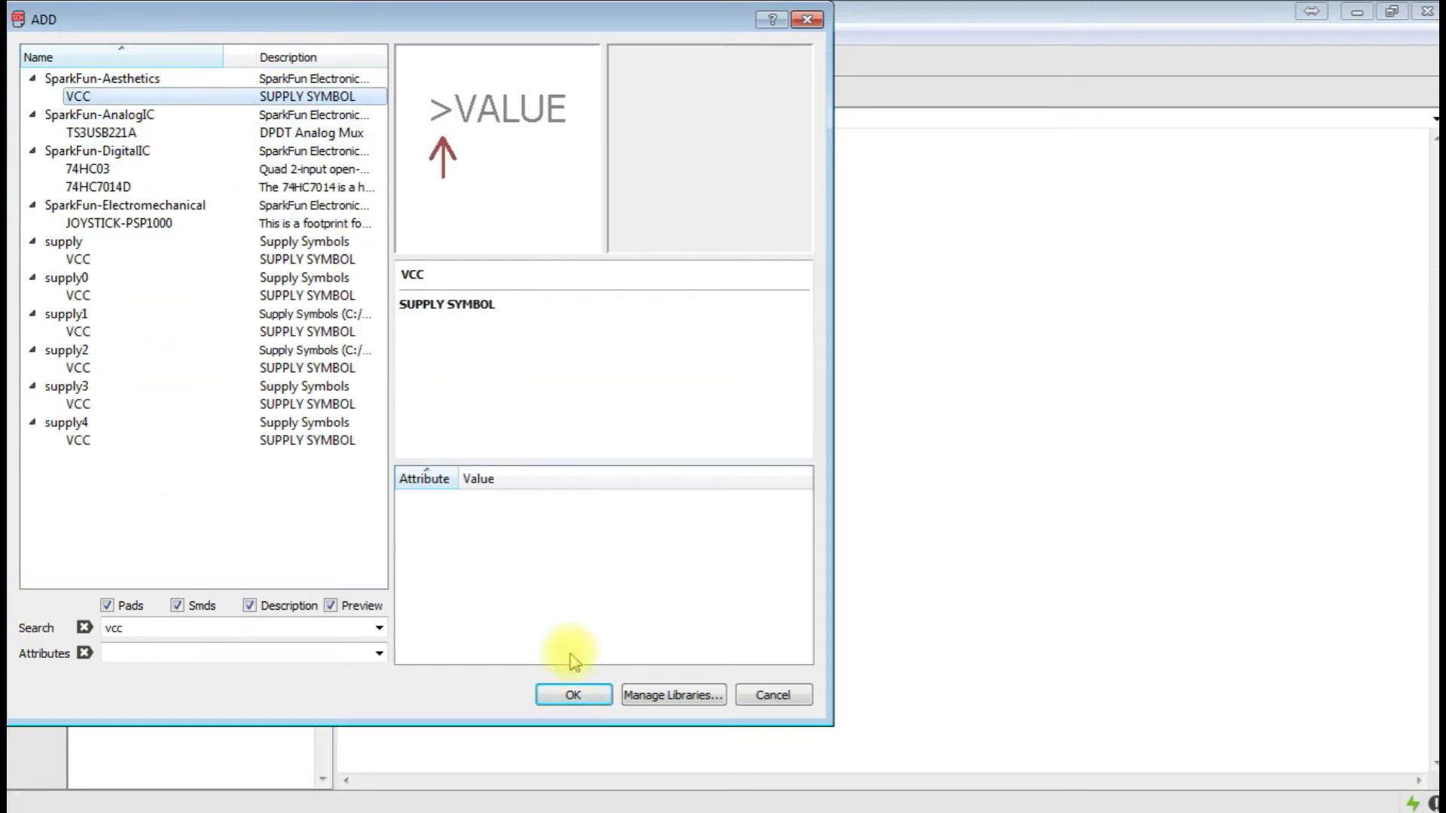
click(573, 694)
click(615, 282)
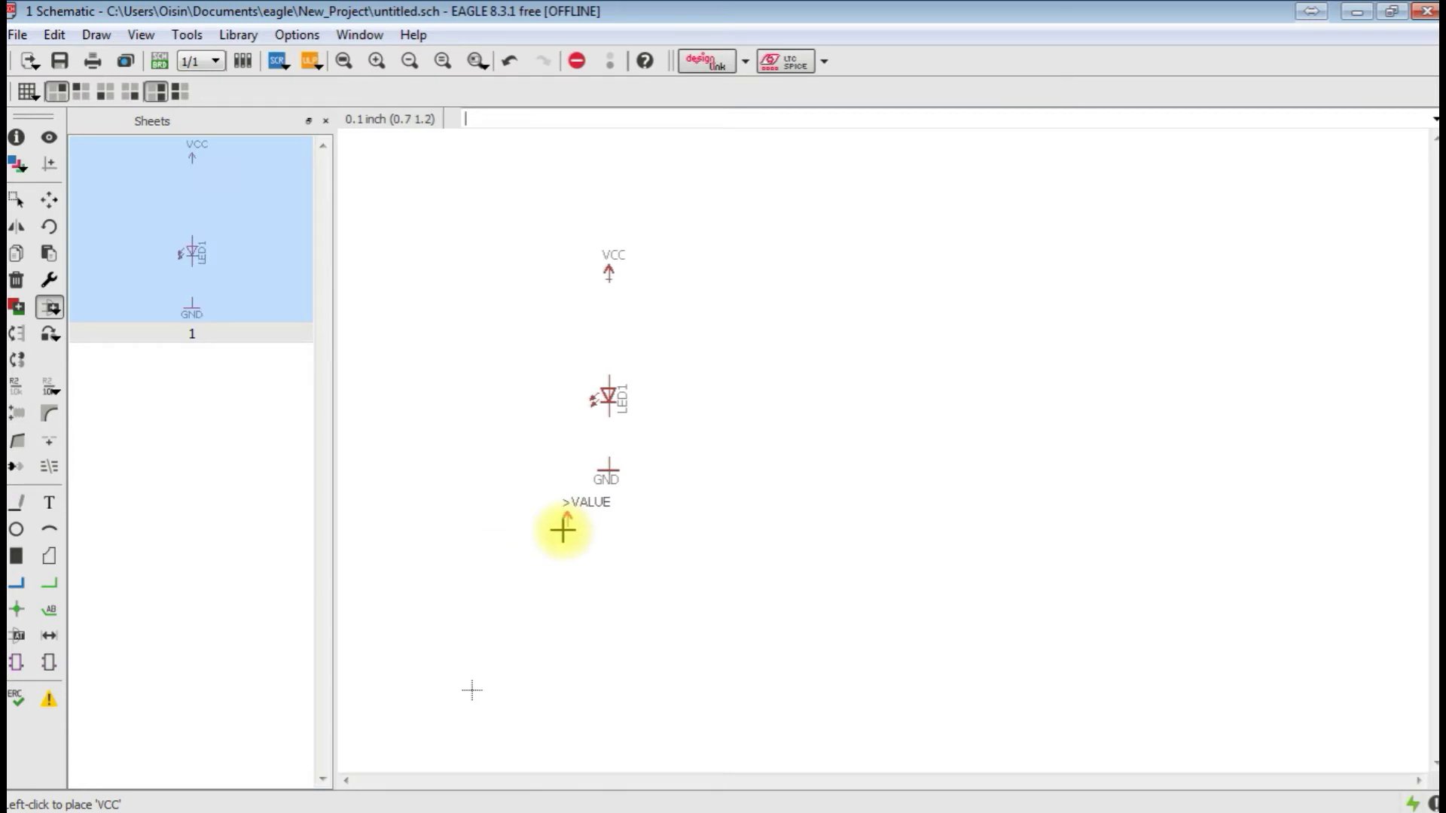
Search the libraries for resistors and select the R-US_FLIPFLOP7 variant of R-US_
key(Escape)
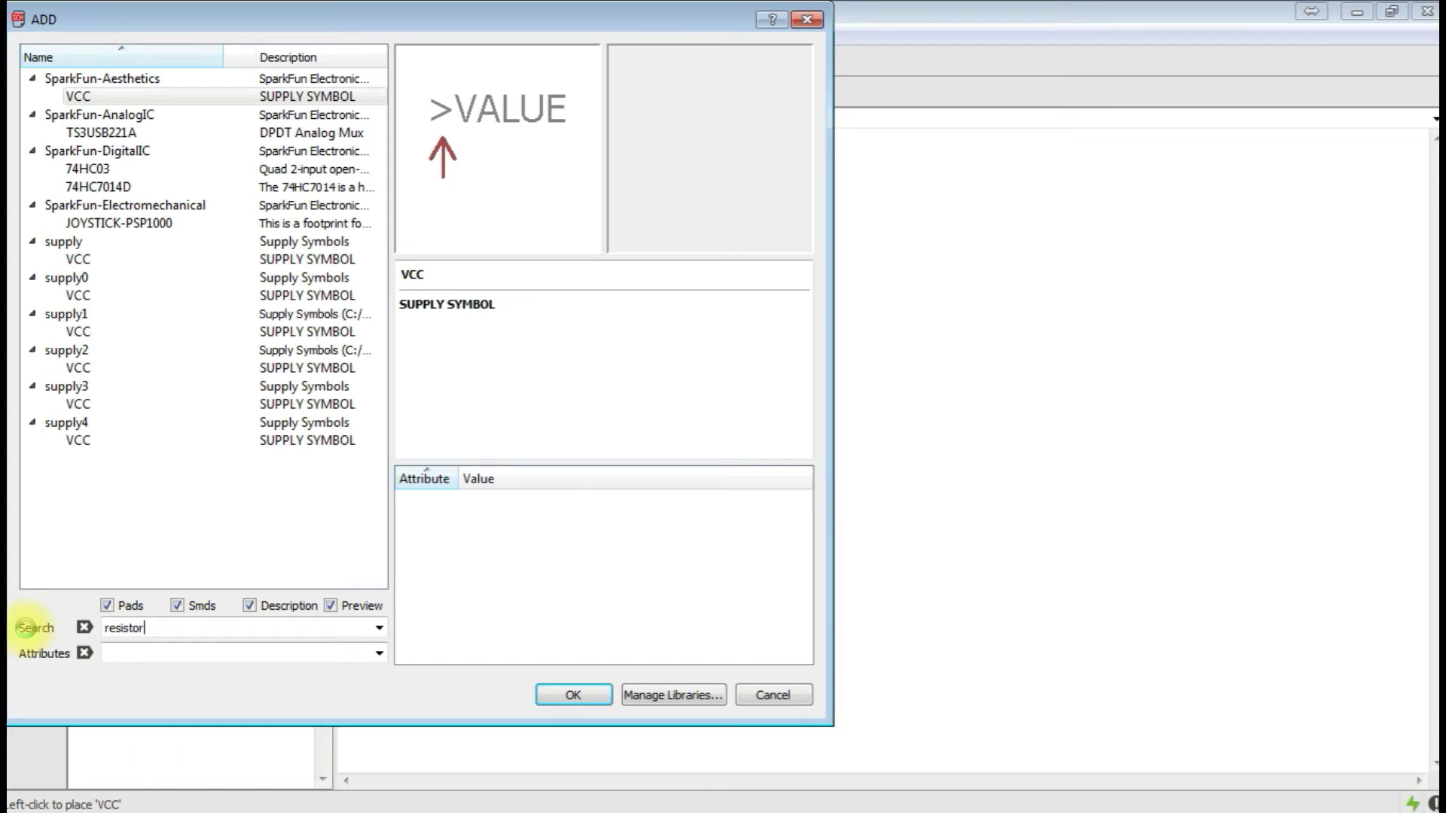
key(Return)
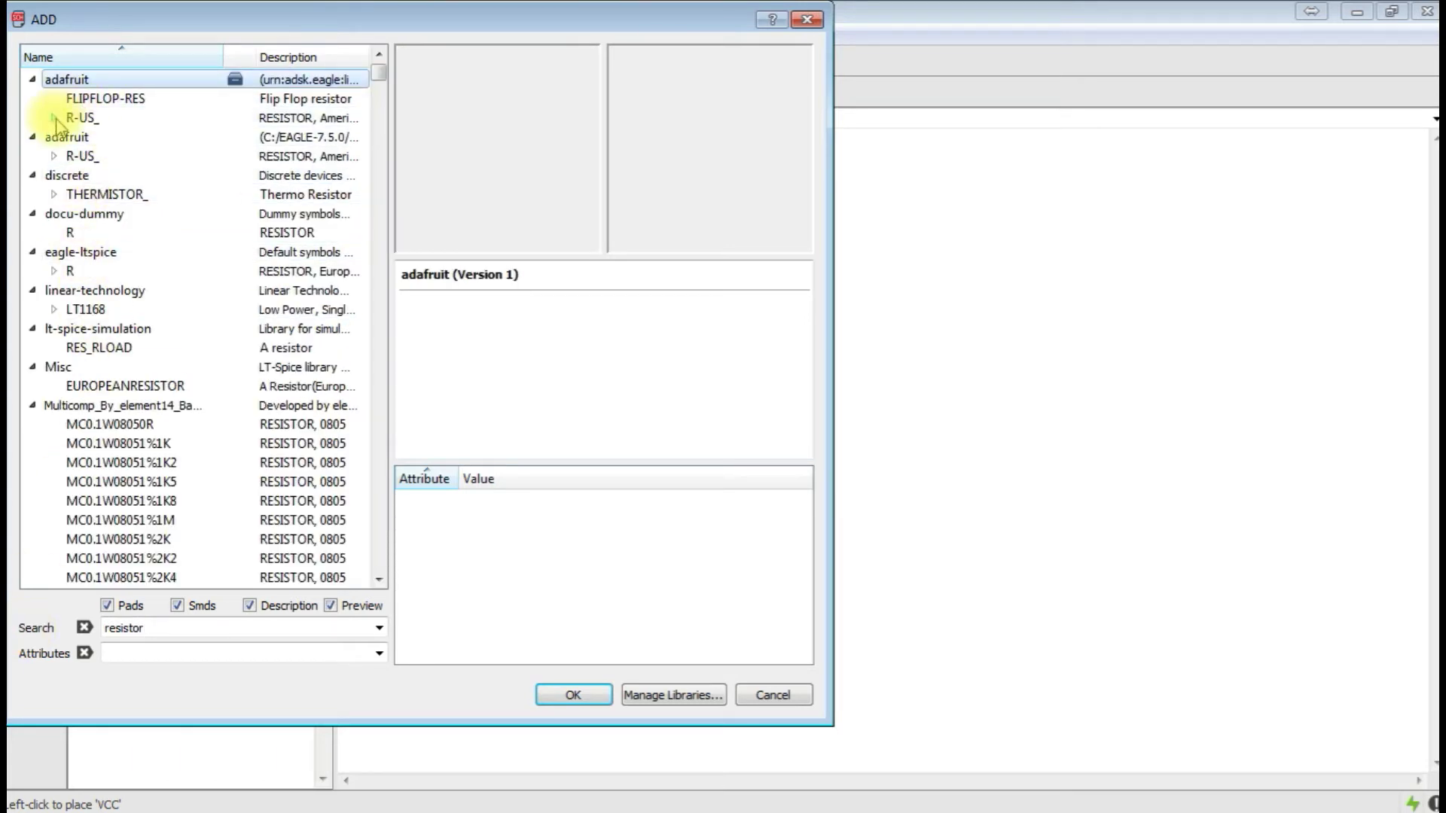
double_click(89, 119)
click(151, 155)
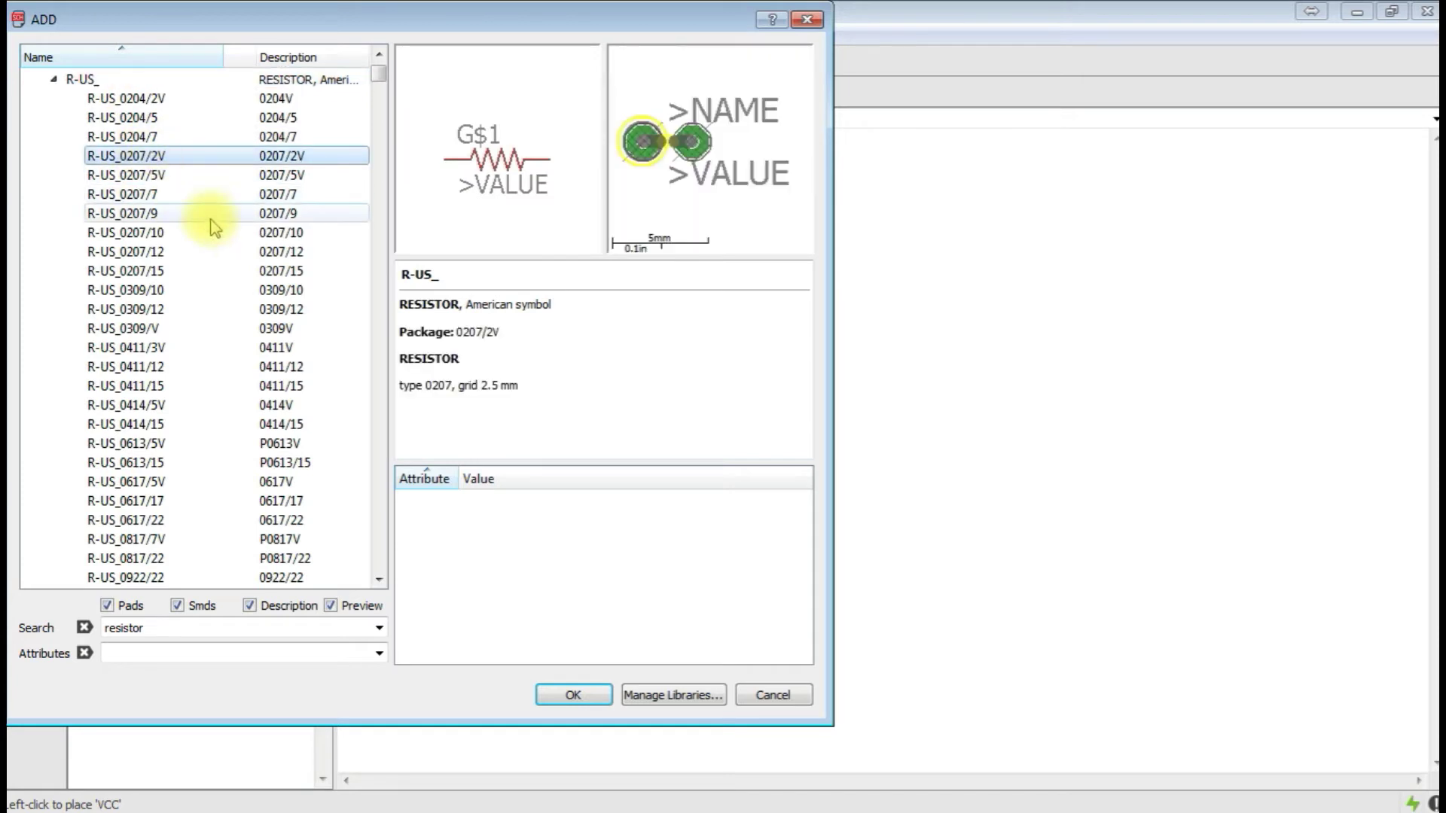
key(Up)
key(Up)
key(Up)
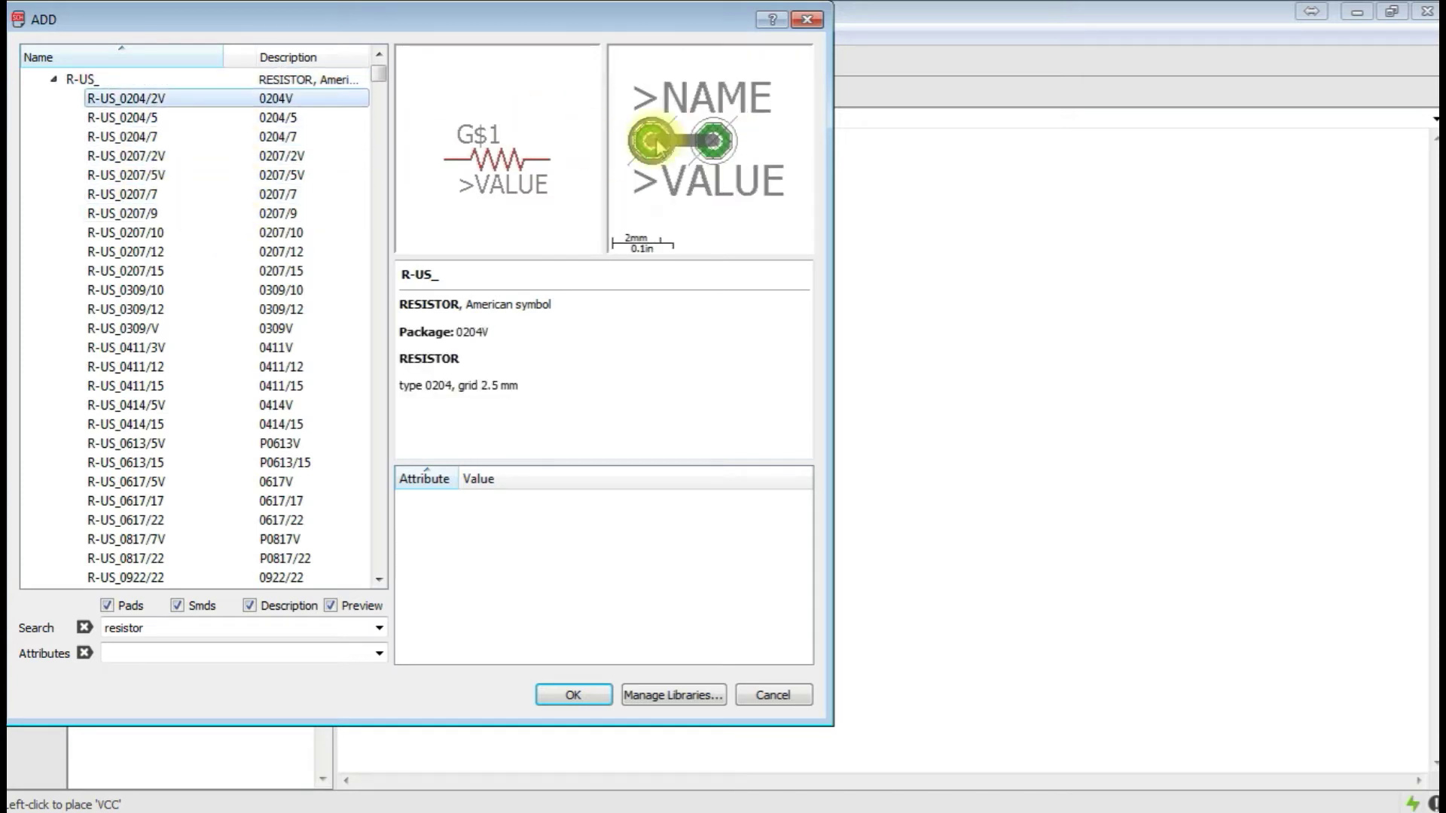
key(Down)
key(Down)
key(Down)
key(Down)
key(Down)
key(Down)
key(Down)
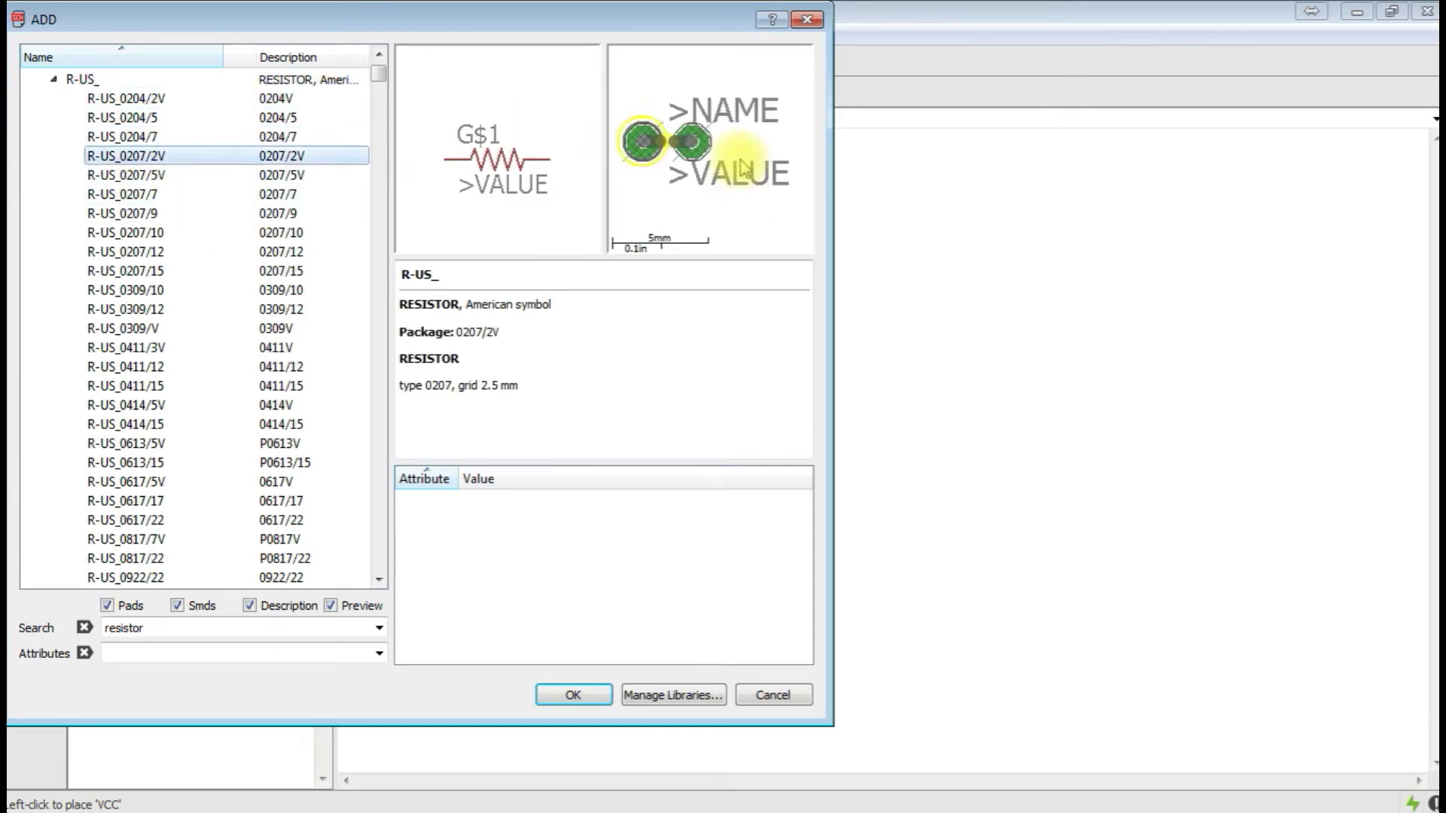
key(Down)
key(Down)
key(Down)
key(Down)
key(Down)
key(Down)
key(Down)
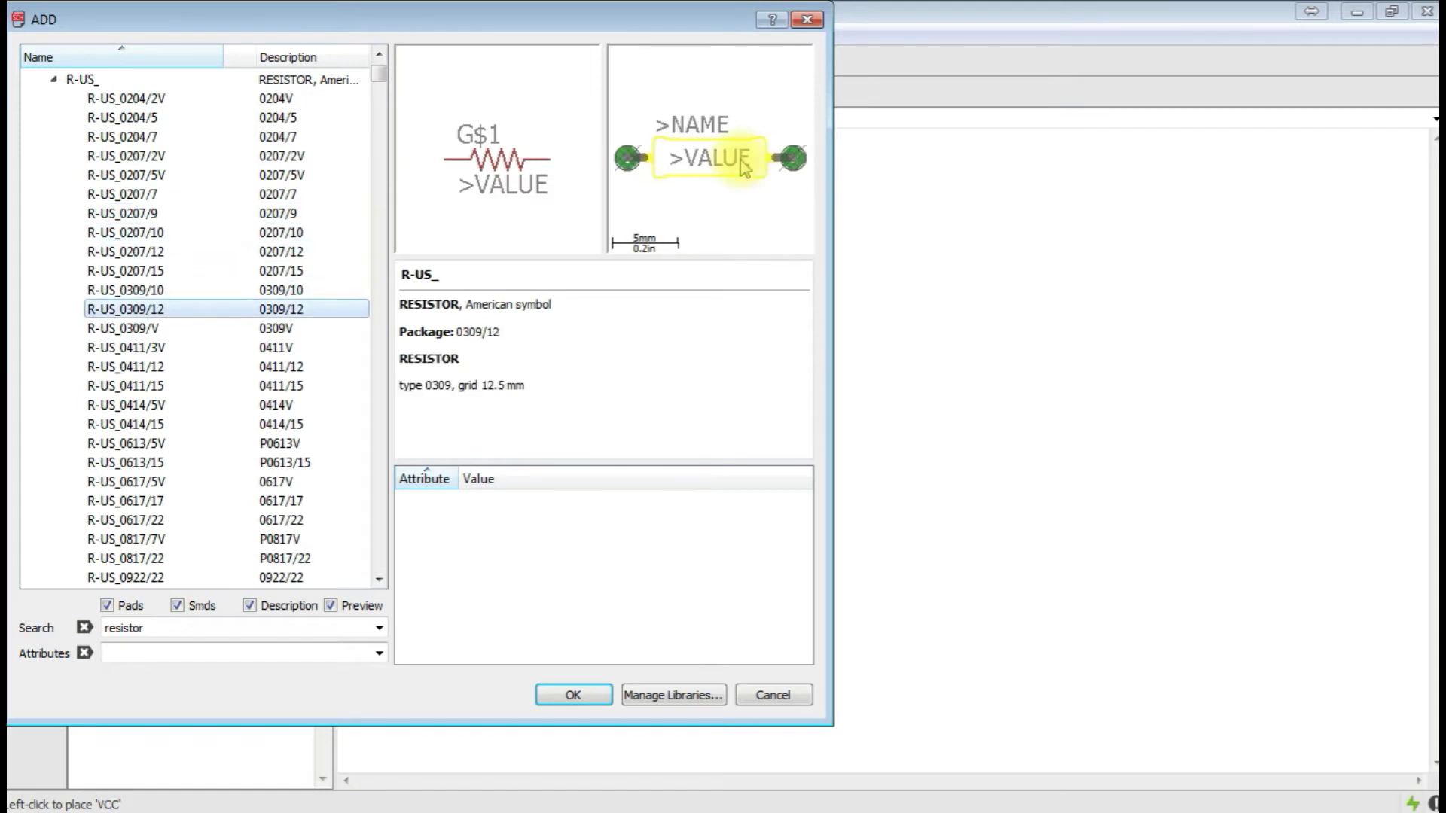
key(Down)
key(Down)
key(Down)
key(Down)
key(Down)
key(Down)
key(Down)
key(Down)
key(Down)
key(Down)
key(Down)
key(Down)
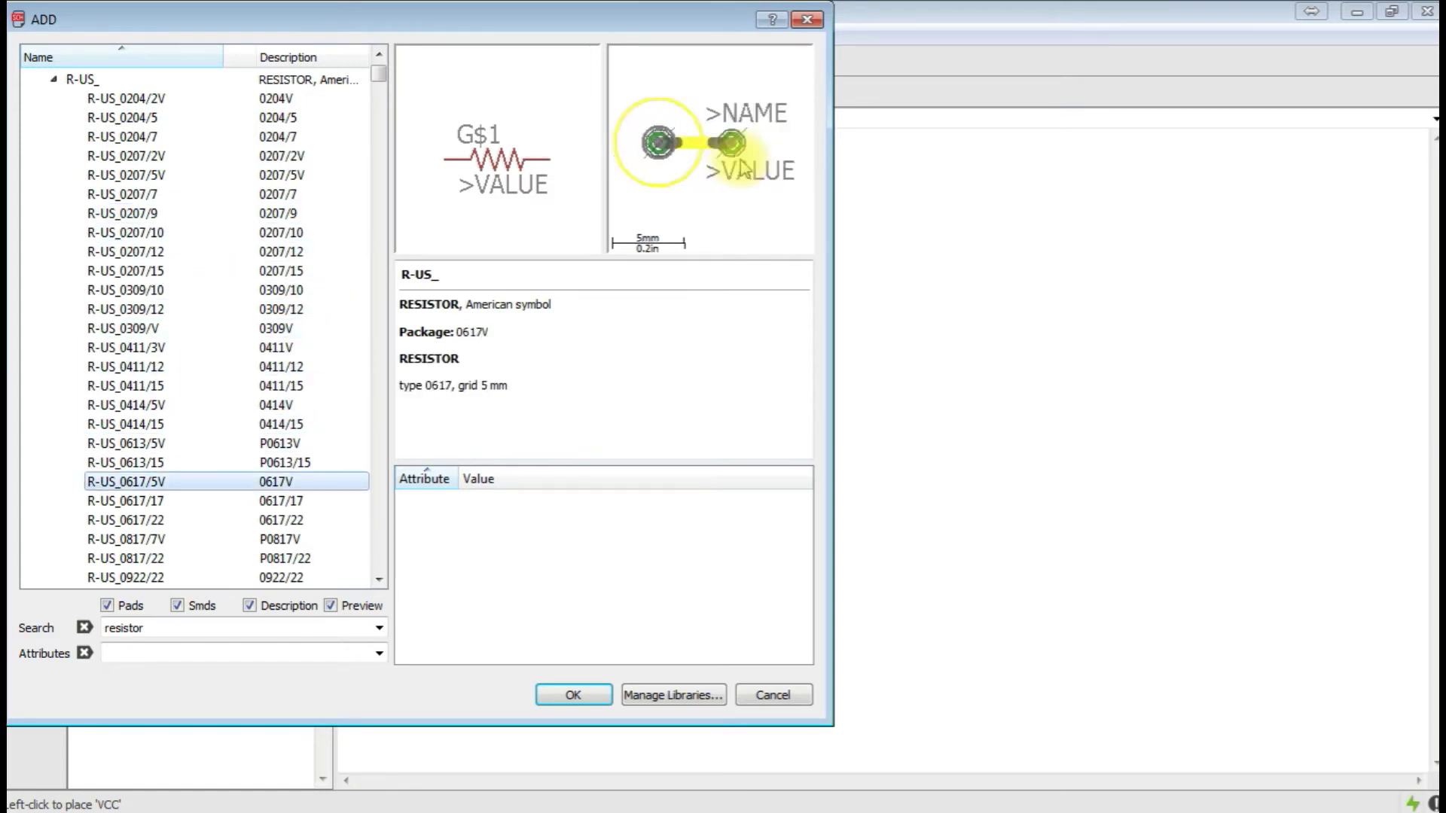
key(Down)
key(Down)
key(Down)
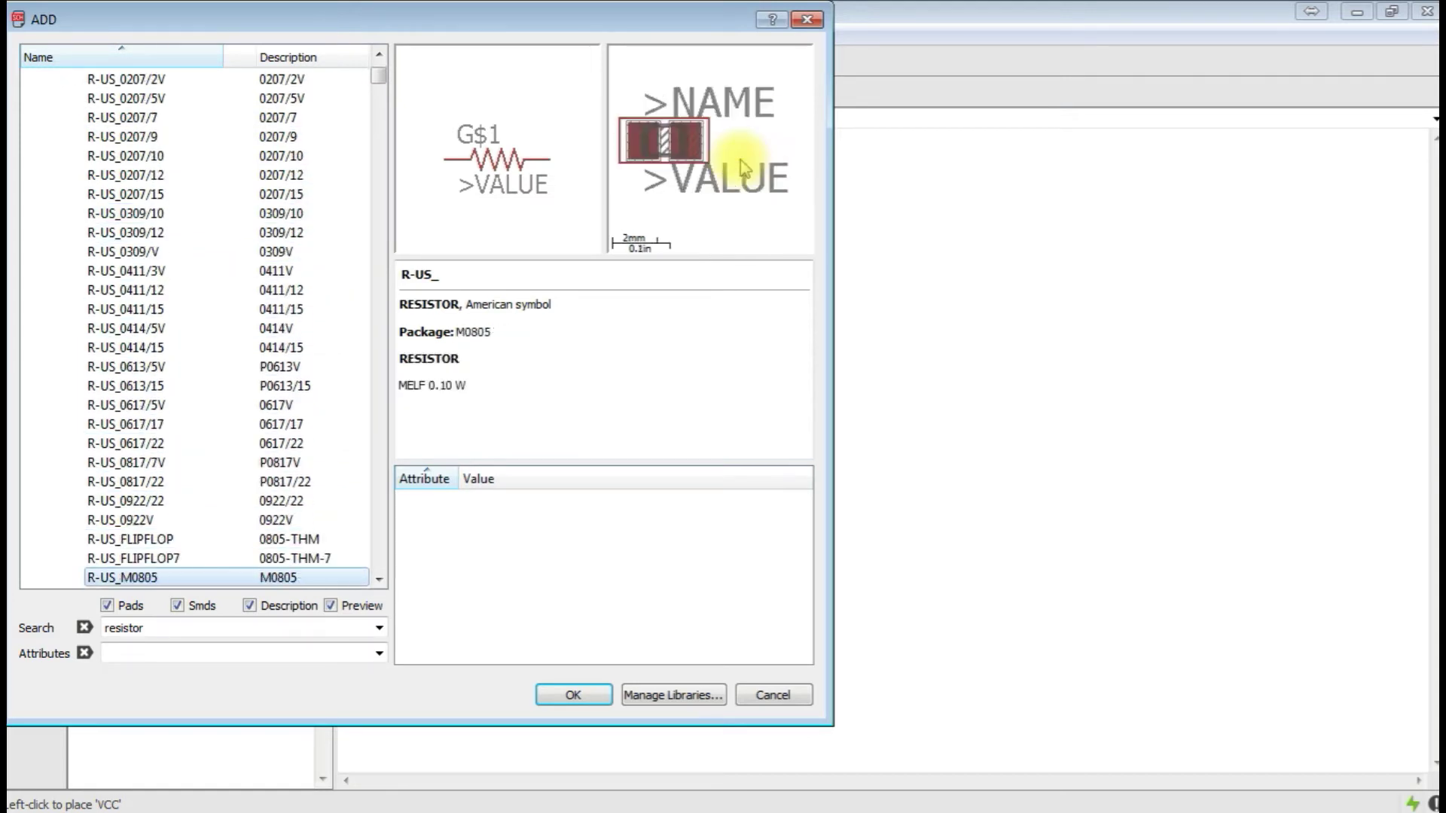
key(Up)
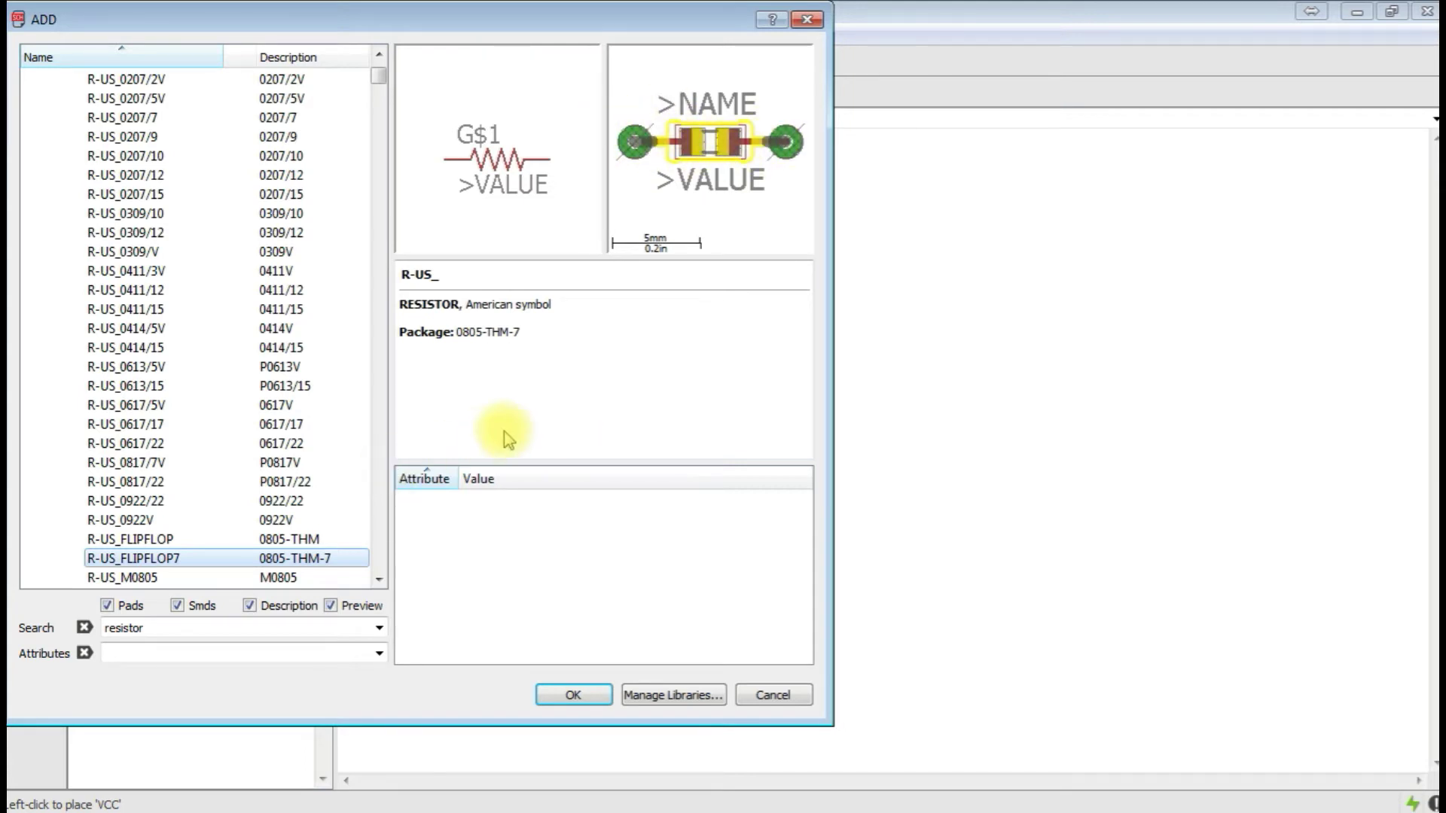
Place resistor R1 rotated vertically between VCC and LED1
click(574, 694)
right_click(614, 322)
click(612, 333)
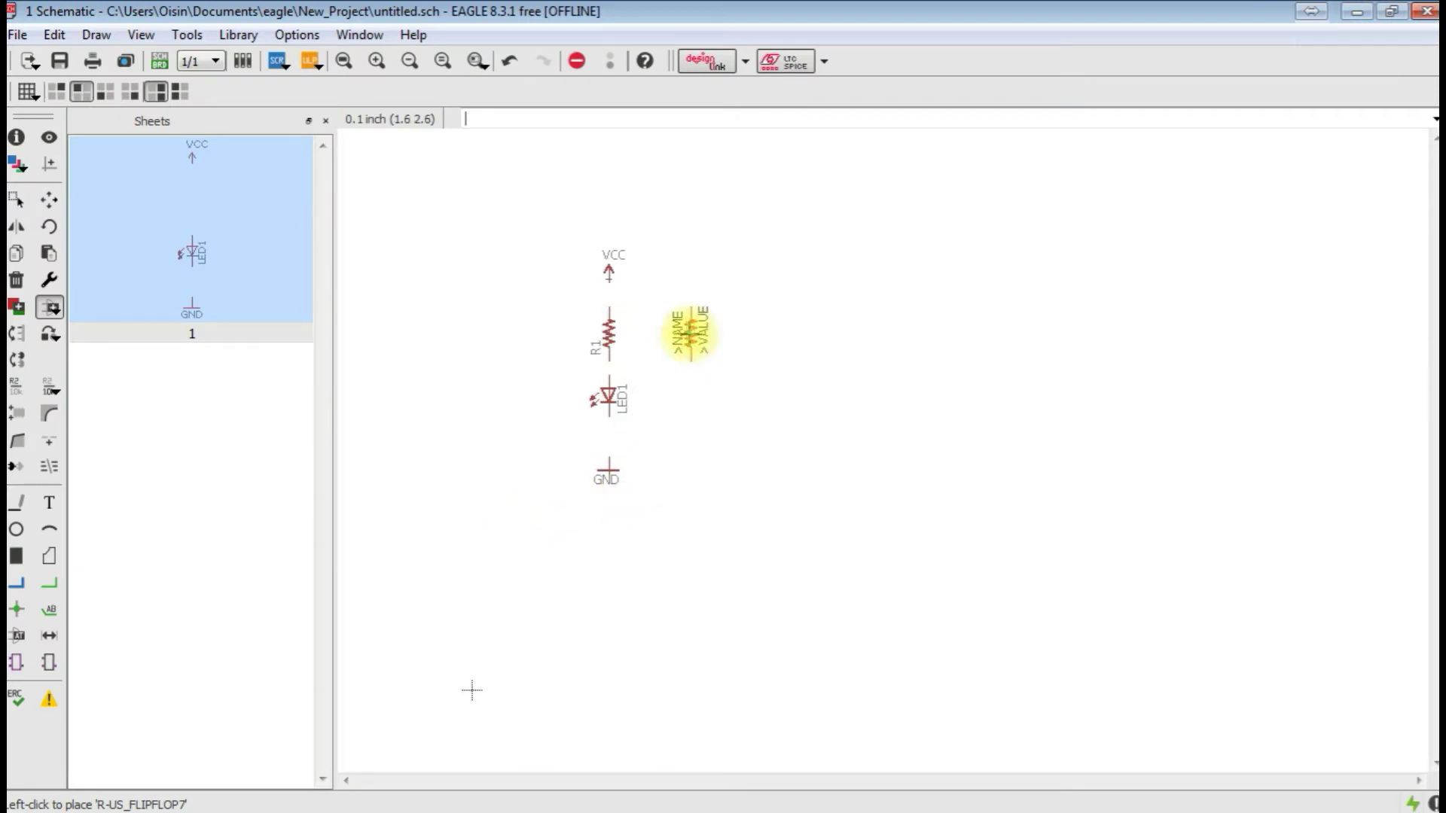
Move VCC and GND closer to the resistor and LED1
click(121, 301)
click(49, 200)
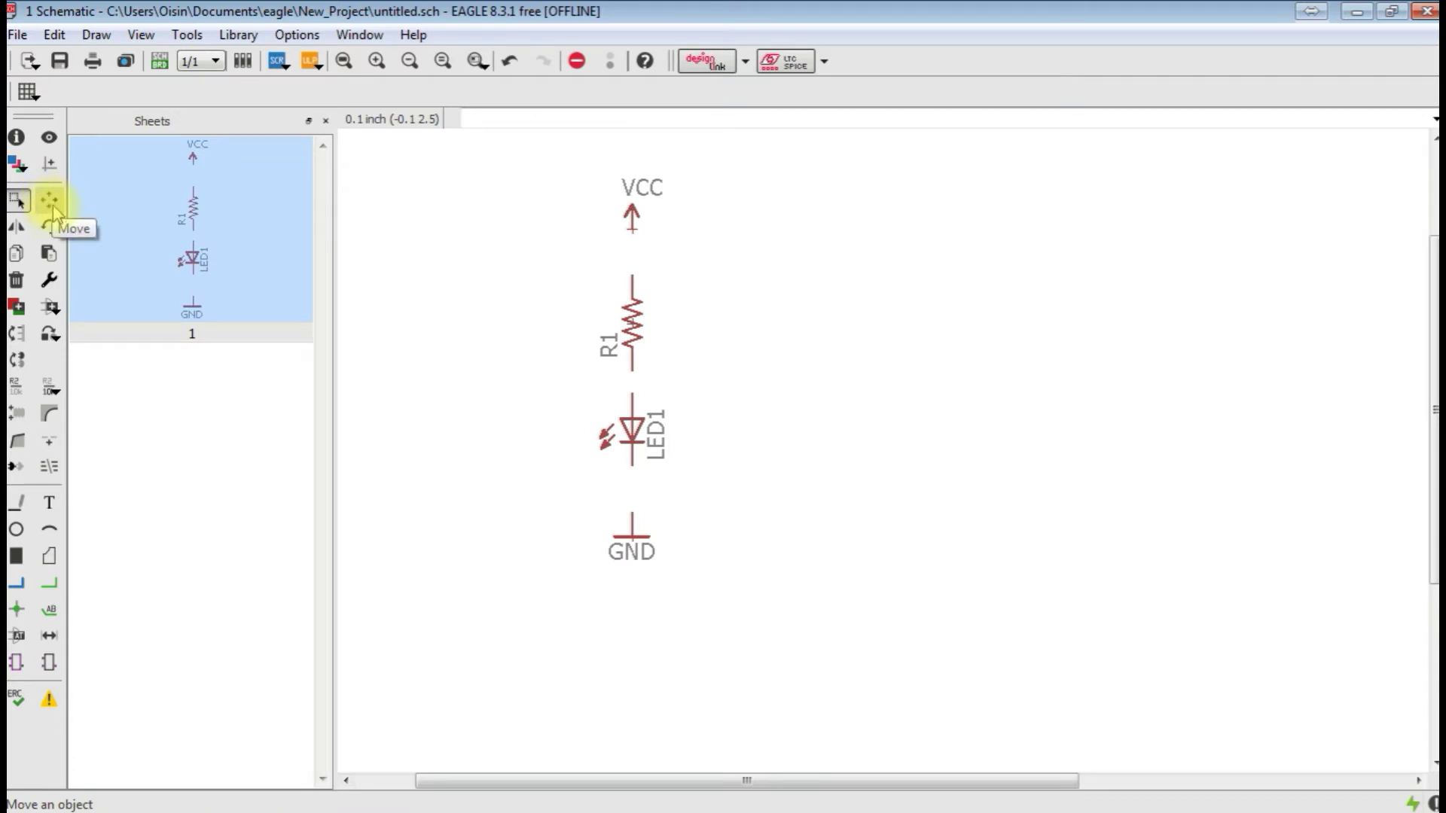
click(51, 202)
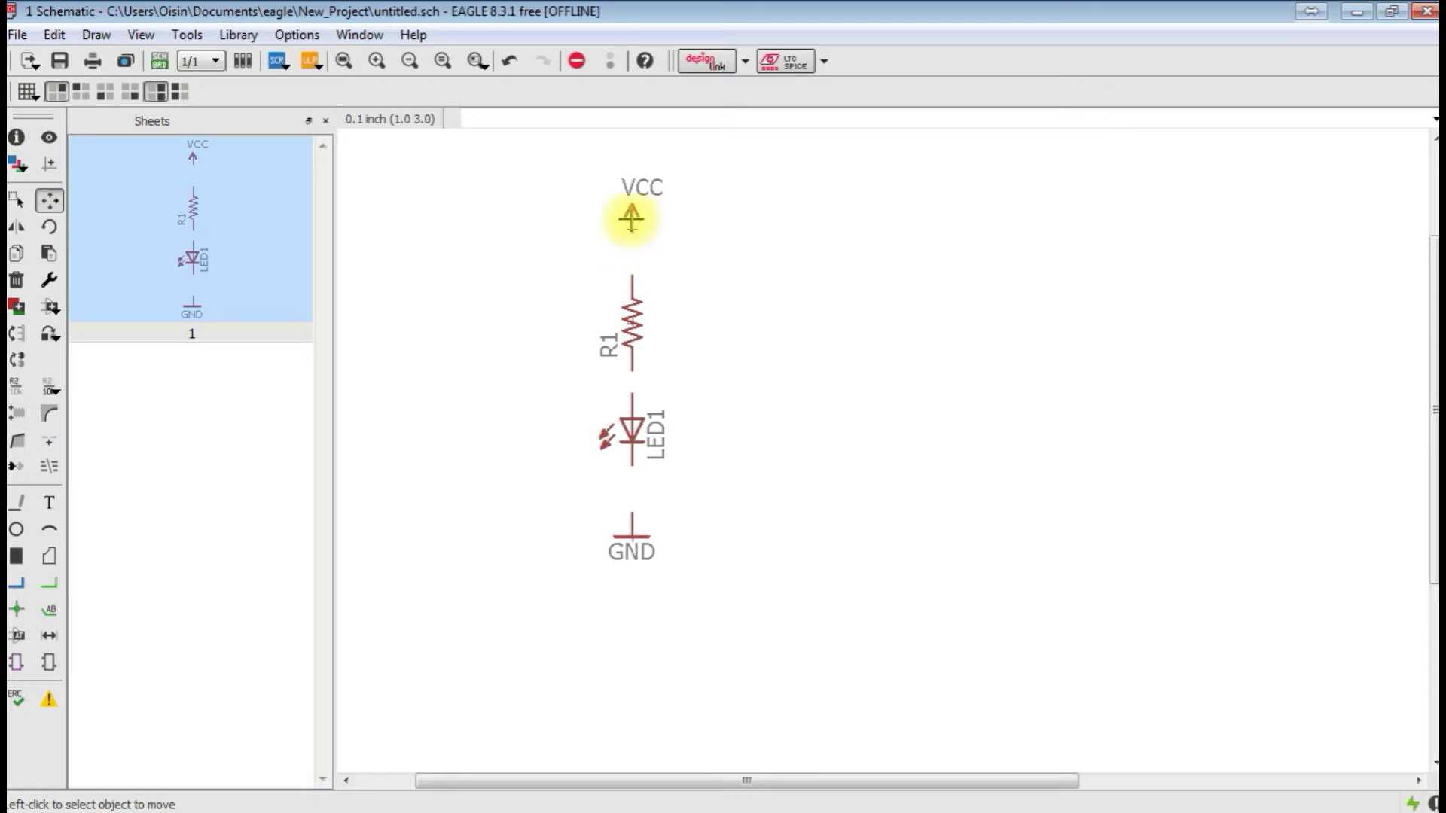
click(632, 220)
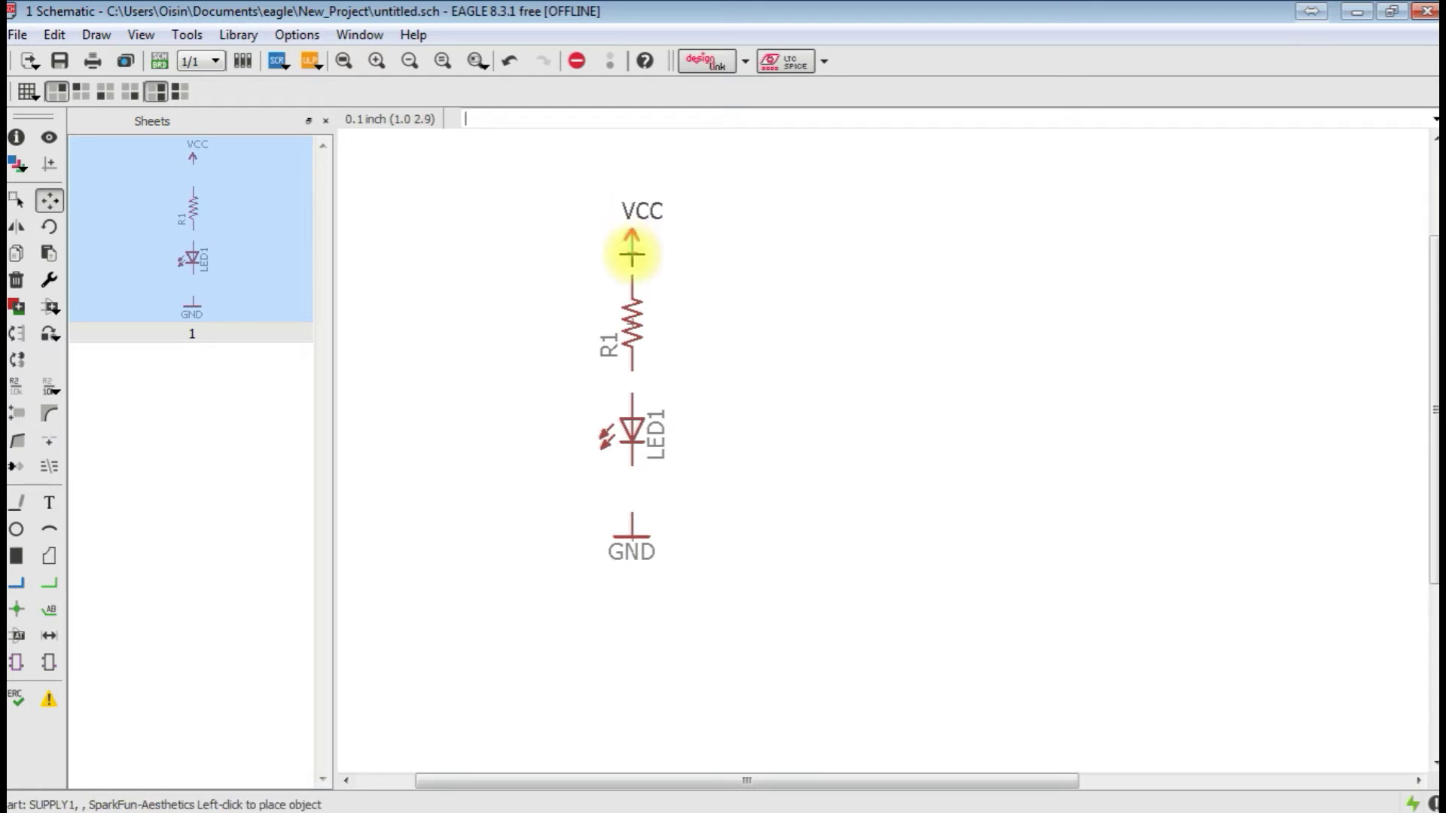
click(631, 254)
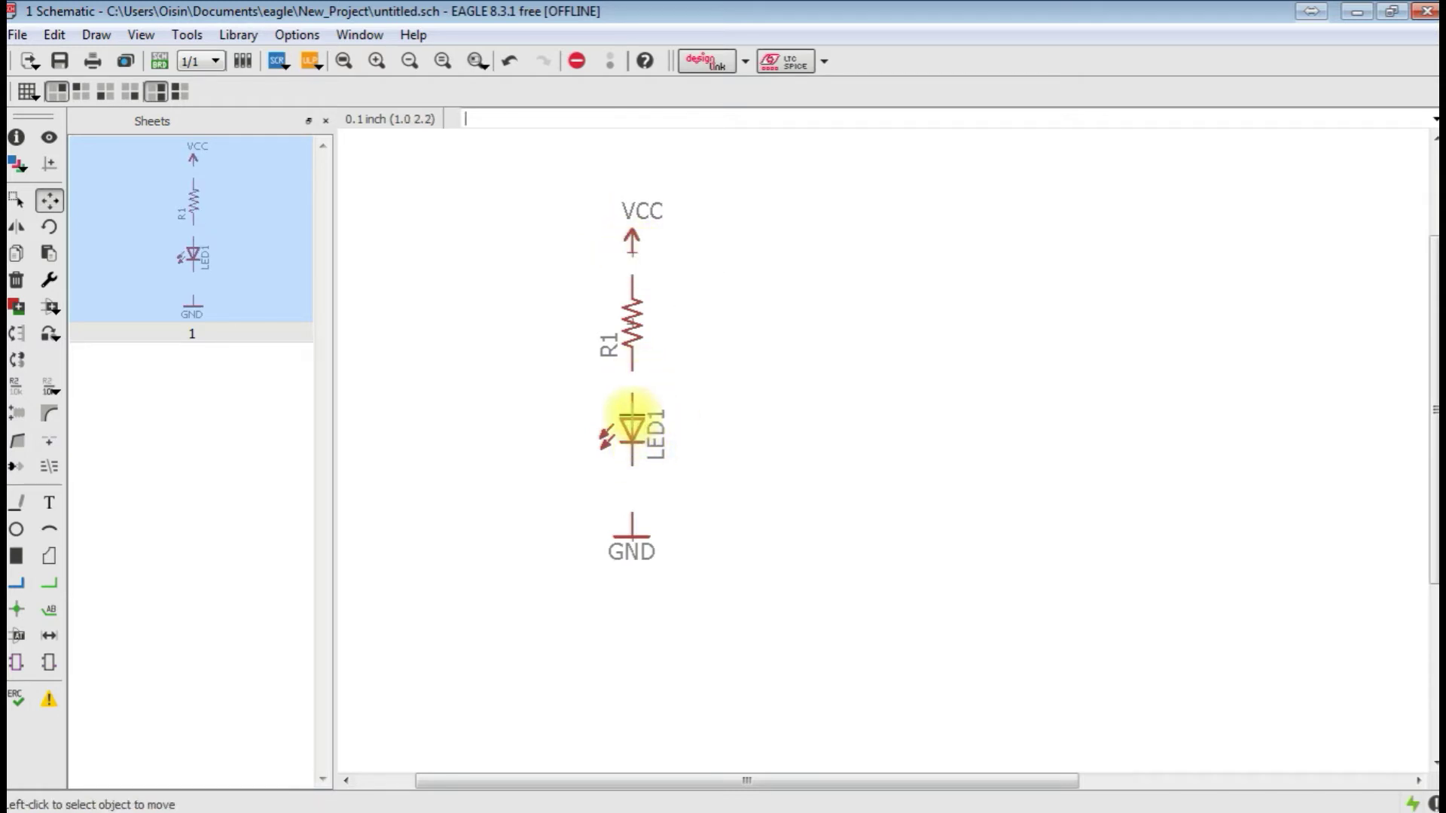
click(632, 422)
click(628, 420)
click(632, 538)
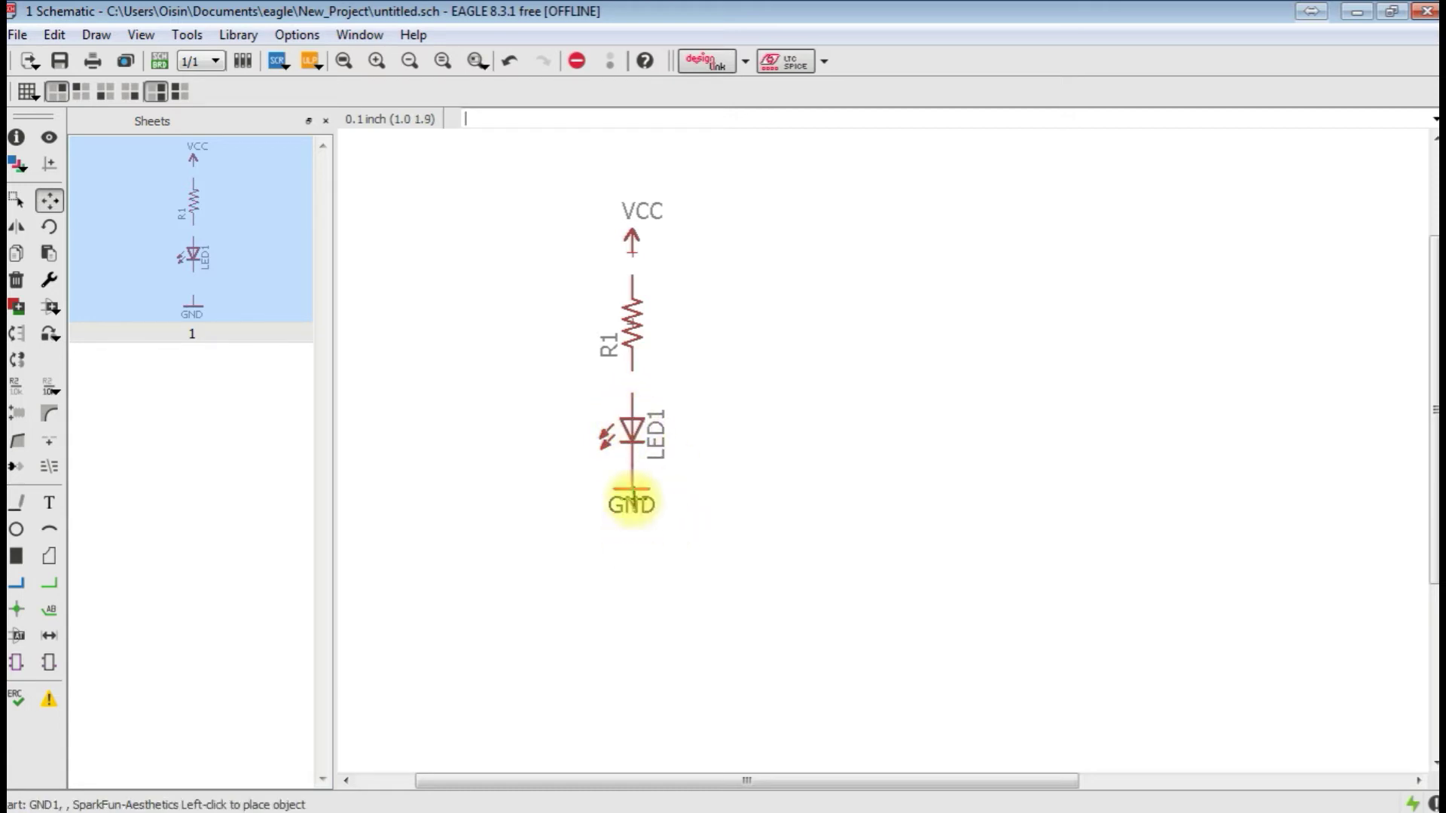
click(635, 506)
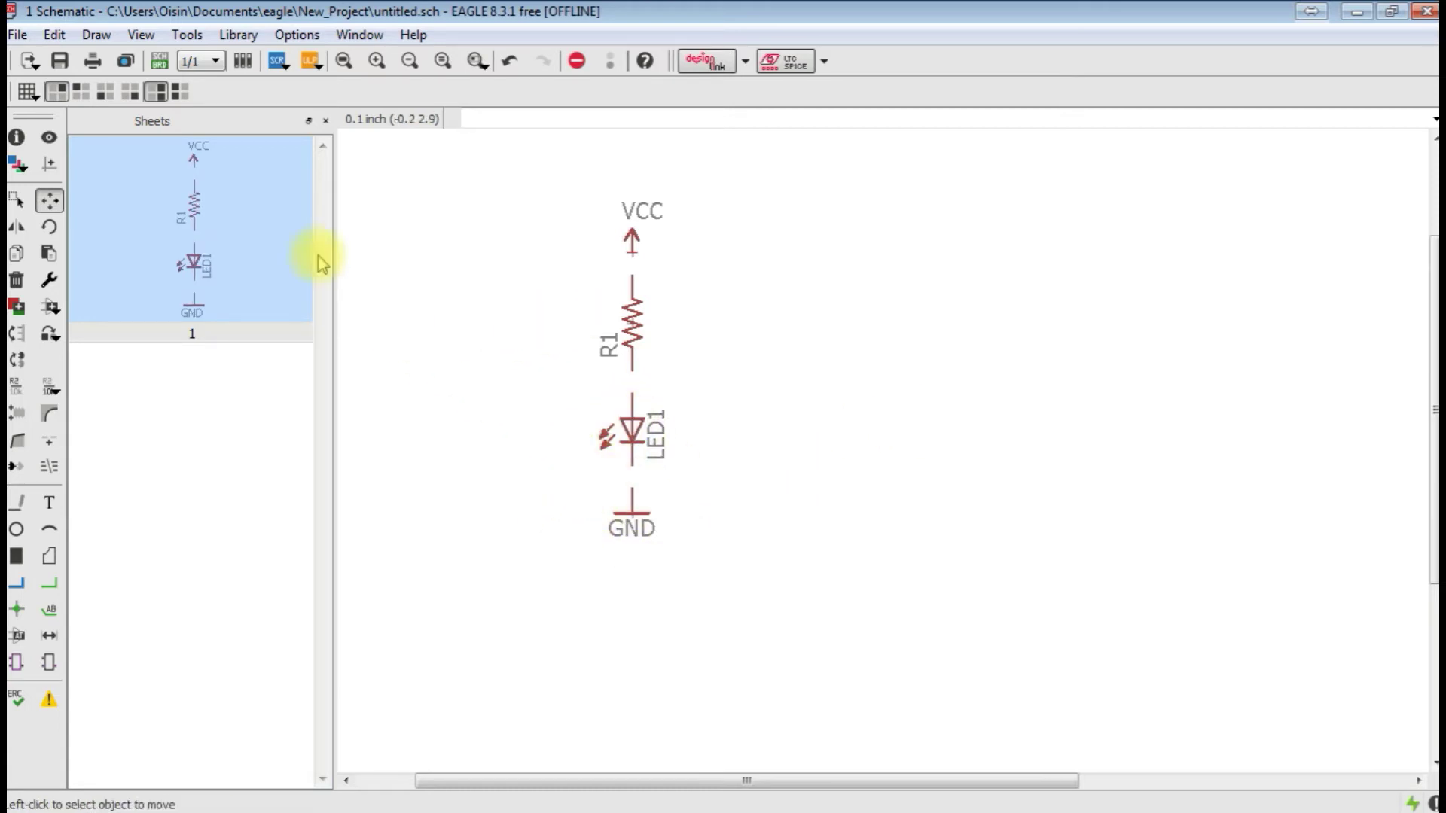
Group the whole VCC–R1–LED1–GND circuit and shift it to a new spot
click(18, 203)
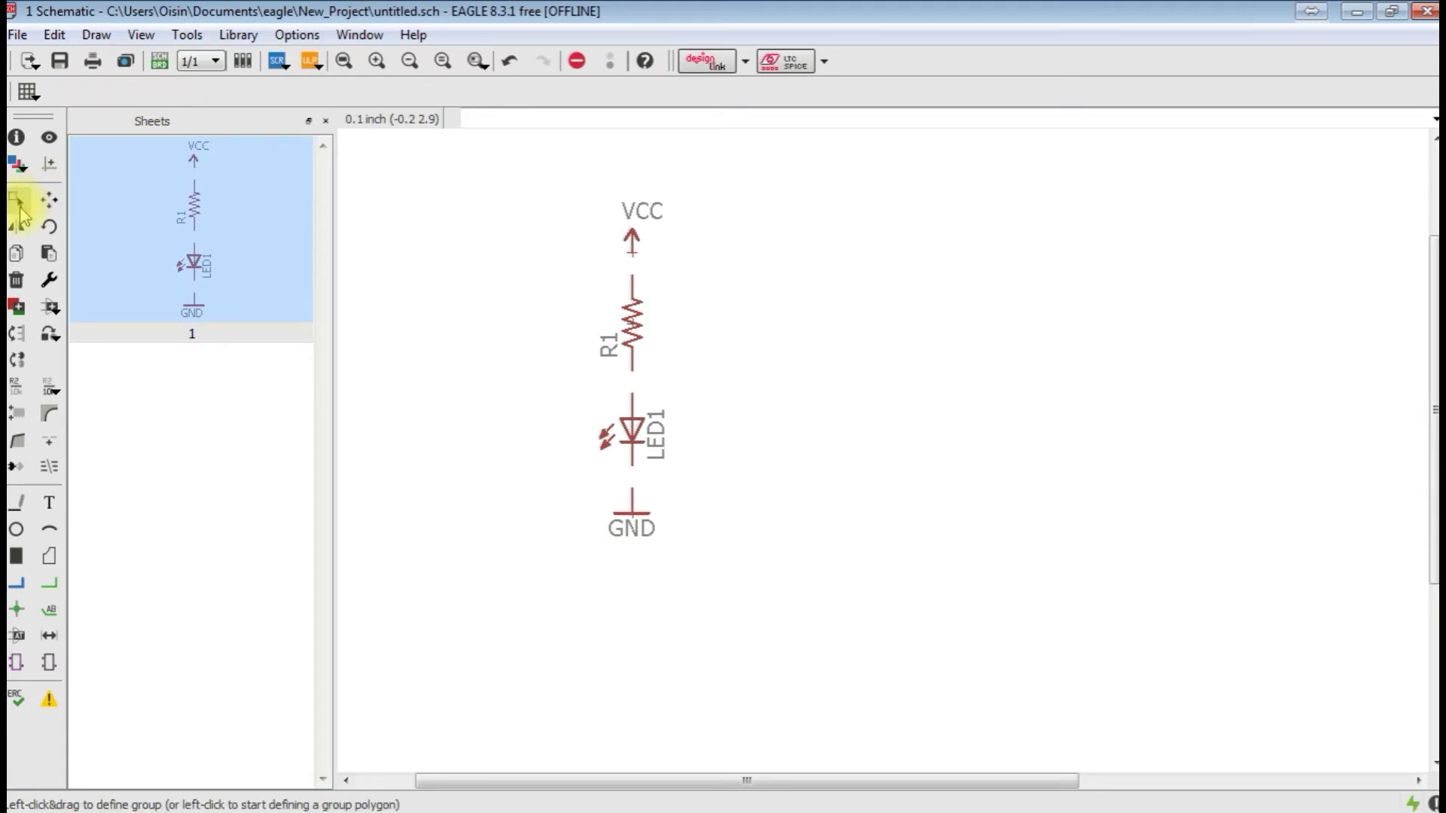
click(18, 203)
drag(555, 155, 708, 587)
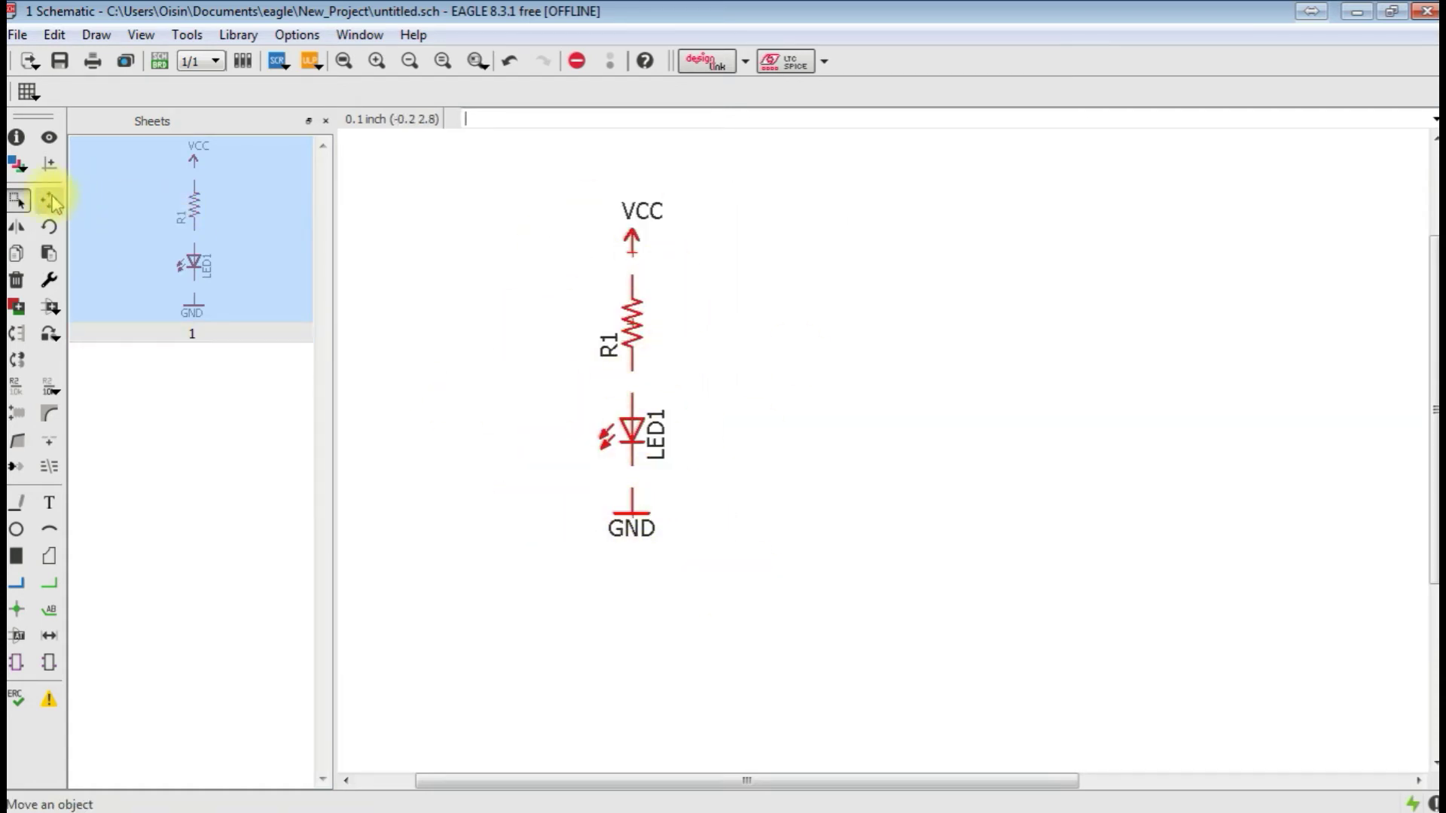
click(50, 202)
right_click(640, 435)
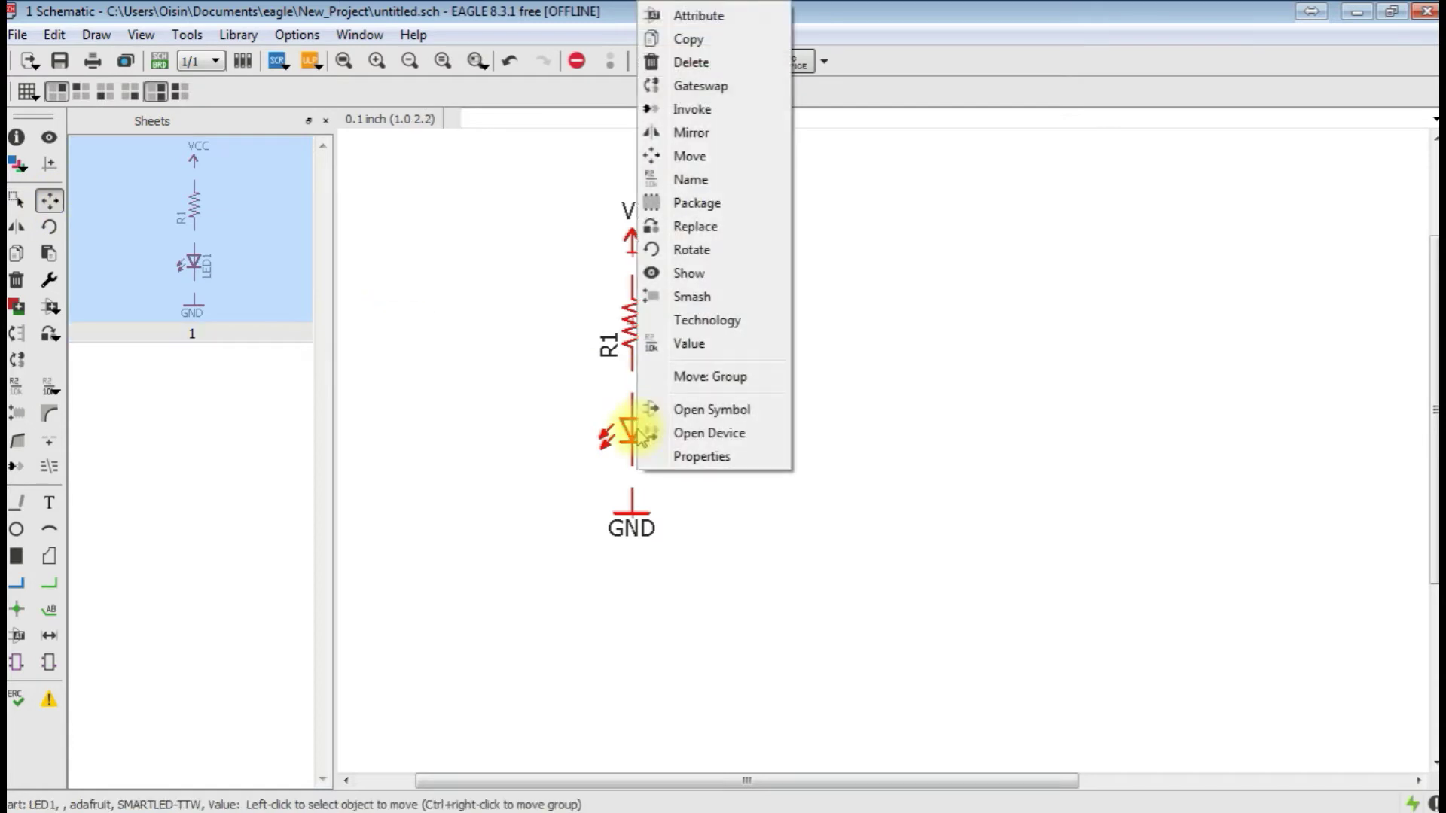
click(692, 379)
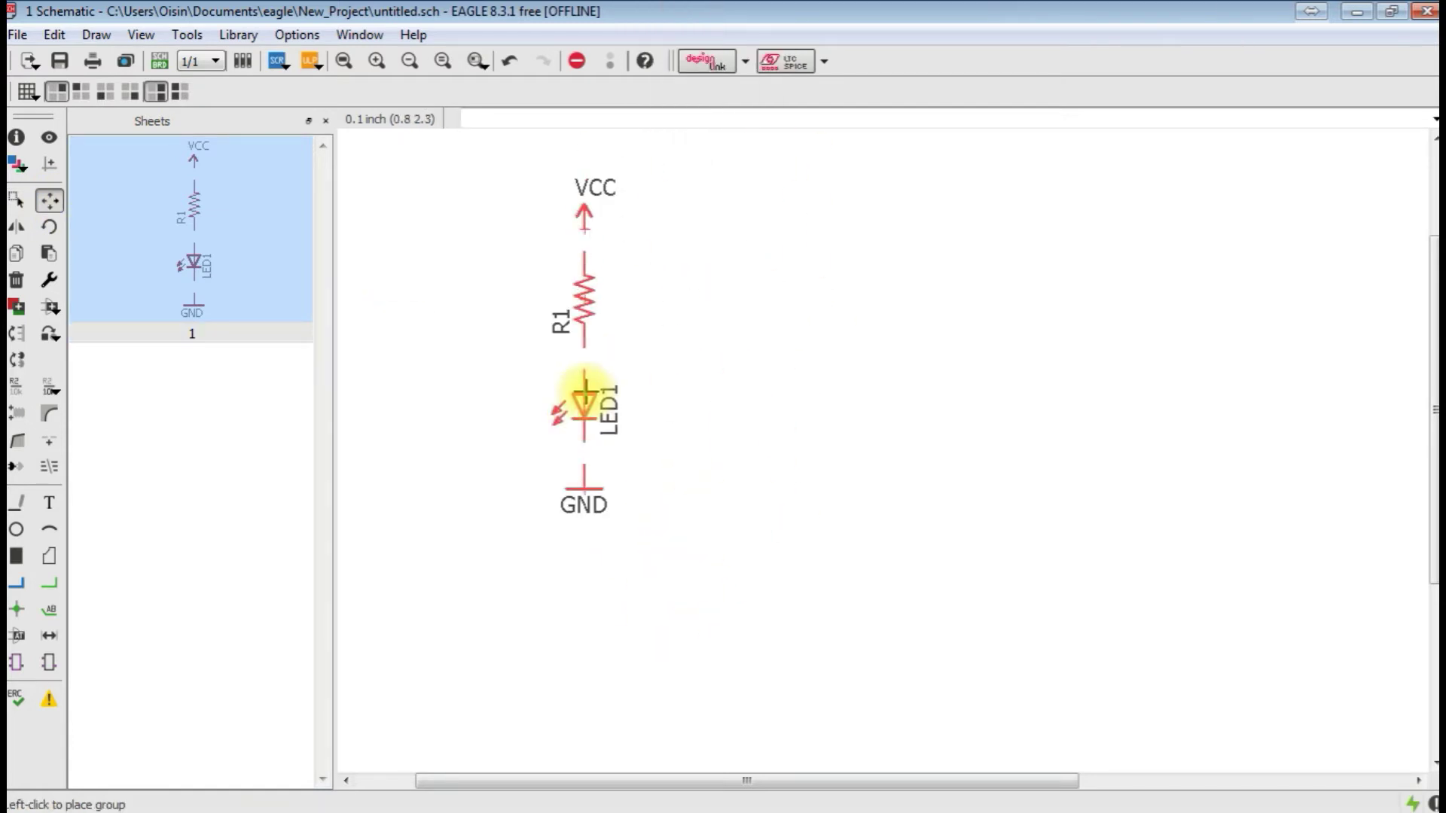
click(655, 452)
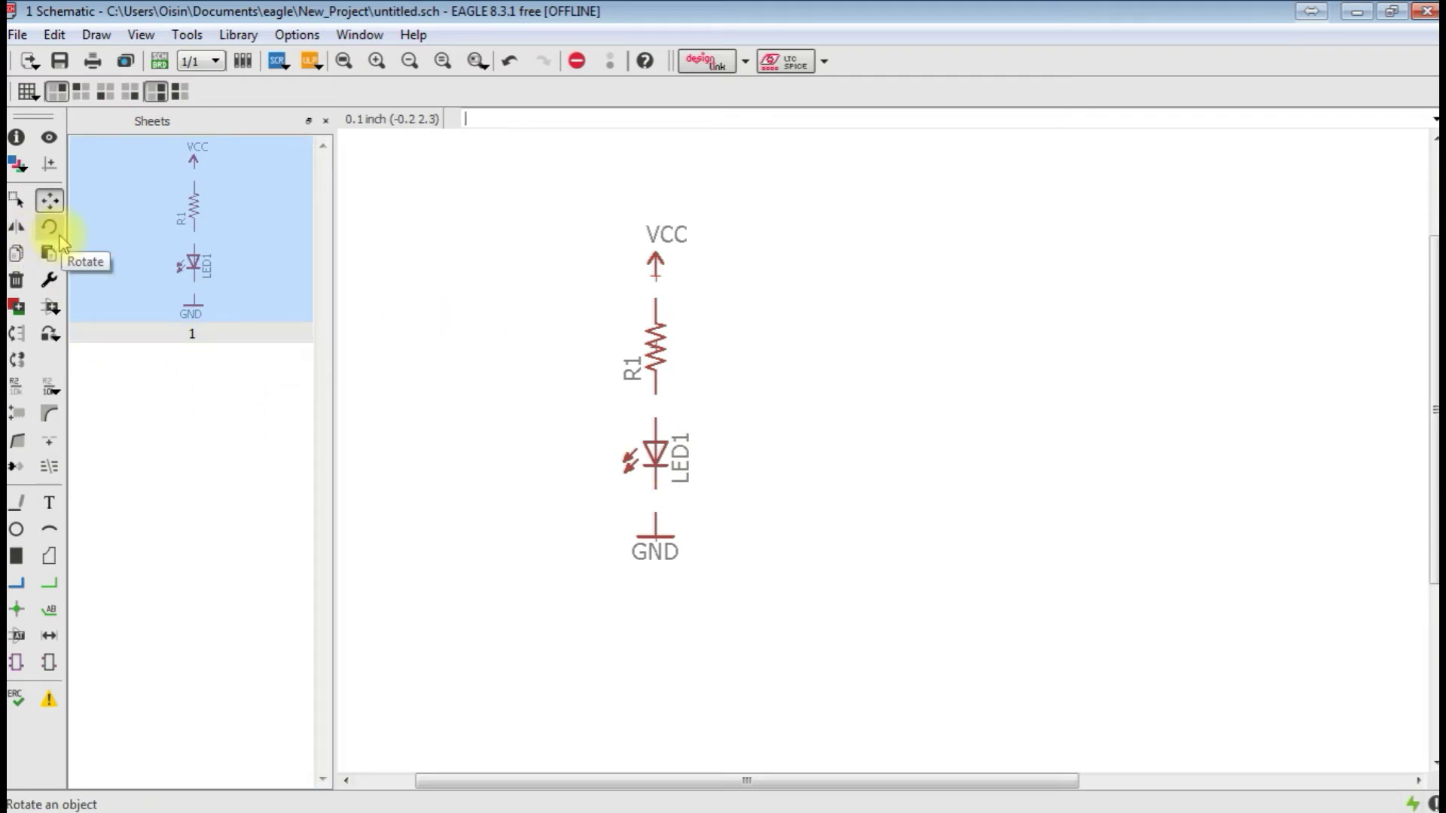
Copy the GND symbol to the right, then delete the copy
click(17, 254)
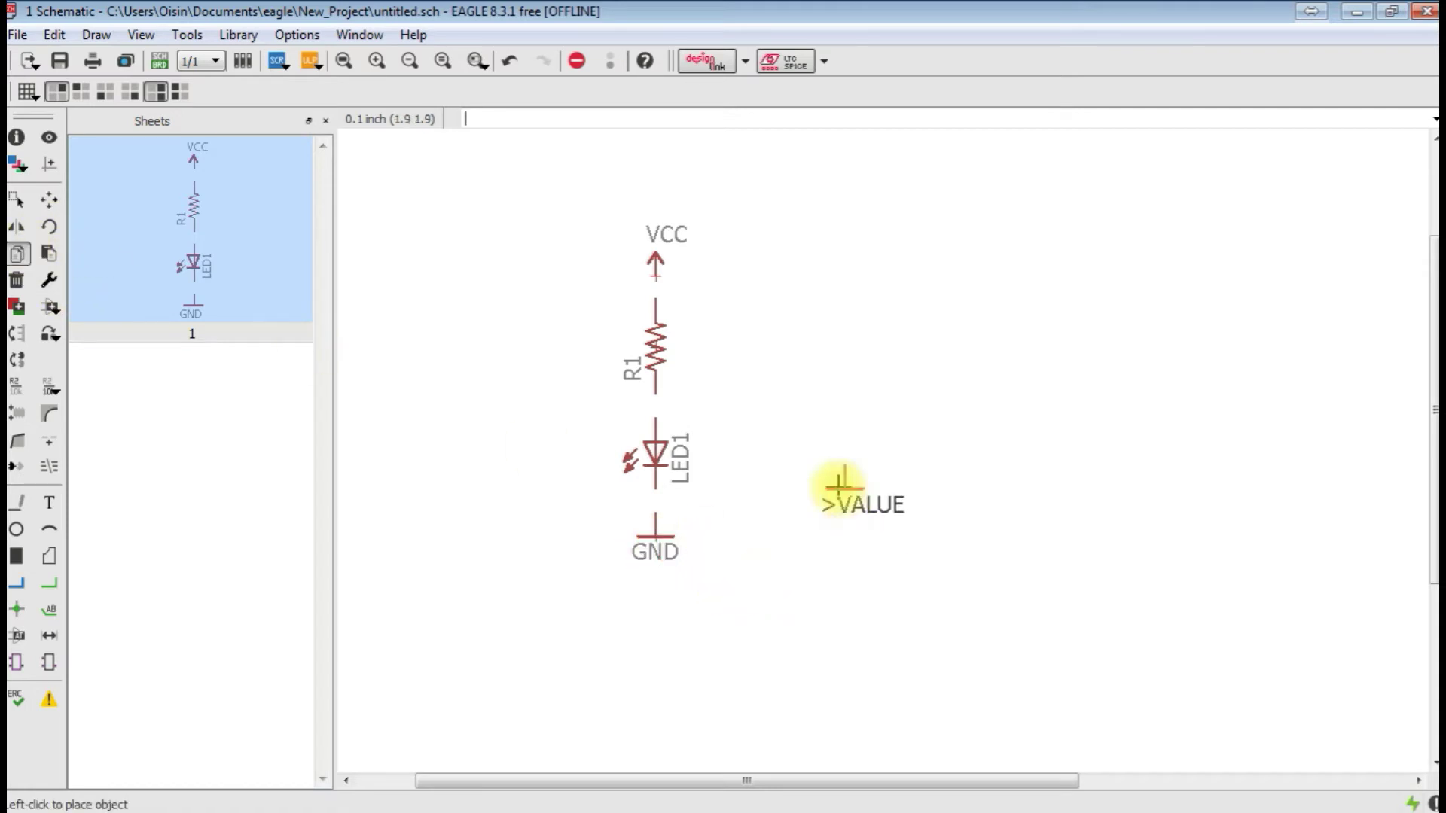
click(844, 488)
click(15, 280)
click(844, 488)
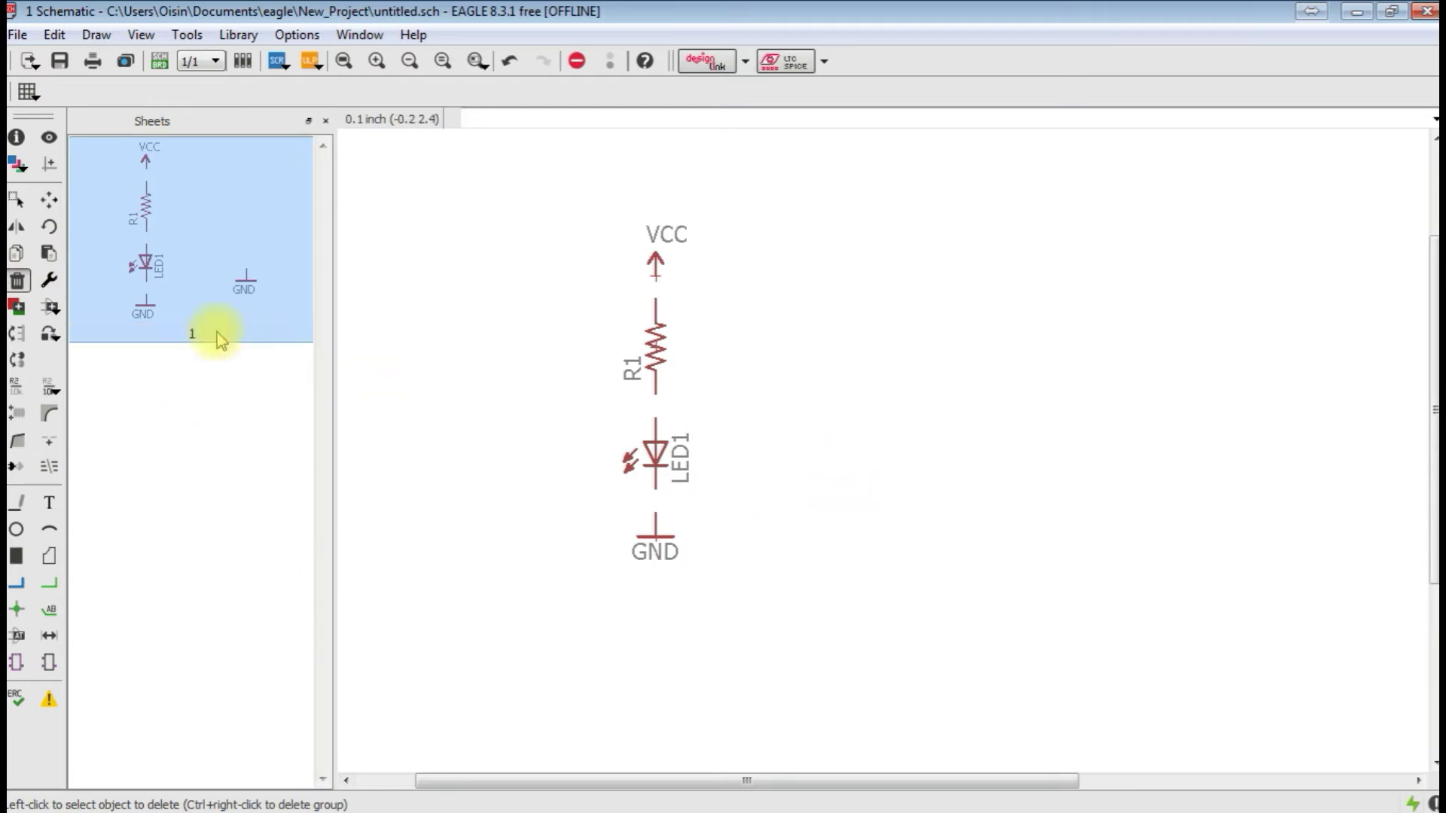
right_click(426, 385)
click(445, 432)
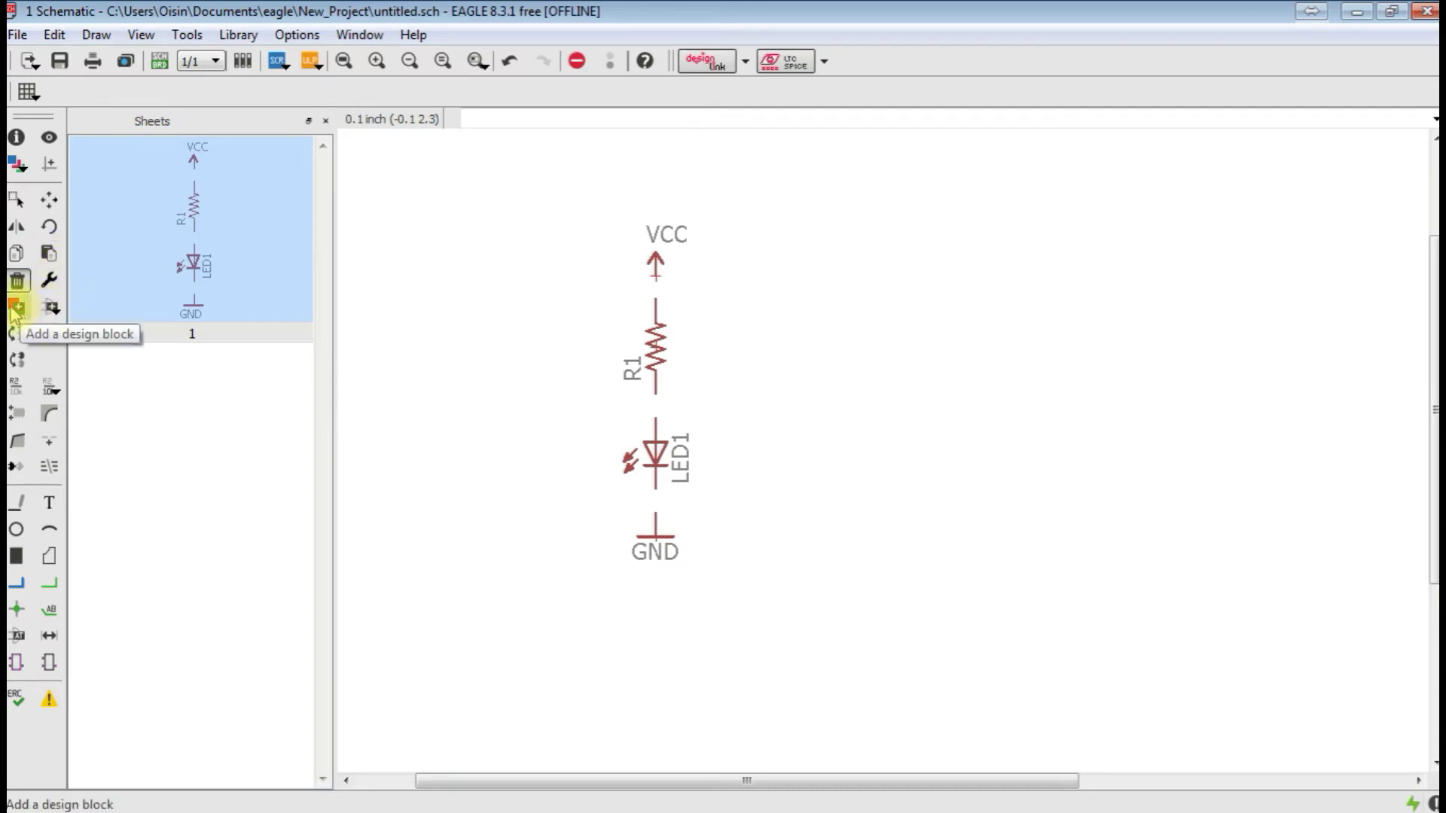
click(51, 309)
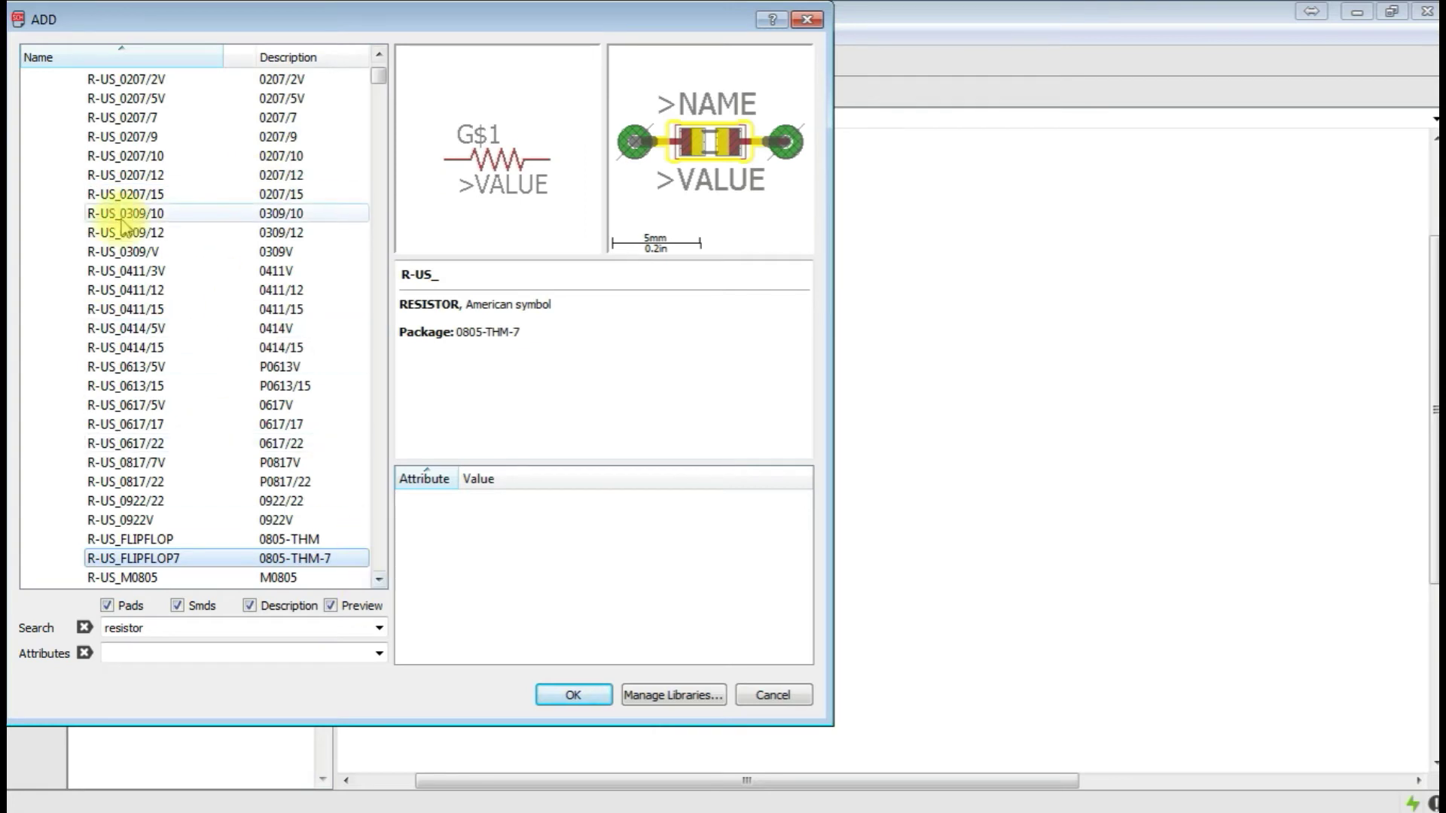
click(34, 97)
click(32, 79)
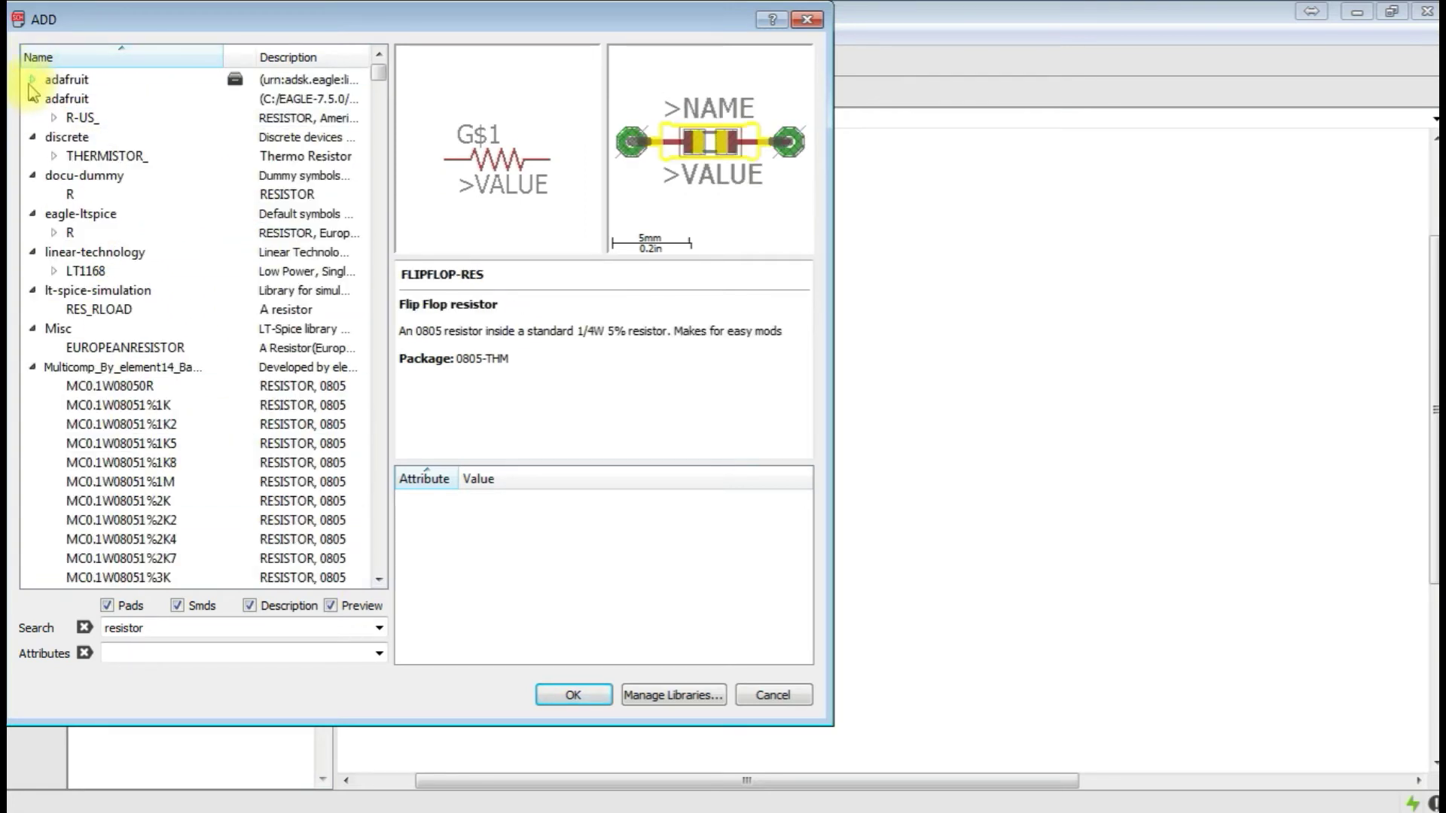
click(32, 99)
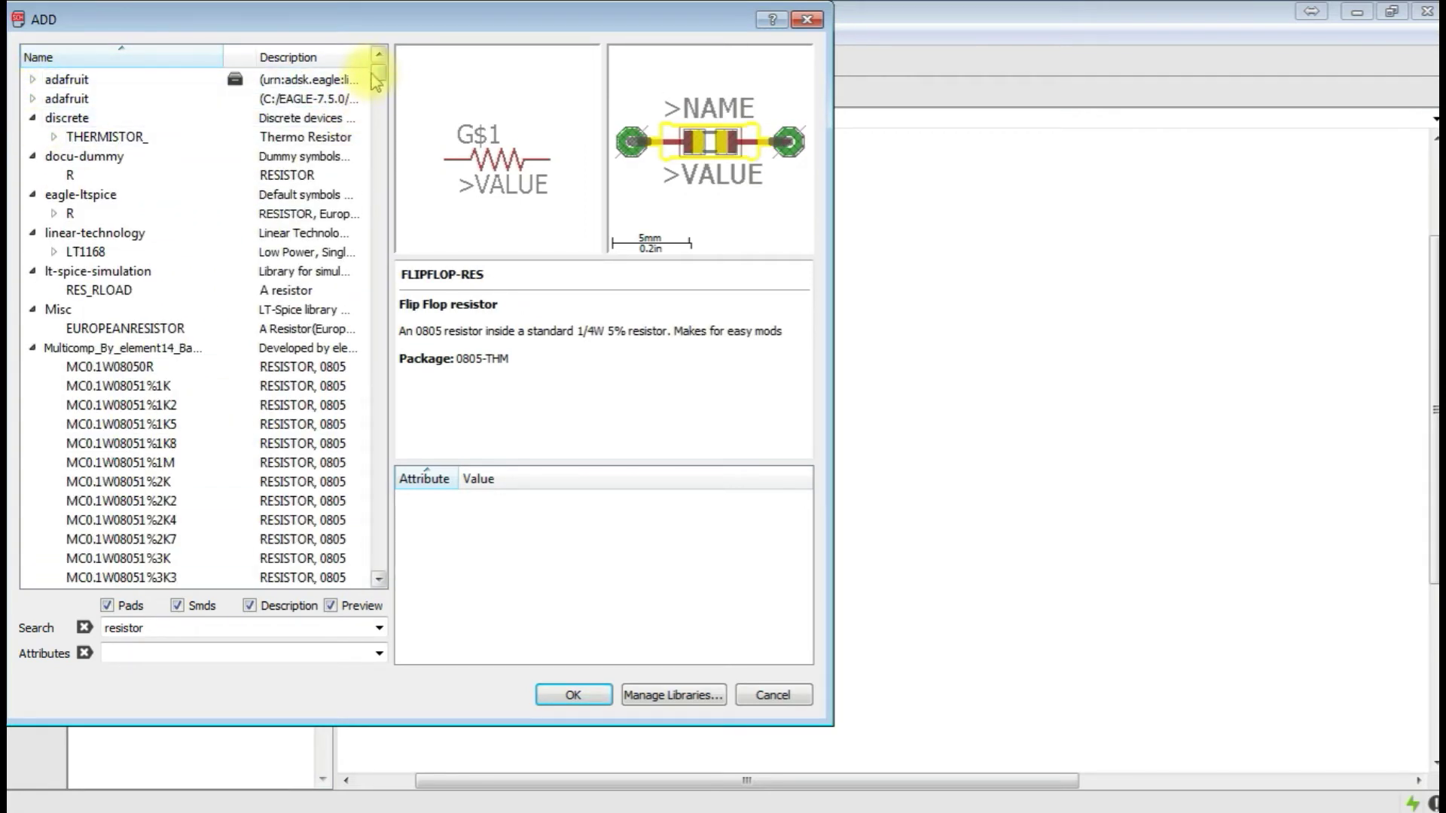
drag(377, 73, 391, 504)
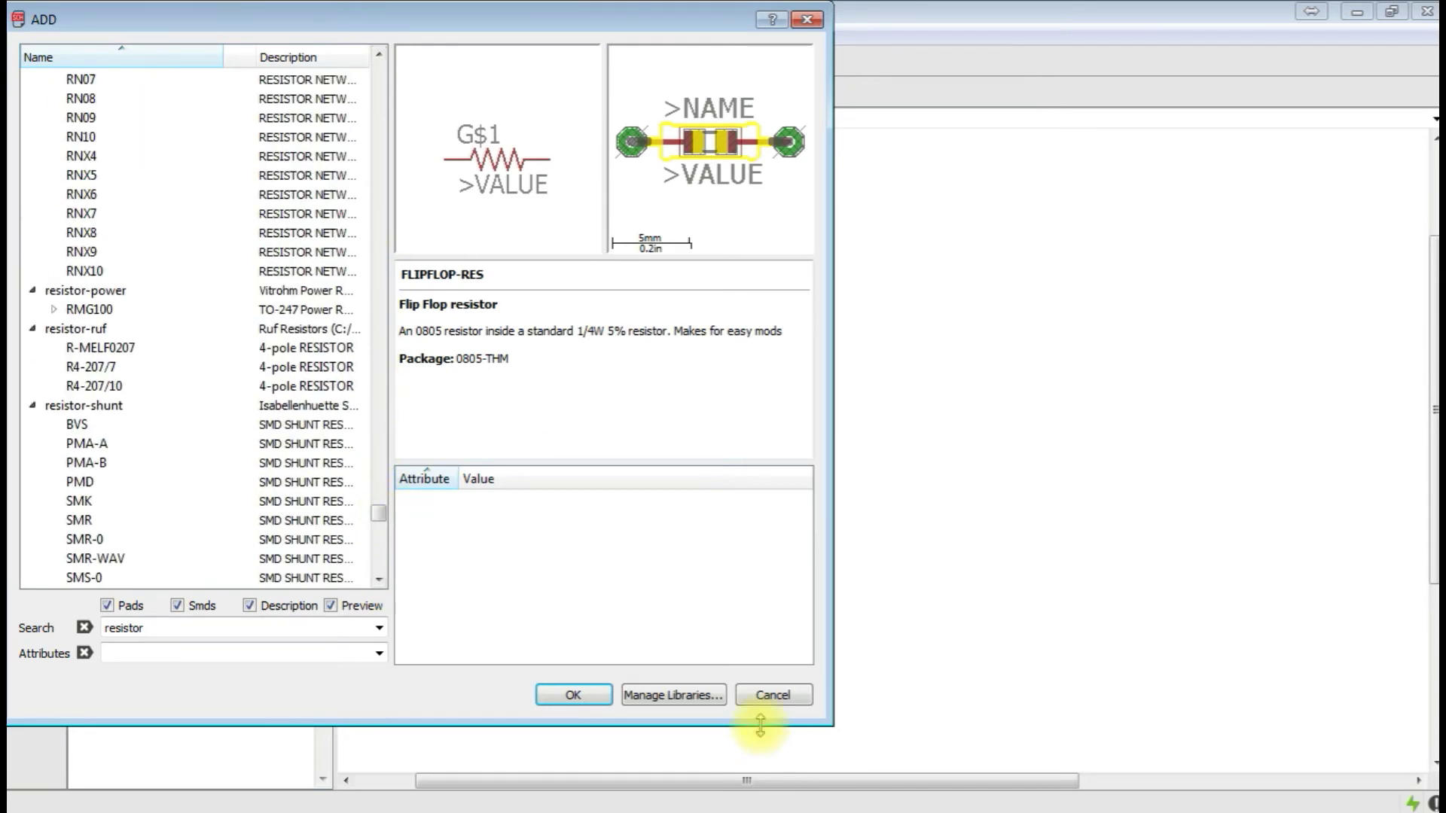
click(772, 696)
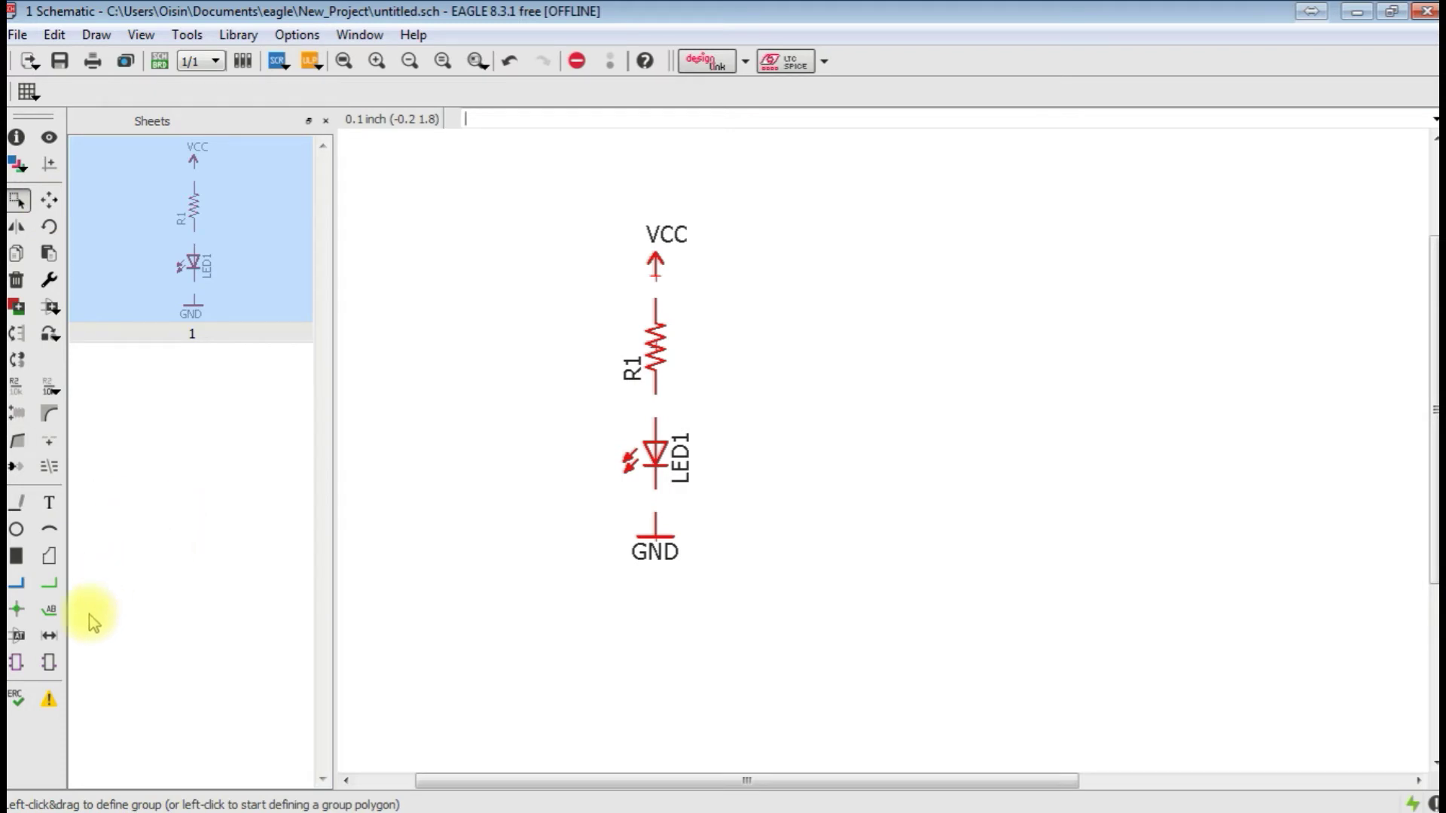
Draw net wires connecting VCC, R1, LED1 and GND in series
click(50, 585)
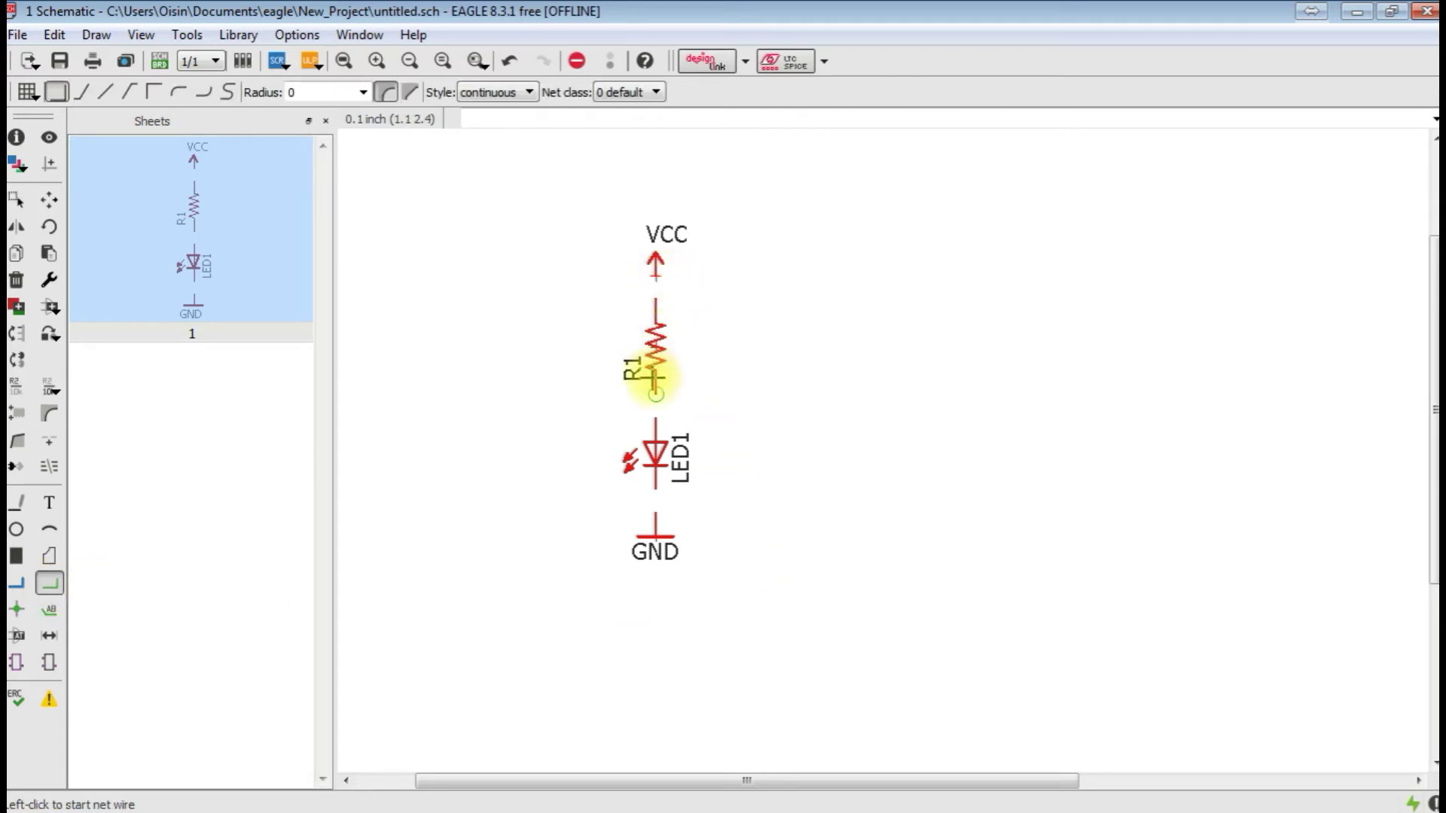
click(656, 275)
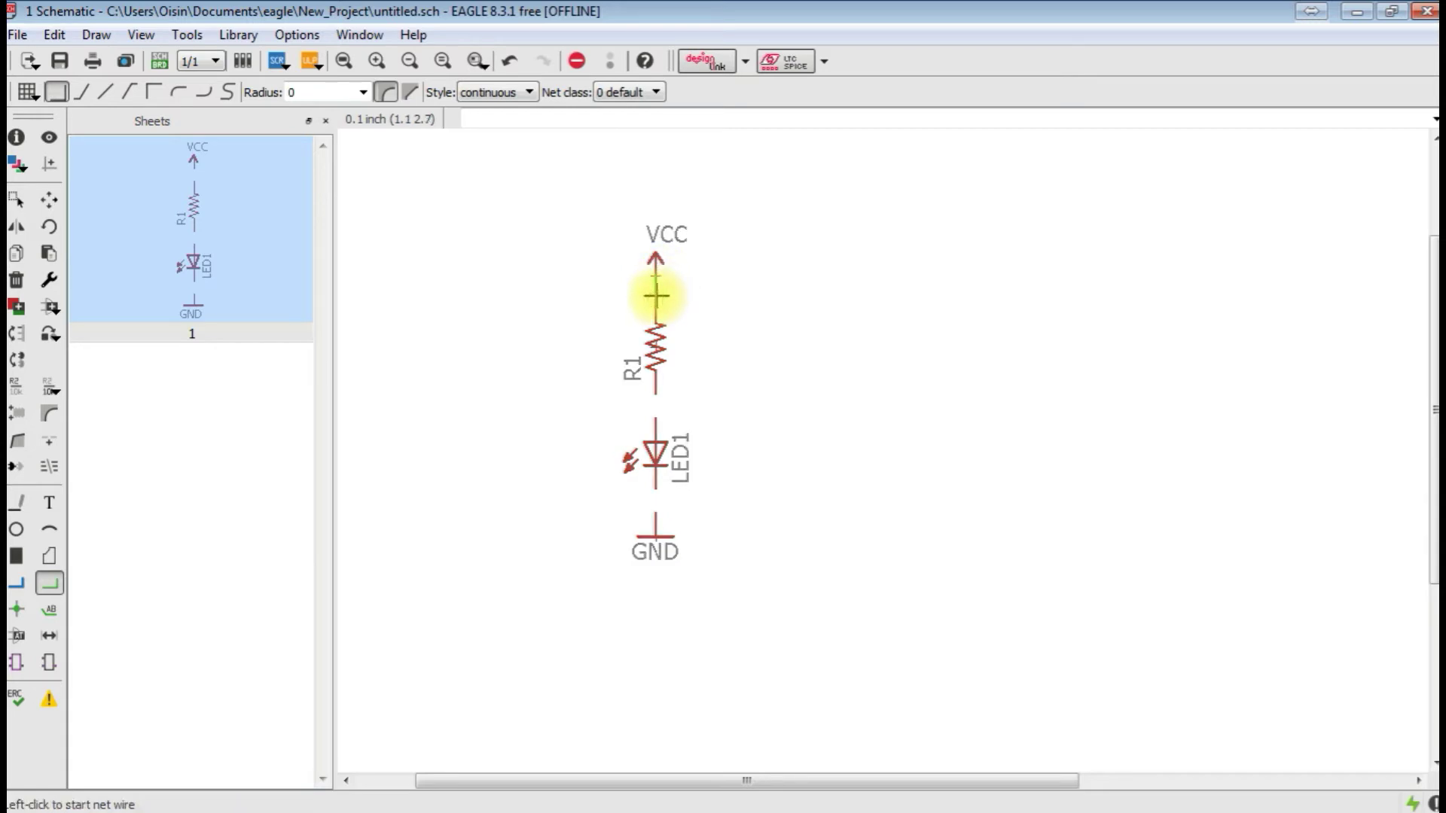
click(663, 406)
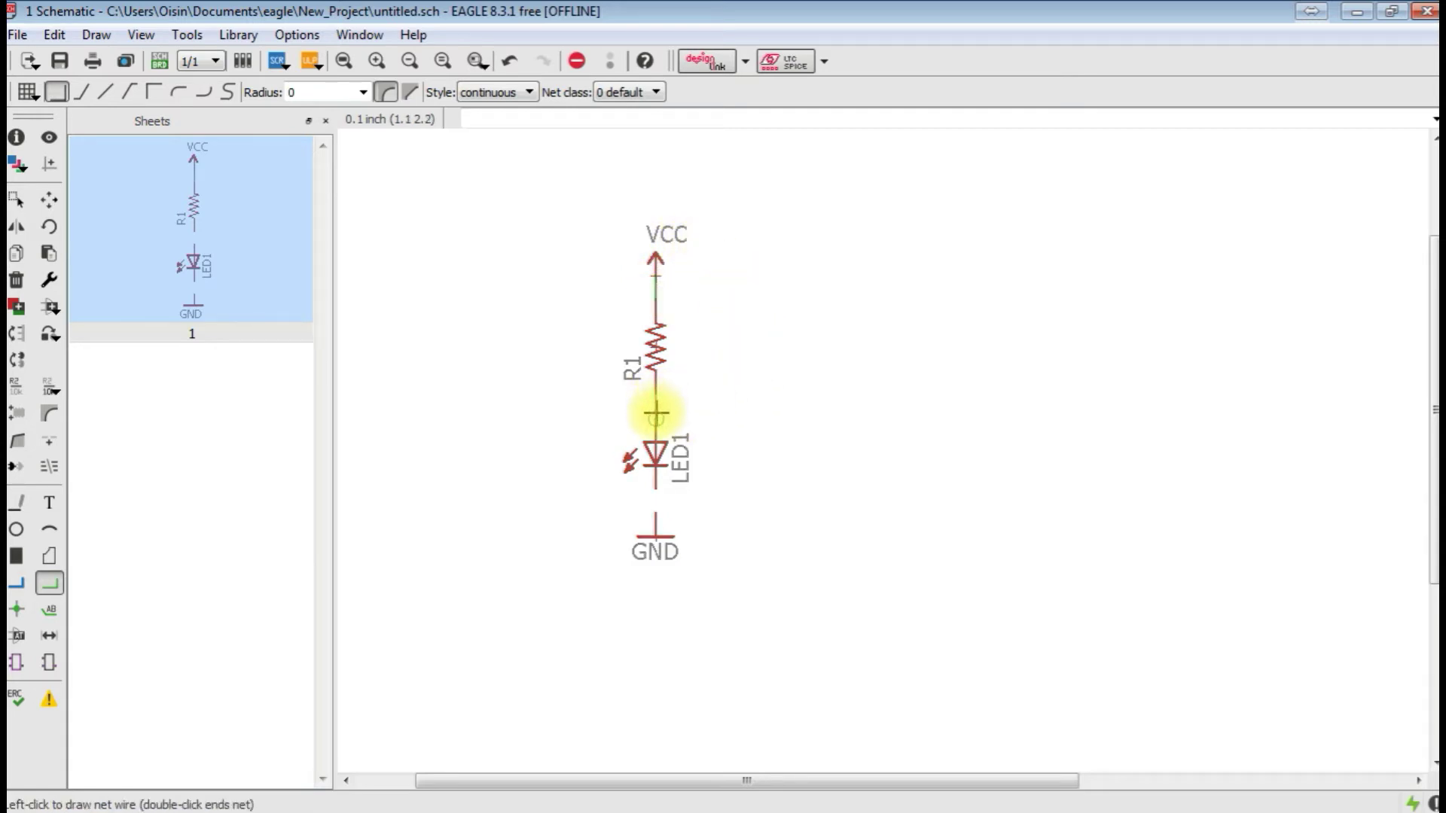
click(656, 491)
click(655, 512)
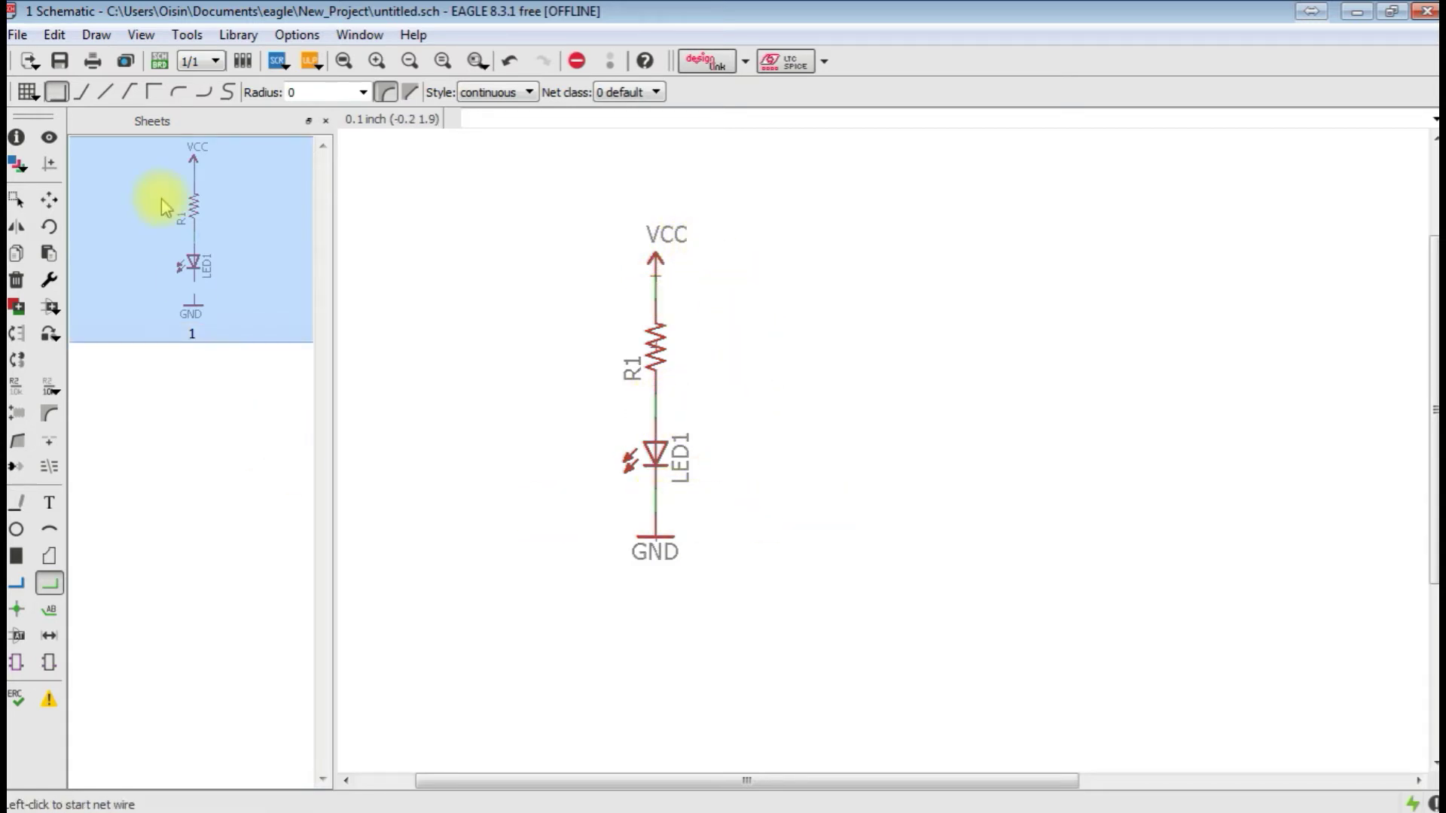
Move VCC, R1 and LED1 and drop them back to verify their wire connections
click(49, 199)
click(659, 263)
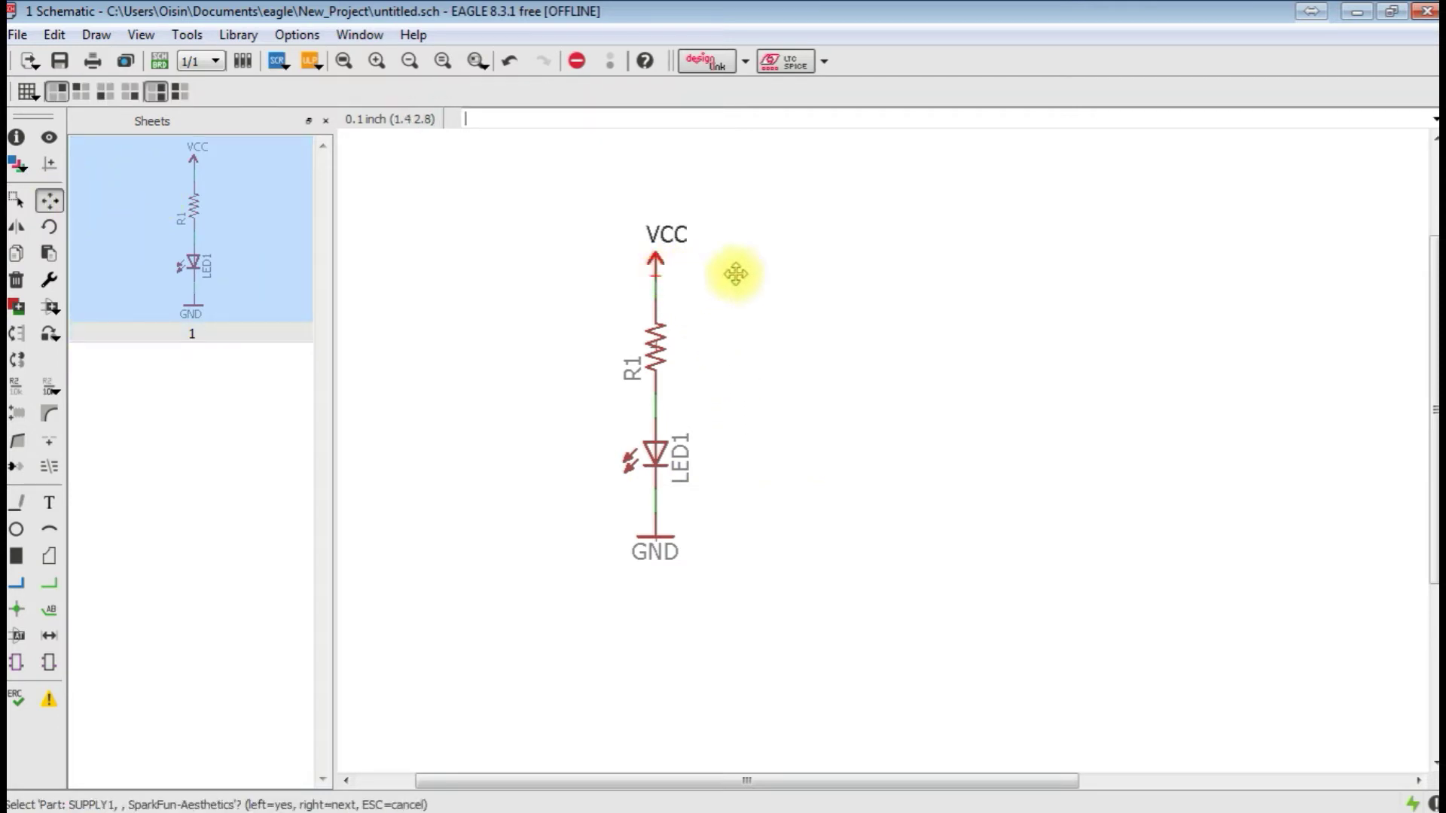
click(660, 264)
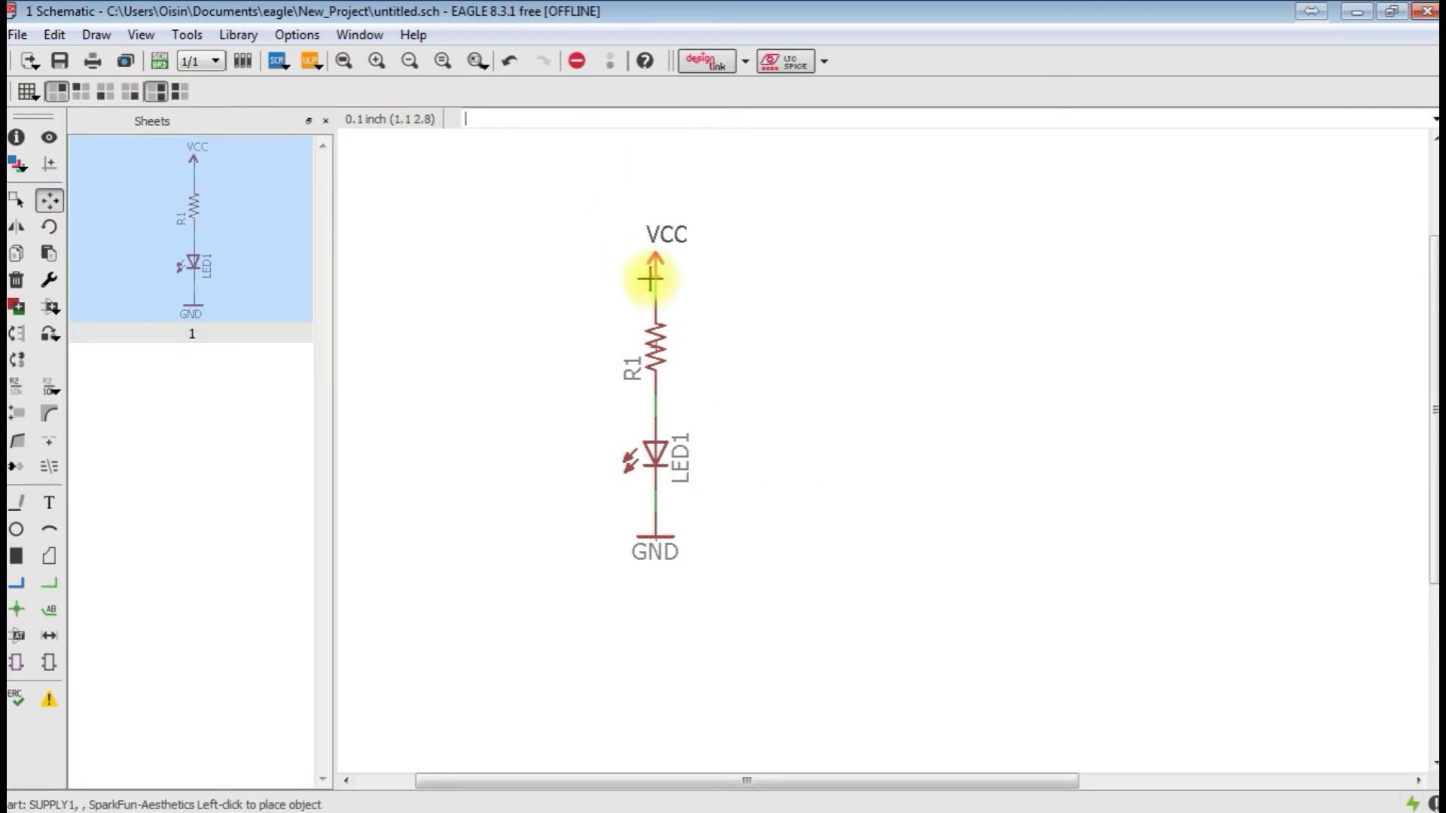
click(652, 282)
click(659, 348)
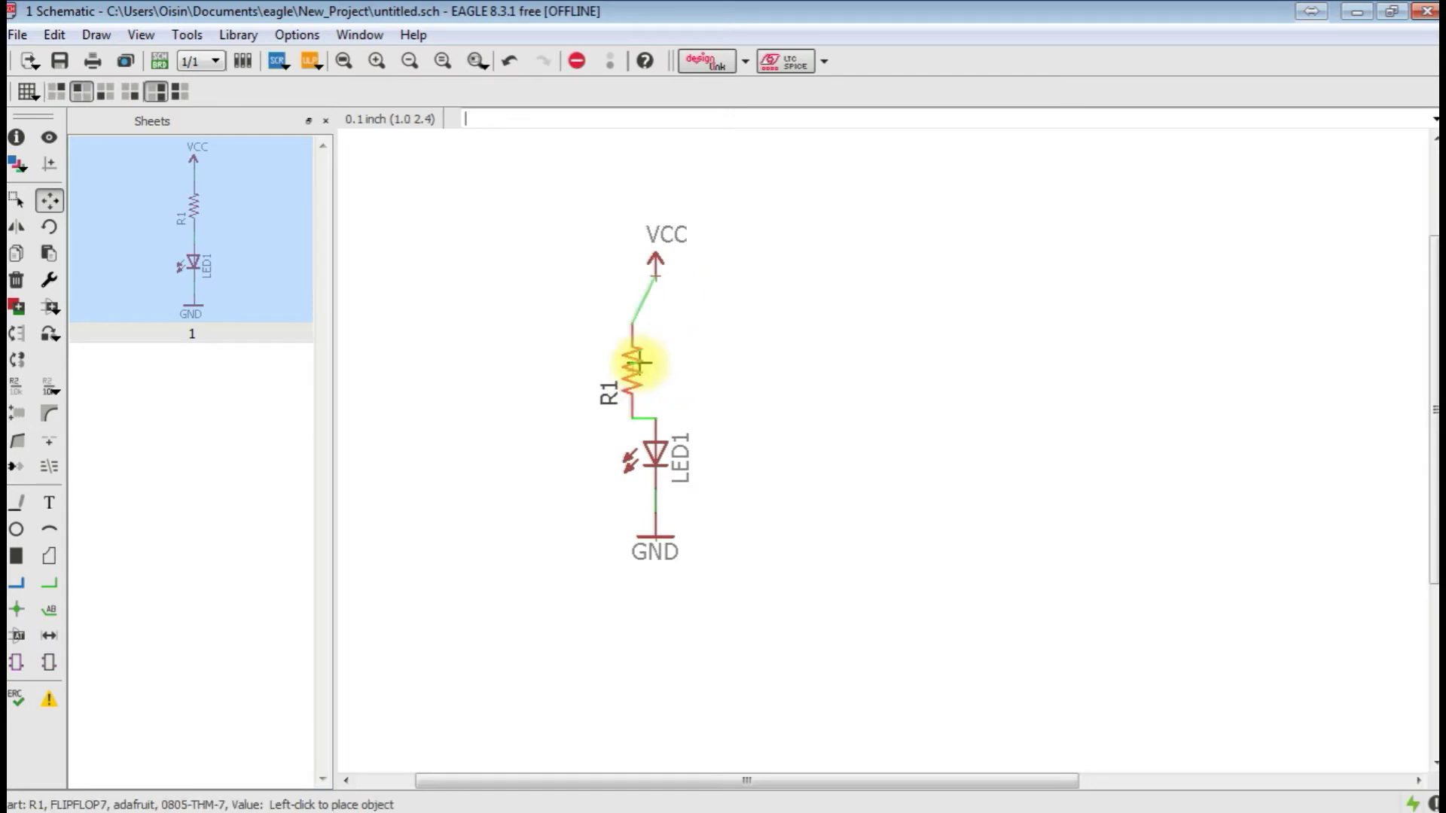
click(649, 349)
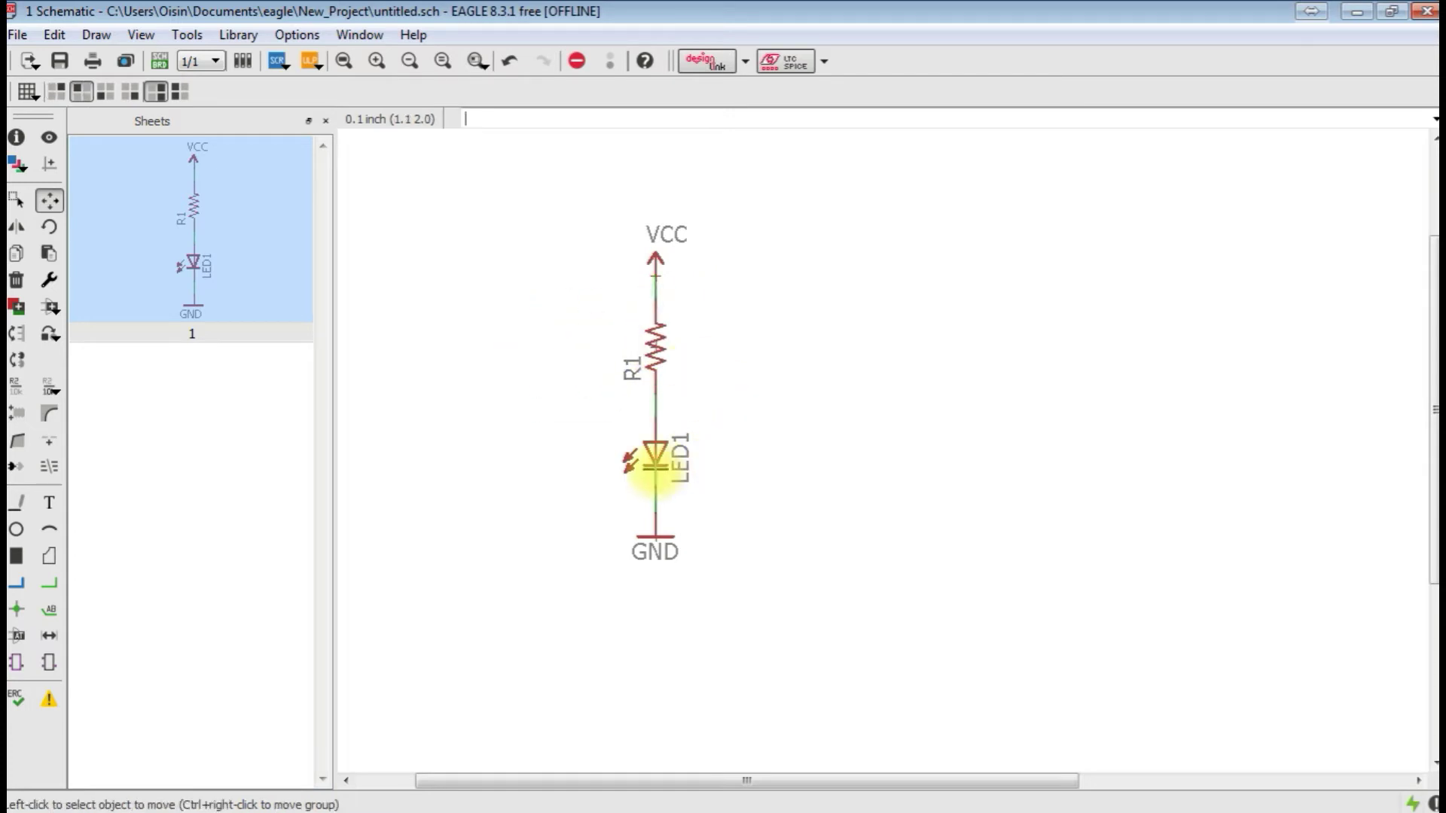
click(654, 452)
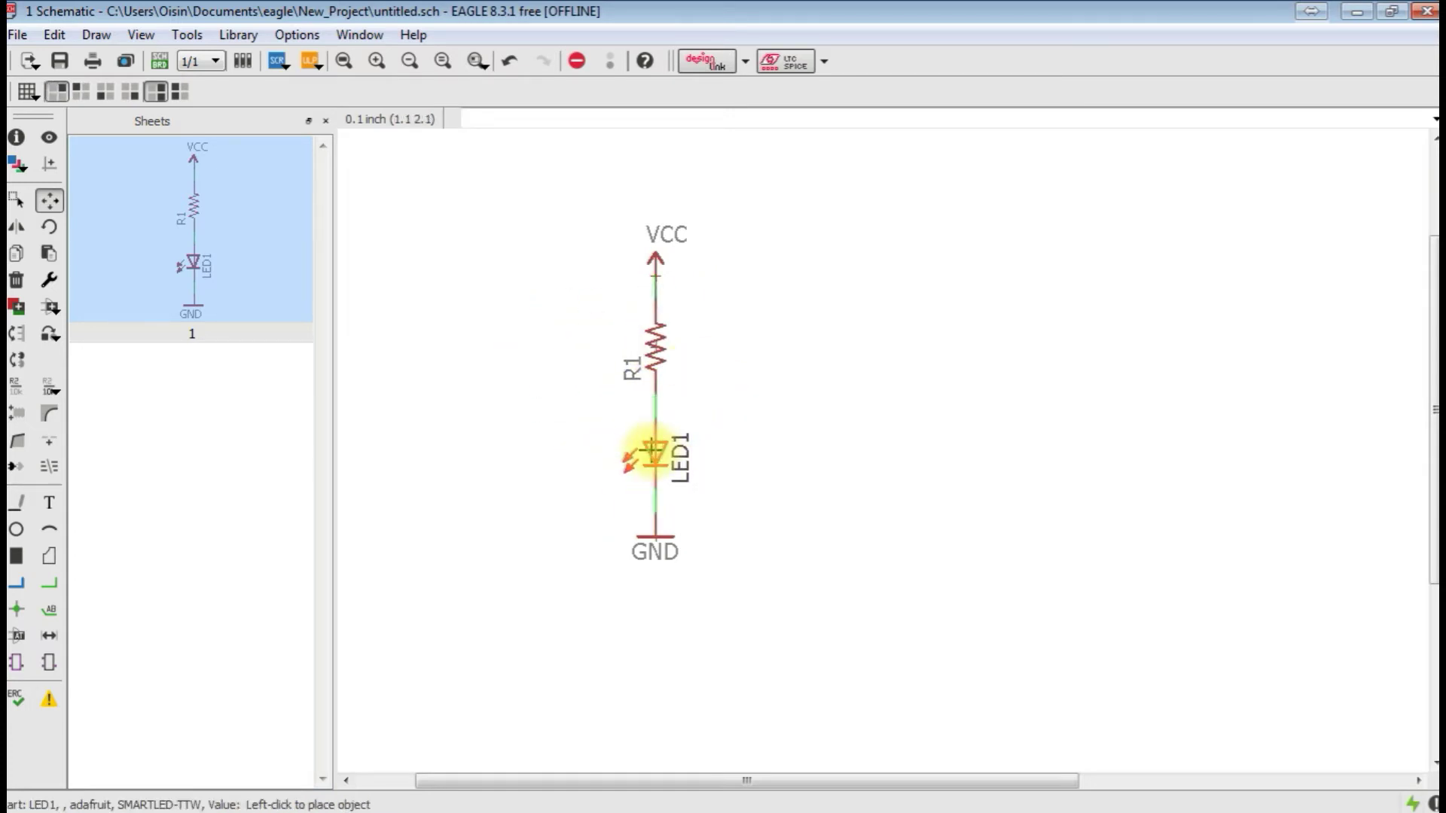
click(646, 452)
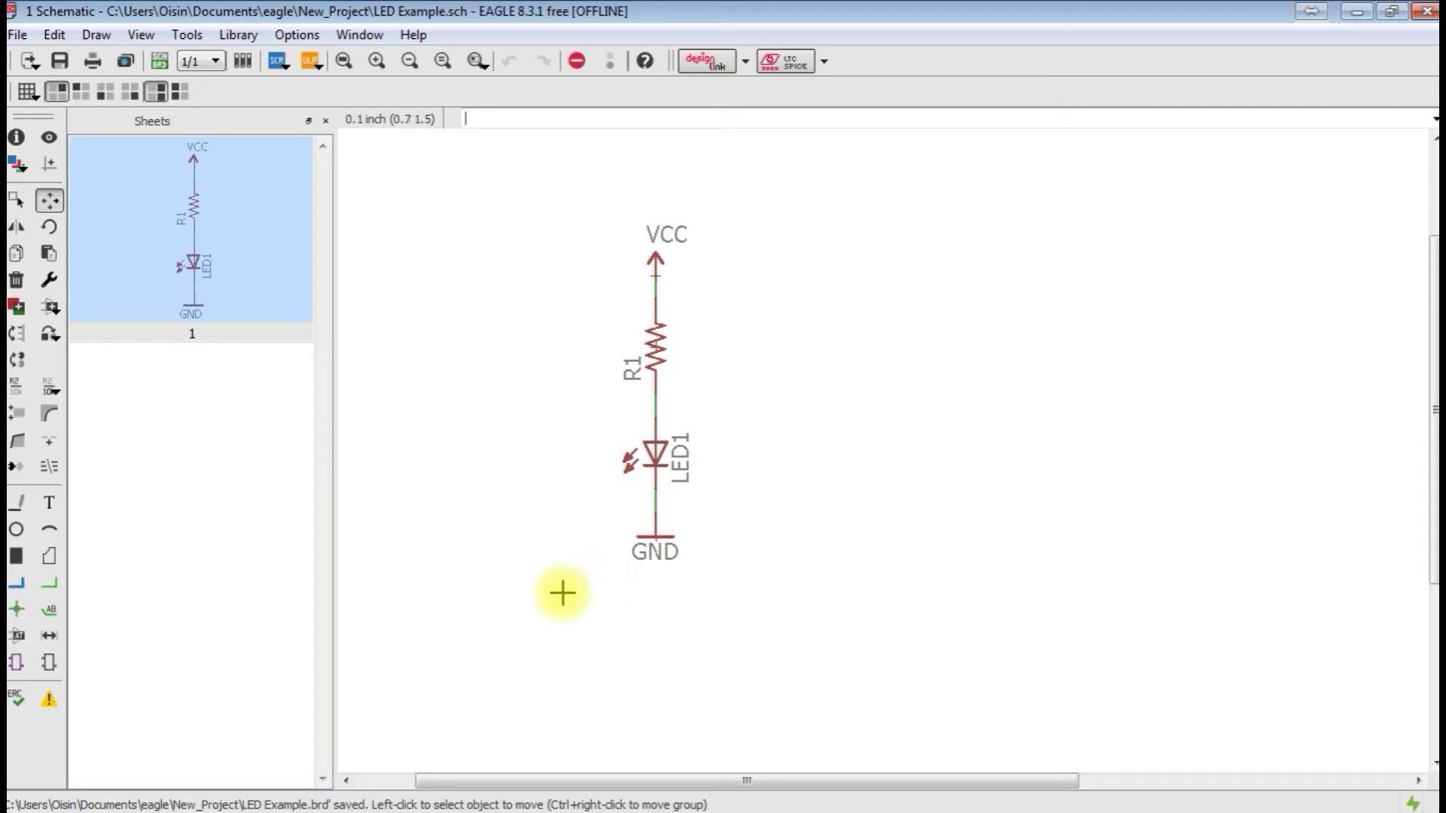
Generate the LED Example board layout from the schematic
click(159, 63)
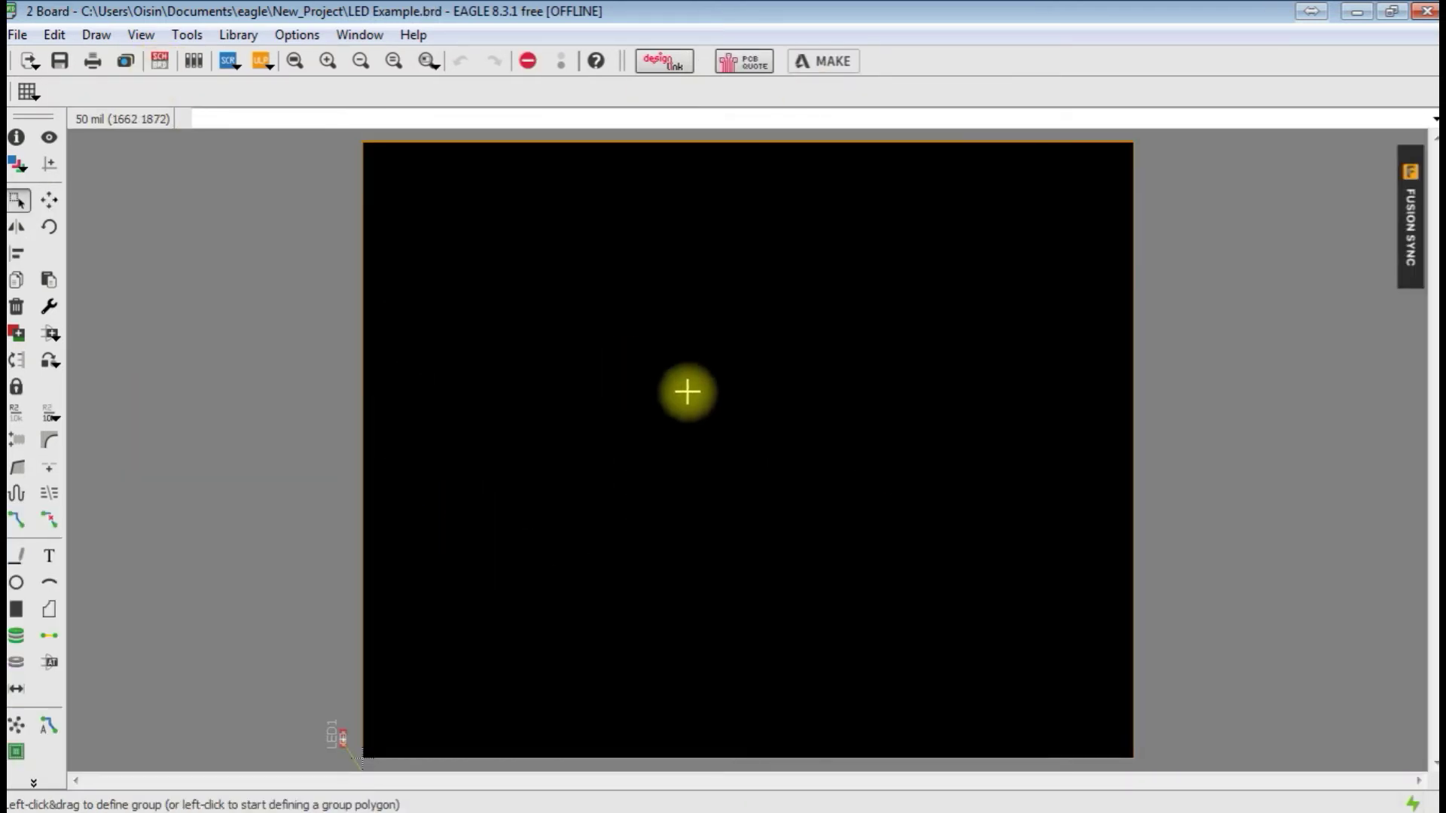
click(781, 420)
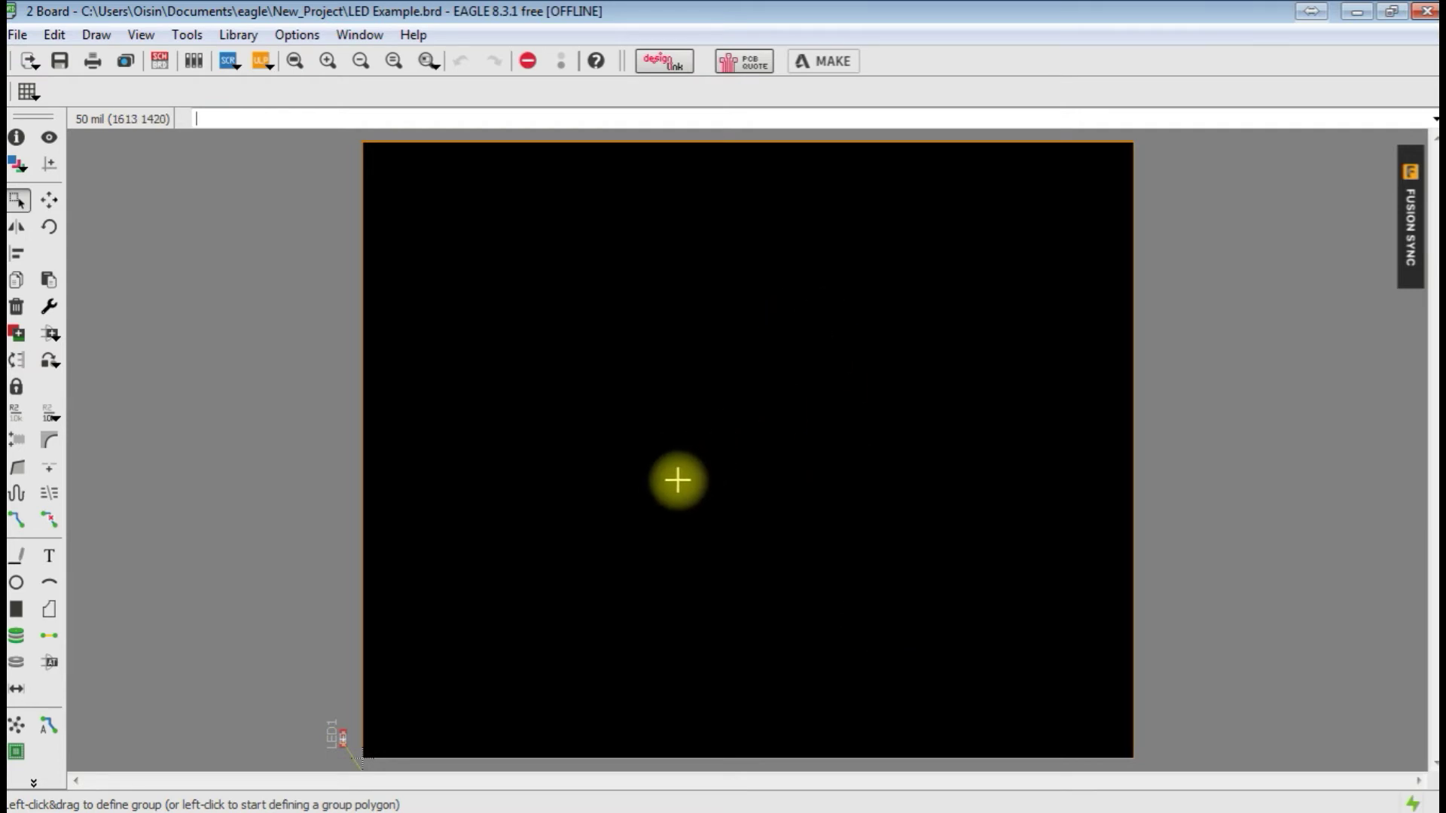
scroll(677, 480, down, 3)
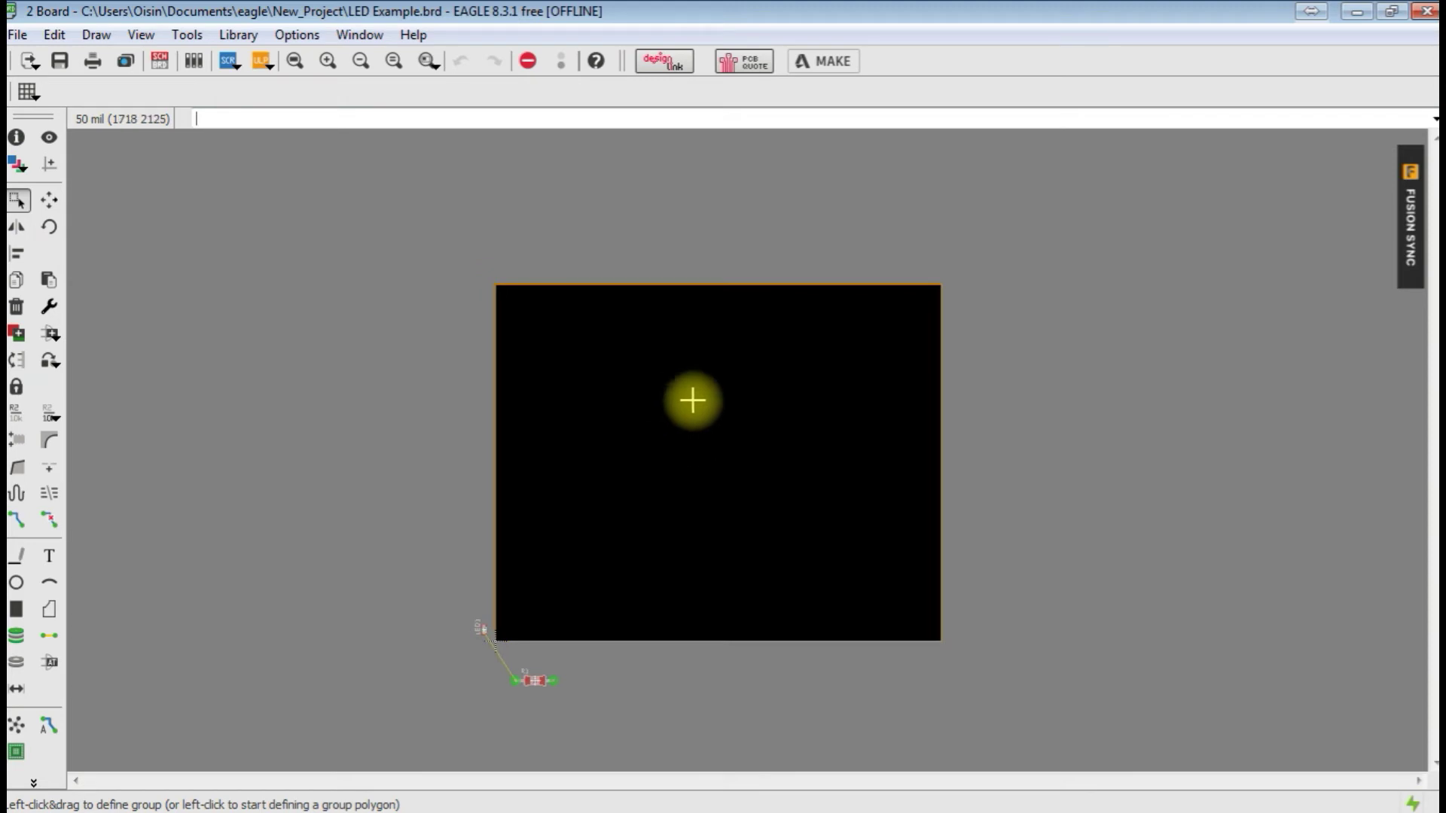
scroll(1001, 271, down, 3)
scroll(754, 529, up, 3)
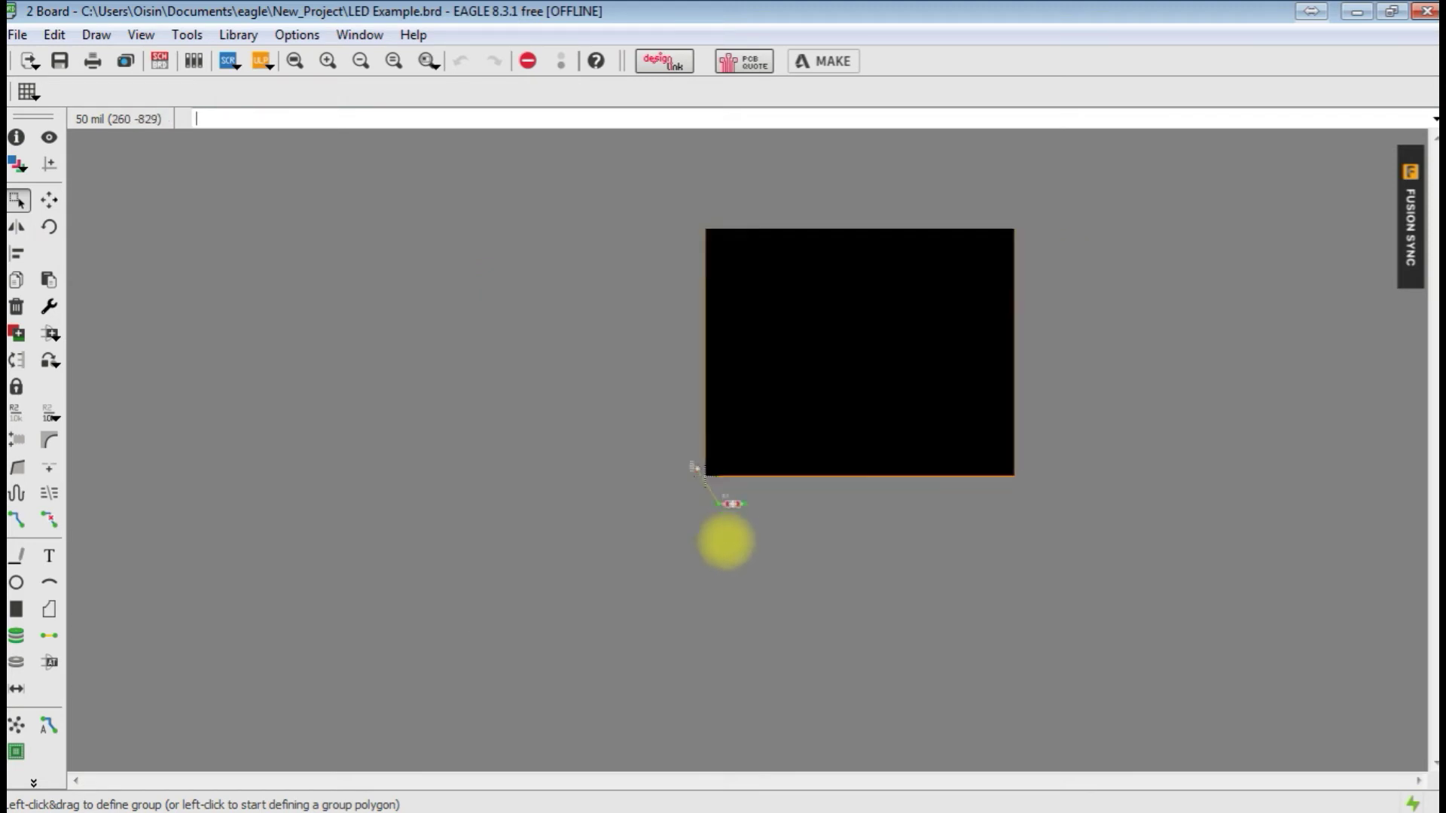
scroll(689, 419, up, 3)
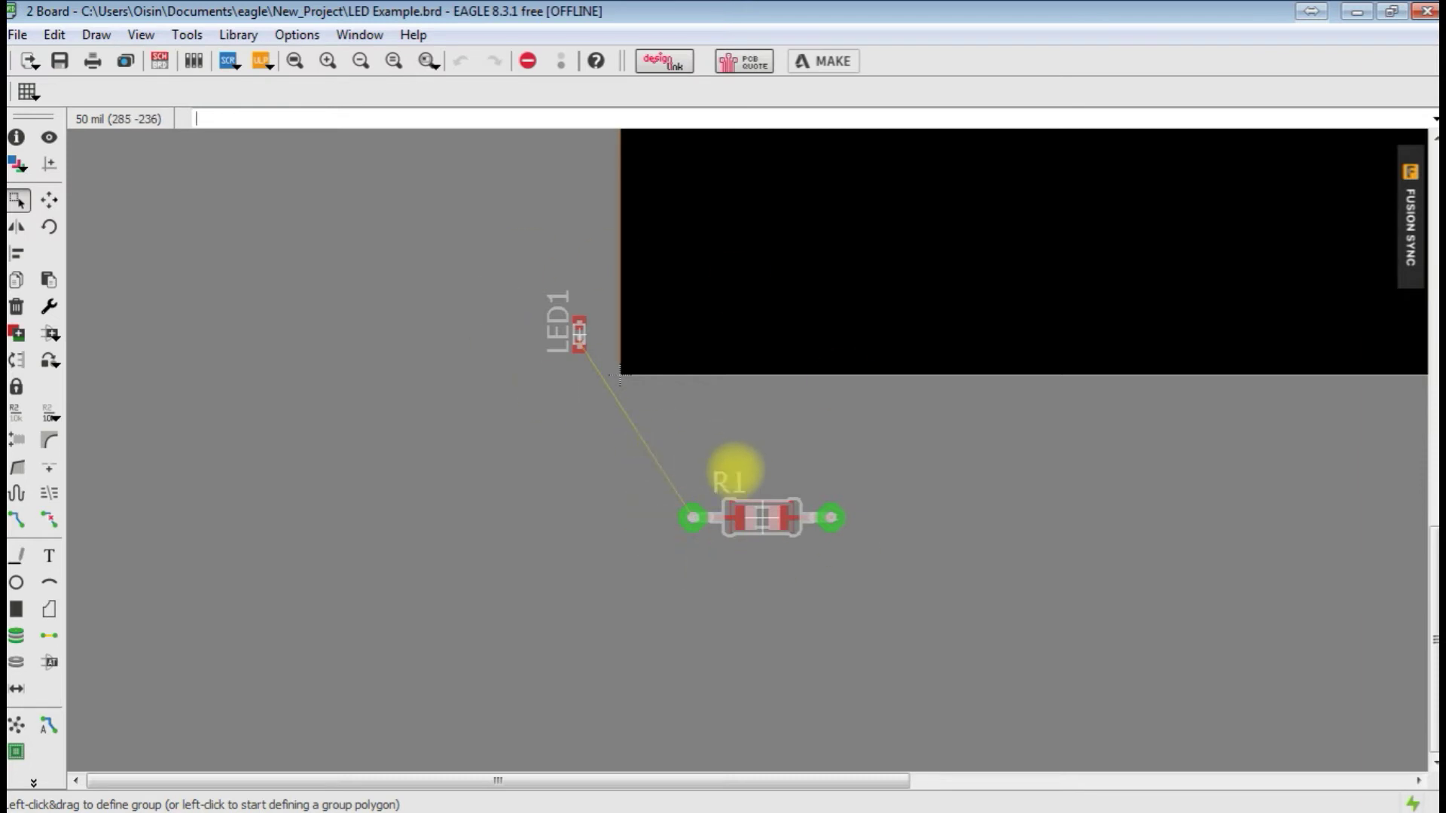
scroll(746, 512, down, 2)
Place R1 lower left on the board and LED1 just above R1's left end
click(47, 211)
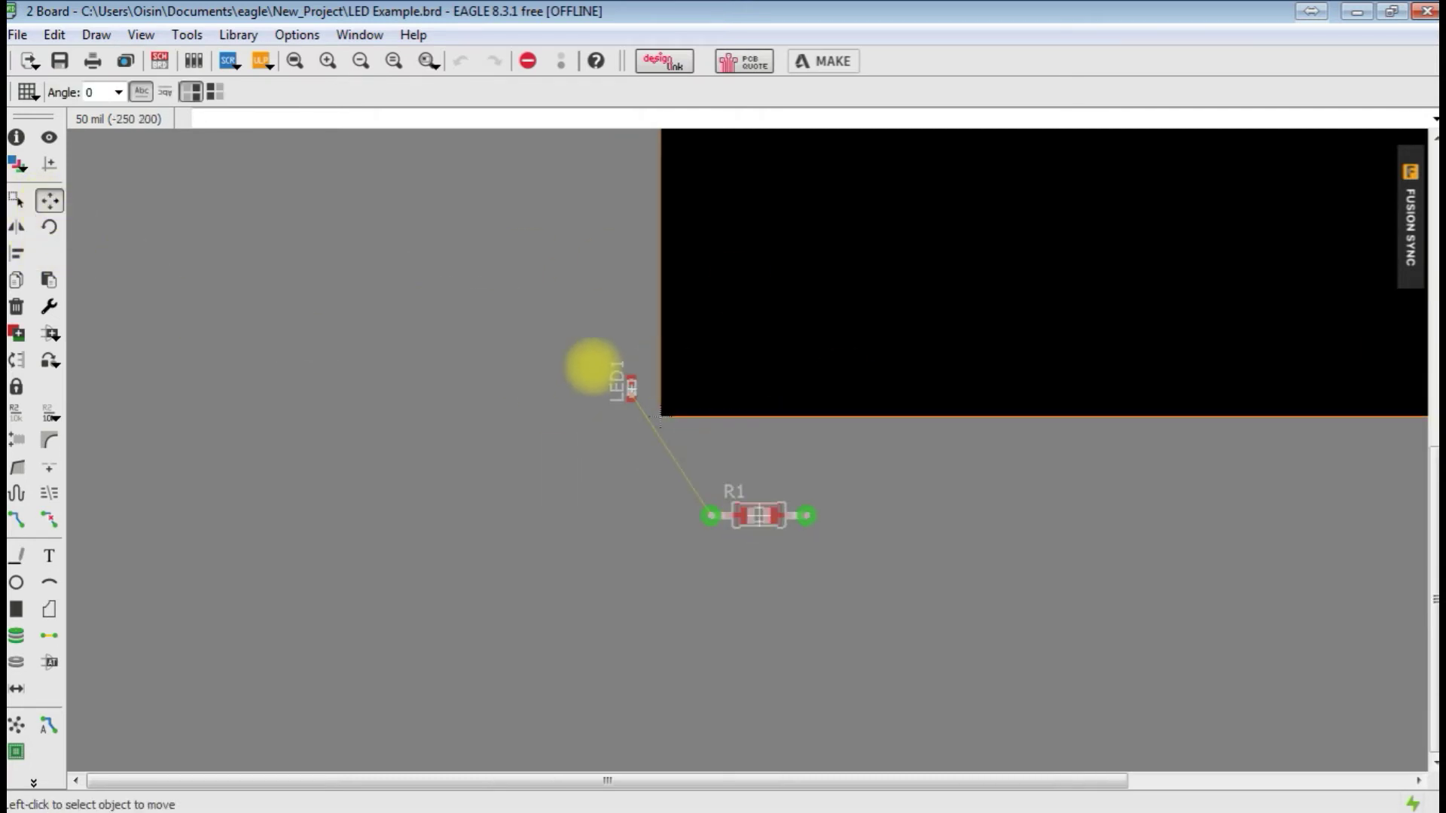
click(630, 388)
scroll(681, 568, down, 1)
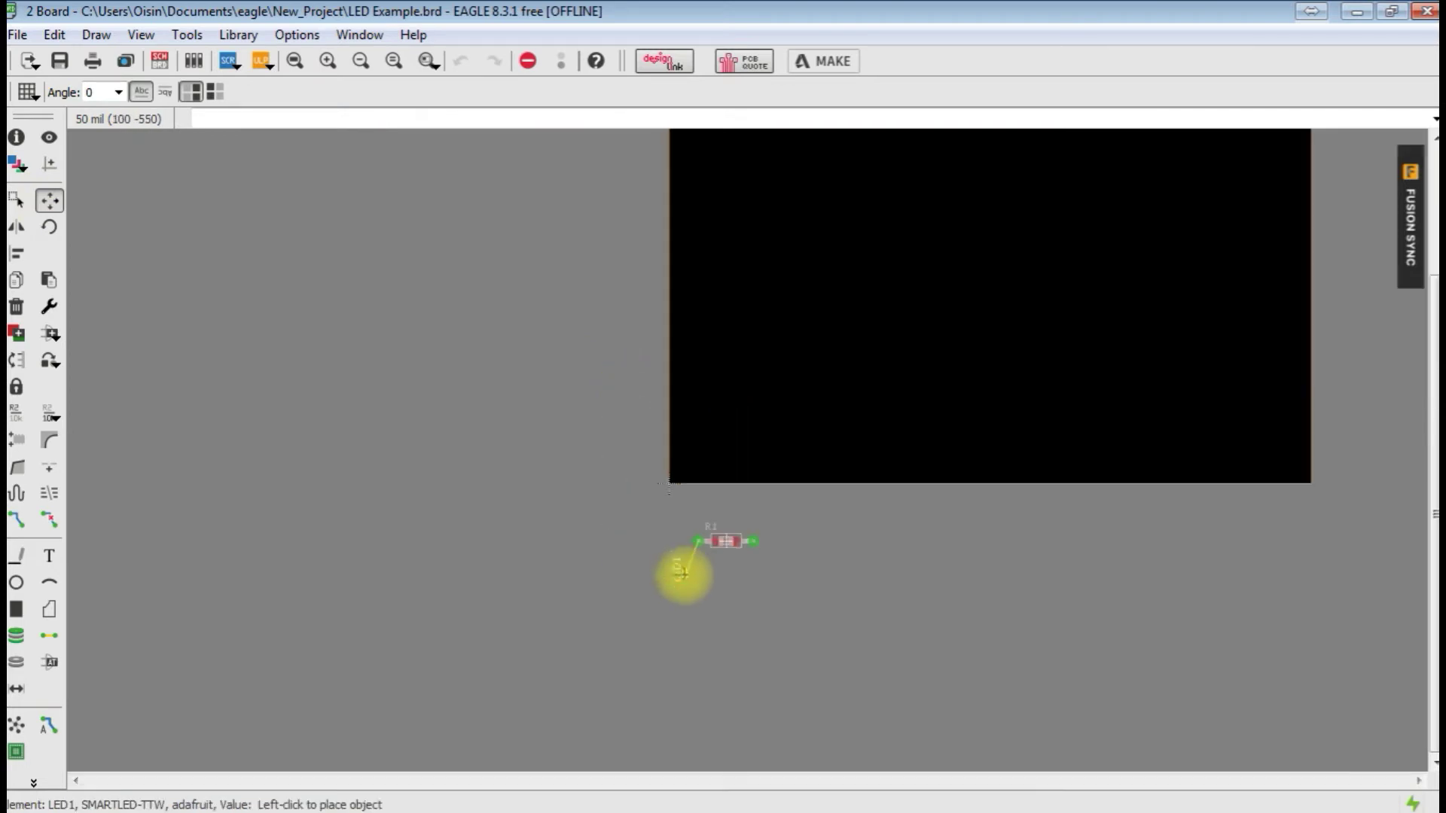
scroll(736, 448, up, 3)
click(678, 326)
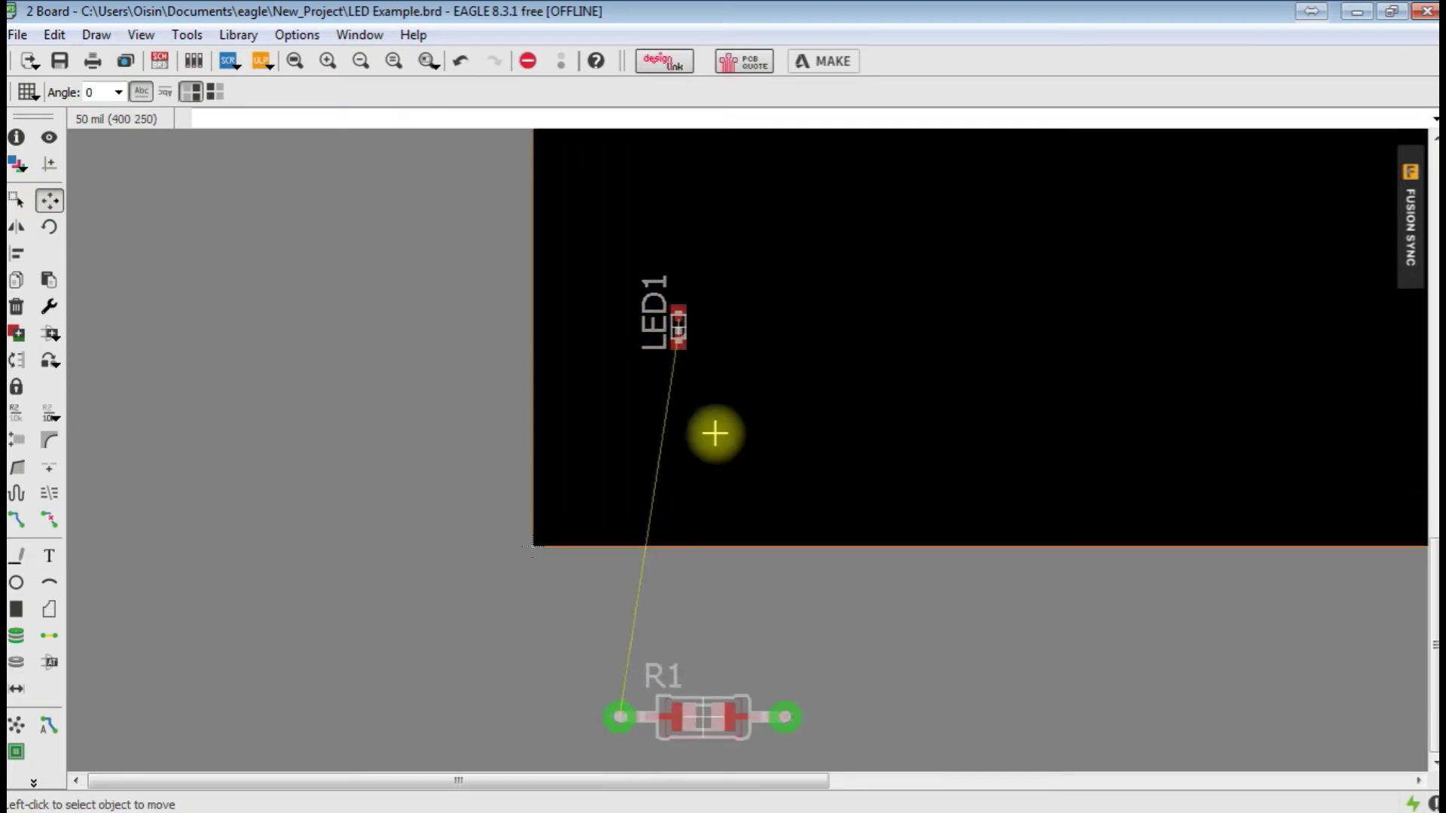
click(701, 717)
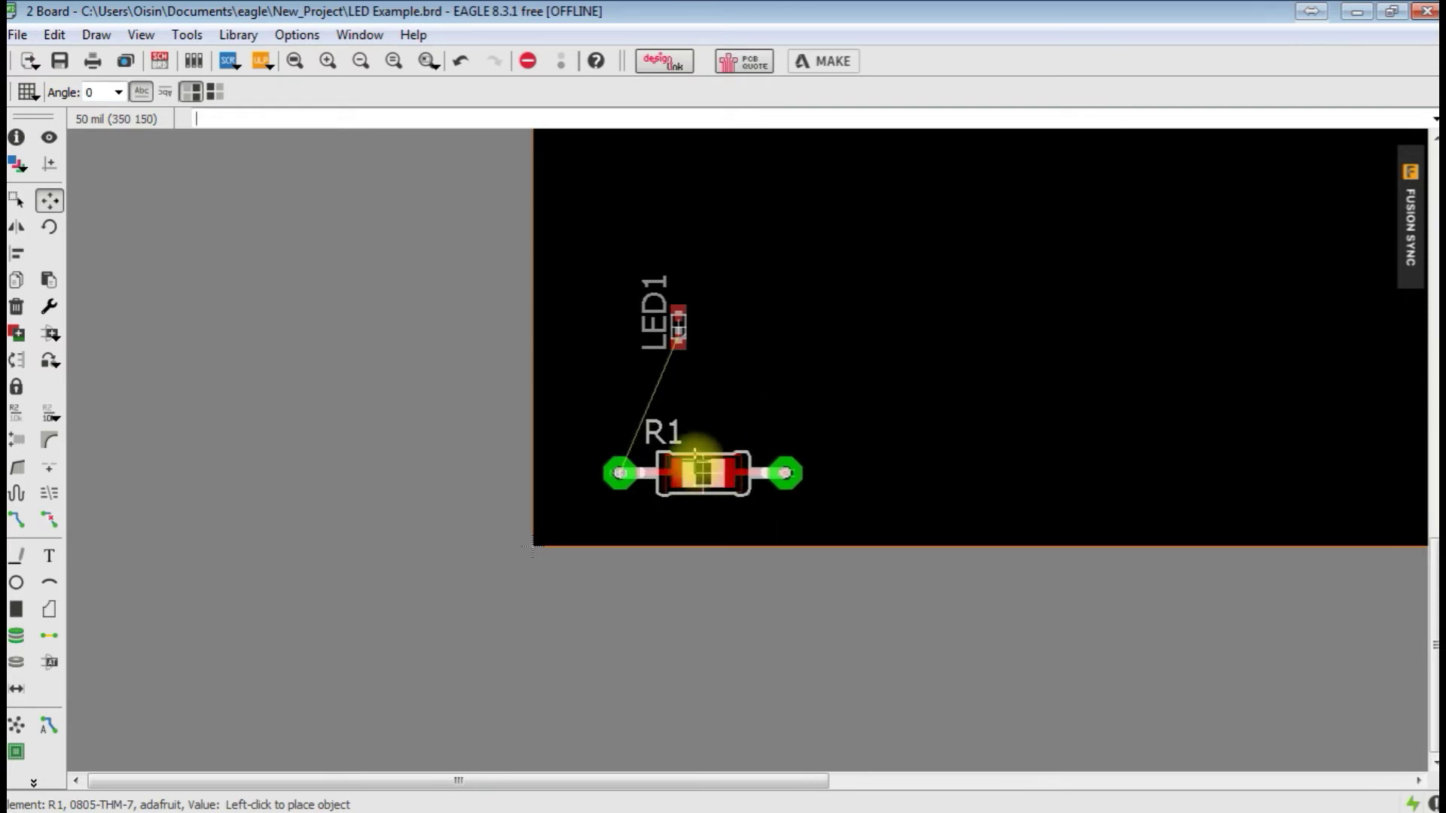
click(703, 449)
click(678, 326)
click(606, 351)
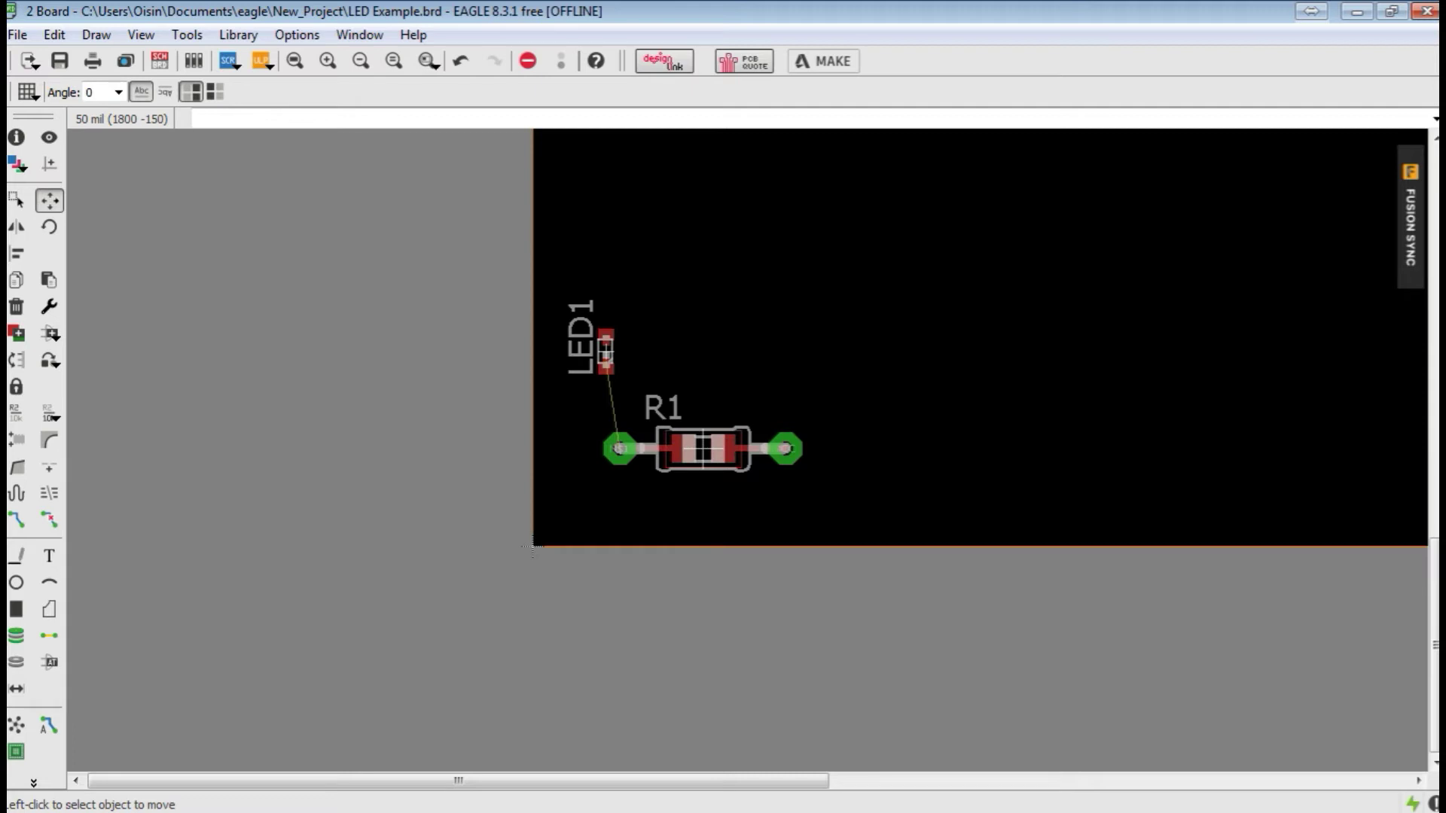
Switch to the schematic and open the Add dialog with the search cleared
key(alt+Tab)
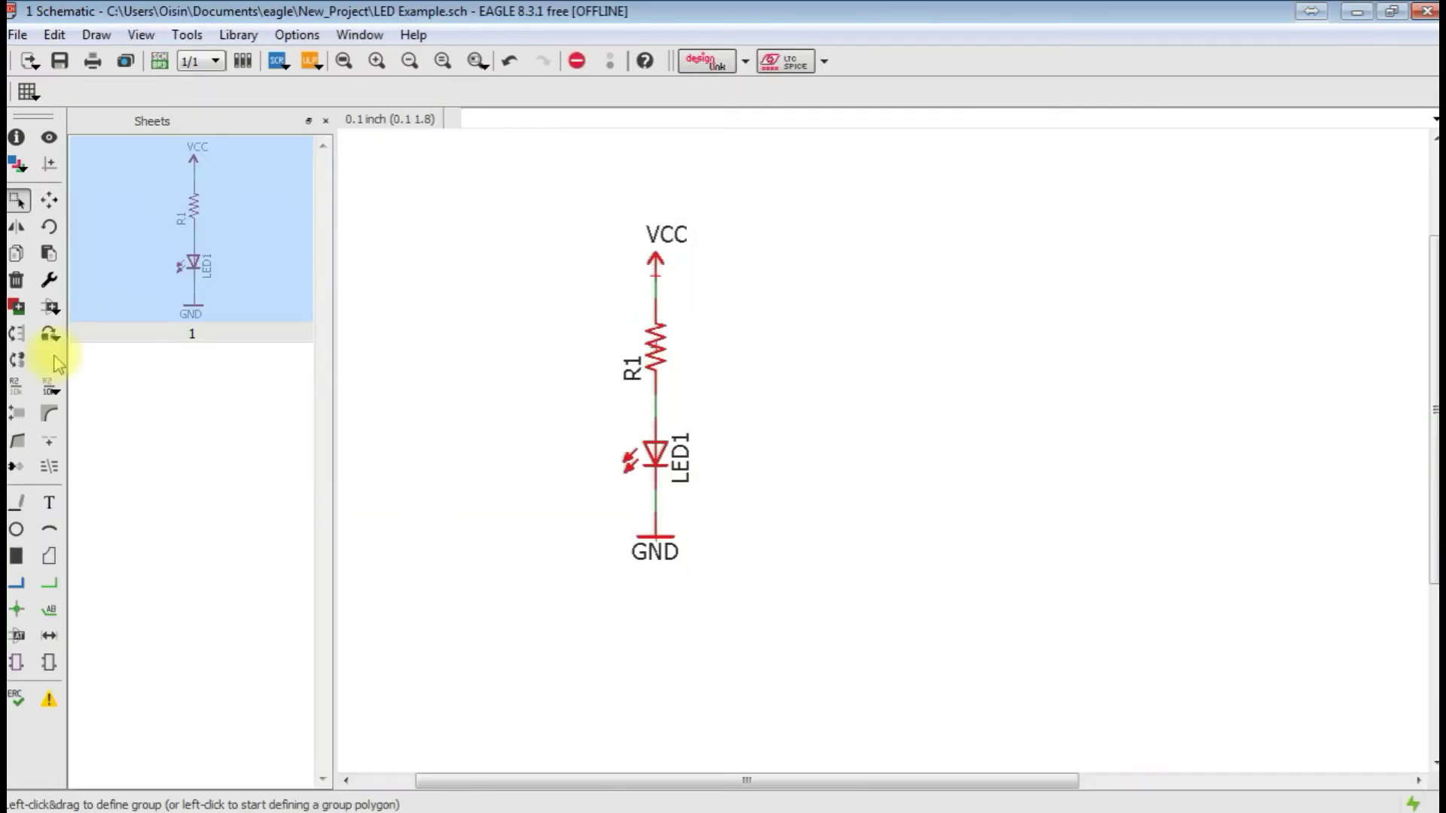
click(567, 270)
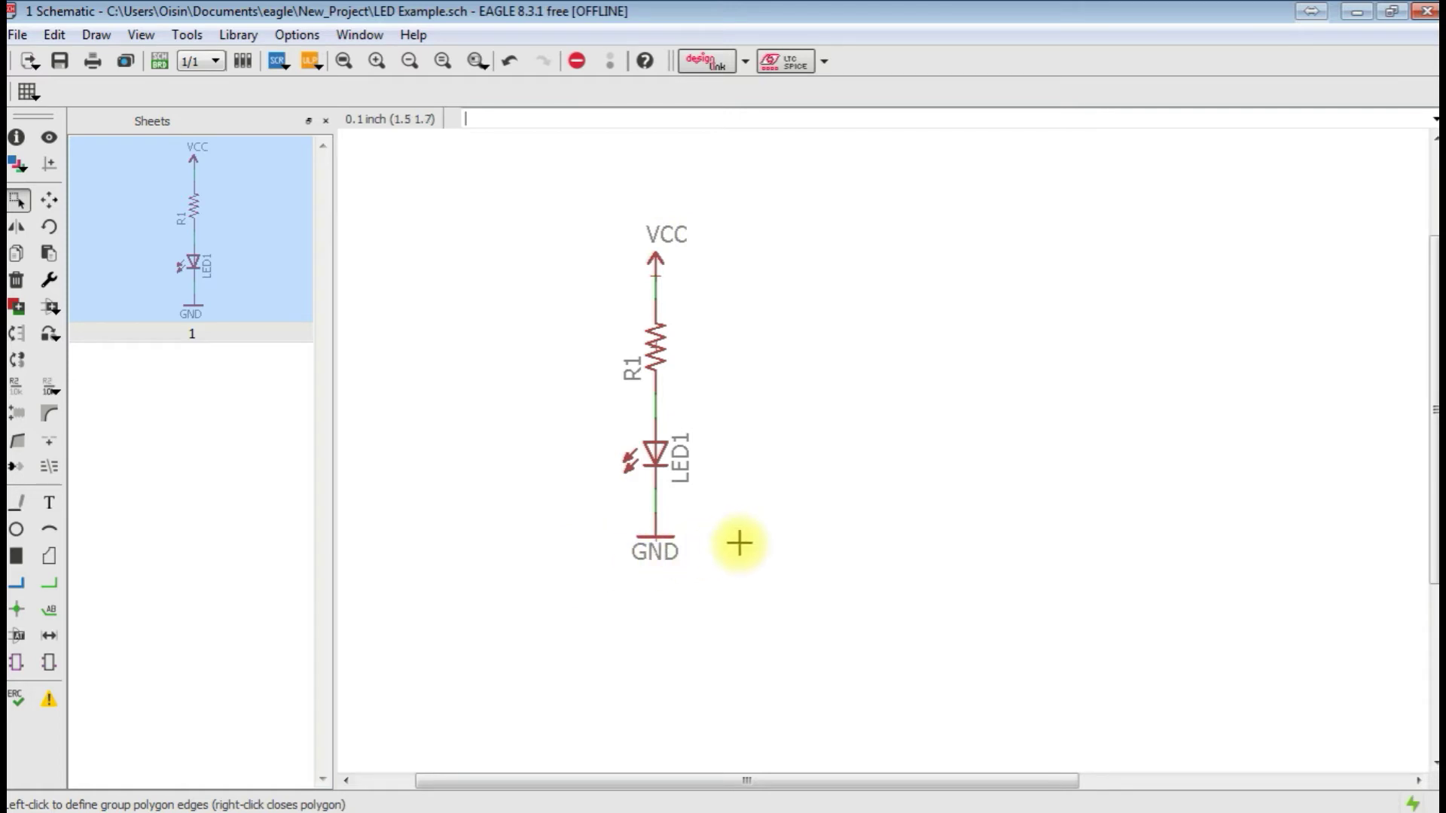
click(50, 331)
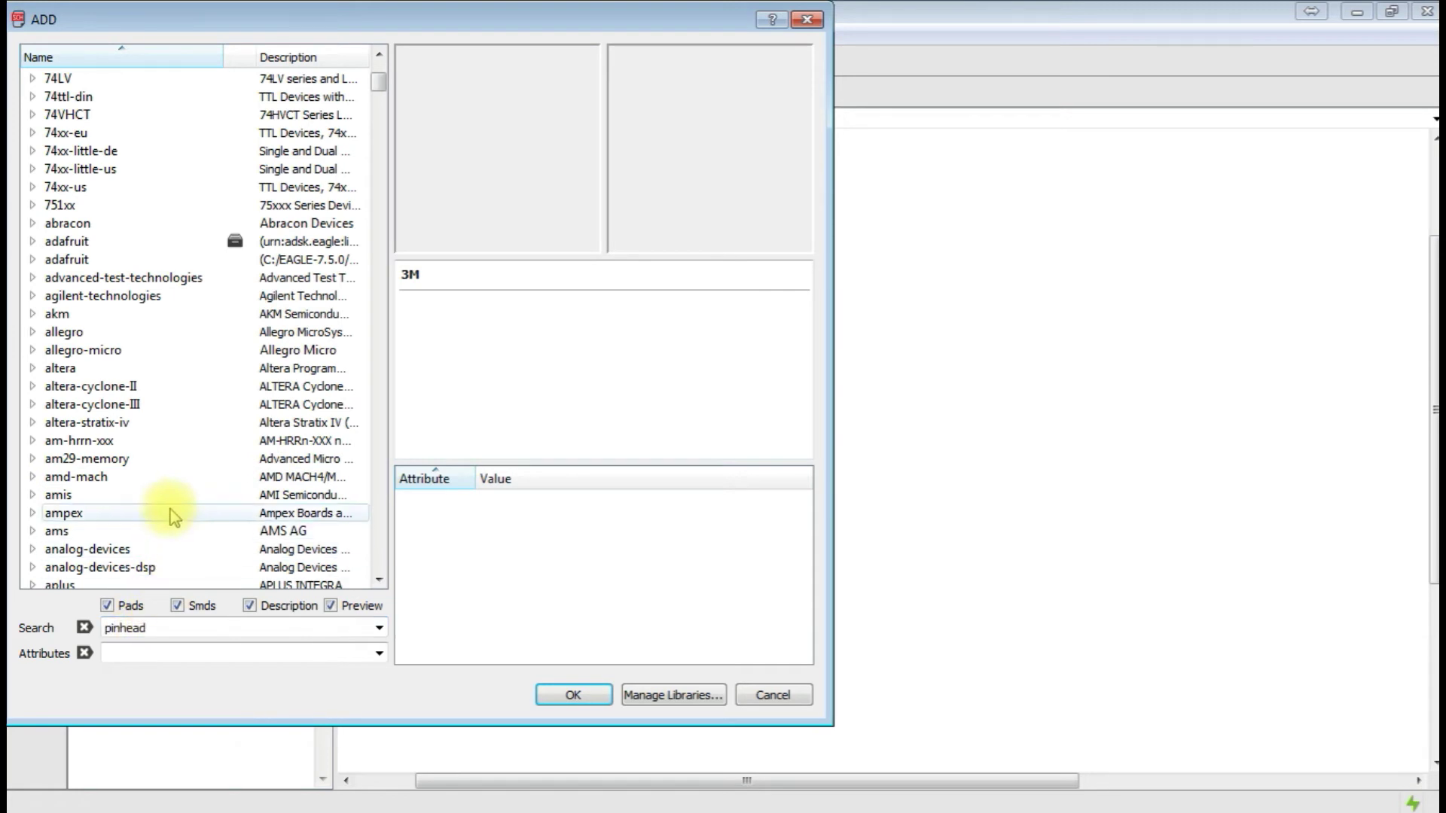
key(Return)
click(85, 628)
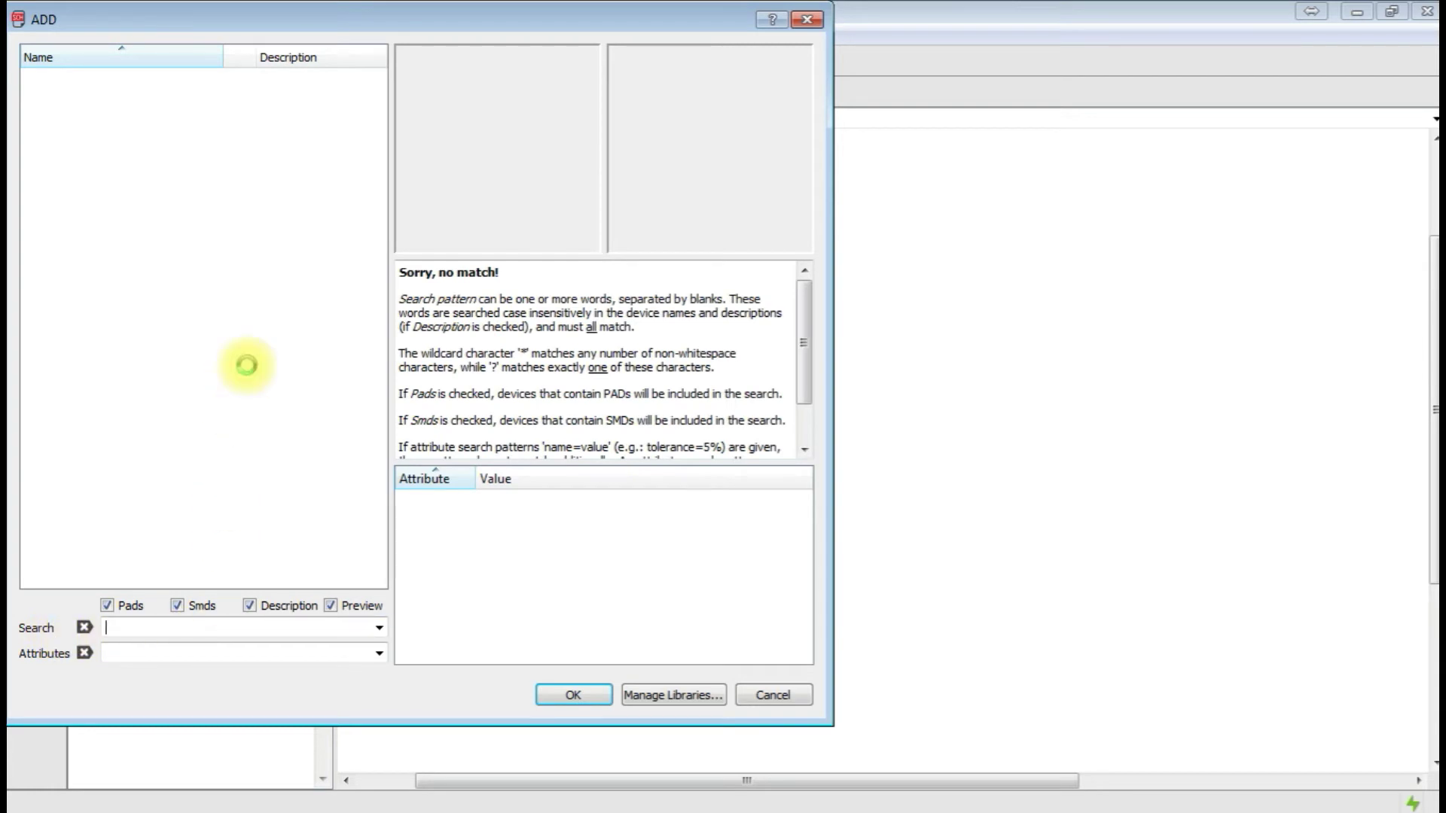
key(Return)
Expand the pinhead library and select the PINHD-1X2 header with the 1X02 package
drag(378, 73, 381, 422)
click(32, 424)
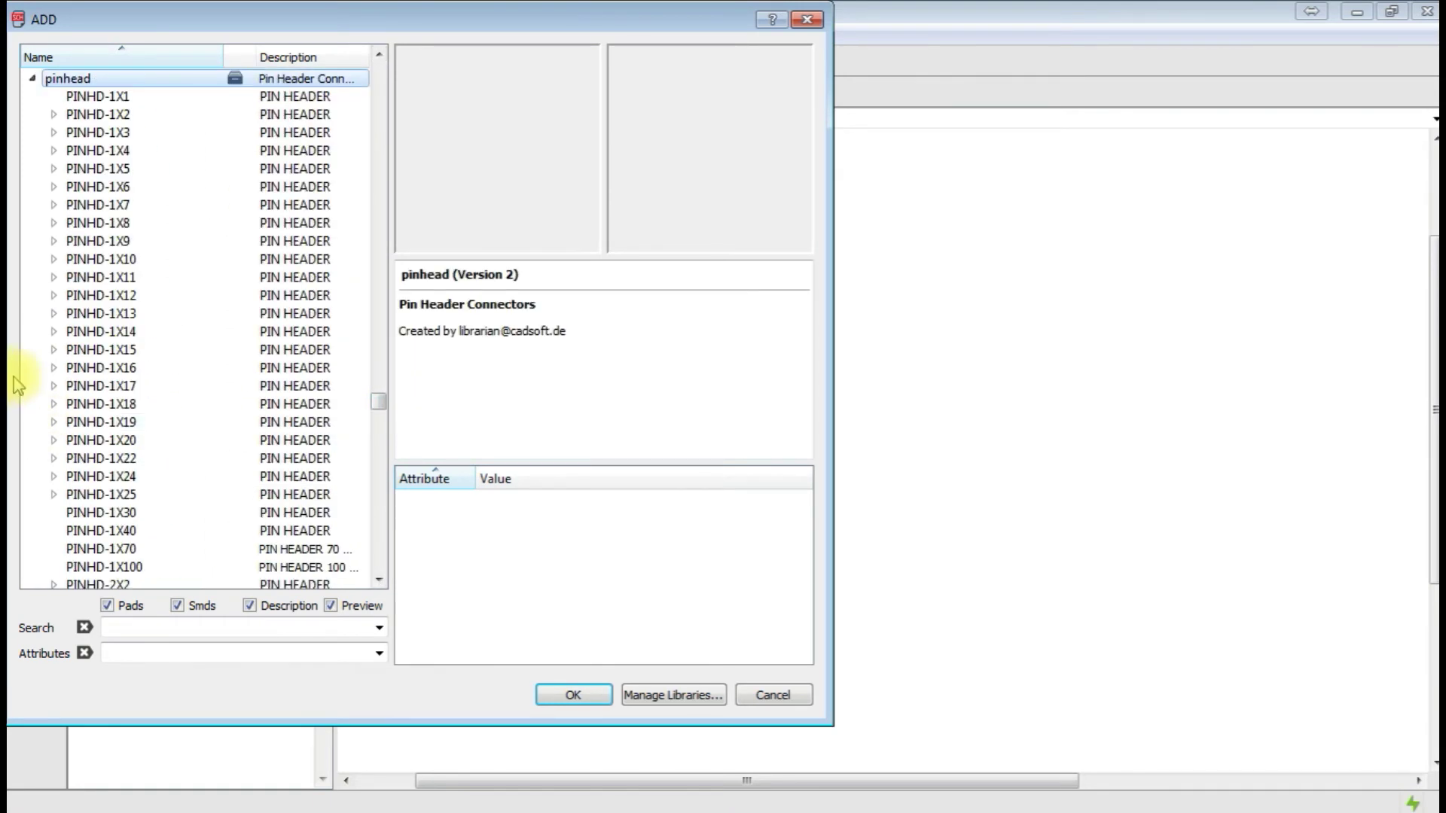
click(60, 116)
click(83, 133)
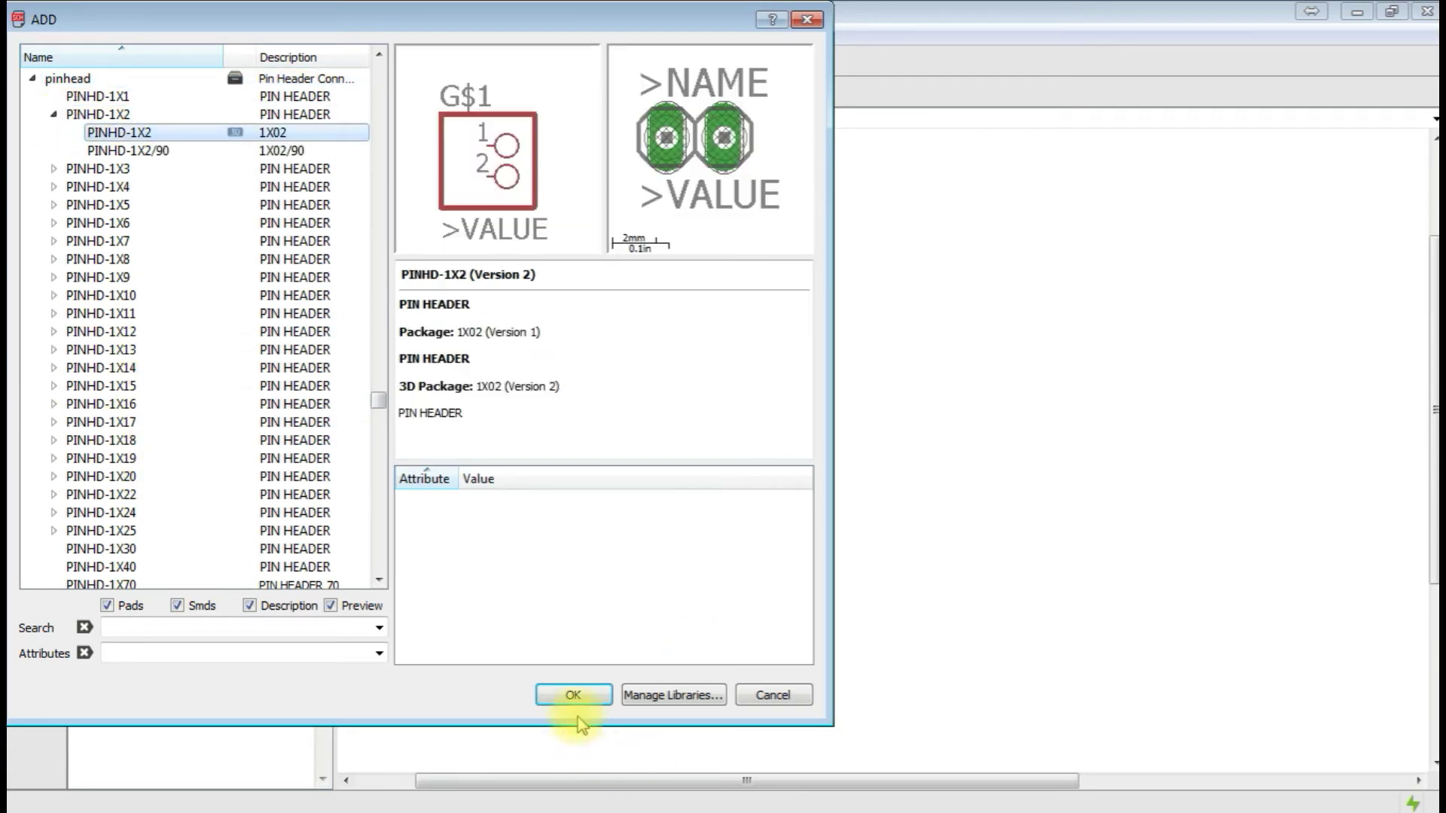
Place the PINHD-1X2 header as JP1 beside the LED circuit
click(566, 694)
scroll(552, 482, down, 2)
scroll(737, 429, up, 2)
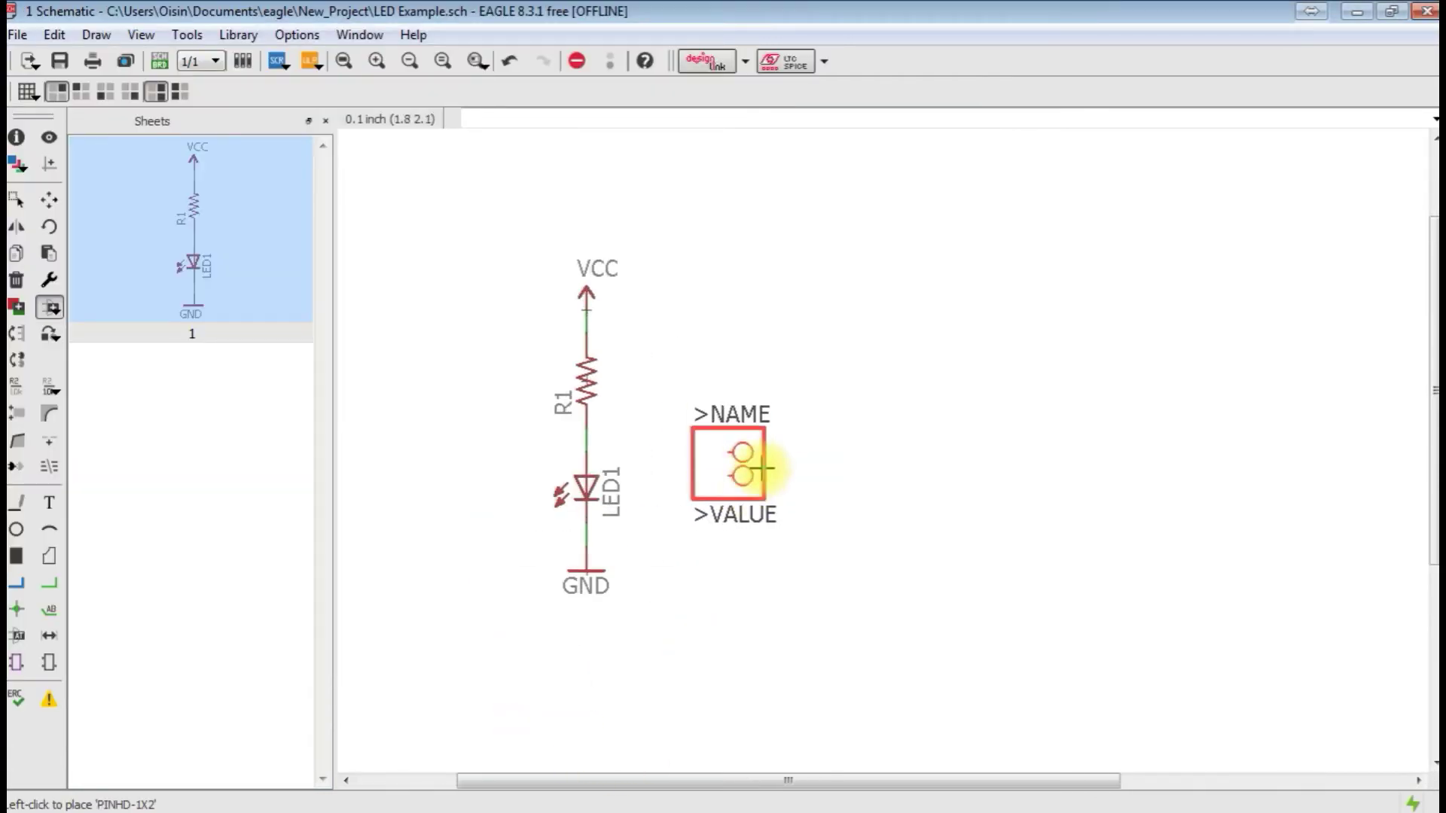
click(813, 449)
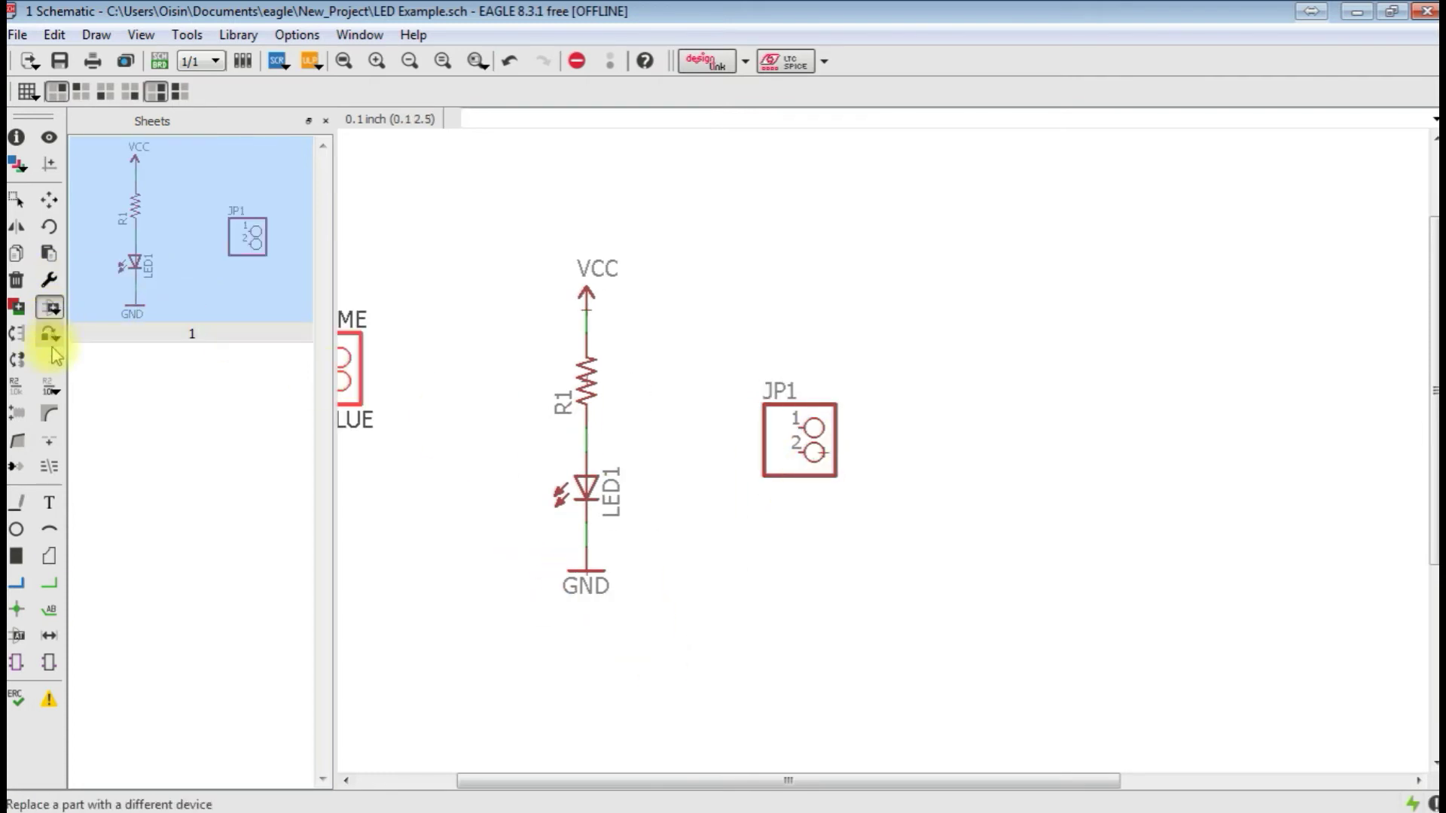
click(15, 232)
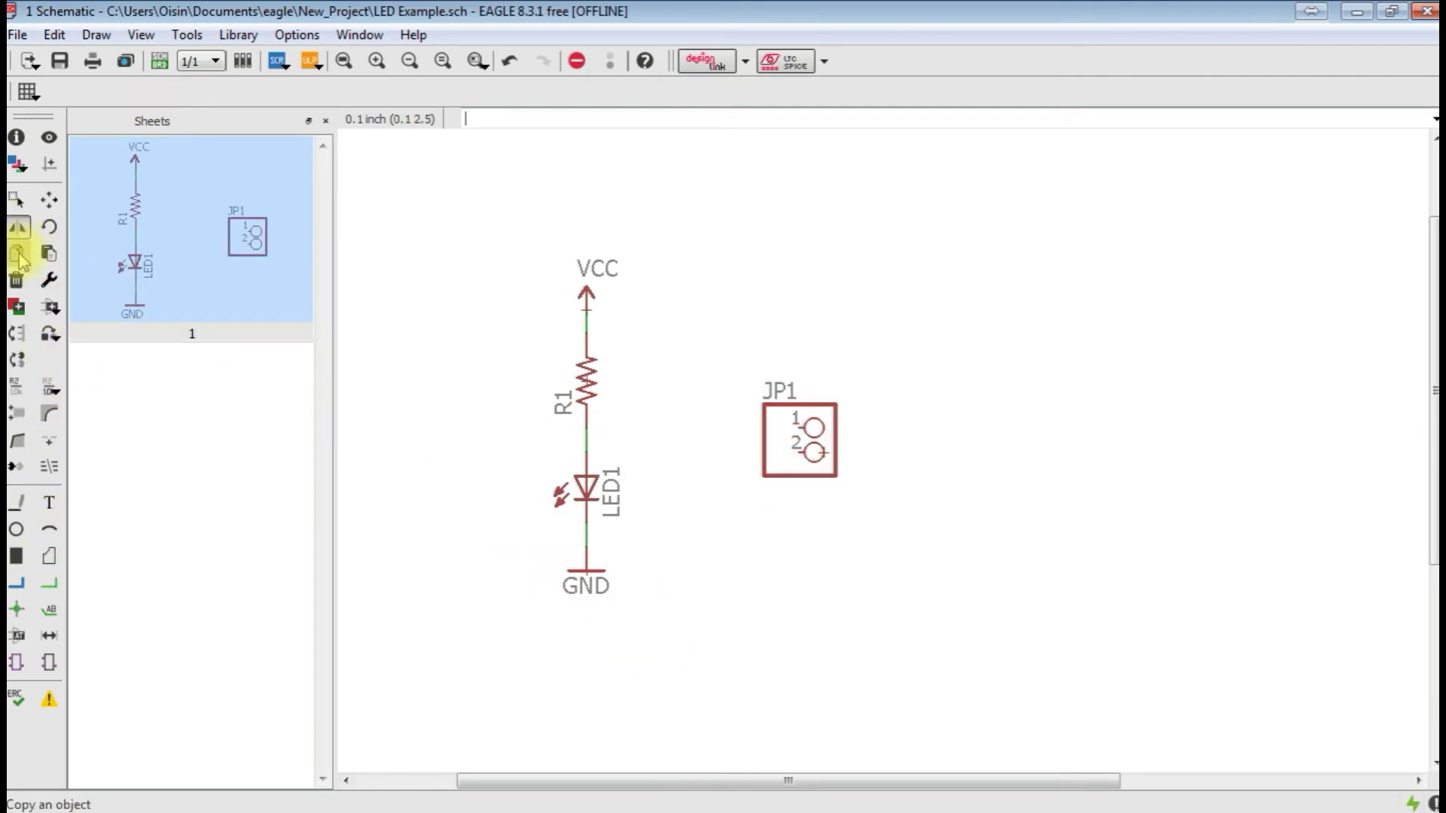
Copy the VCC and GND symbols next to JP1
click(18, 256)
click(589, 299)
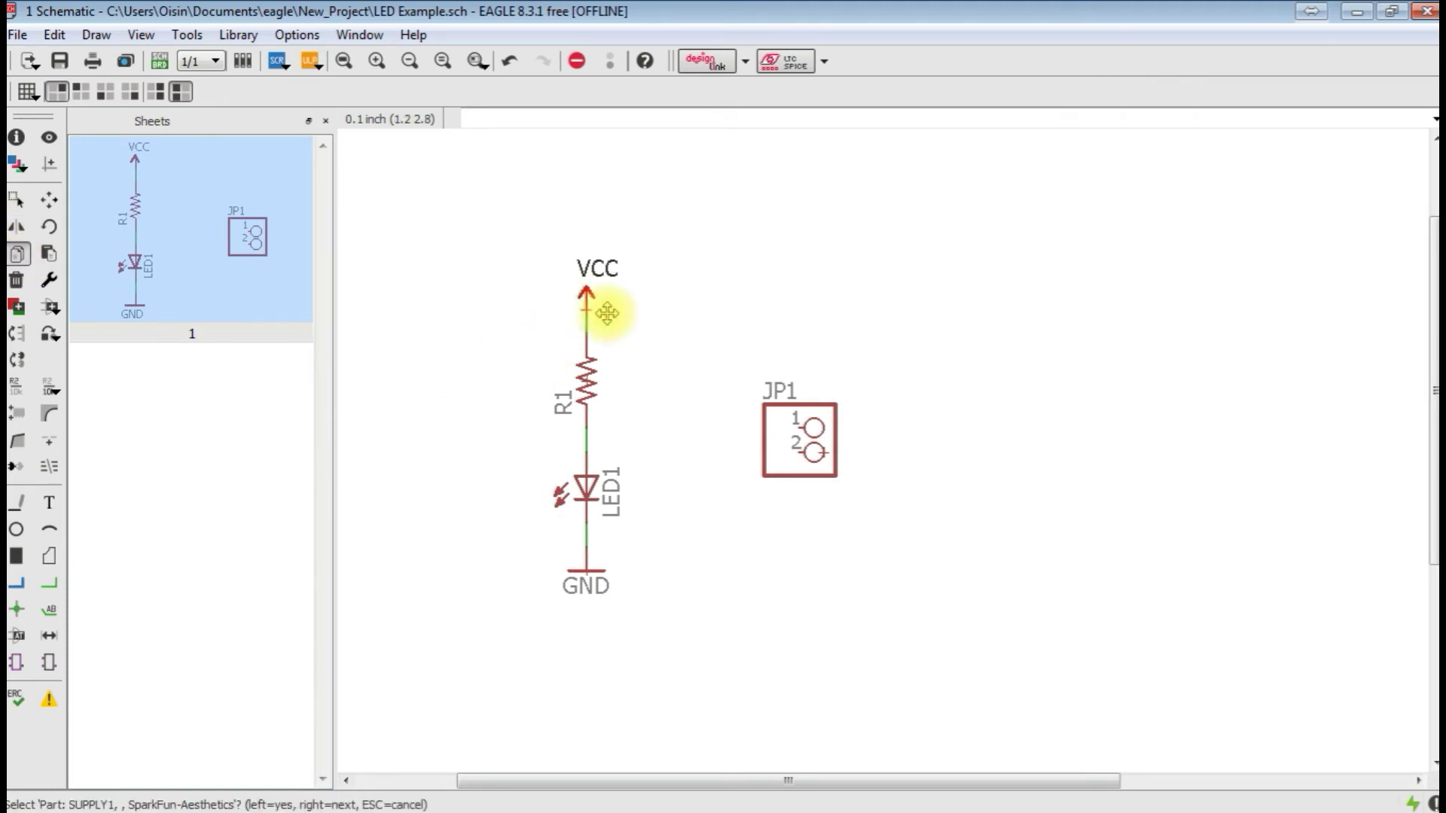
click(746, 314)
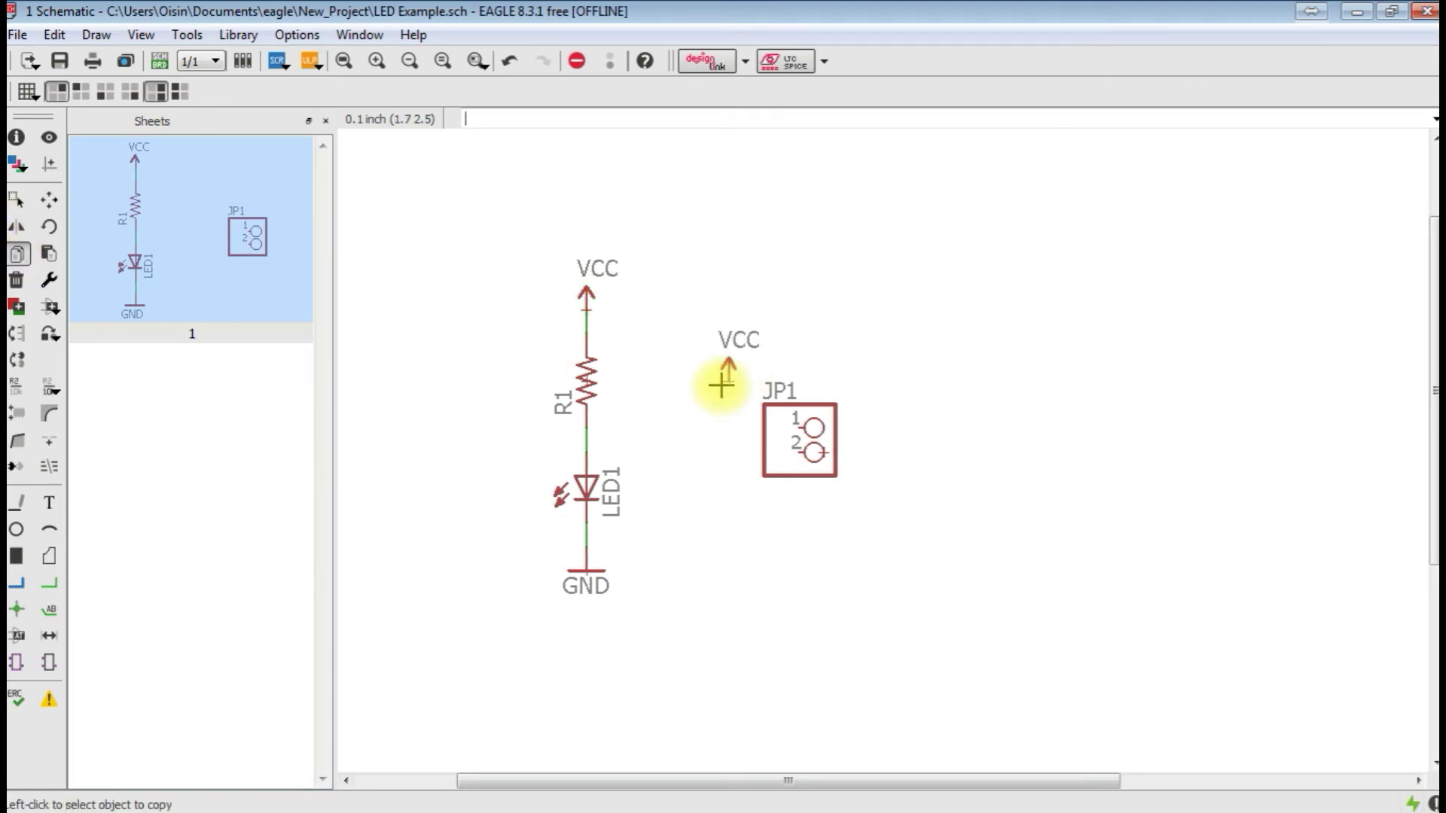
click(586, 579)
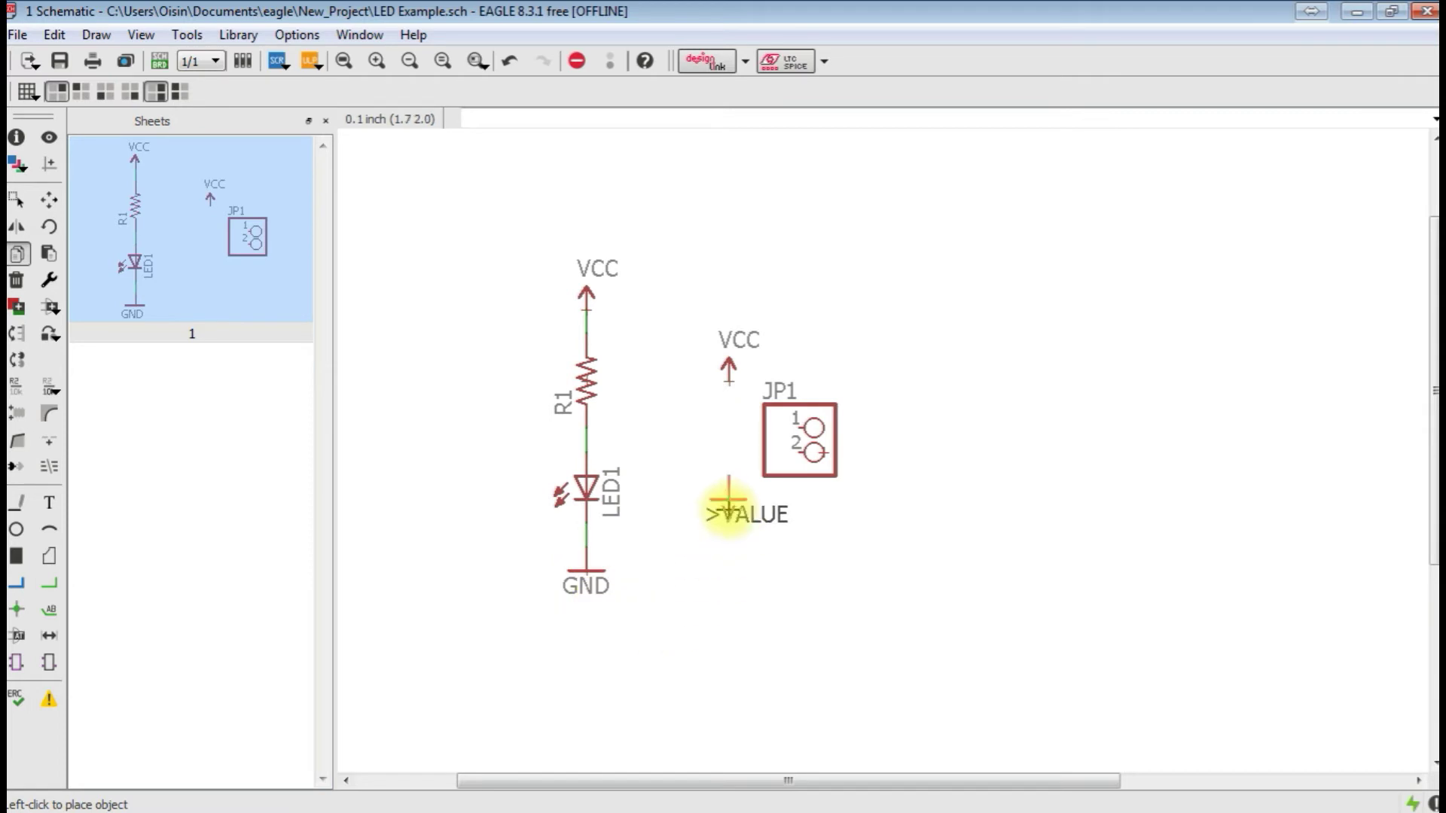
click(727, 501)
Wire JP1 pin 2 to the GND copy and pin 1 to the VCC copy
click(49, 583)
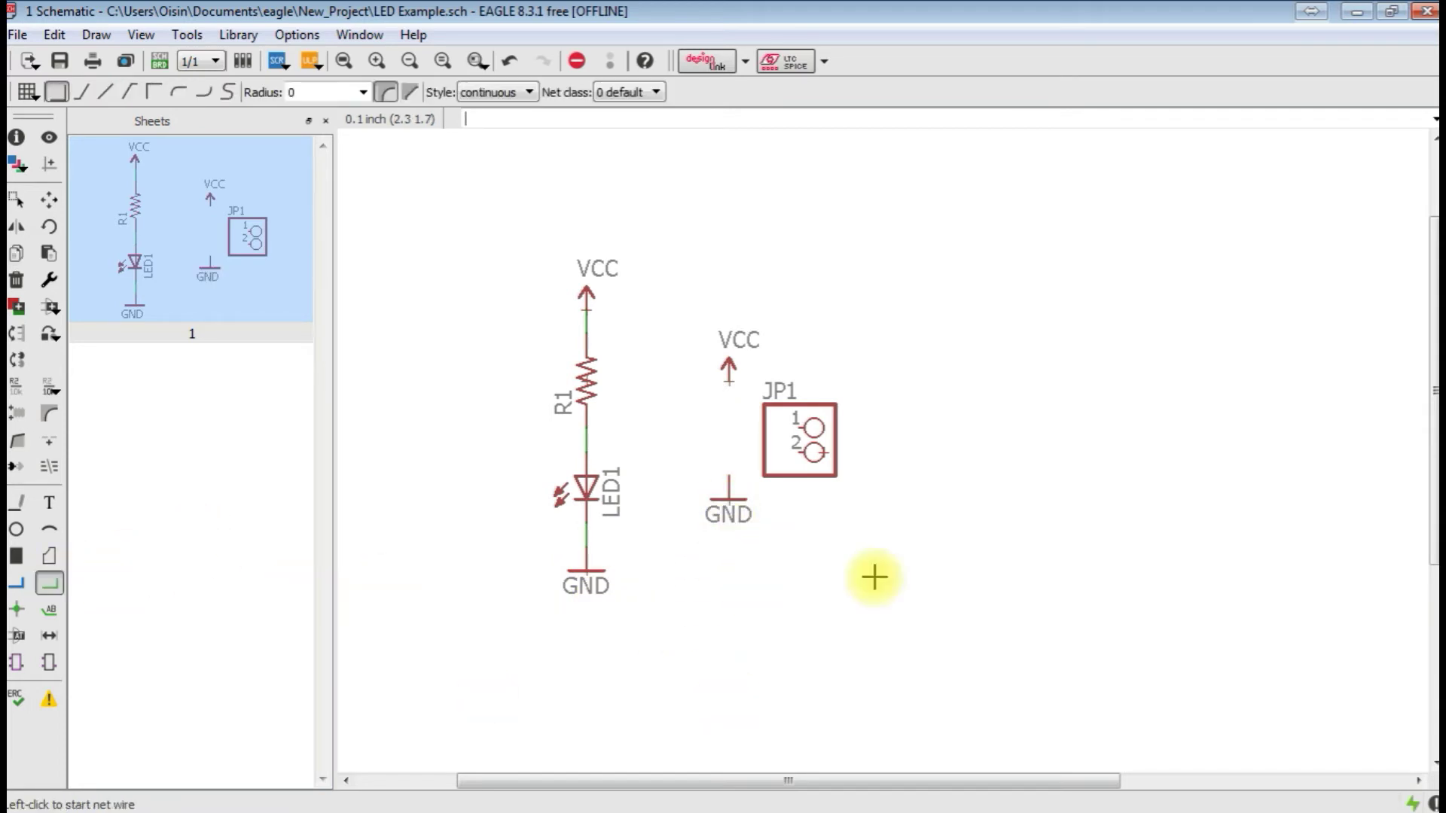
click(797, 452)
click(797, 428)
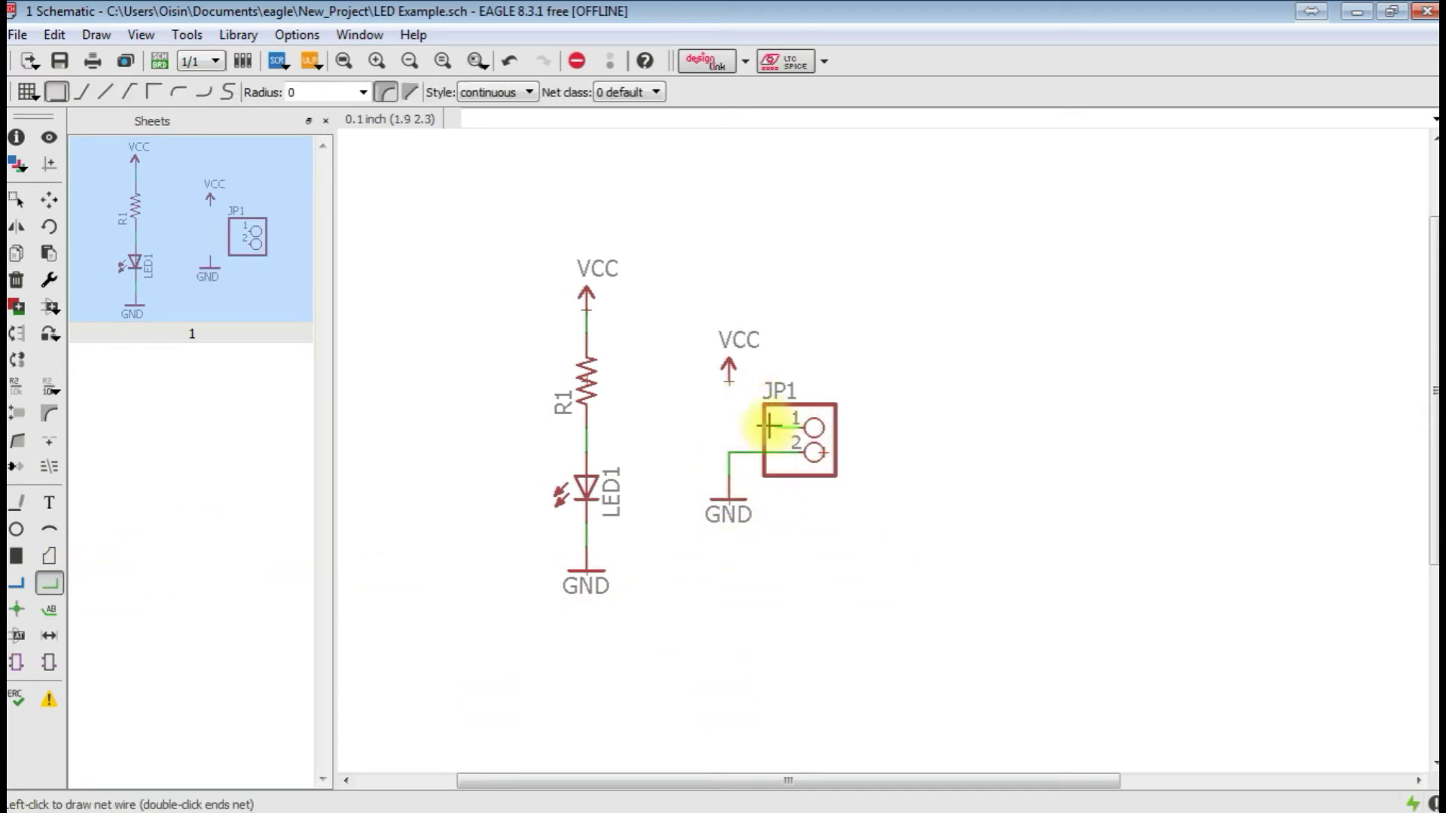
click(728, 379)
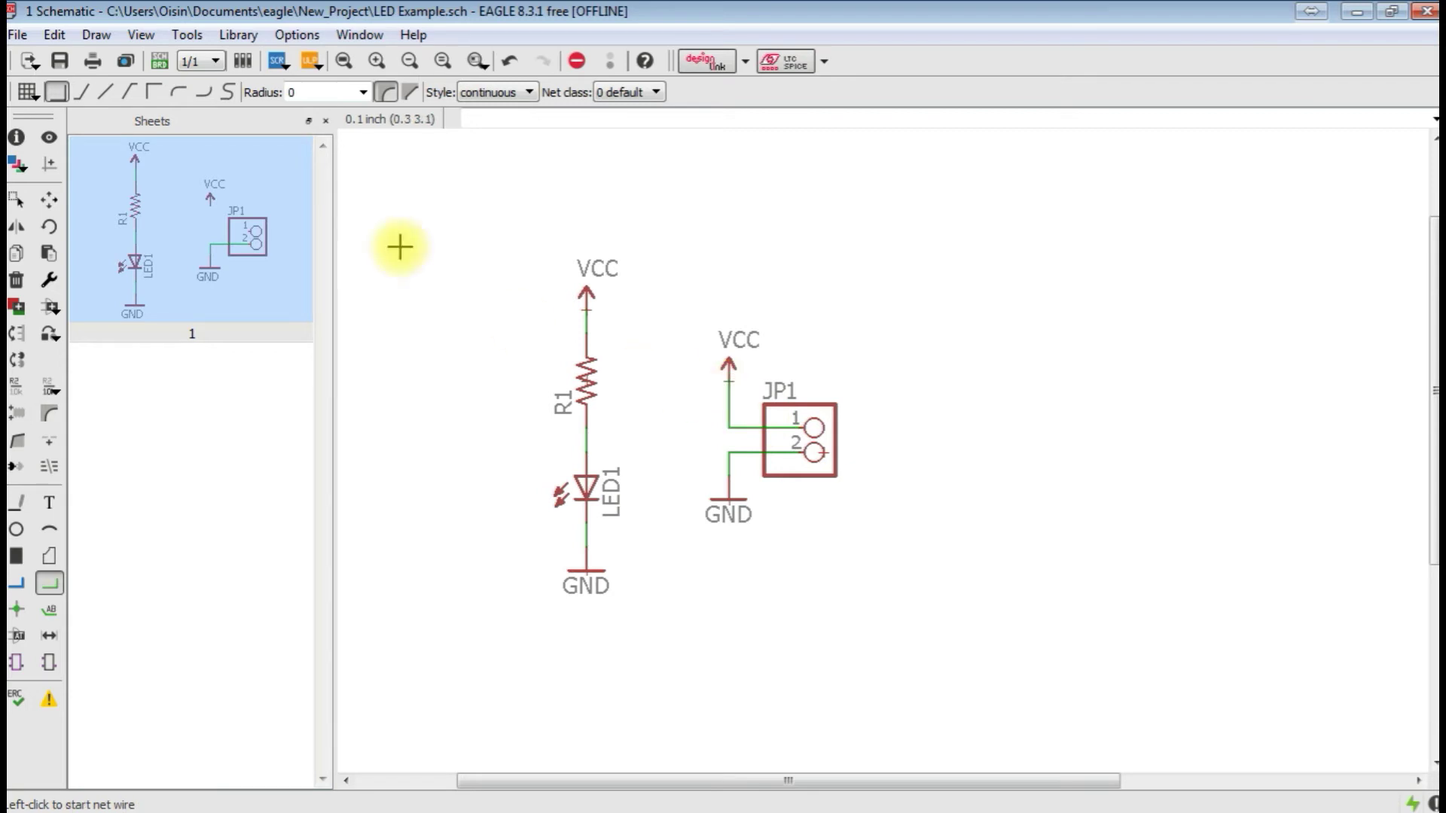
Move the new VCC symbol slightly lower onto its wire
click(49, 199)
click(727, 399)
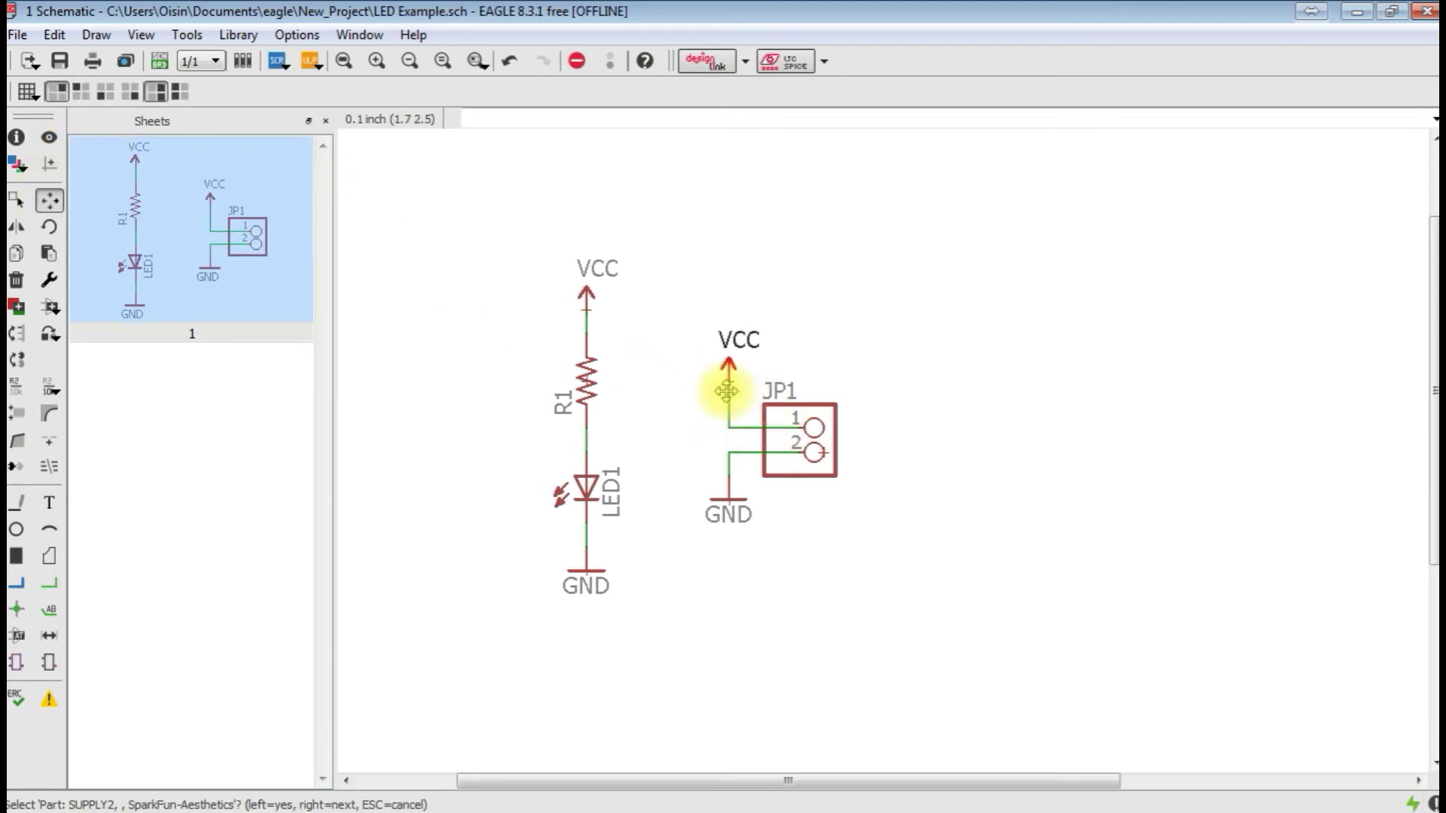
click(721, 382)
click(718, 405)
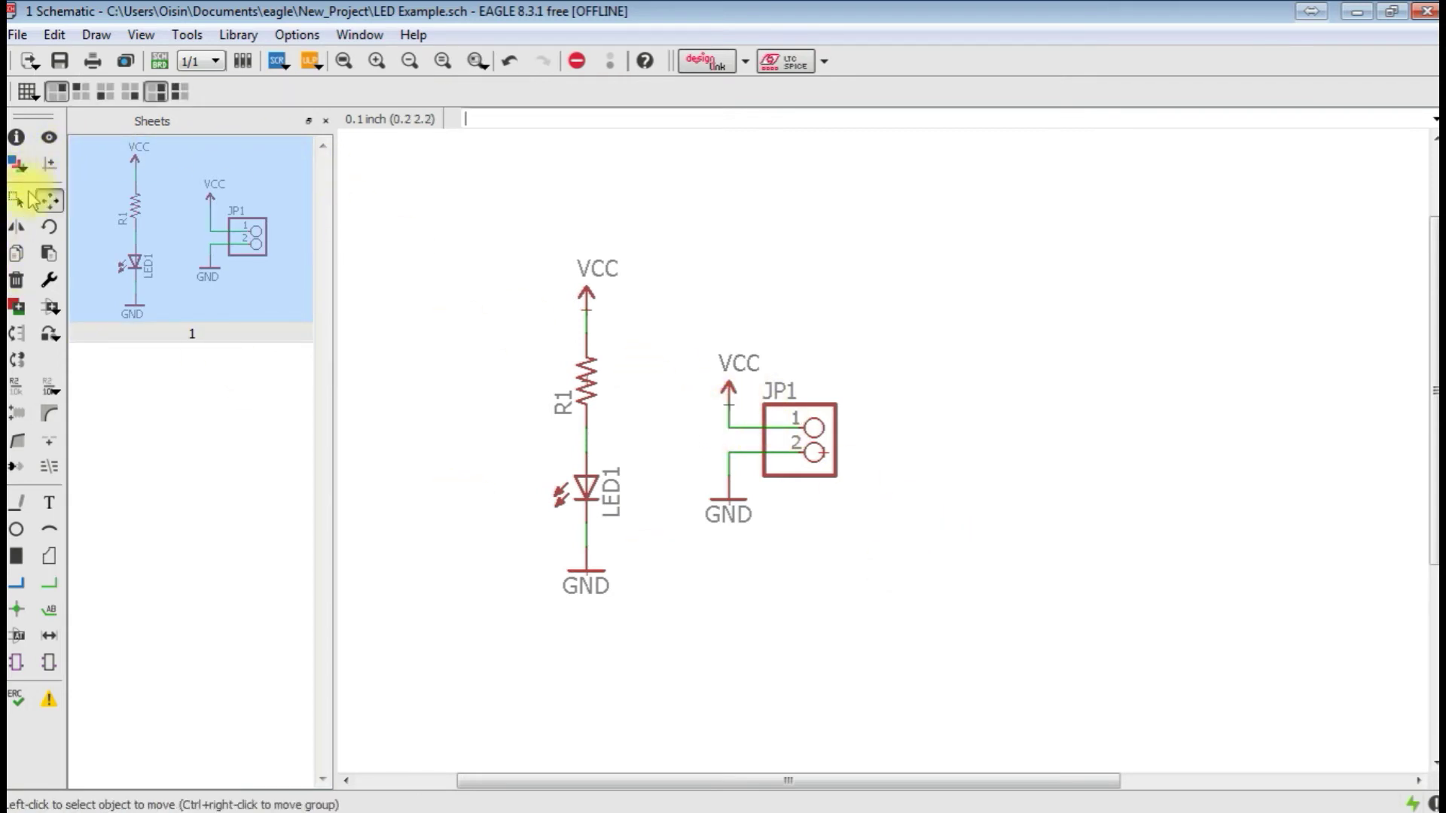
Save the design and bring JP1 onto the board below R1
click(59, 61)
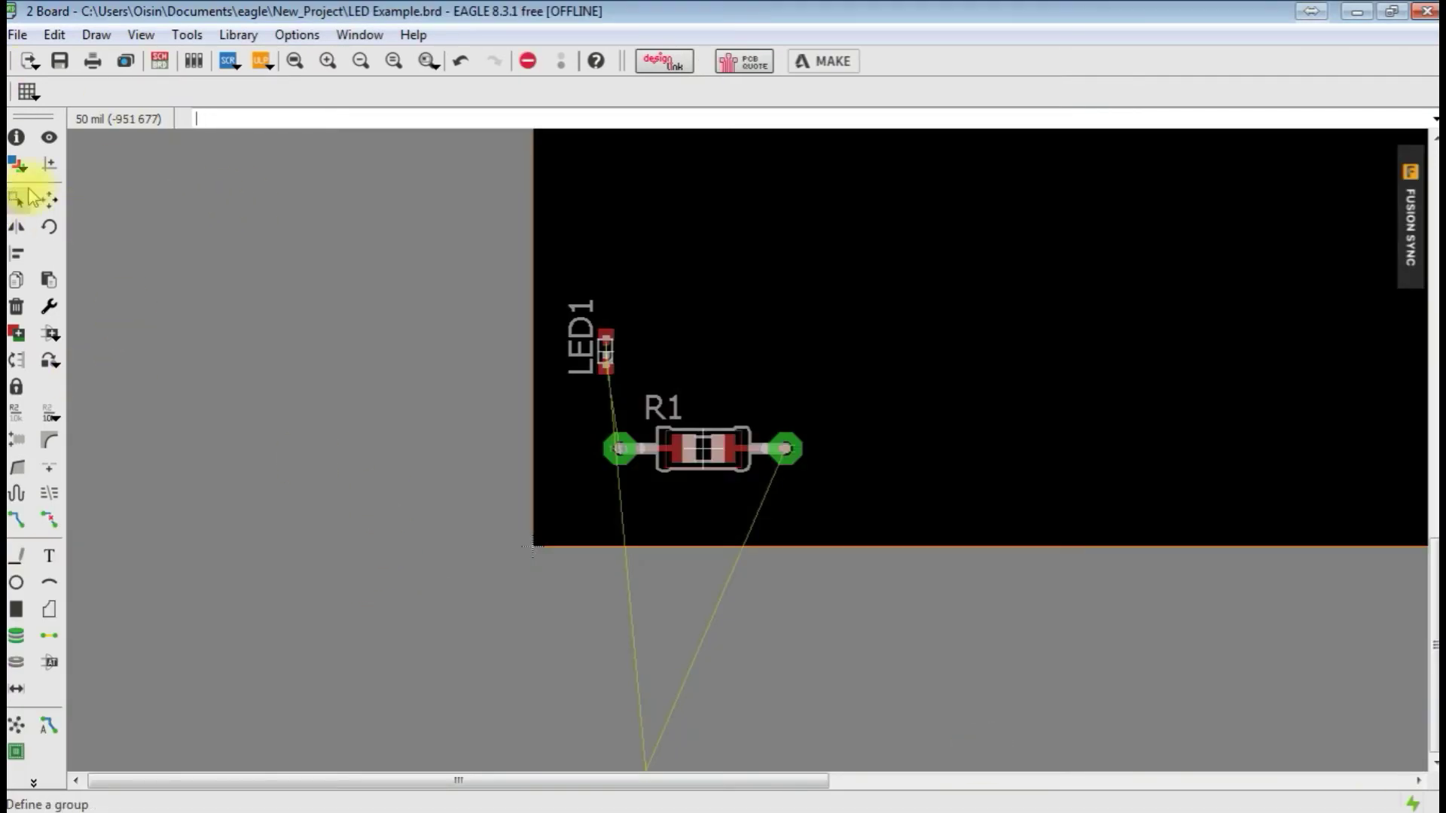
click(49, 201)
scroll(766, 332, up, 3)
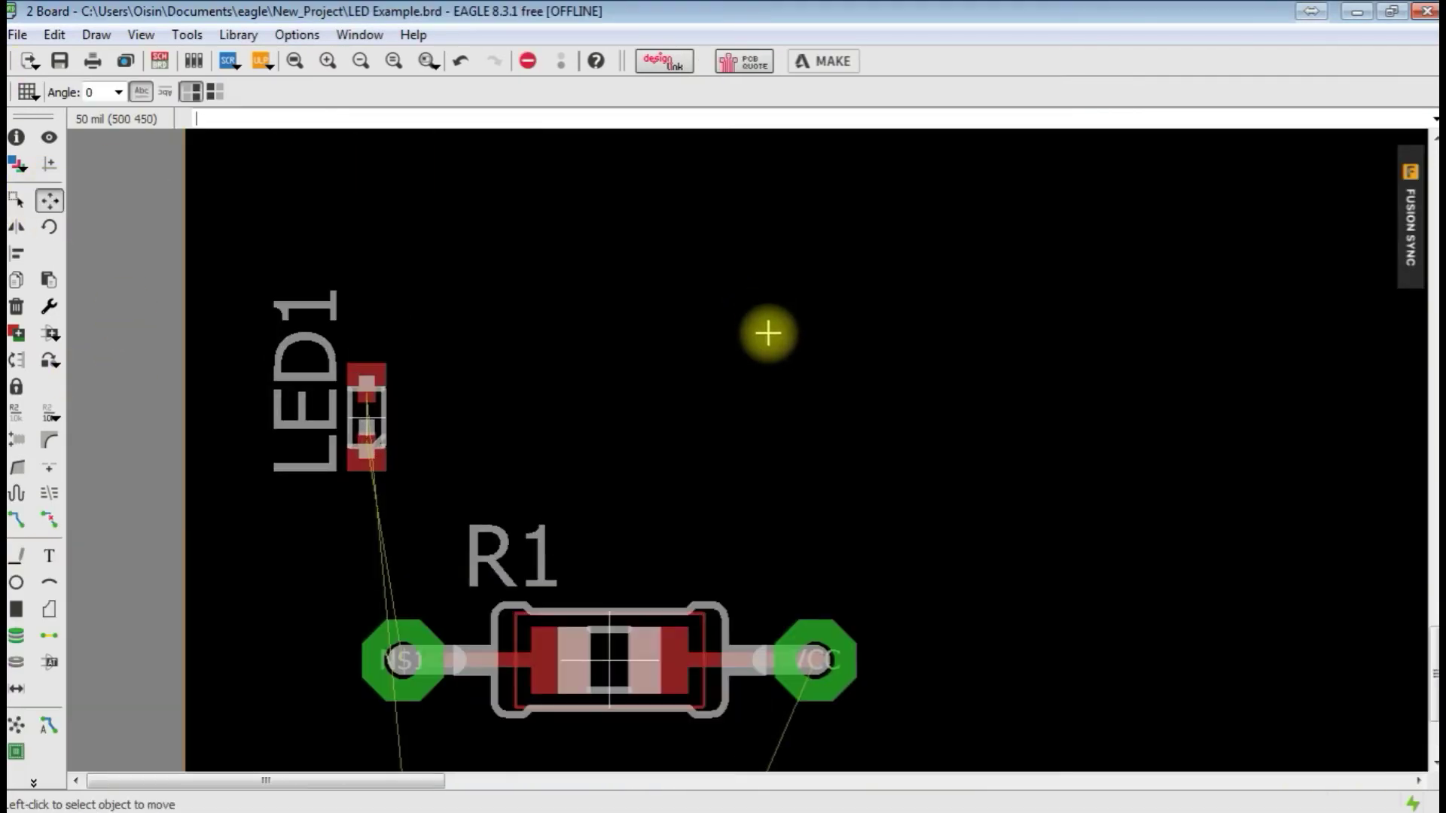
scroll(768, 333, down, 6)
scroll(745, 422, up, 3)
click(678, 480)
scroll(746, 523, down, 2)
scroll(736, 436, up, 3)
scroll(708, 300, up, 1)
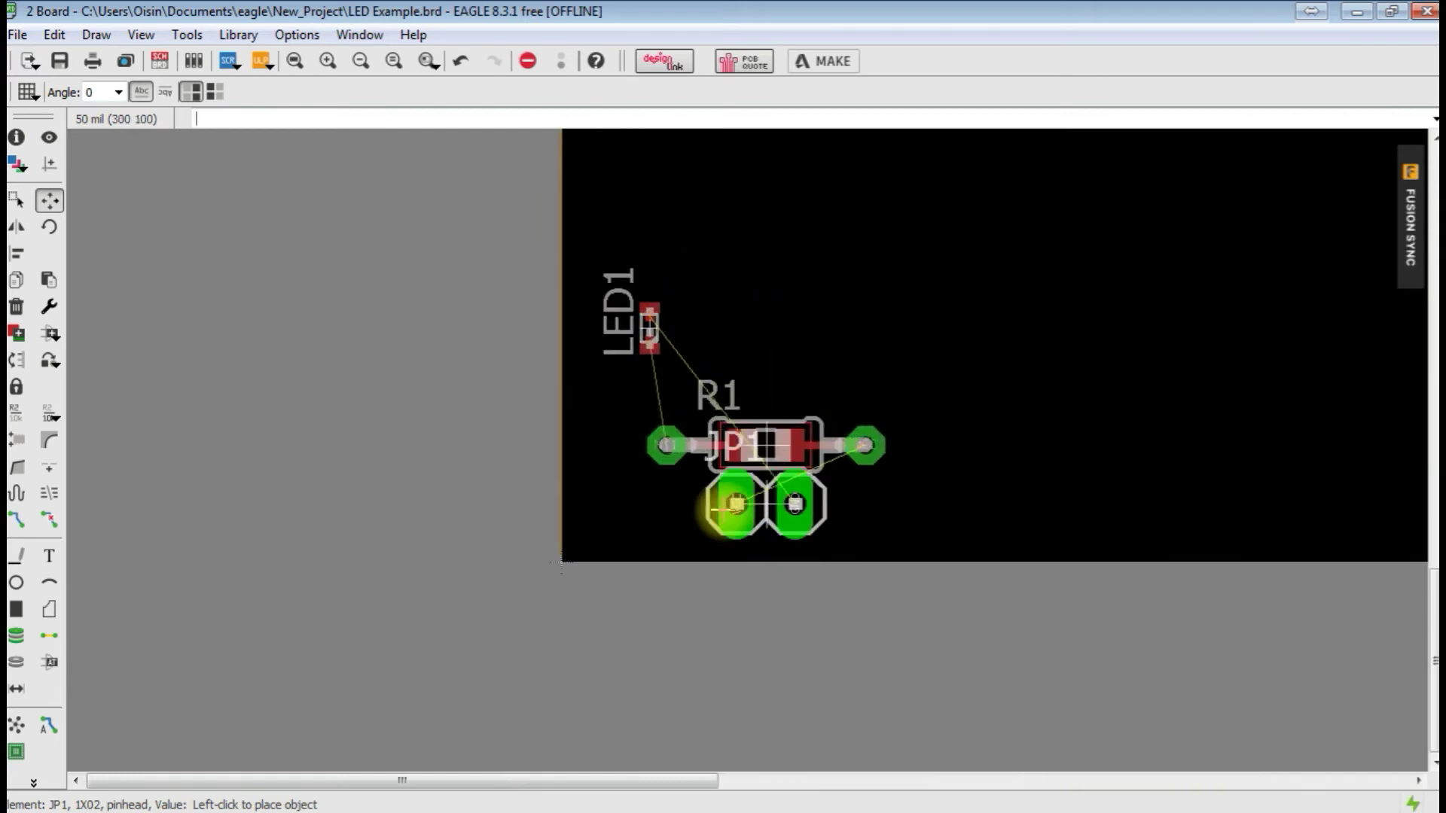
click(649, 502)
Turn R1 vertical and place it to the right of LED1
click(764, 445)
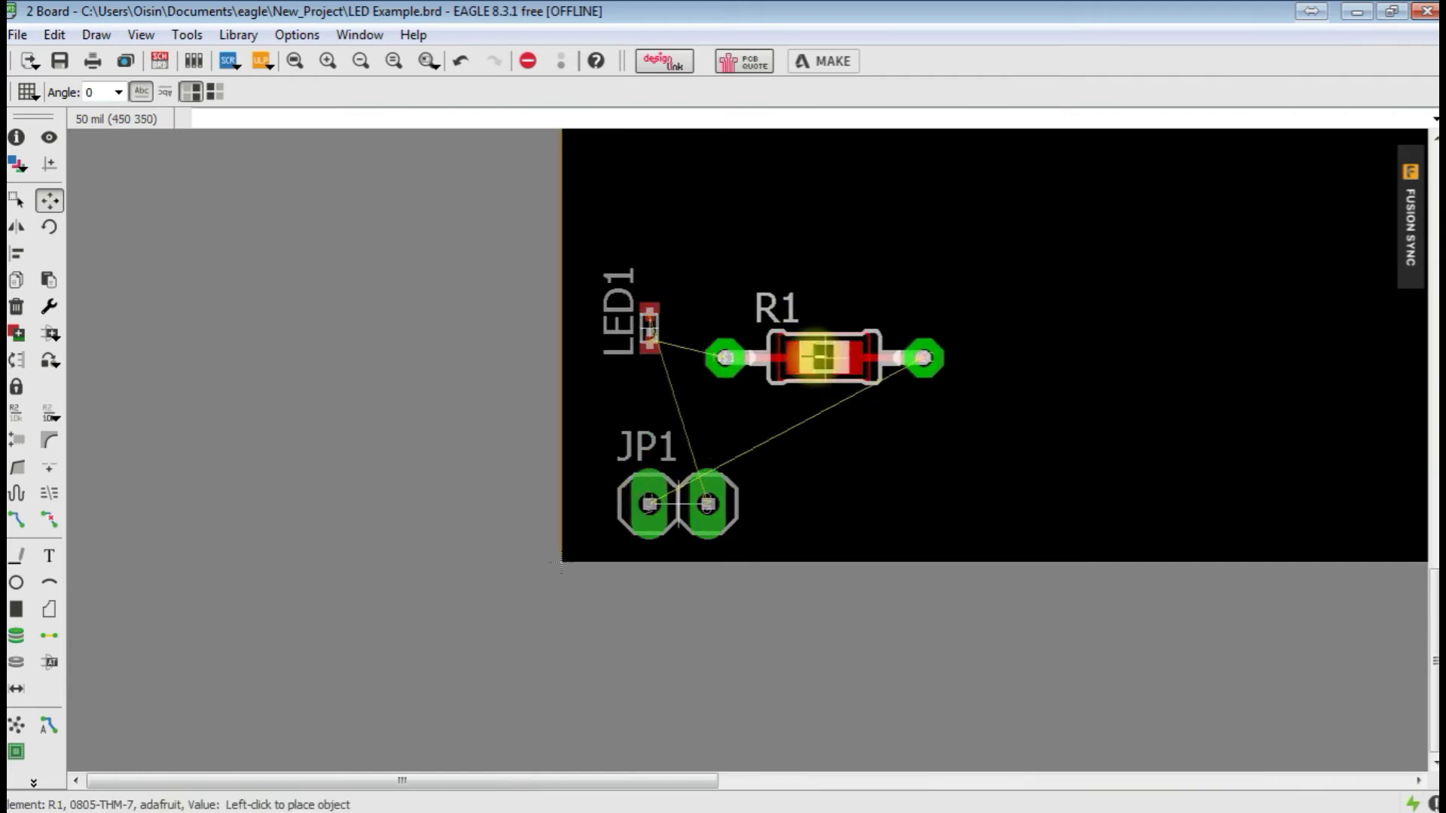
right_click(795, 392)
right_click(797, 412)
right_click(800, 399)
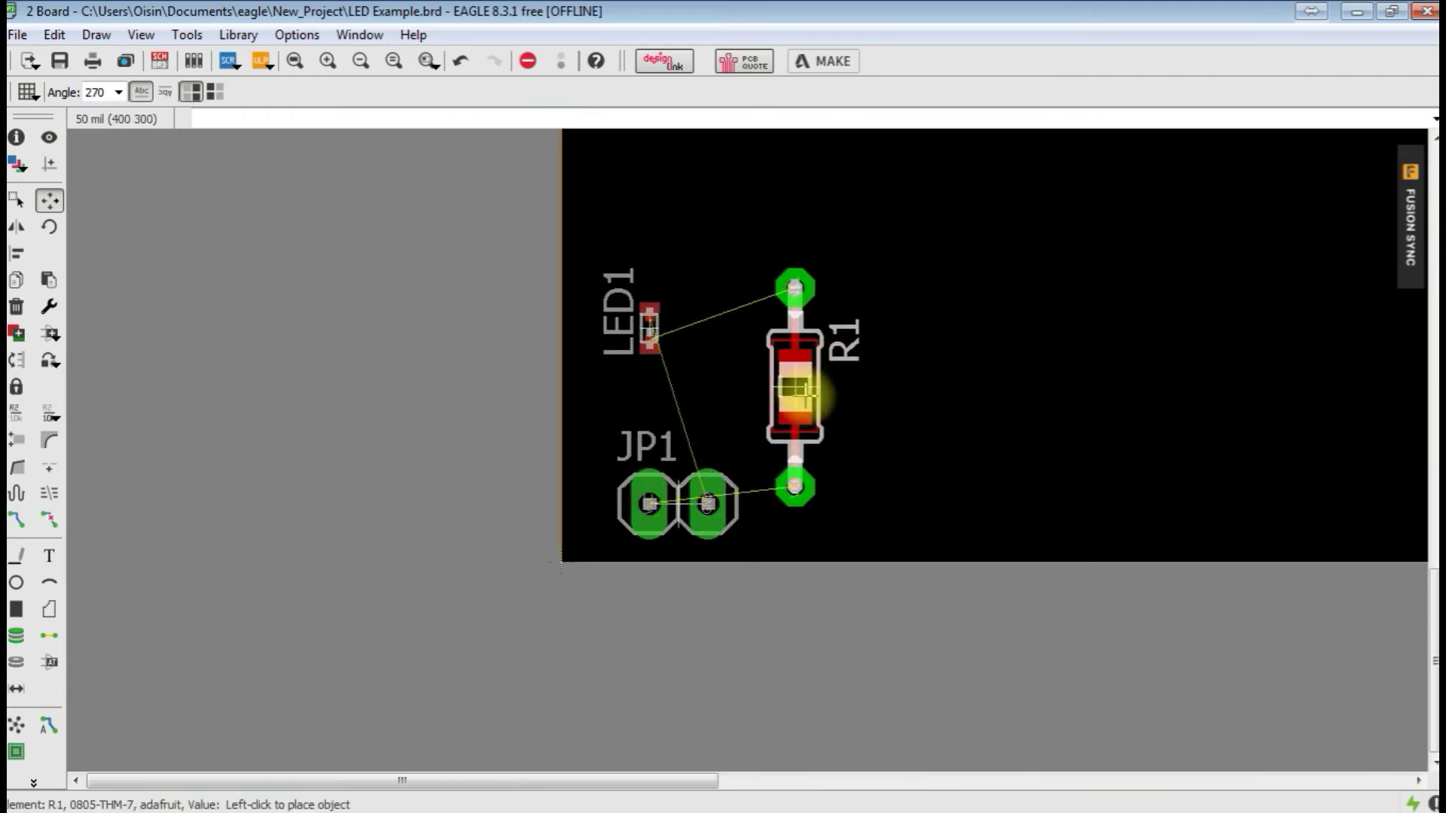
right_click(742, 326)
right_click(784, 394)
click(794, 416)
Stand JP1 vertically below LED1 and move R1 closer to both
click(677, 455)
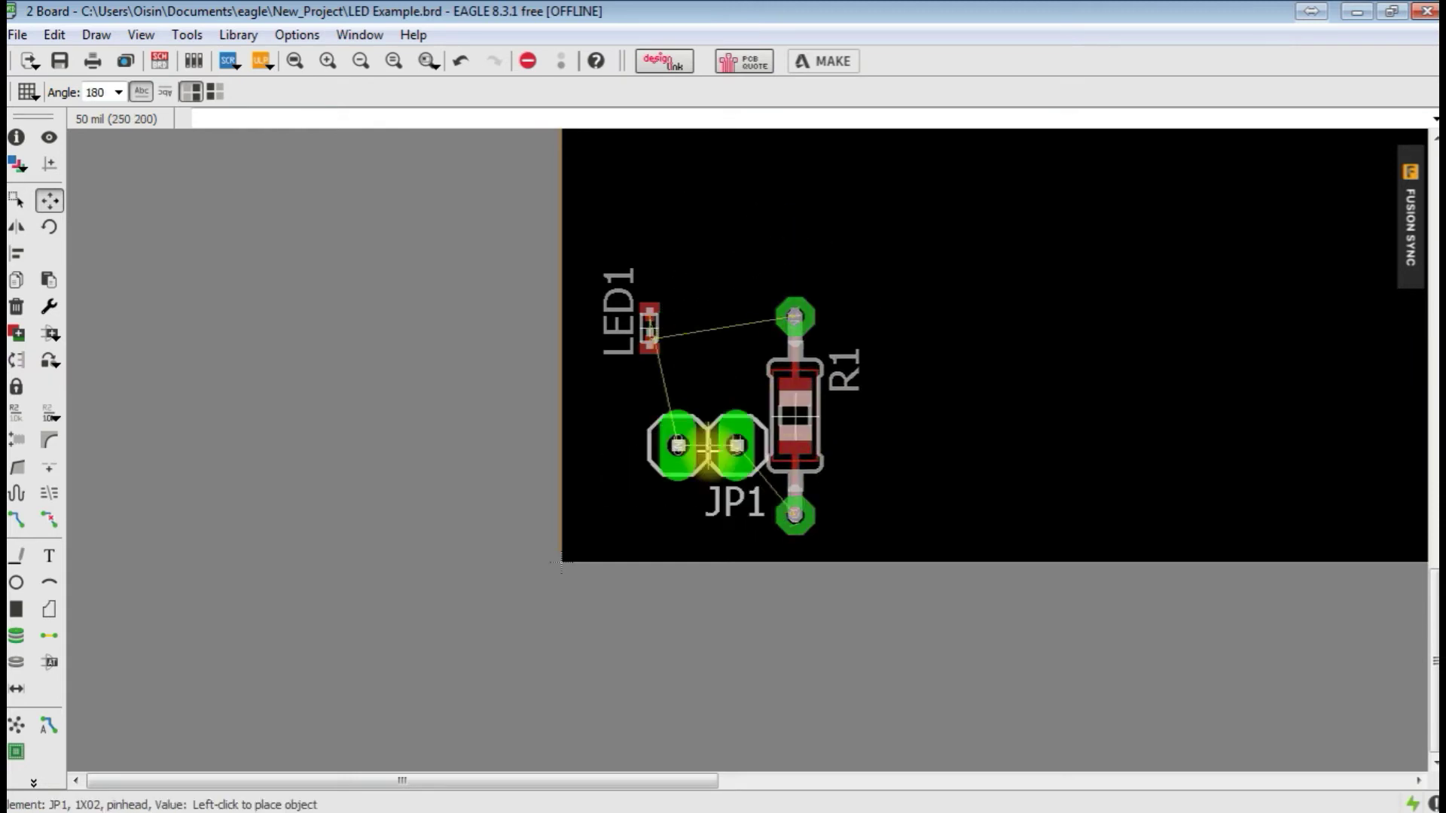
click(643, 507)
click(644, 506)
right_click(652, 476)
click(650, 474)
click(795, 417)
click(723, 393)
Rotate LED1 and place it left of R1
click(647, 328)
right_click(652, 326)
click(656, 326)
click(645, 336)
click(620, 327)
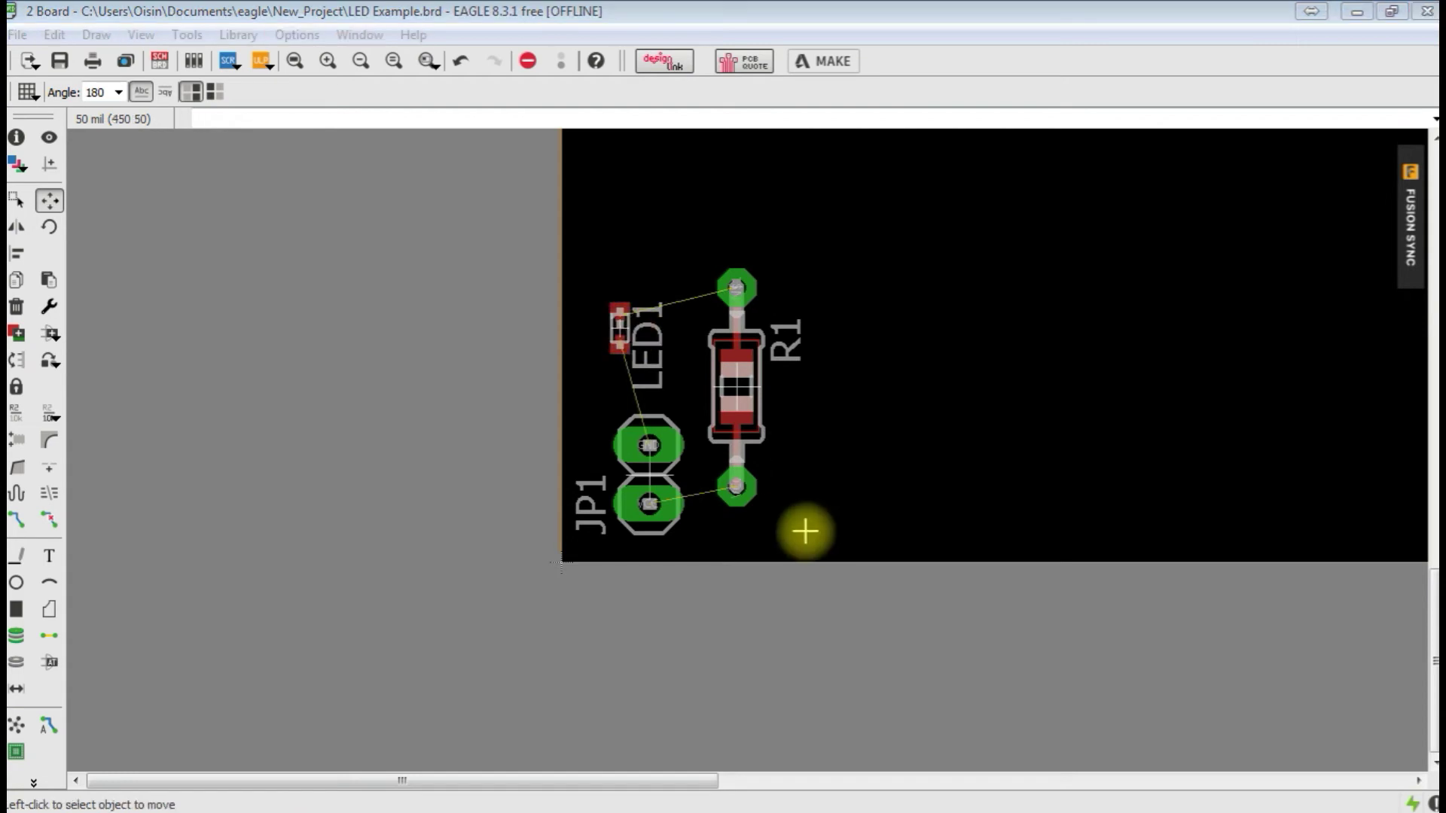
Check JP1's vertical position in its Properties dialog, then close it
right_click(658, 483)
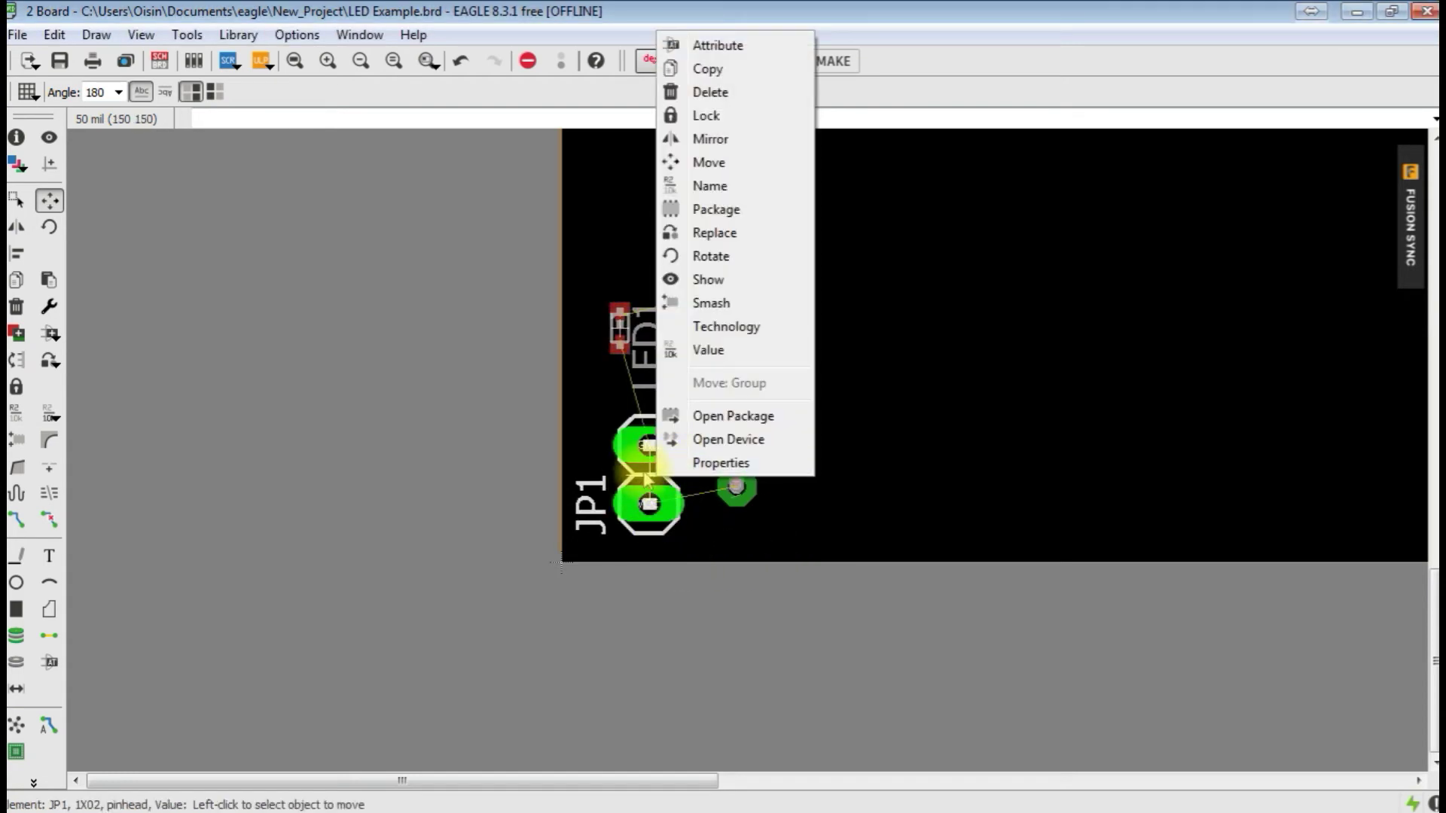
click(712, 463)
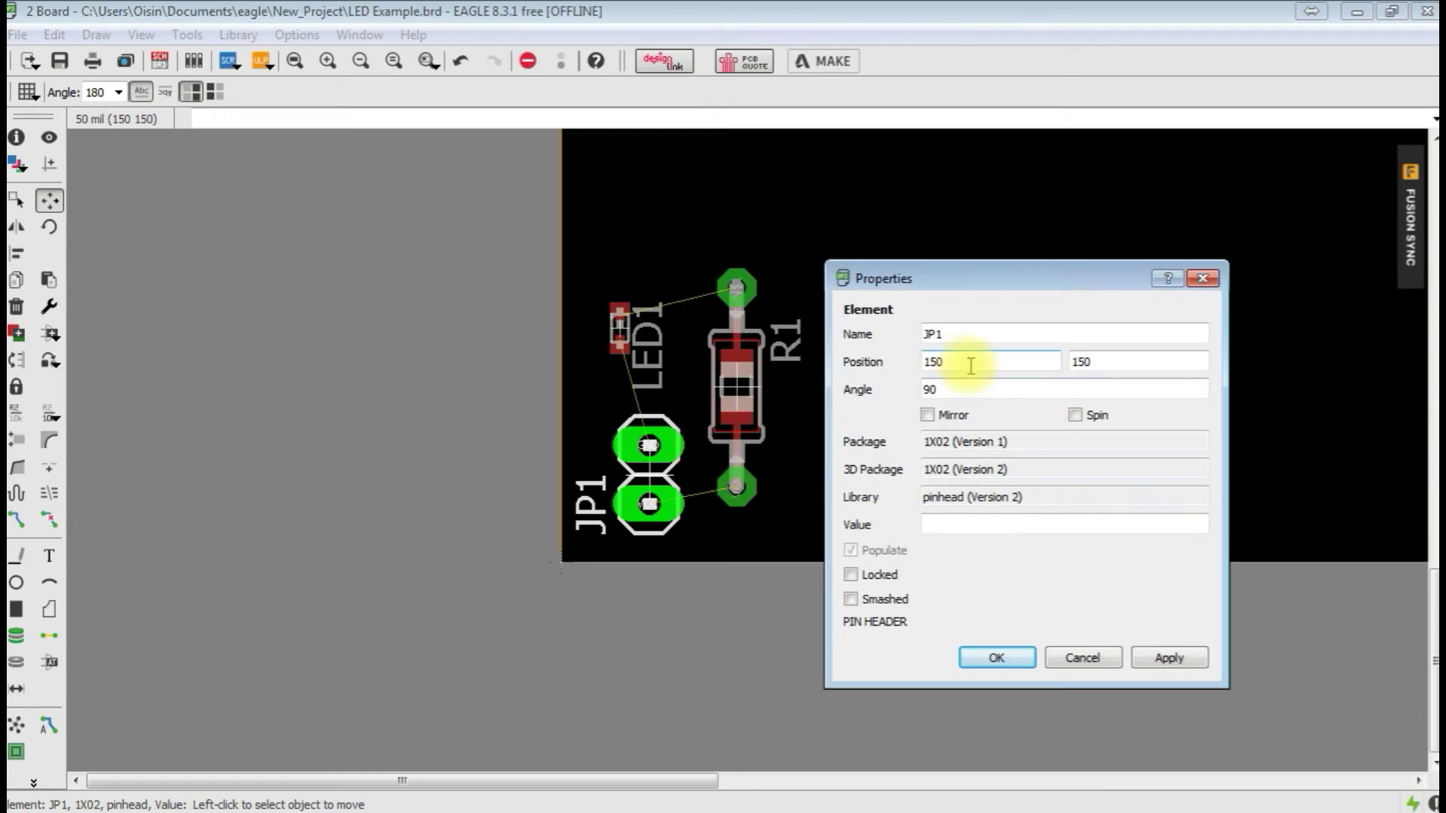
click(1113, 362)
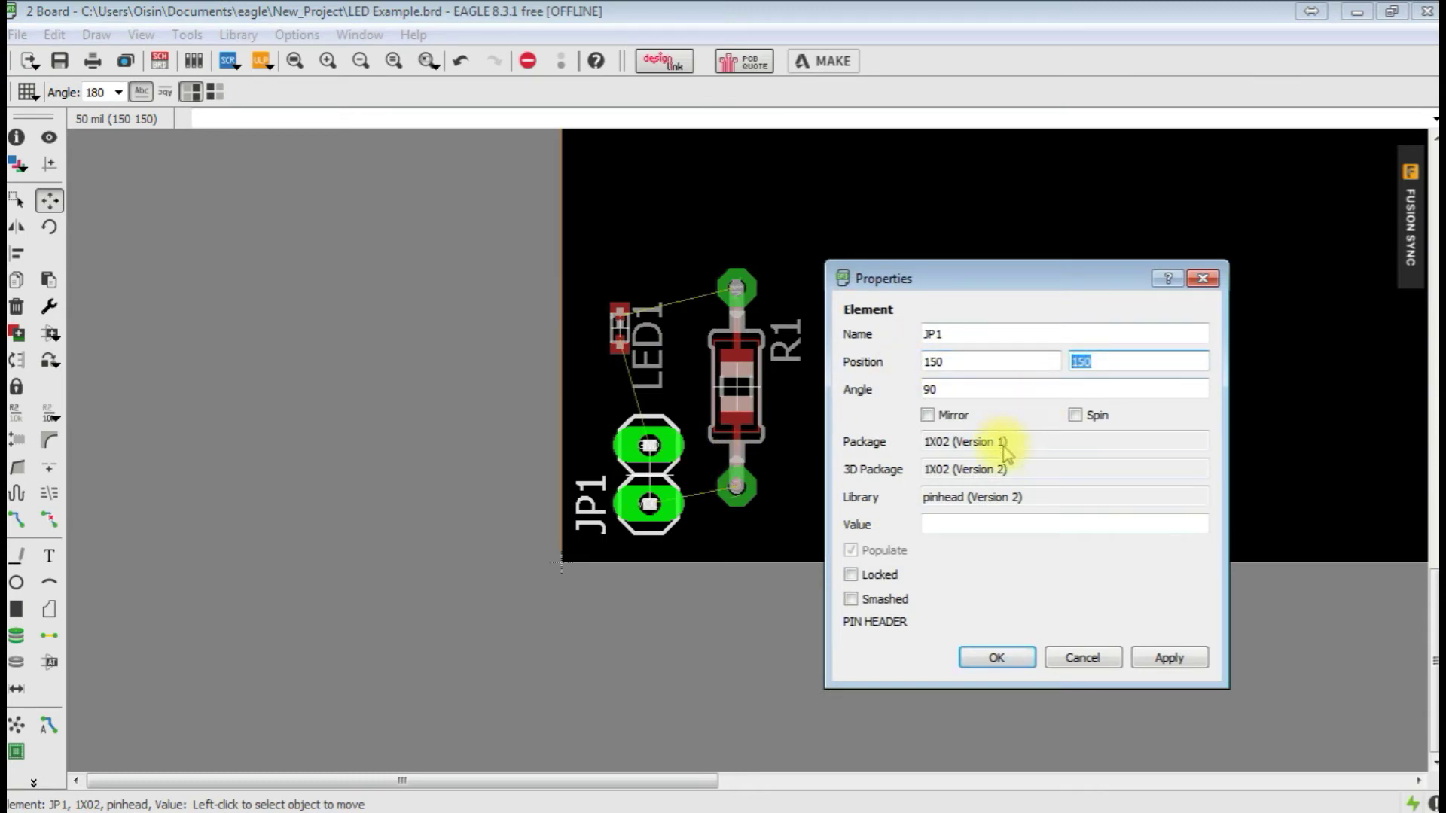
click(1082, 658)
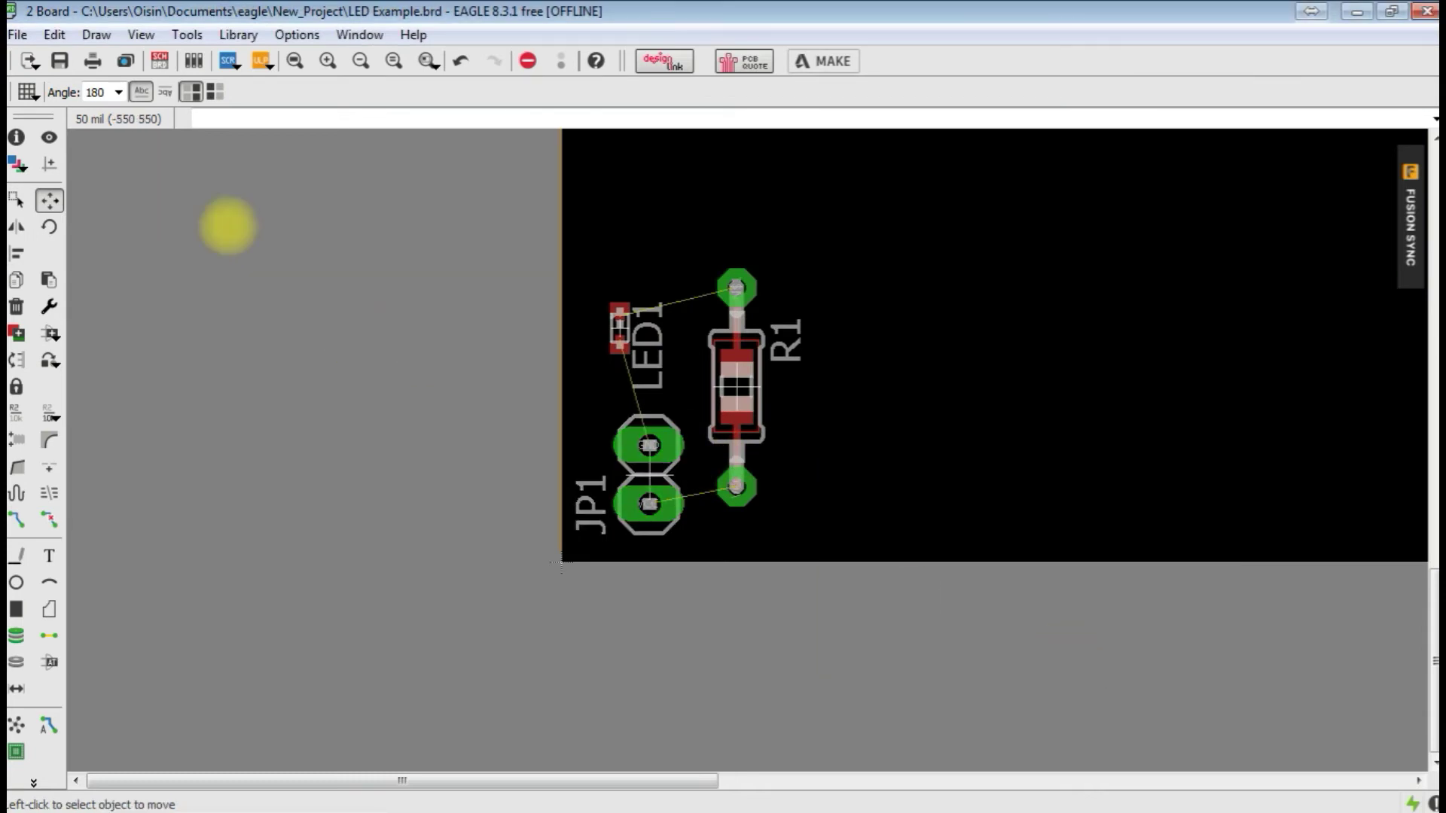
Set the grid size and alternate grid to 0.01 mm, both in millimetres
click(29, 96)
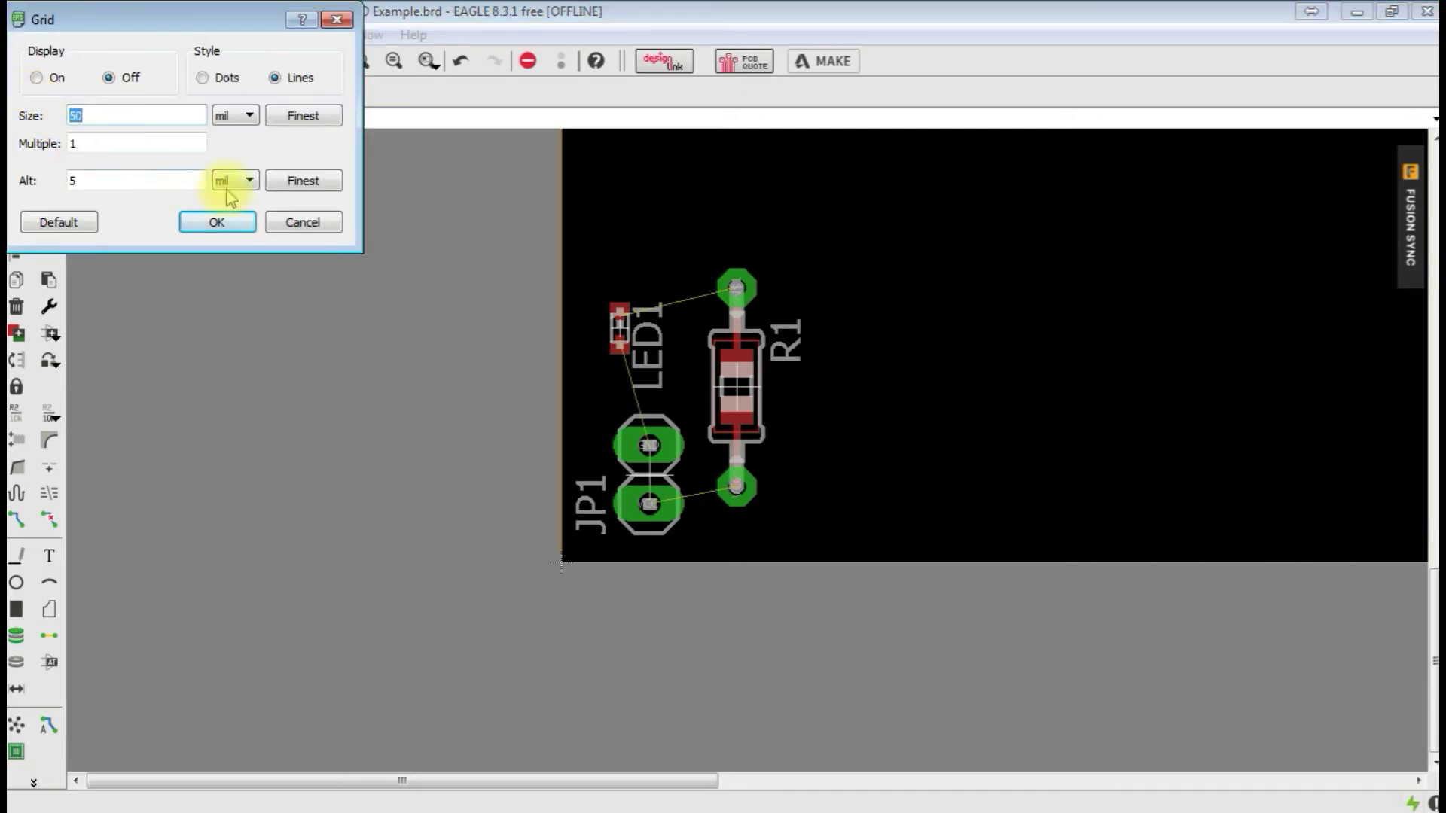
click(240, 115)
click(230, 146)
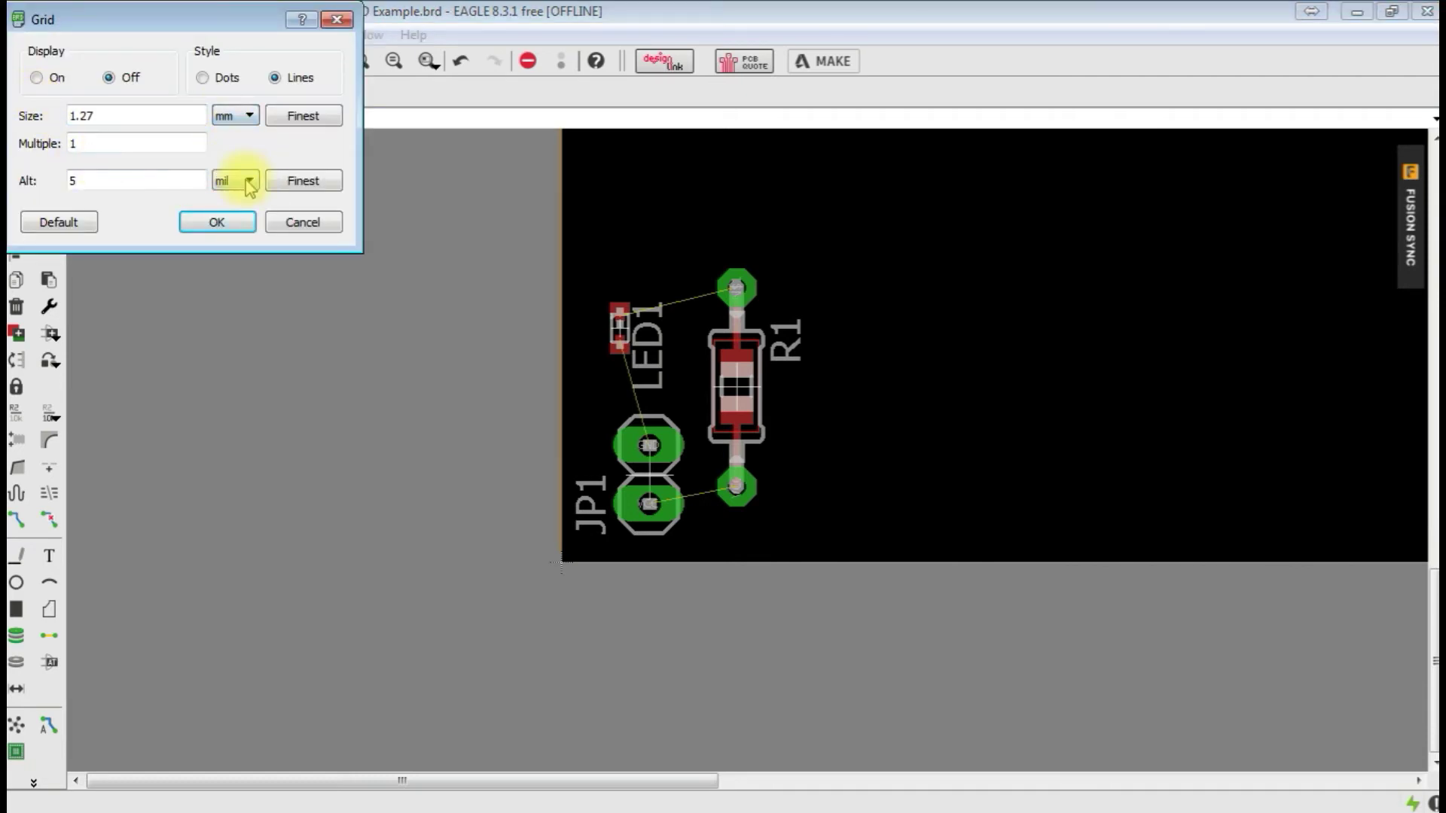
click(240, 181)
click(241, 212)
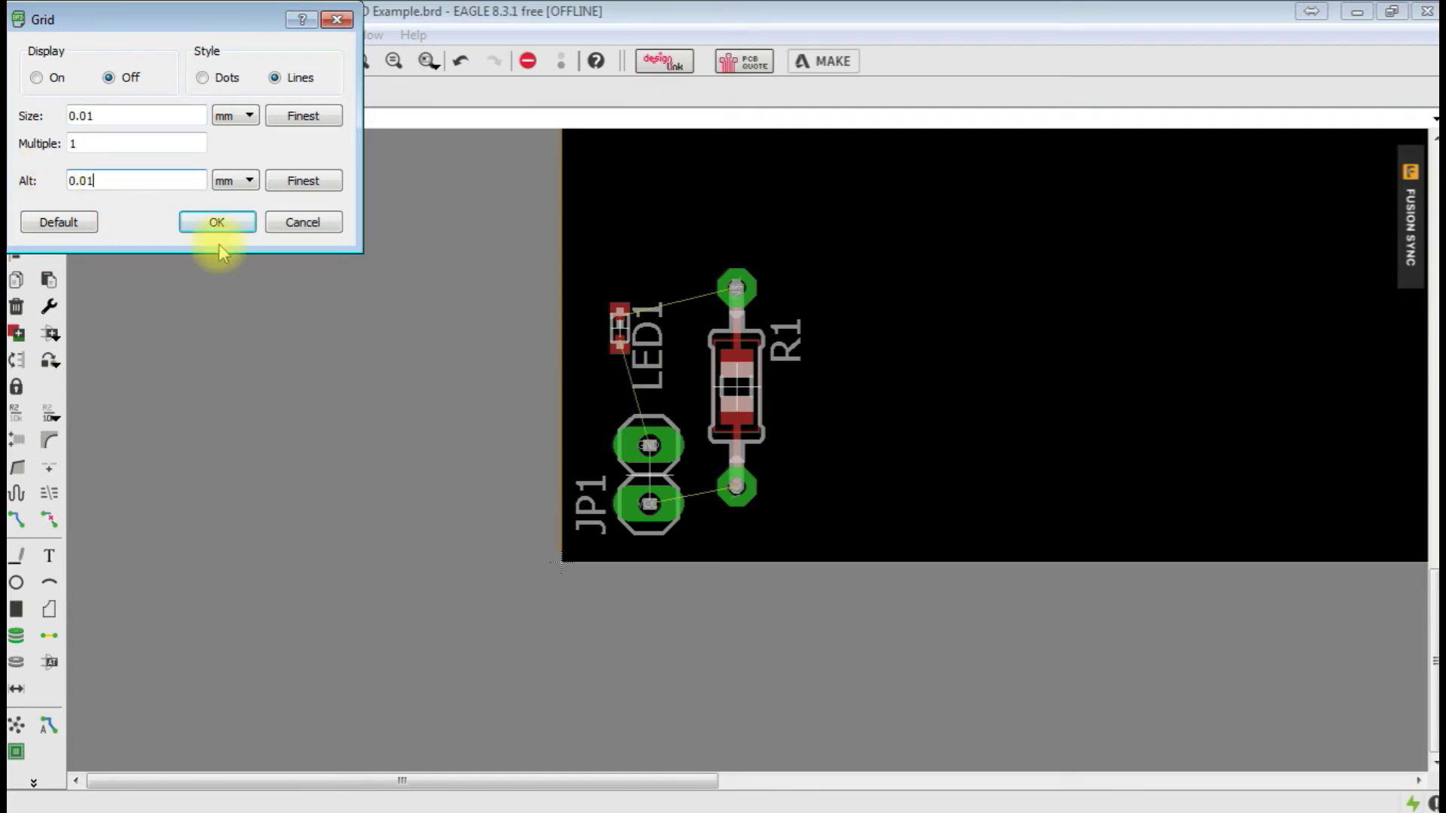
click(226, 226)
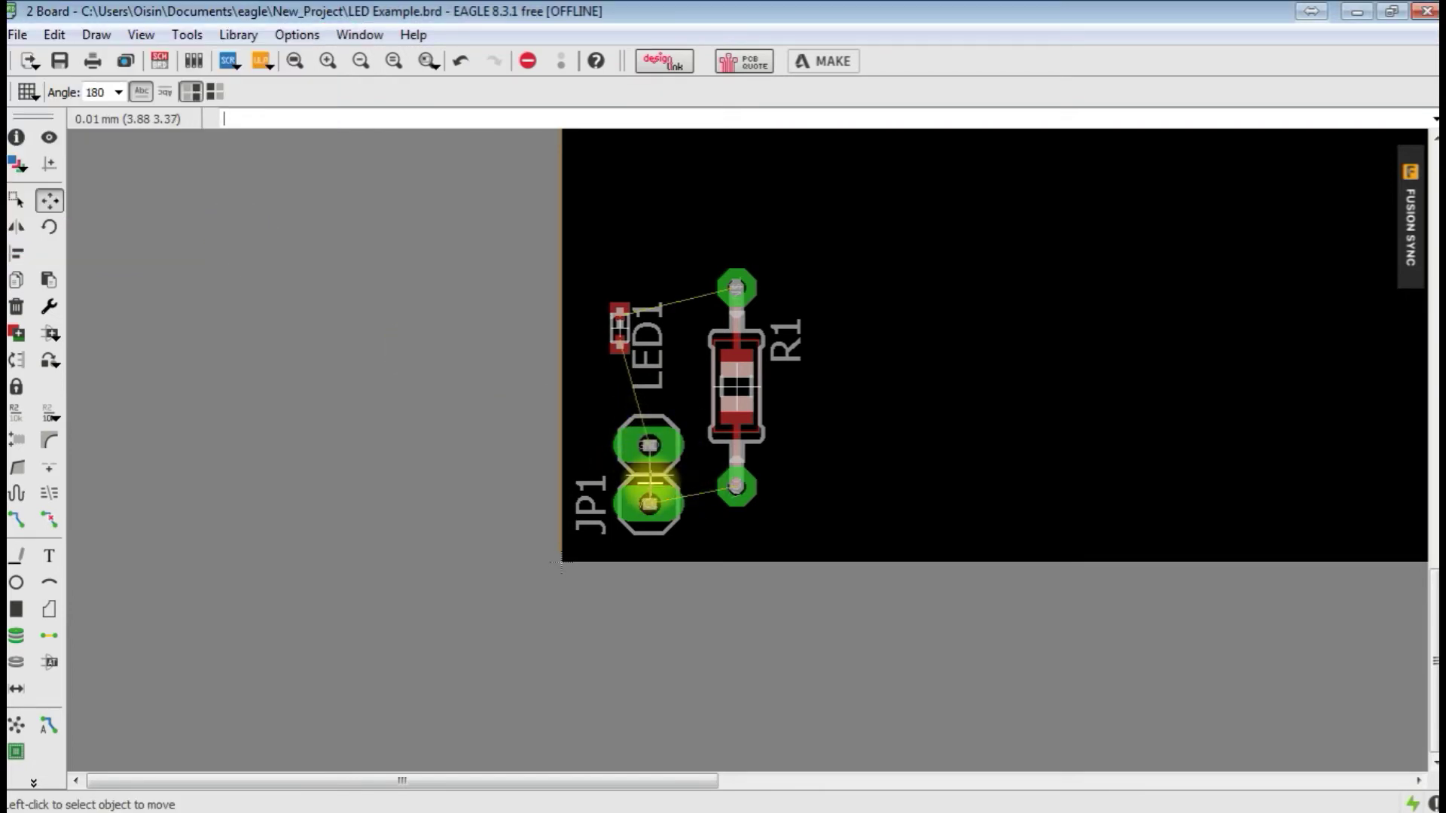
Move header JP1 to position 4, 4 through its properties
right_click(703, 488)
click(712, 461)
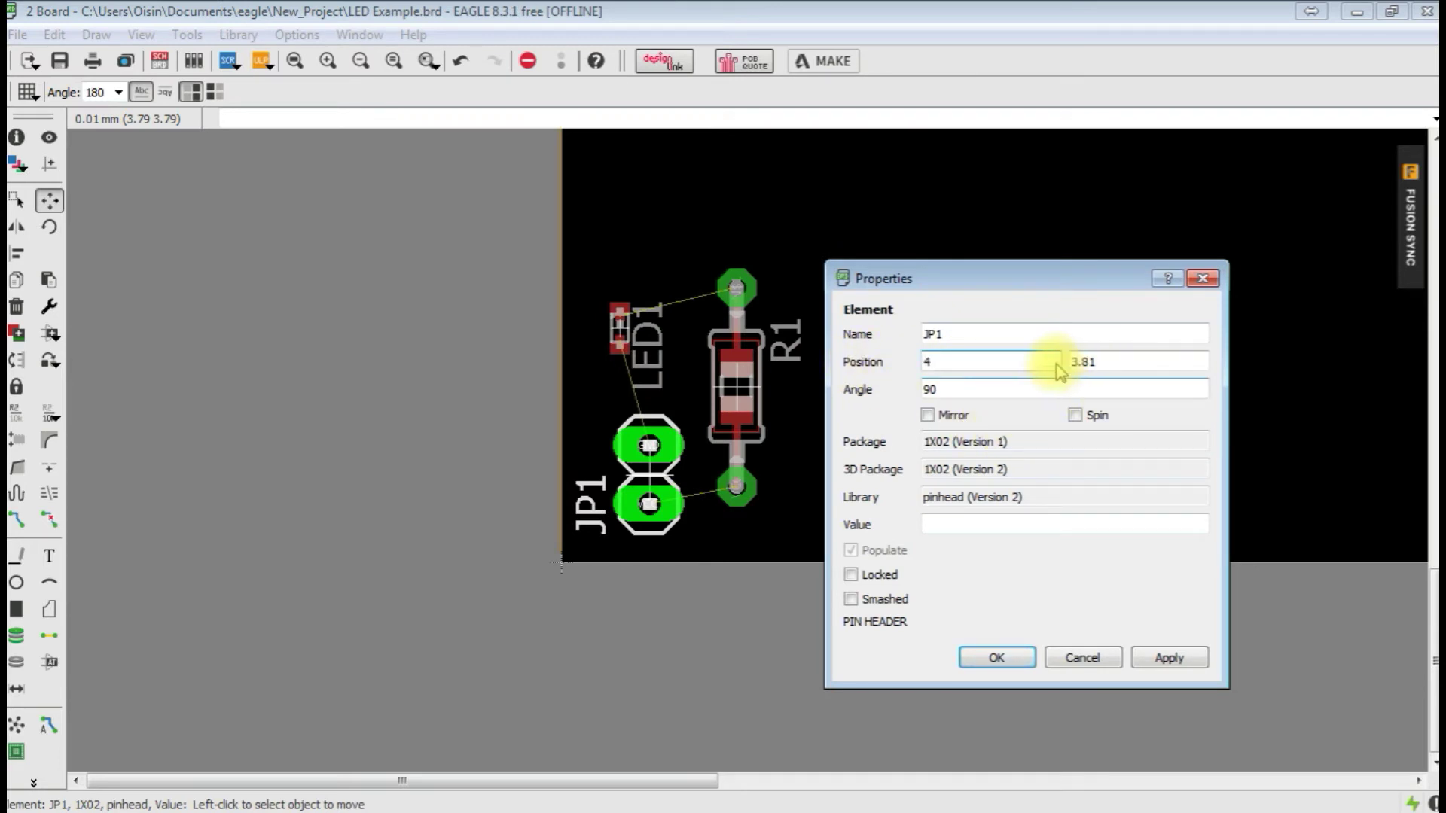
key(Tab)
text(4)
click(1169, 657)
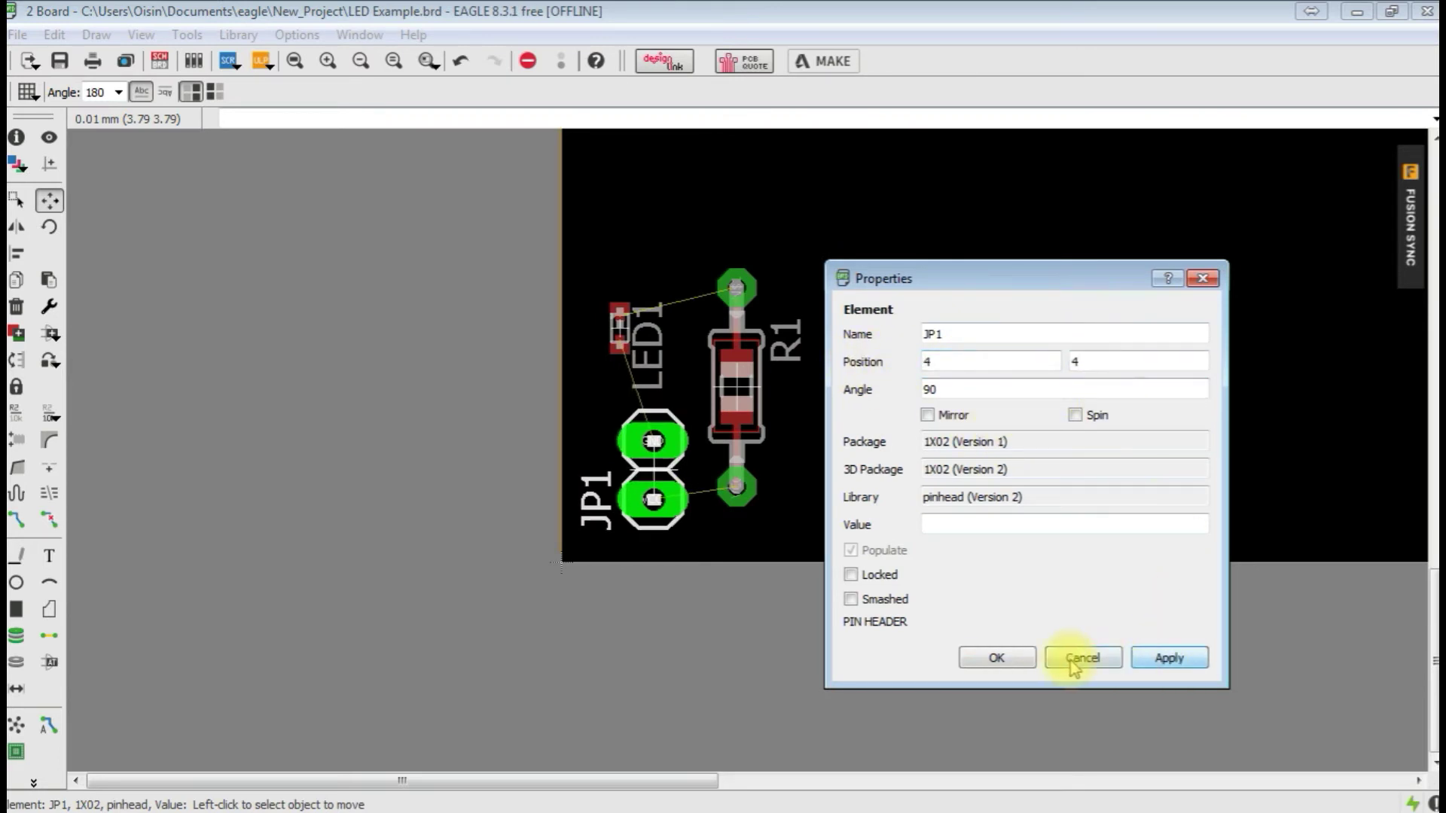
click(1024, 660)
Move resistor R1 to position 8, 7
right_click(735, 443)
click(793, 436)
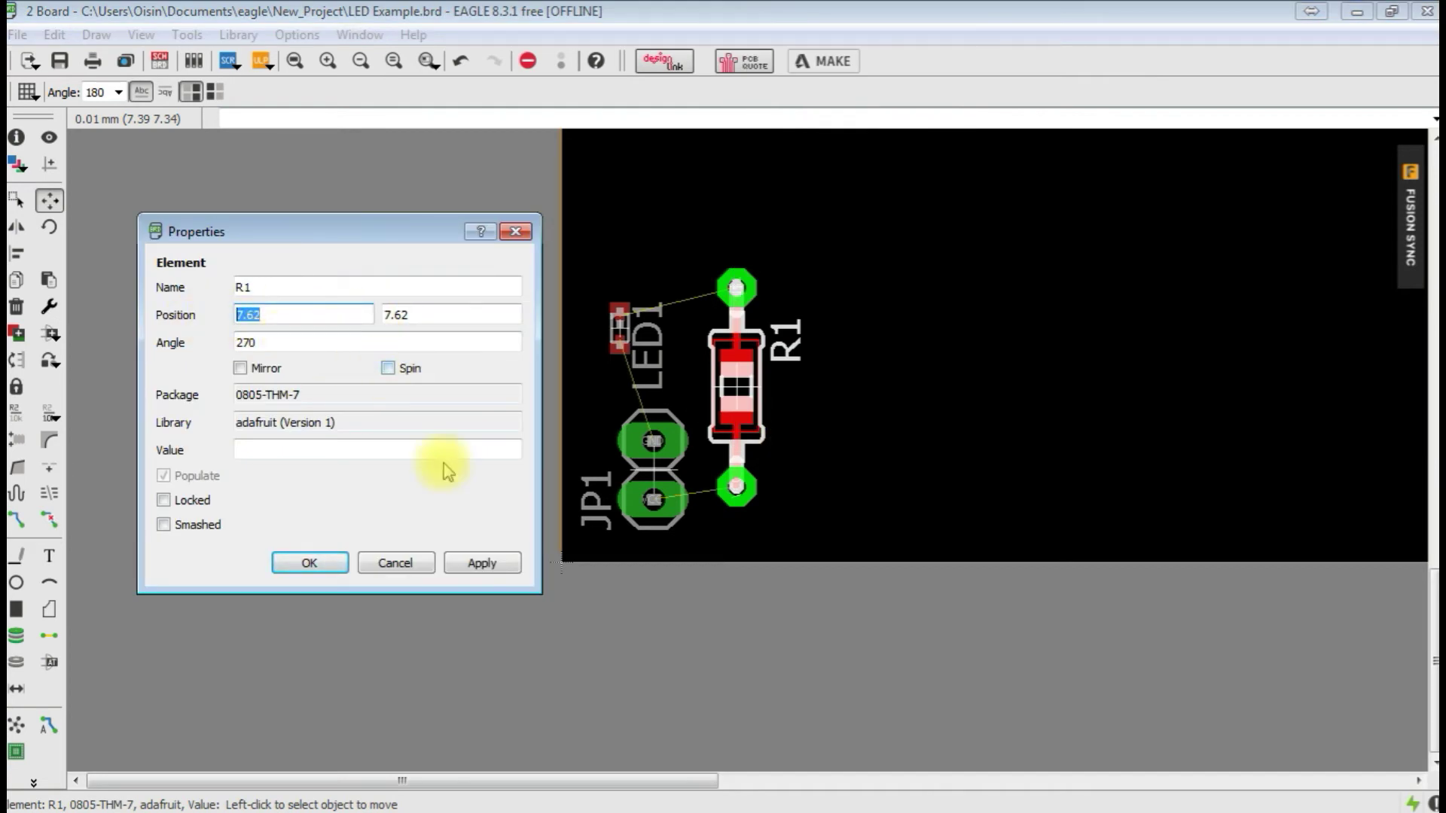
click(480, 566)
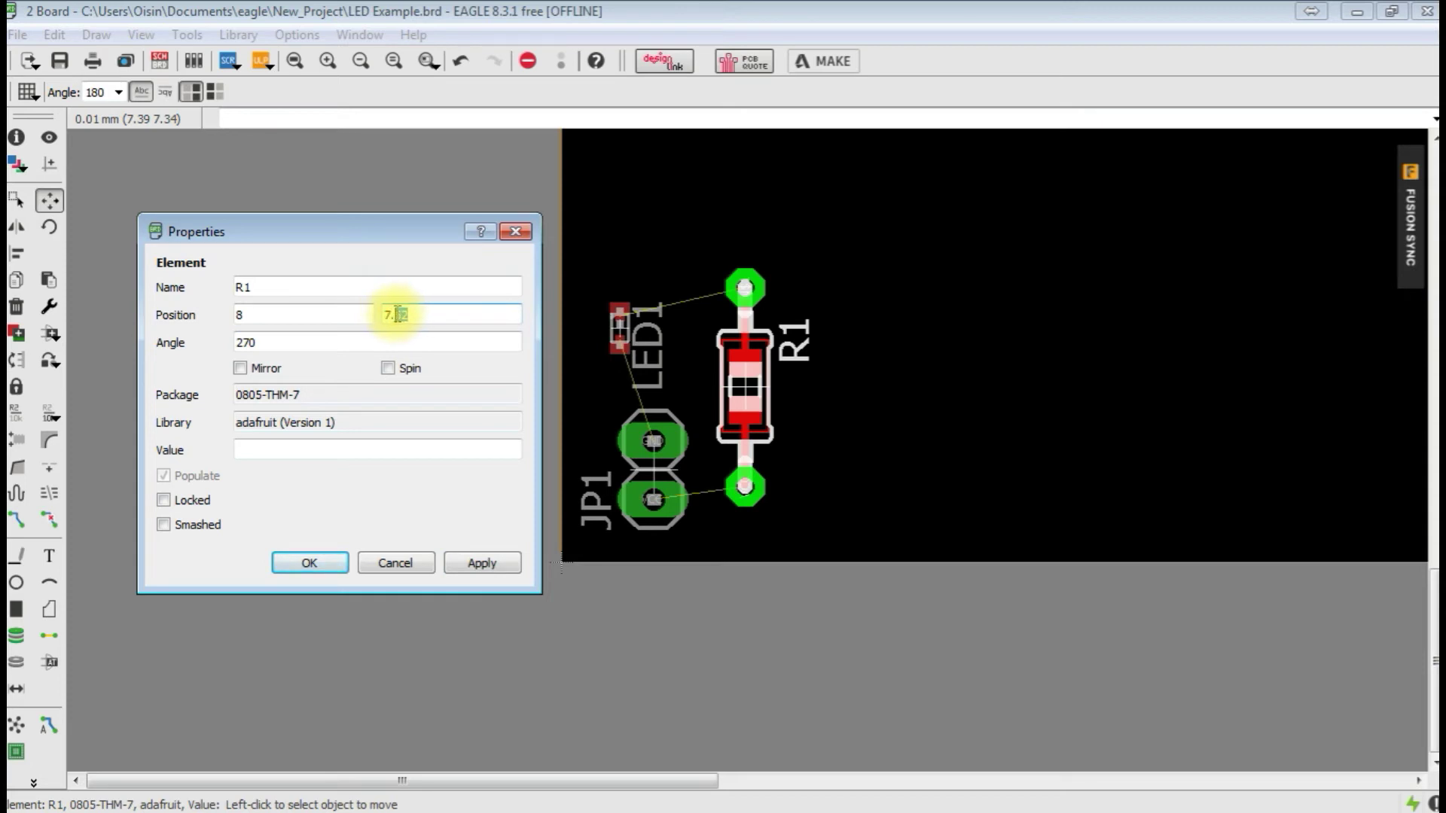
text(7)
click(474, 565)
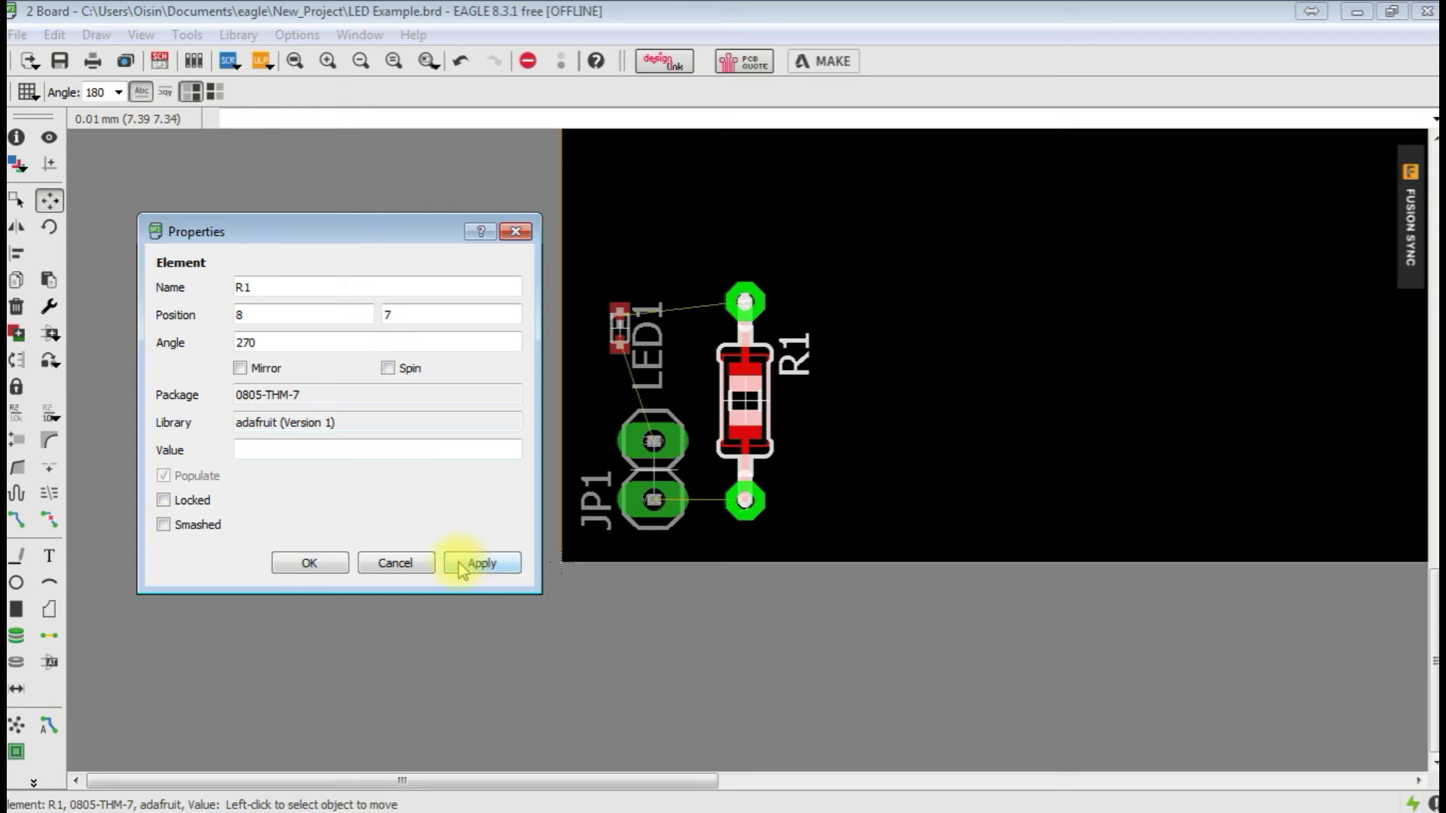
click(343, 557)
Move LED1 to position 4, 11 after trying Y values 6, 10 and 12
right_click(622, 332)
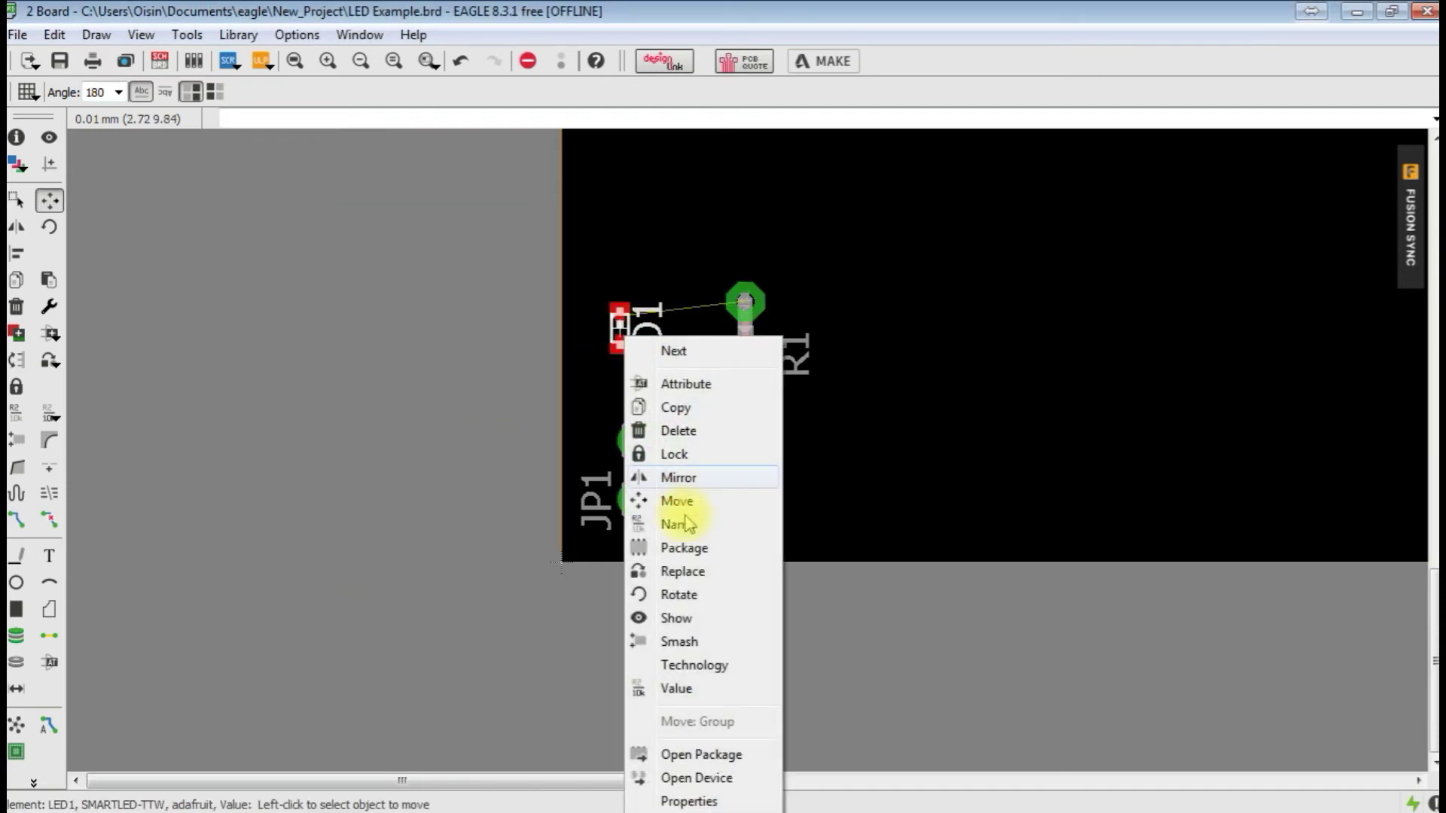
click(689, 800)
drag(864, 167, 930, 162)
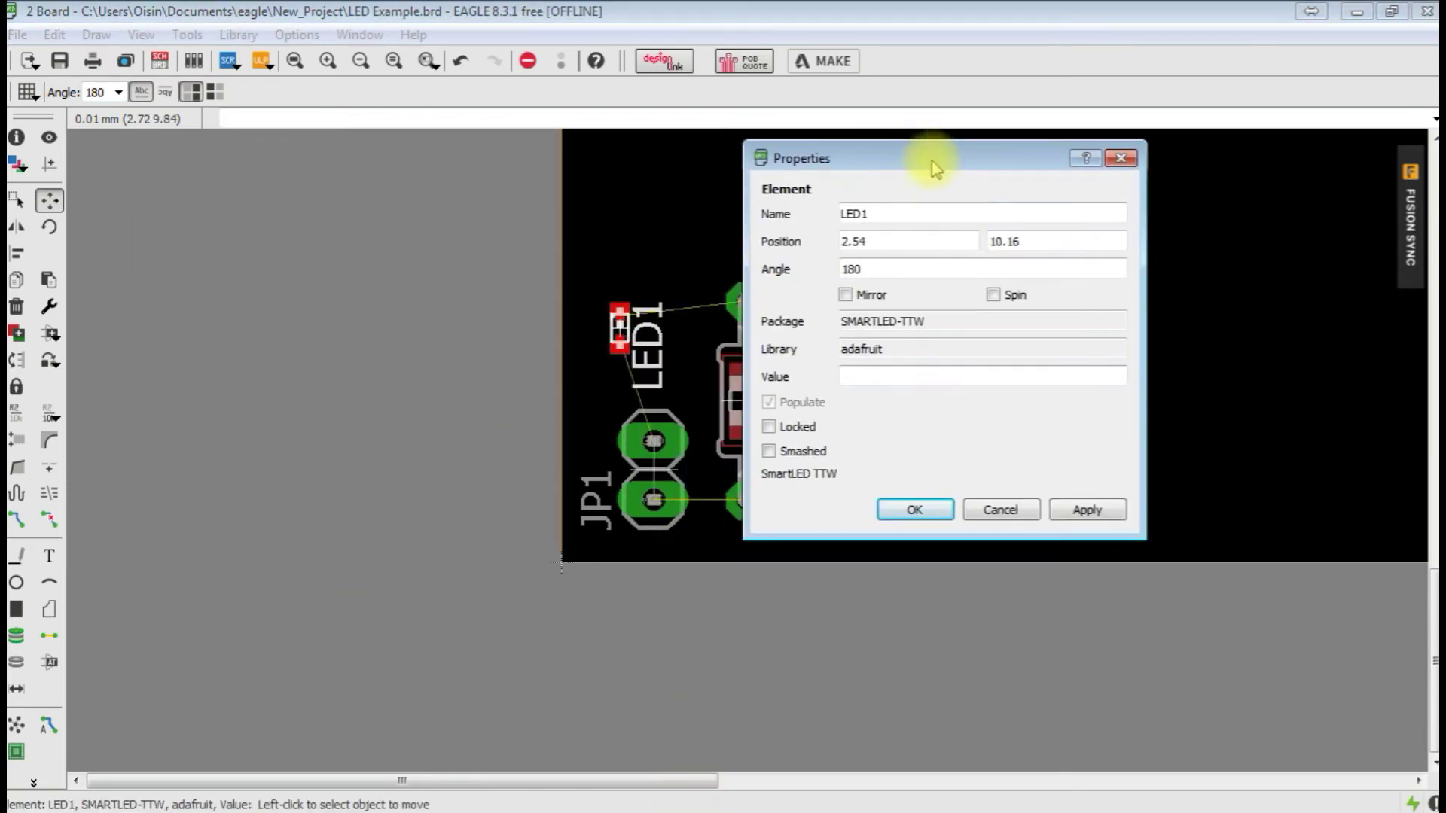
double_click(1043, 235)
text(6)
click(1071, 515)
drag(1039, 239, 955, 236)
text(10)
click(1125, 512)
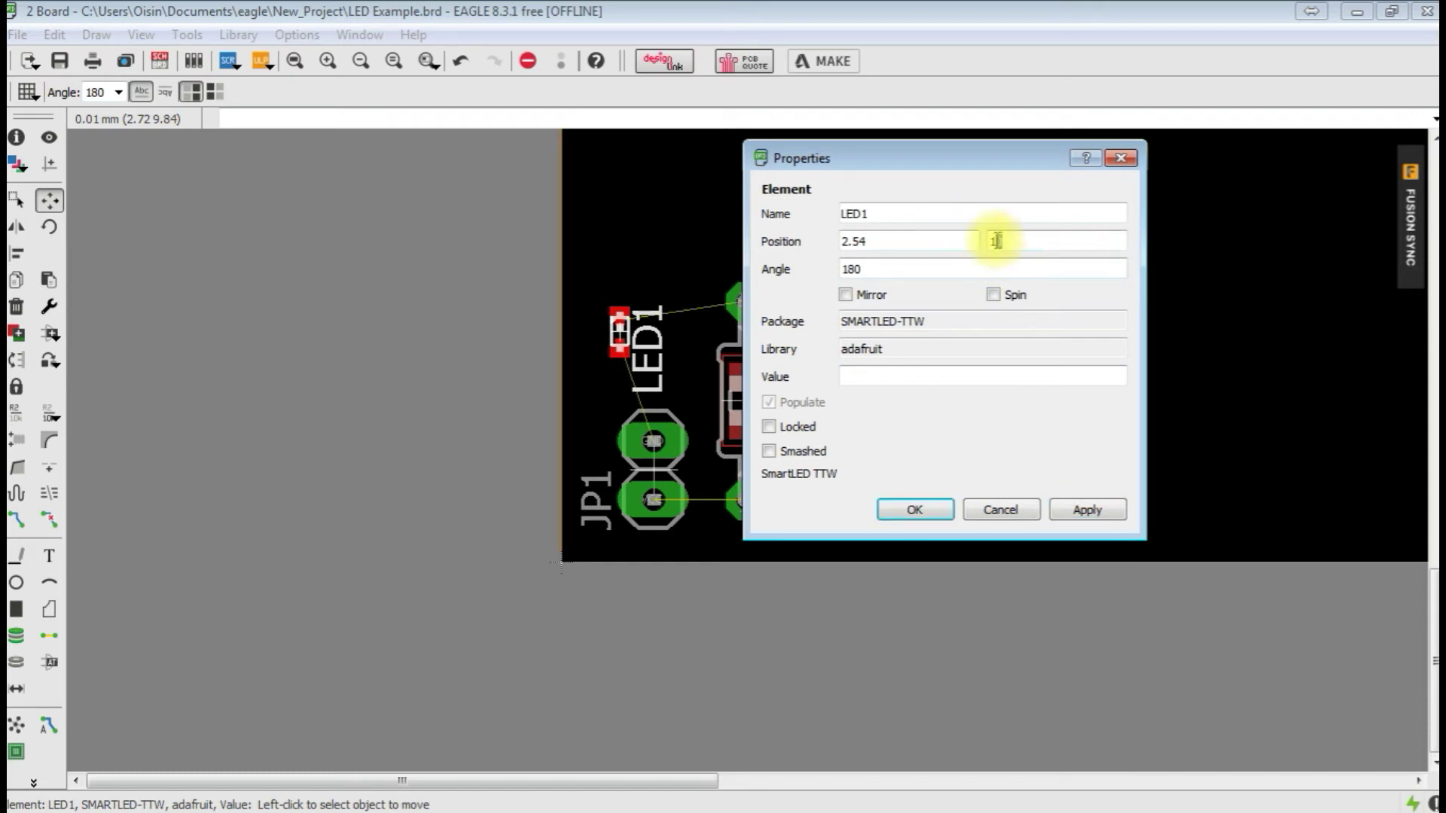
click(1084, 512)
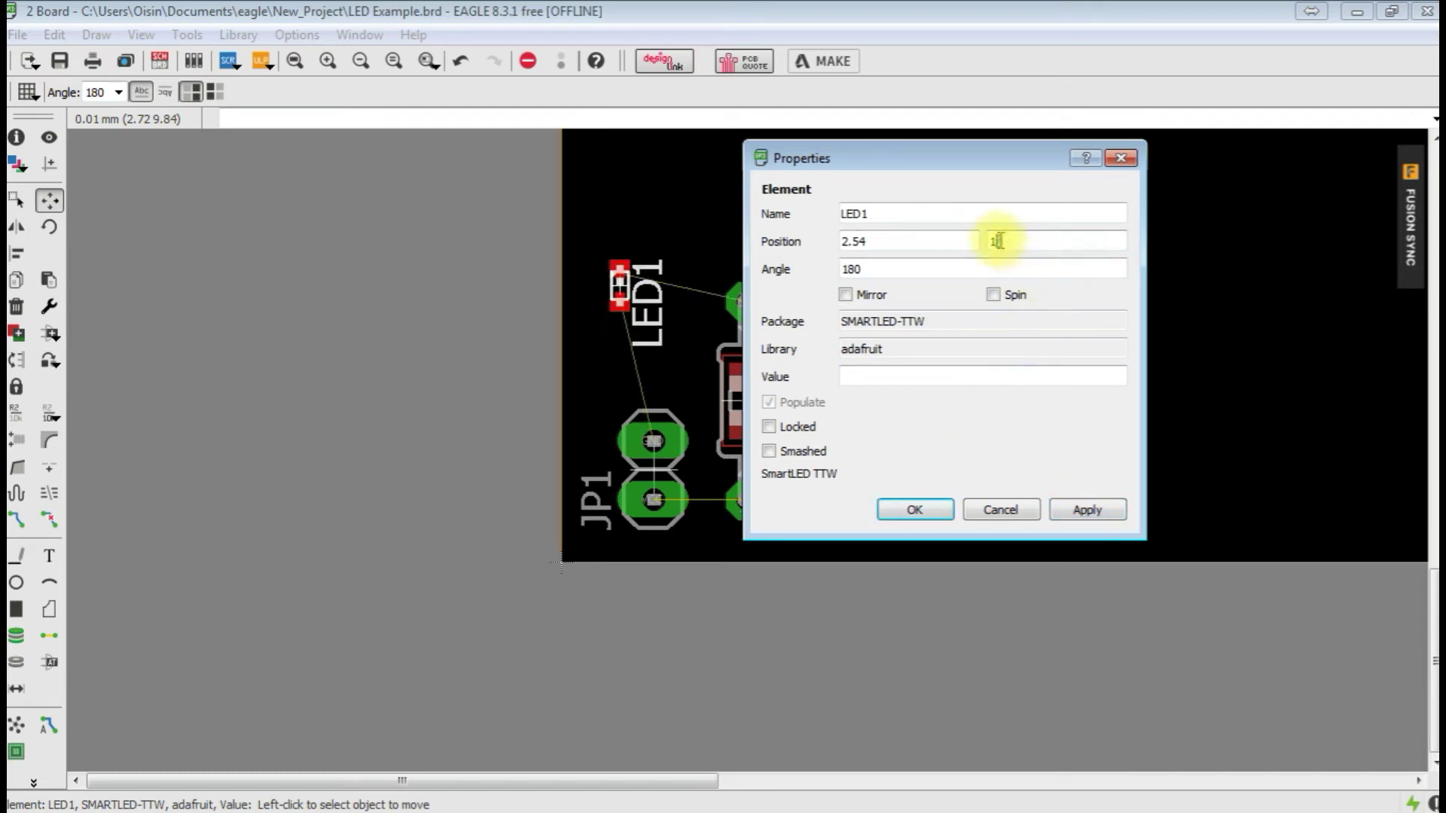
click(1091, 512)
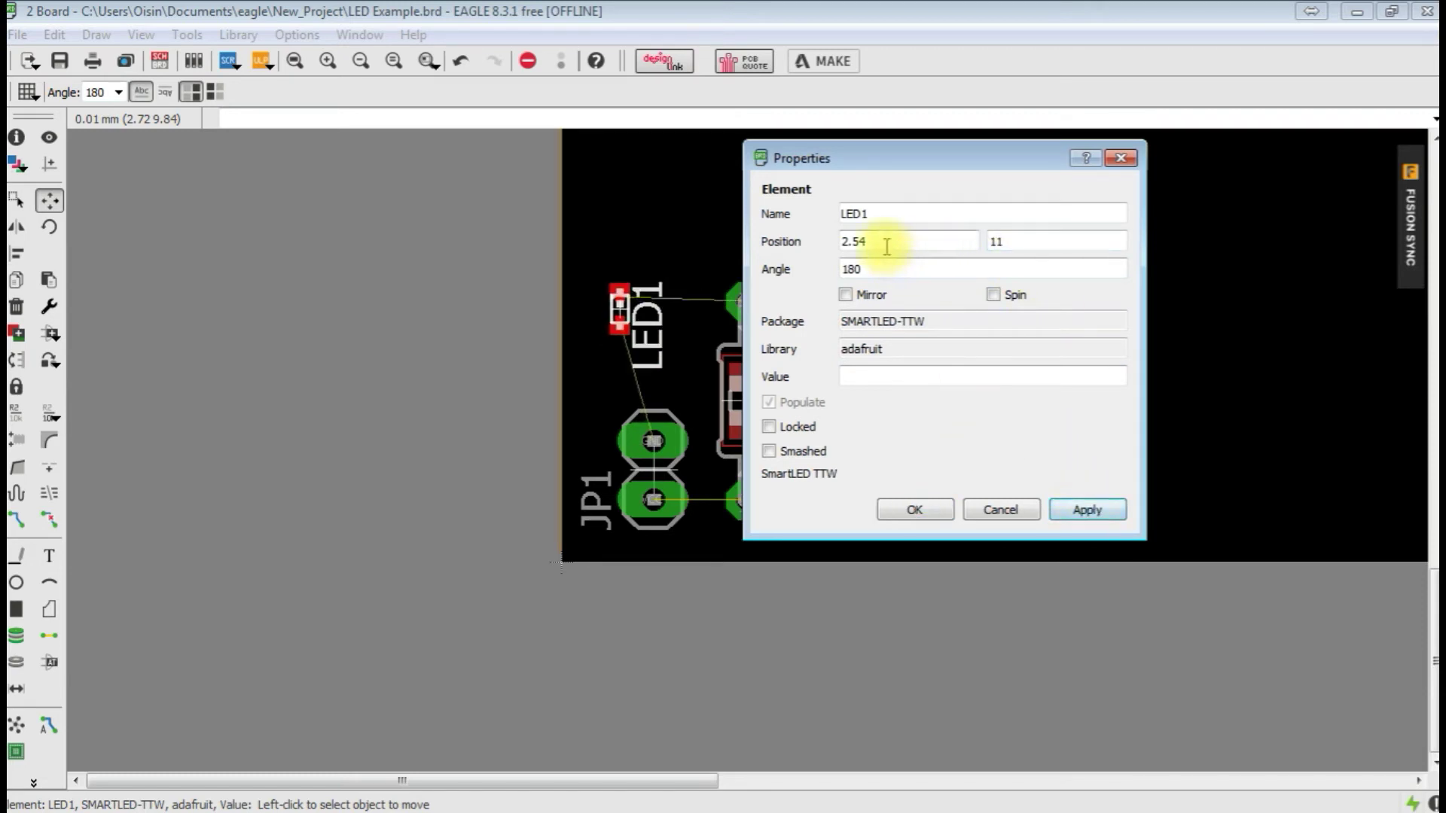
click(1077, 514)
click(908, 507)
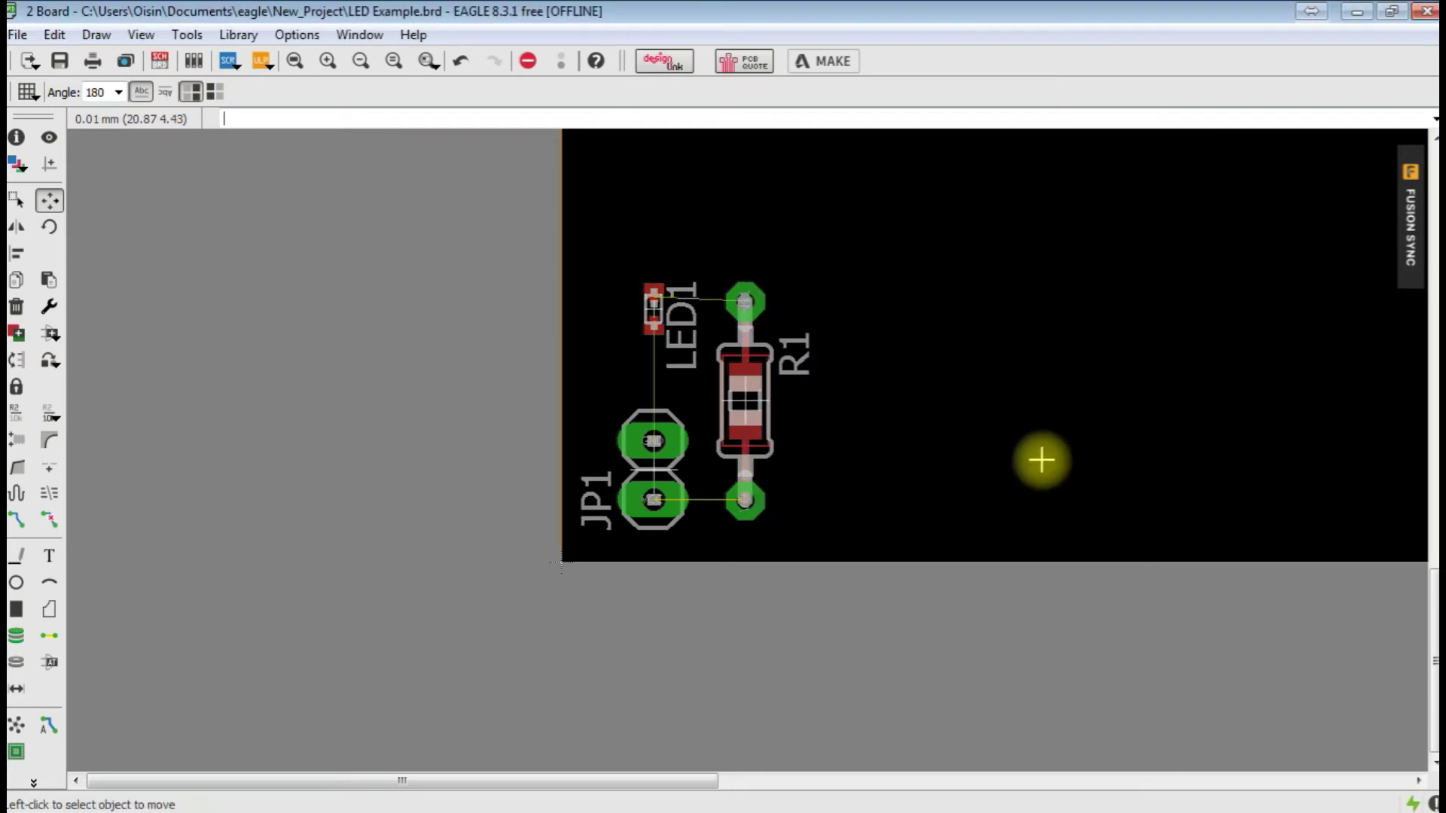
scroll(788, 323, up, 1)
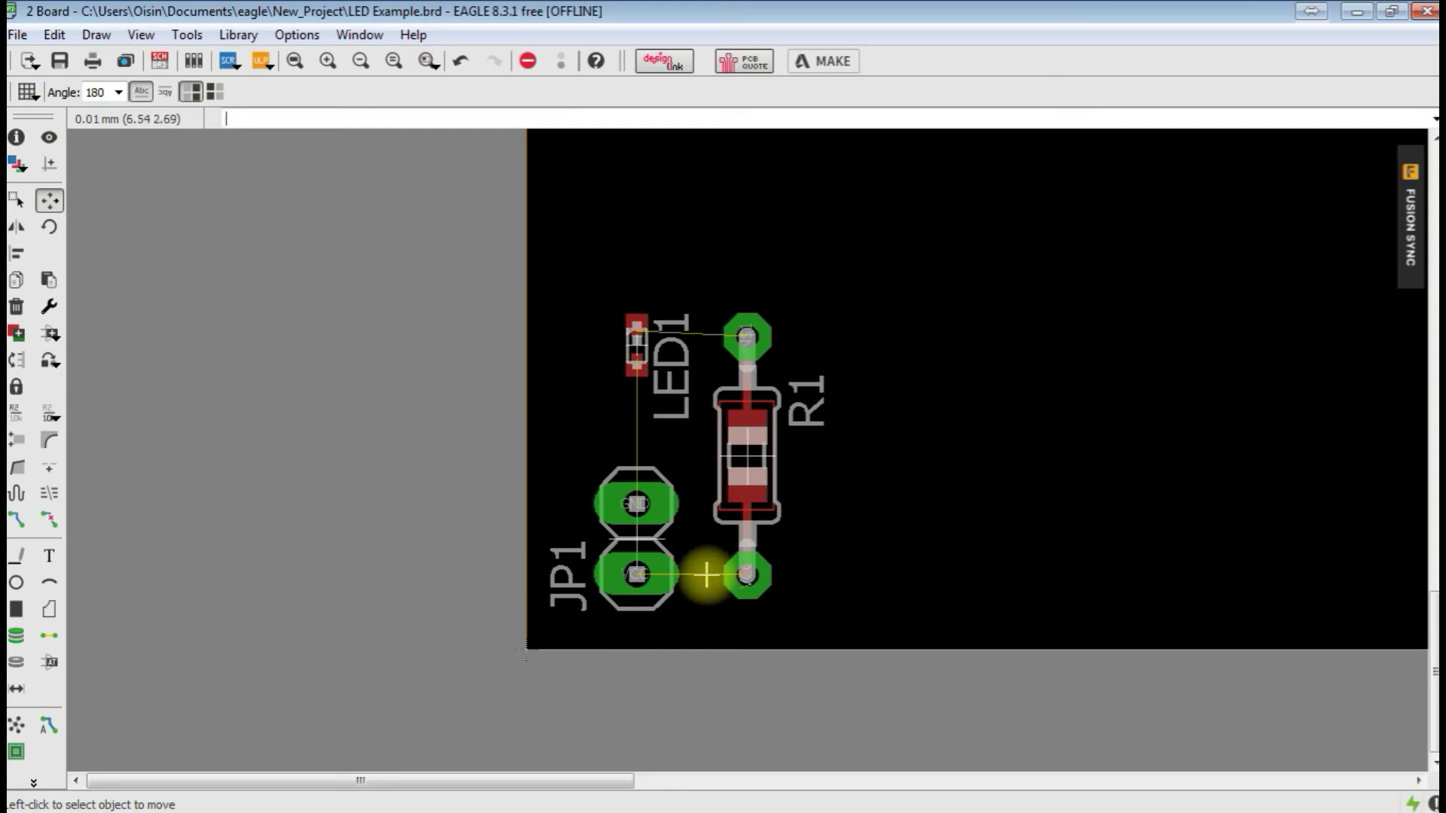
Shorten the top board outline edge to 12 mm long at Y 14
scroll(1186, 437, down, 5)
scroll(911, 445, down, 1)
scroll(888, 342, up, 3)
scroll(1033, 397, down, 1)
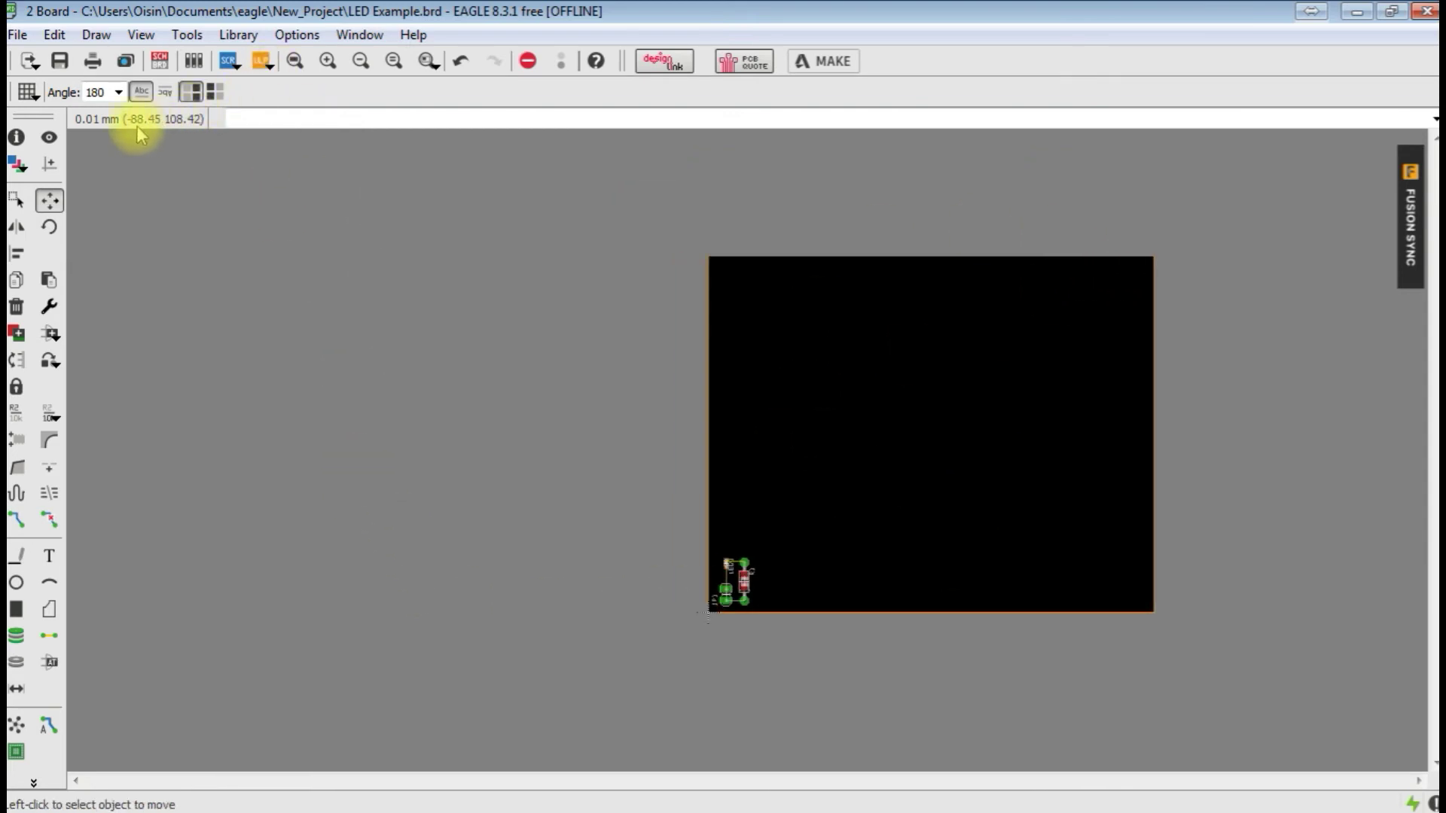
scroll(775, 565, up, 4)
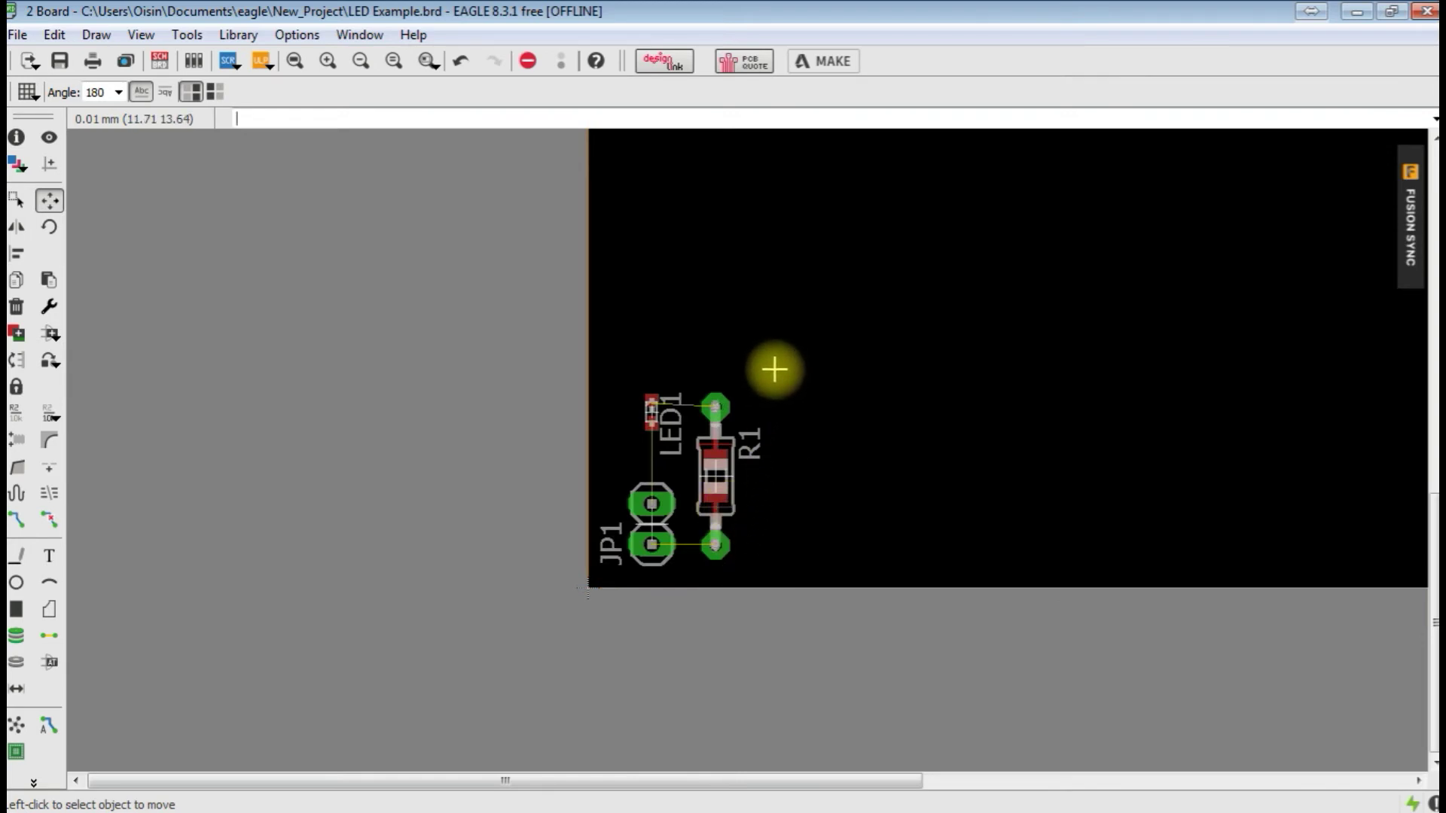
scroll(765, 580, down, 5)
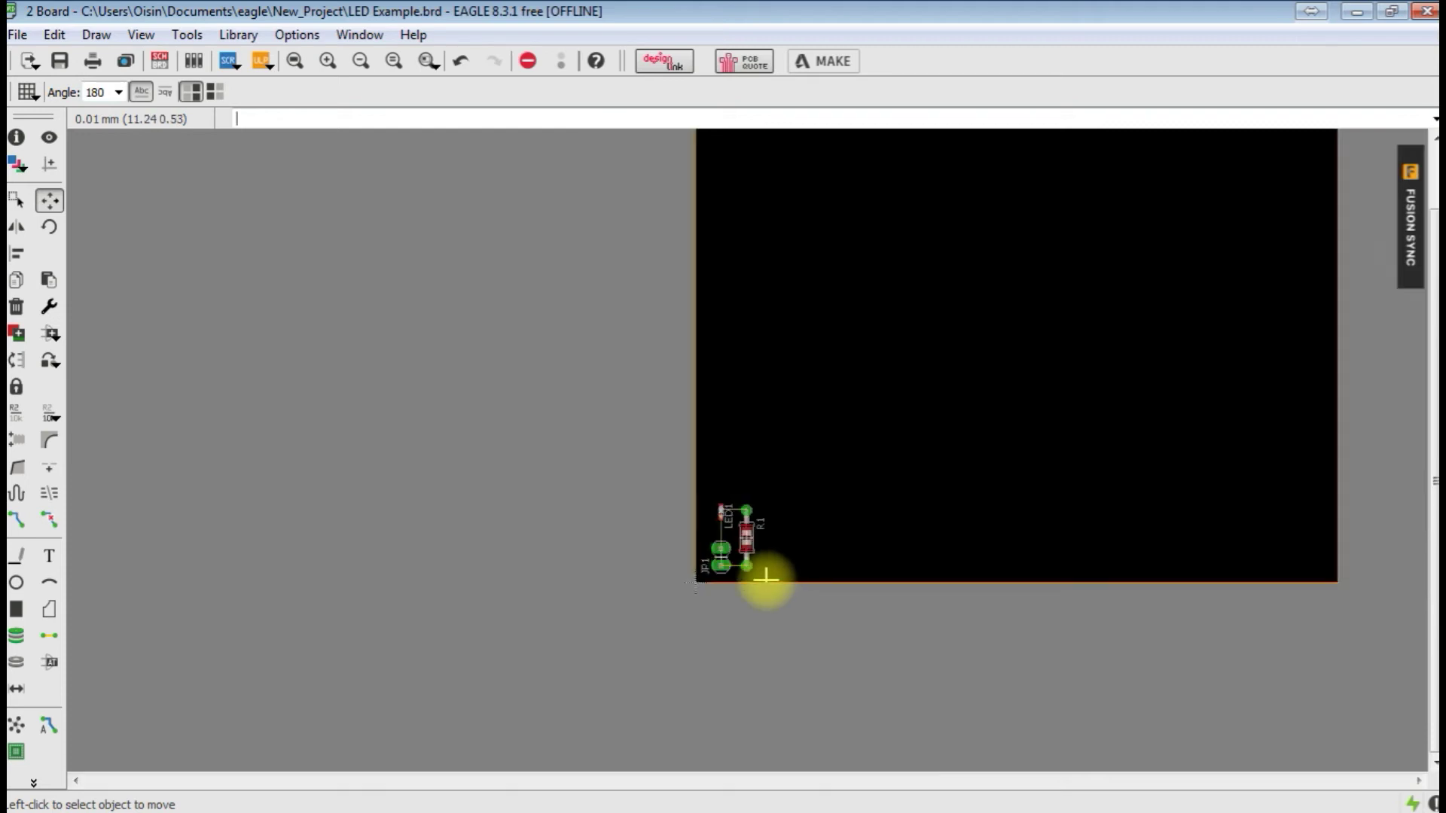
scroll(1193, 198, up, 2)
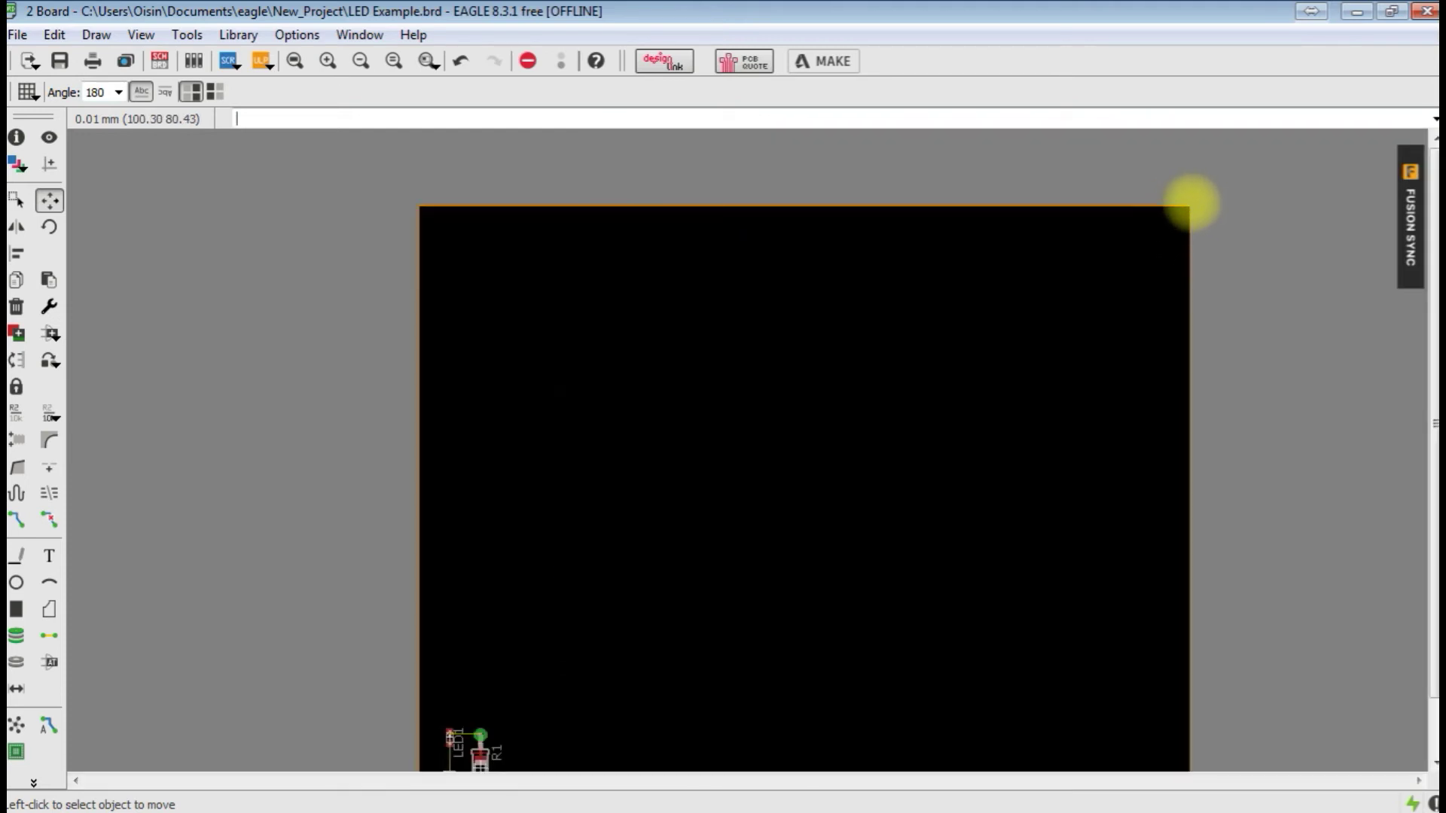
right_click(1188, 205)
click(1220, 458)
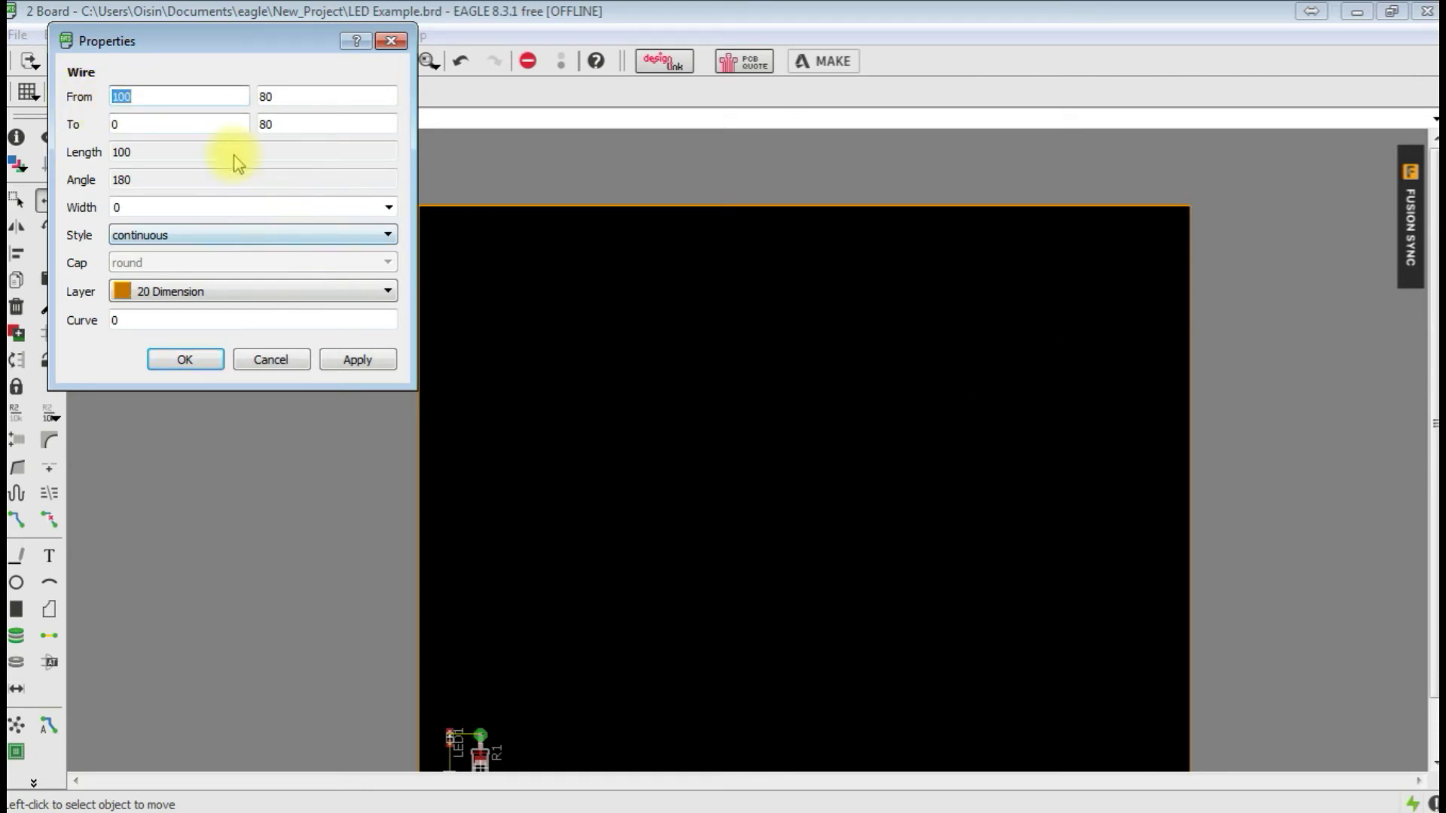
double_click(300, 126)
text(12)
double_click(120, 98)
text(14)
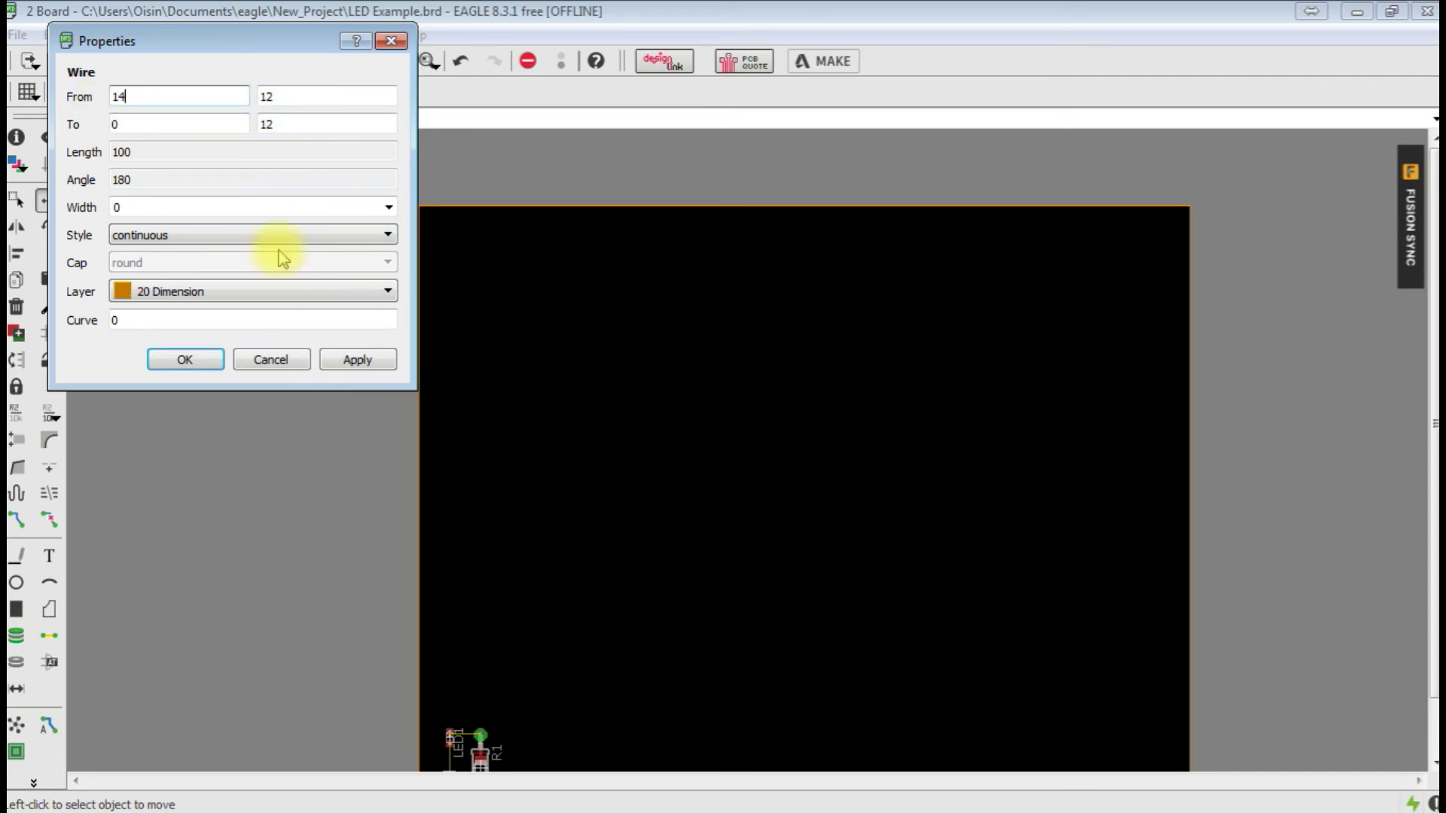
click(348, 363)
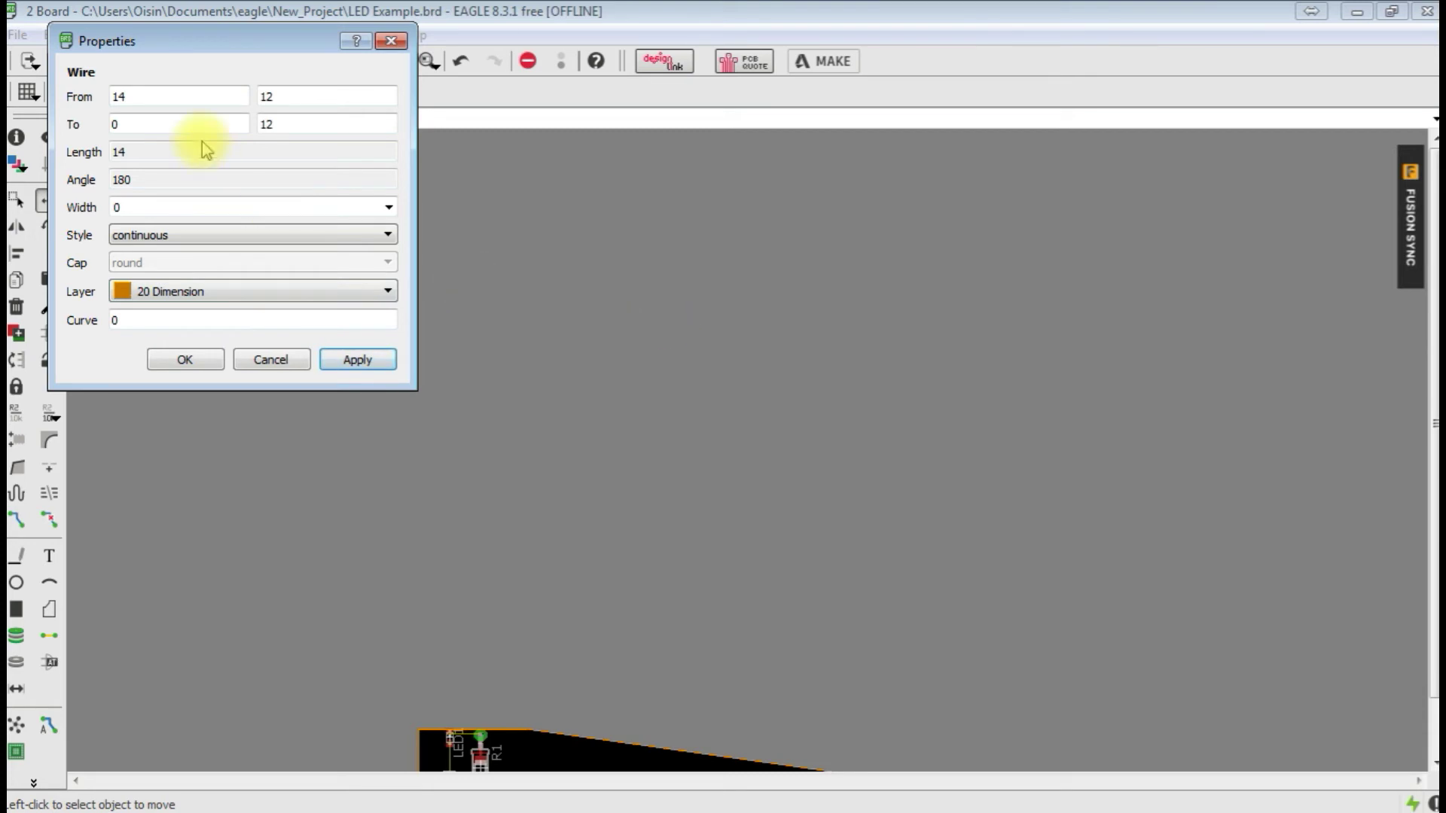
drag(298, 100, 259, 87)
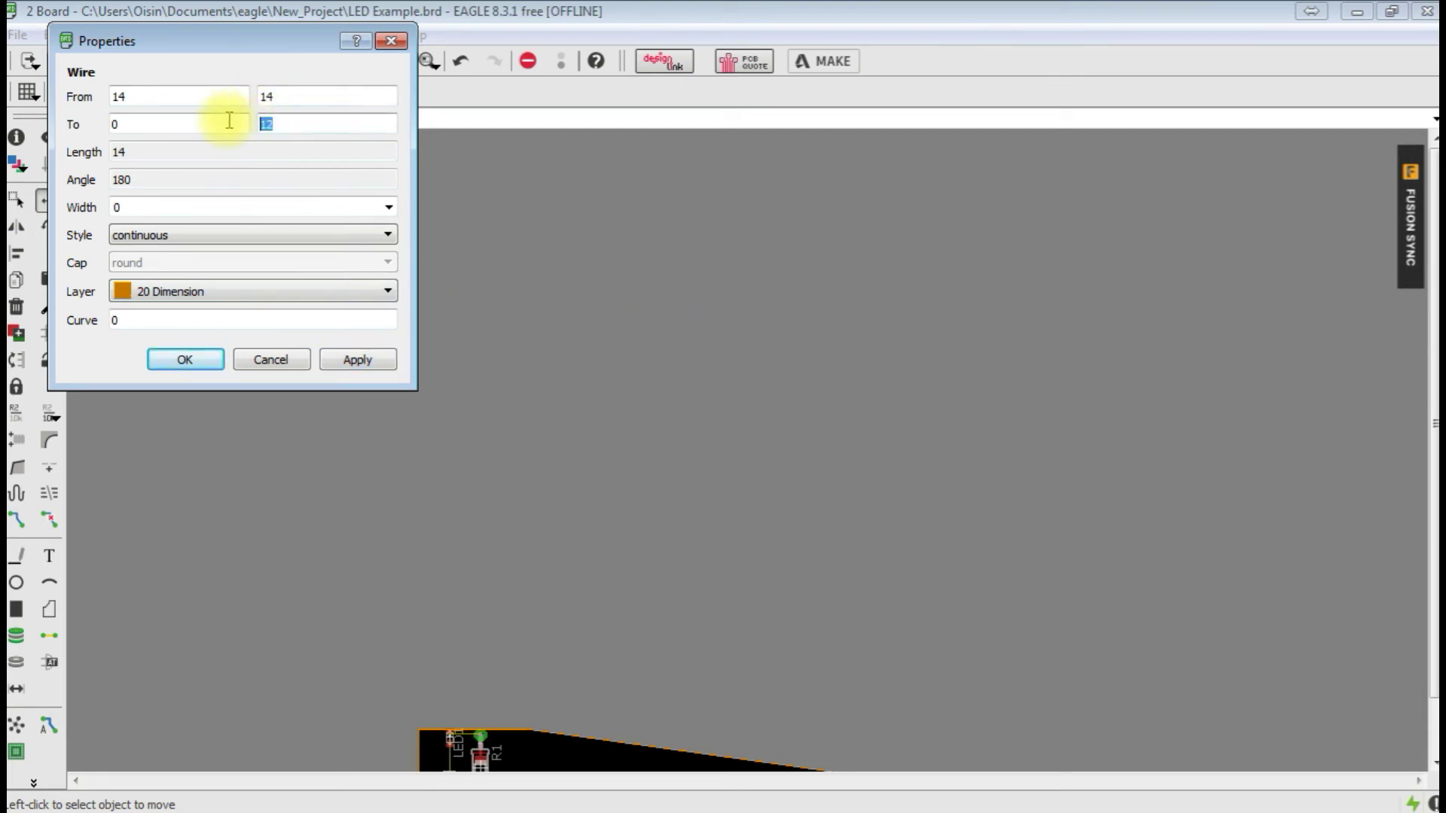
click(362, 359)
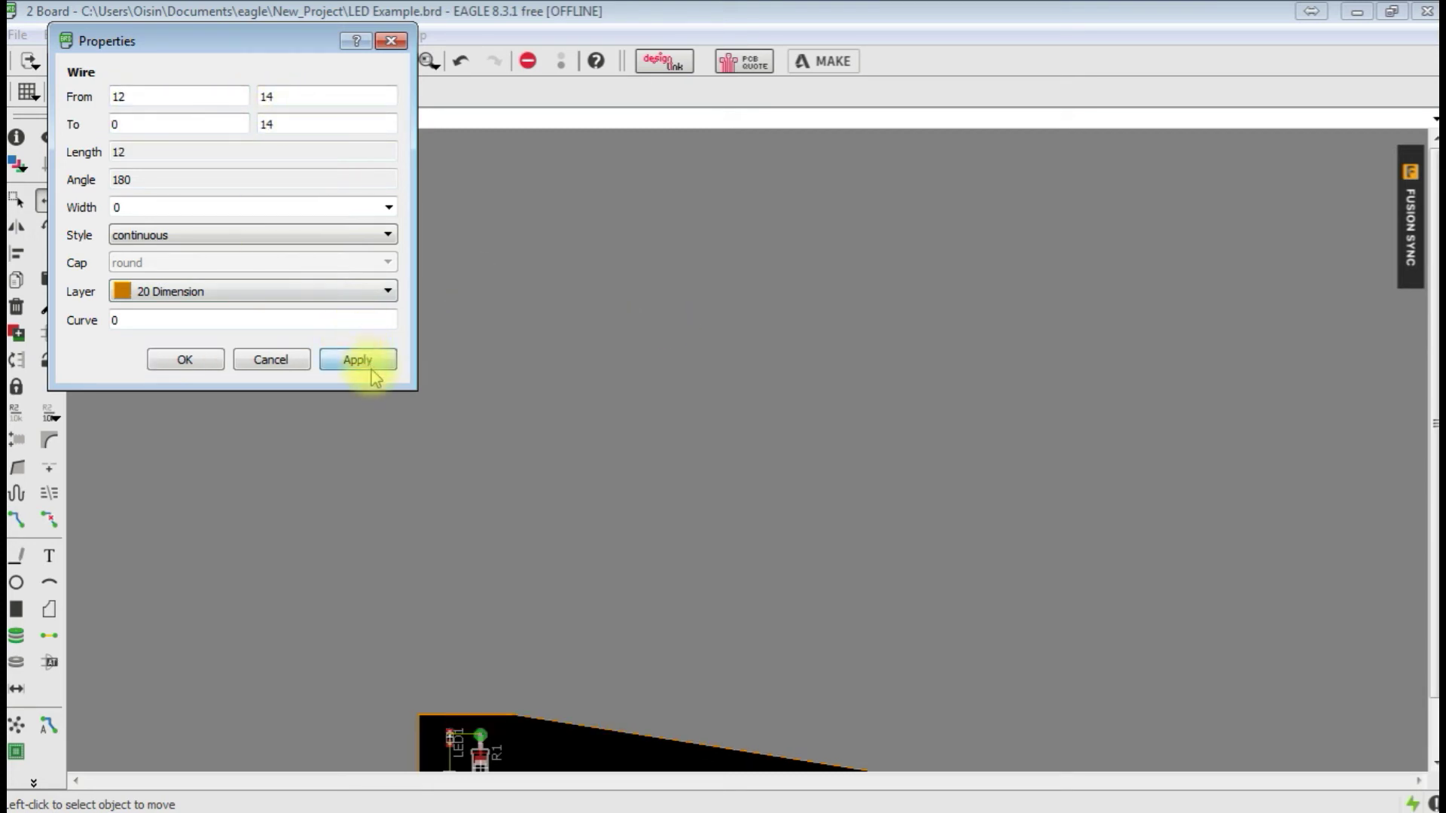
click(214, 360)
Shorten the bottom board outline edge to 12 mm to match
scroll(565, 262, down, 3)
scroll(537, 521, up, 5)
right_click(503, 421)
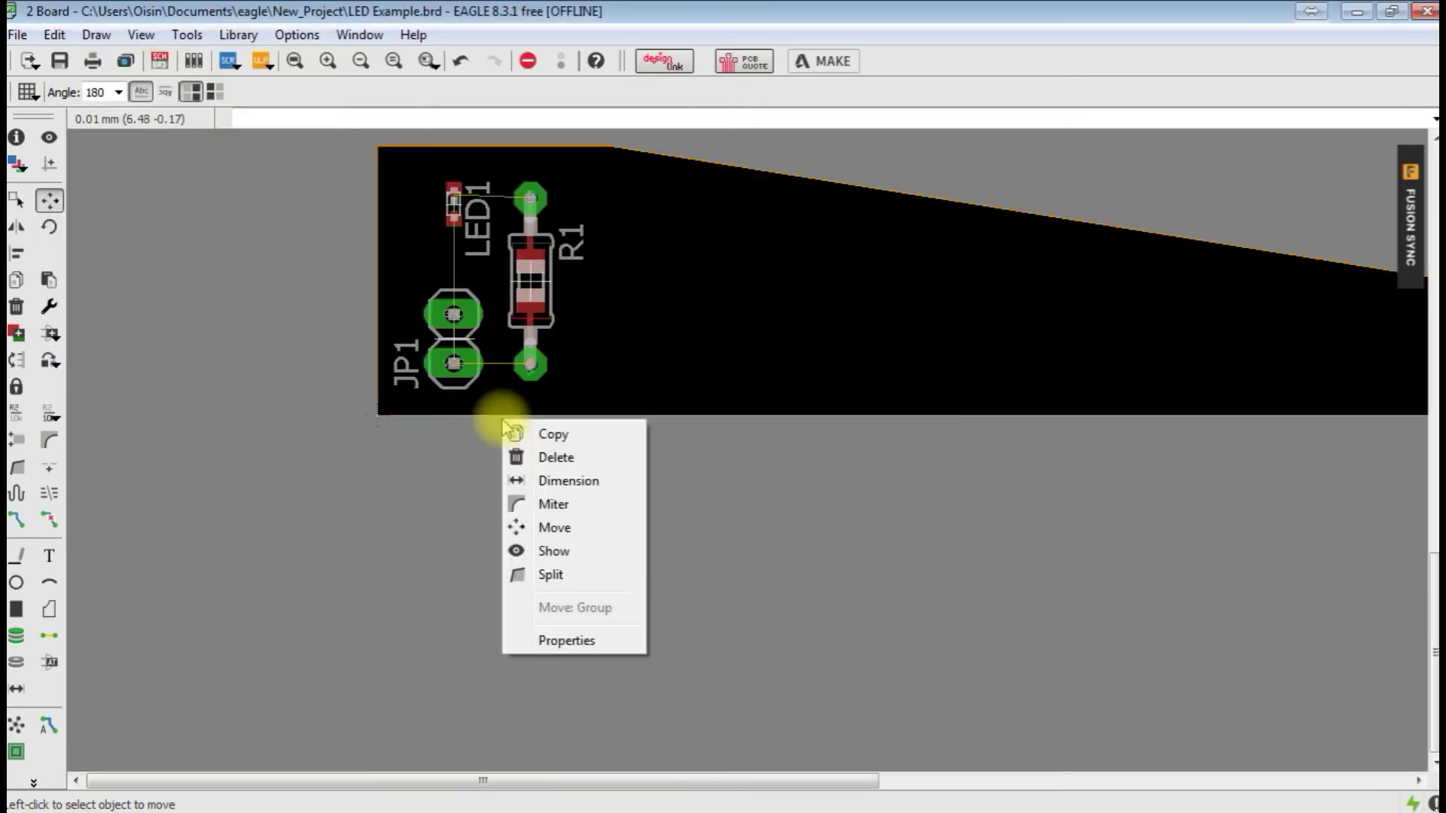
click(567, 640)
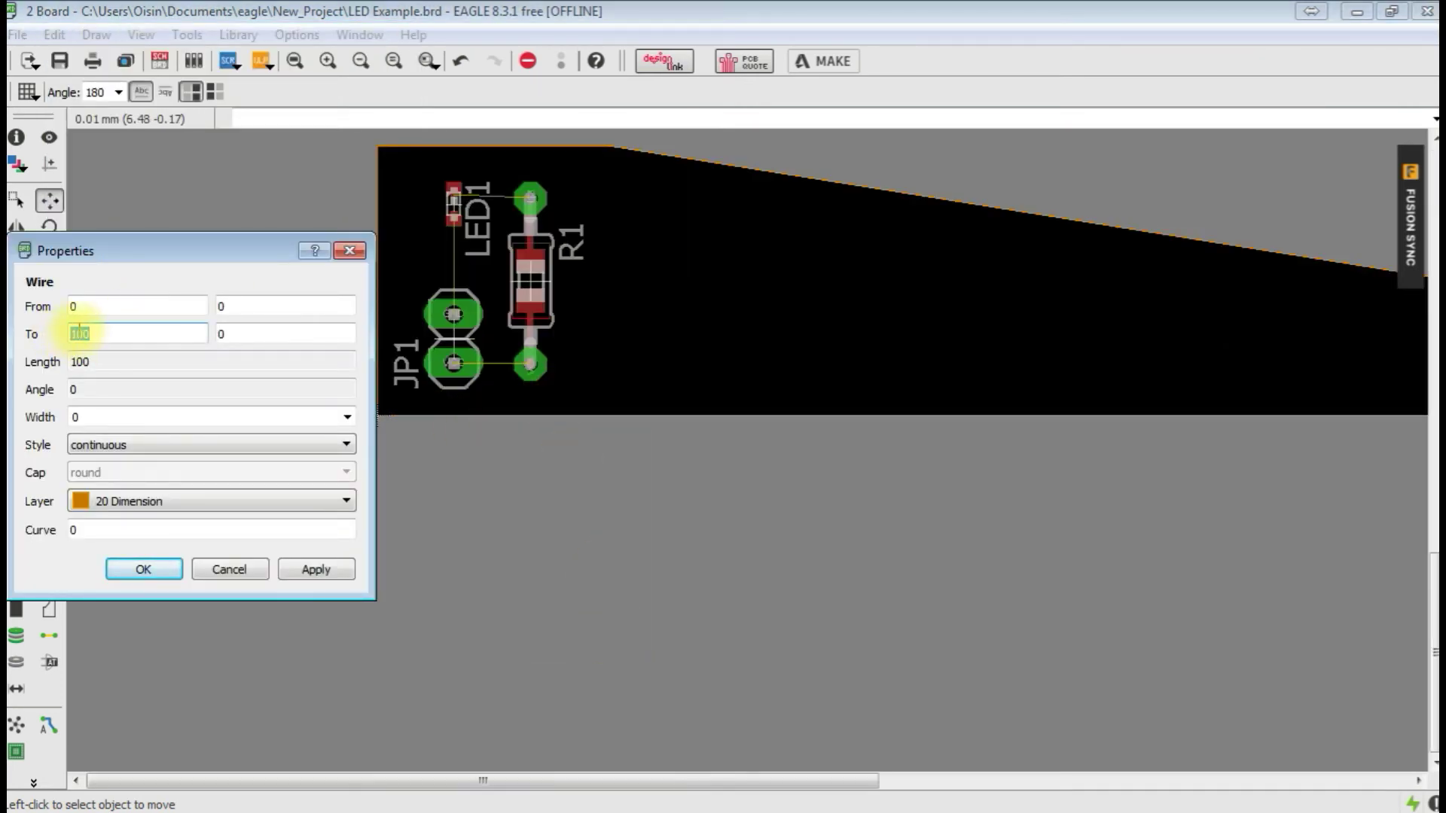
click(336, 574)
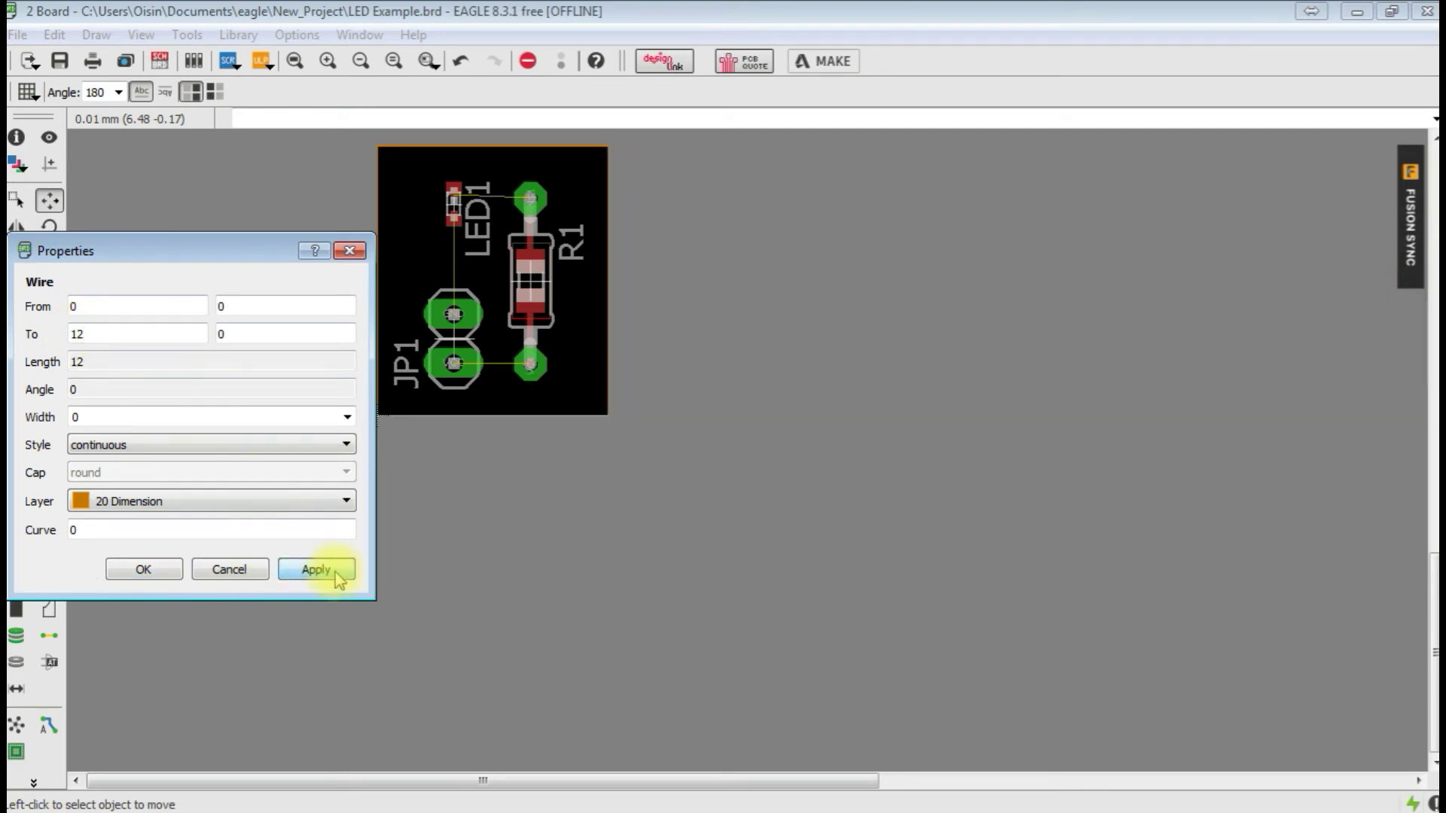
click(194, 571)
scroll(445, 500, down, 2)
scroll(463, 323, up, 2)
click(16, 200)
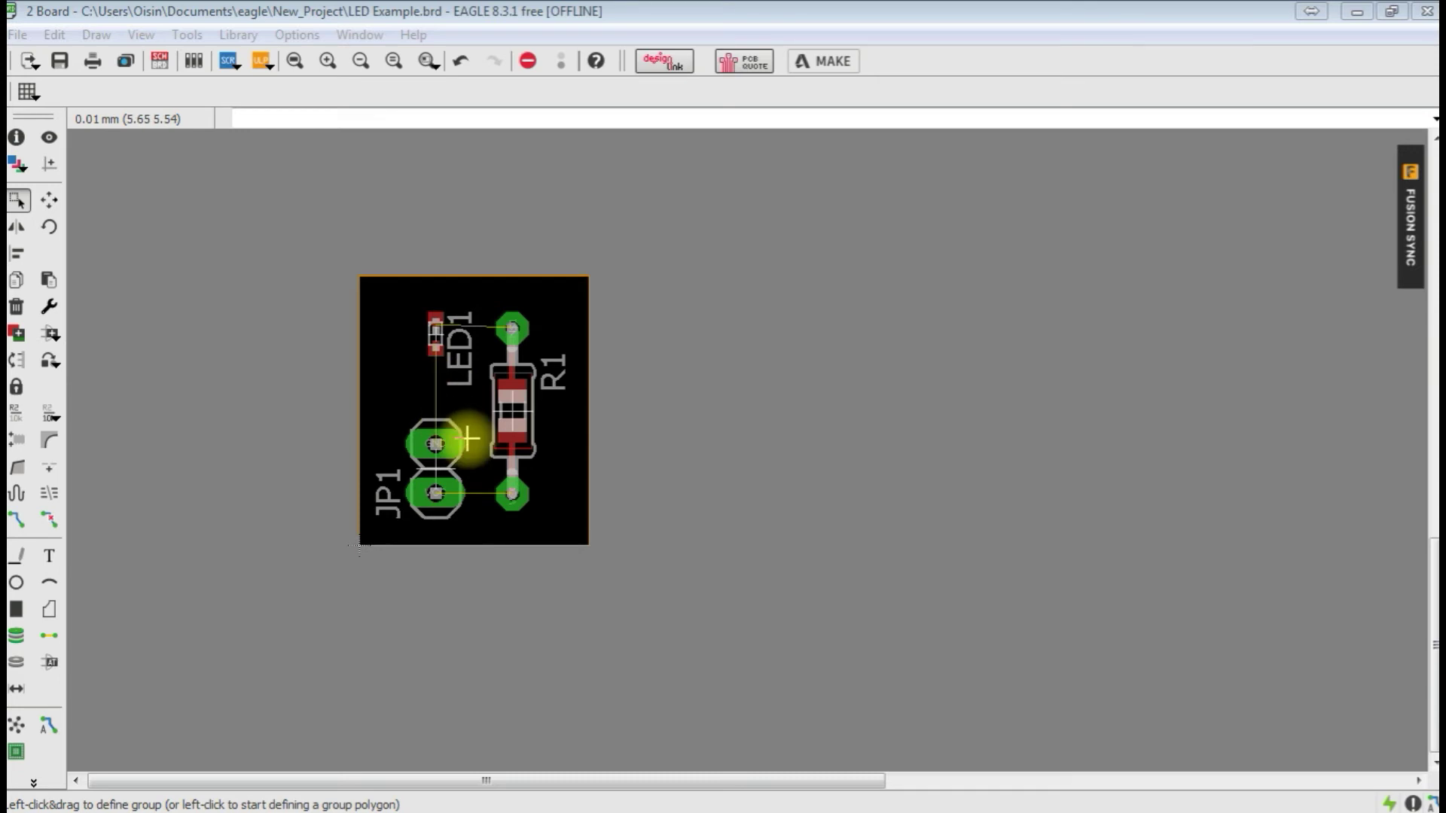
click(18, 520)
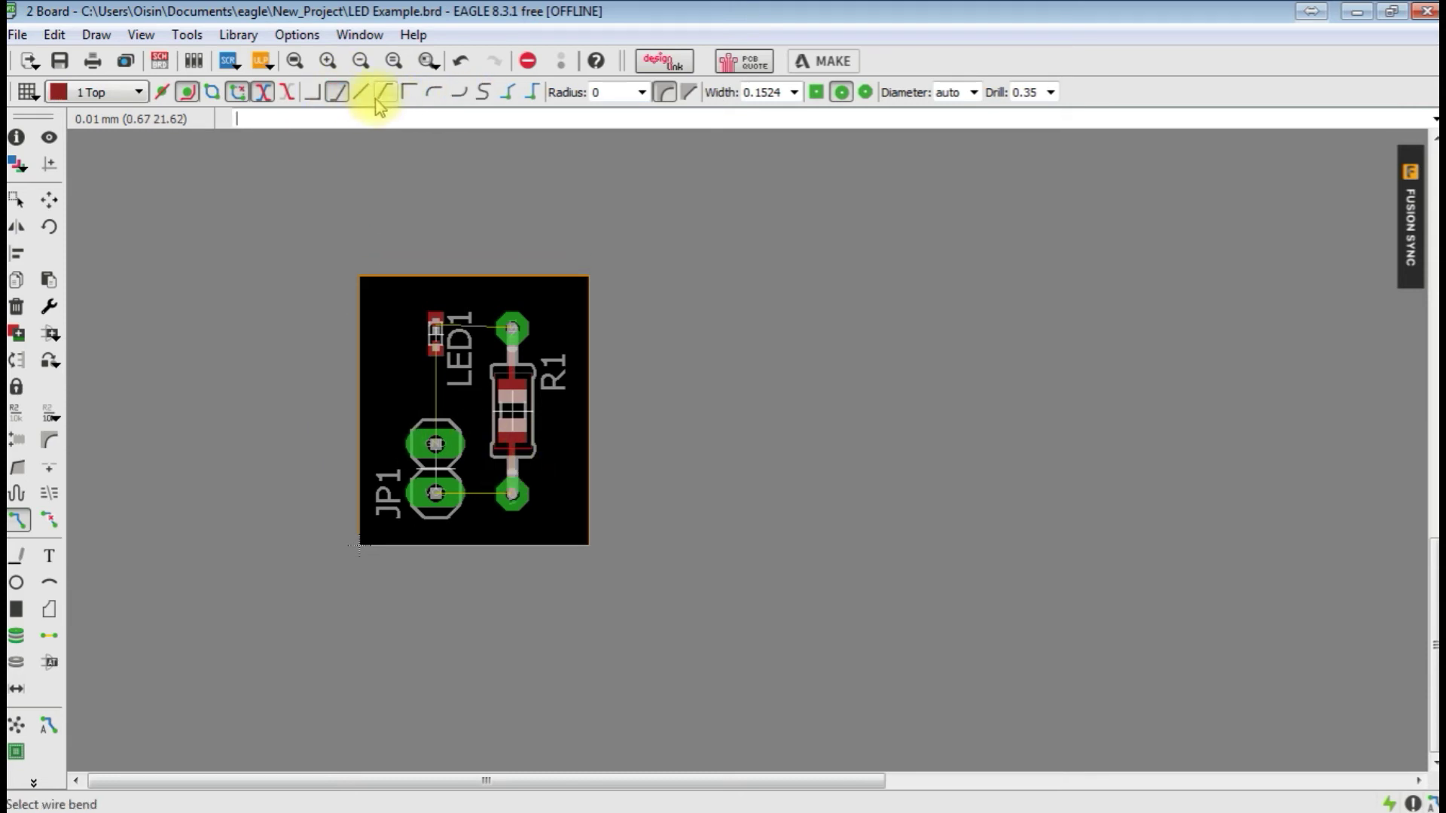
click(435, 493)
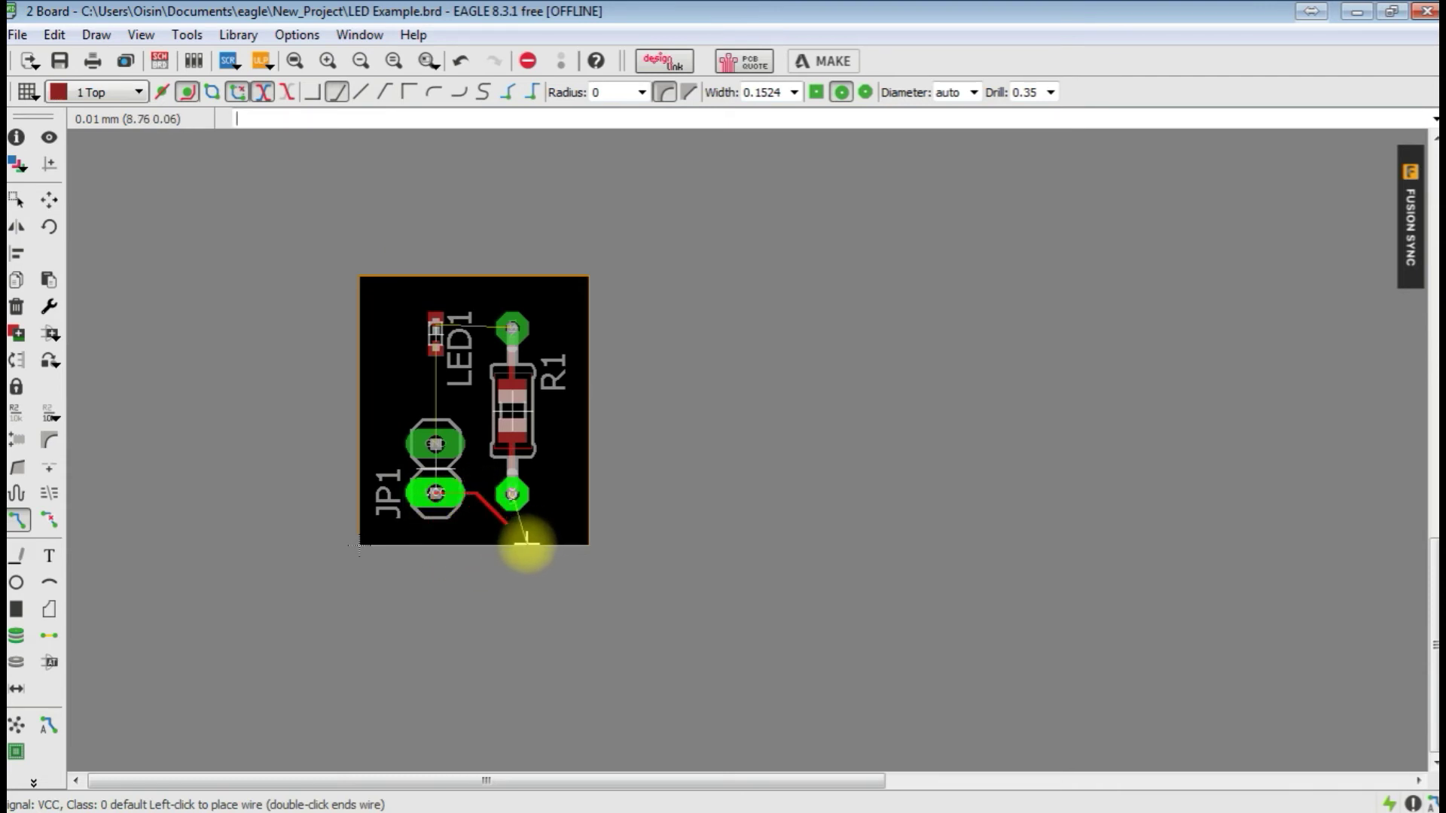
click(337, 92)
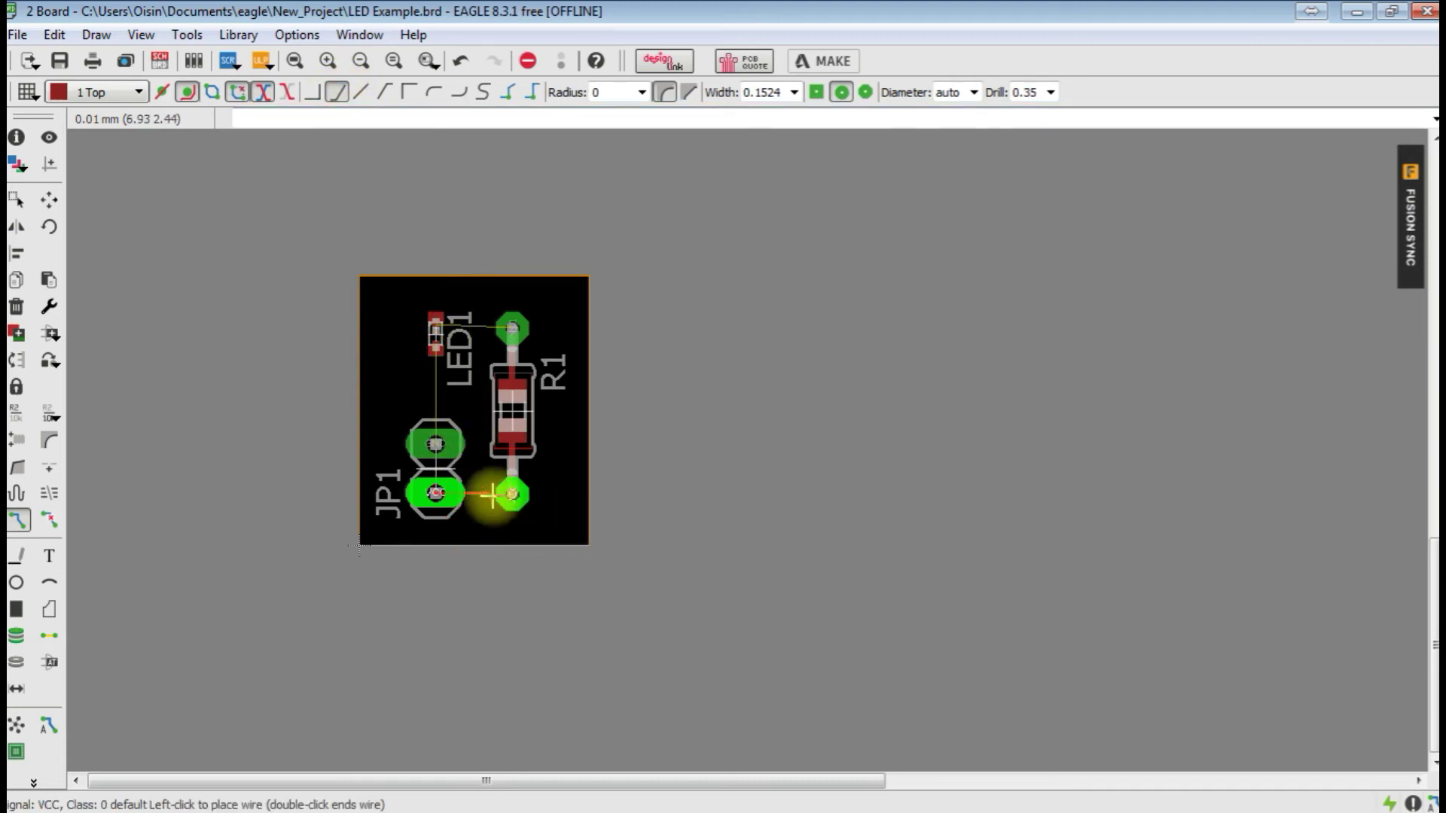
click(361, 91)
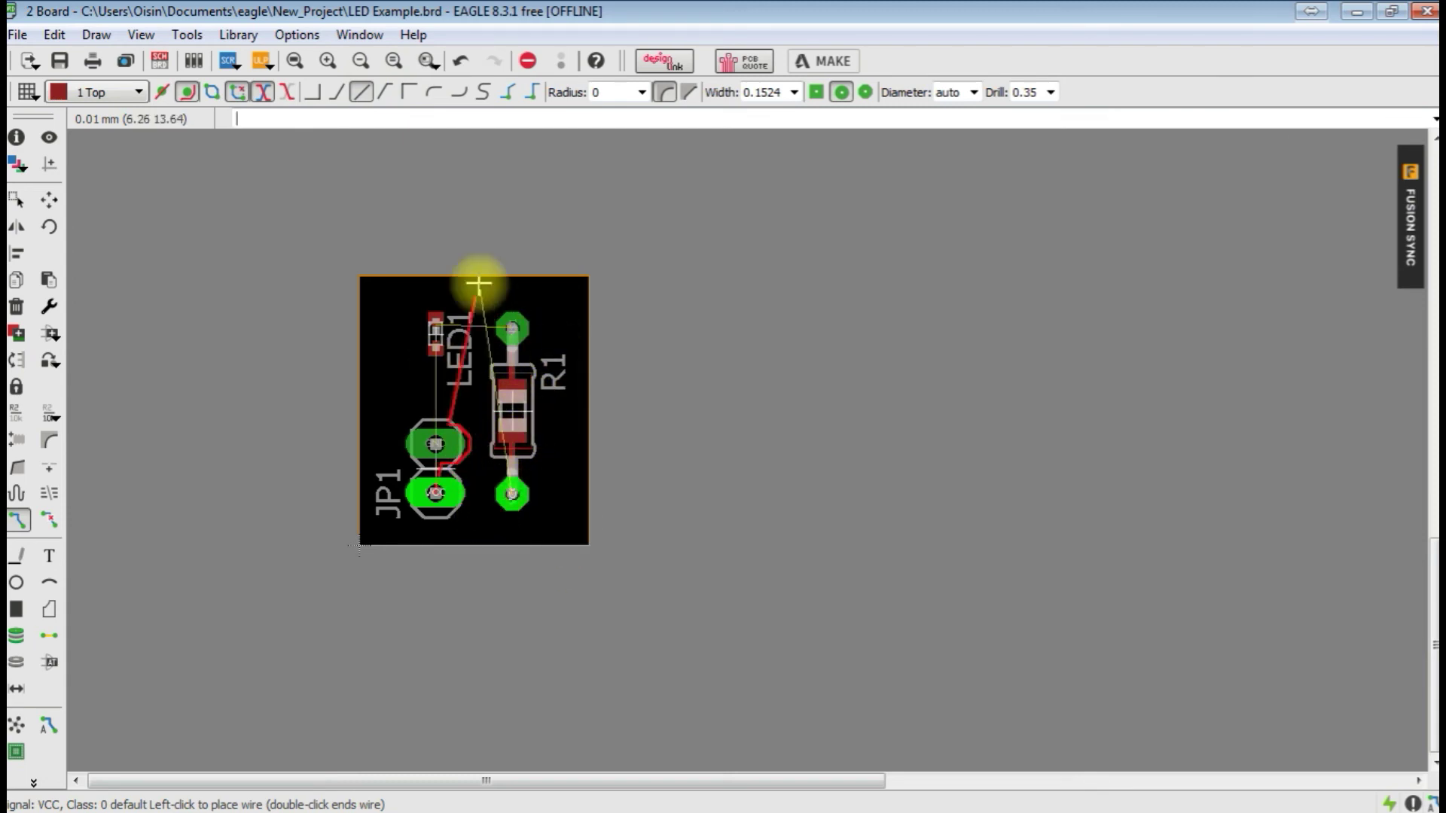
click(434, 92)
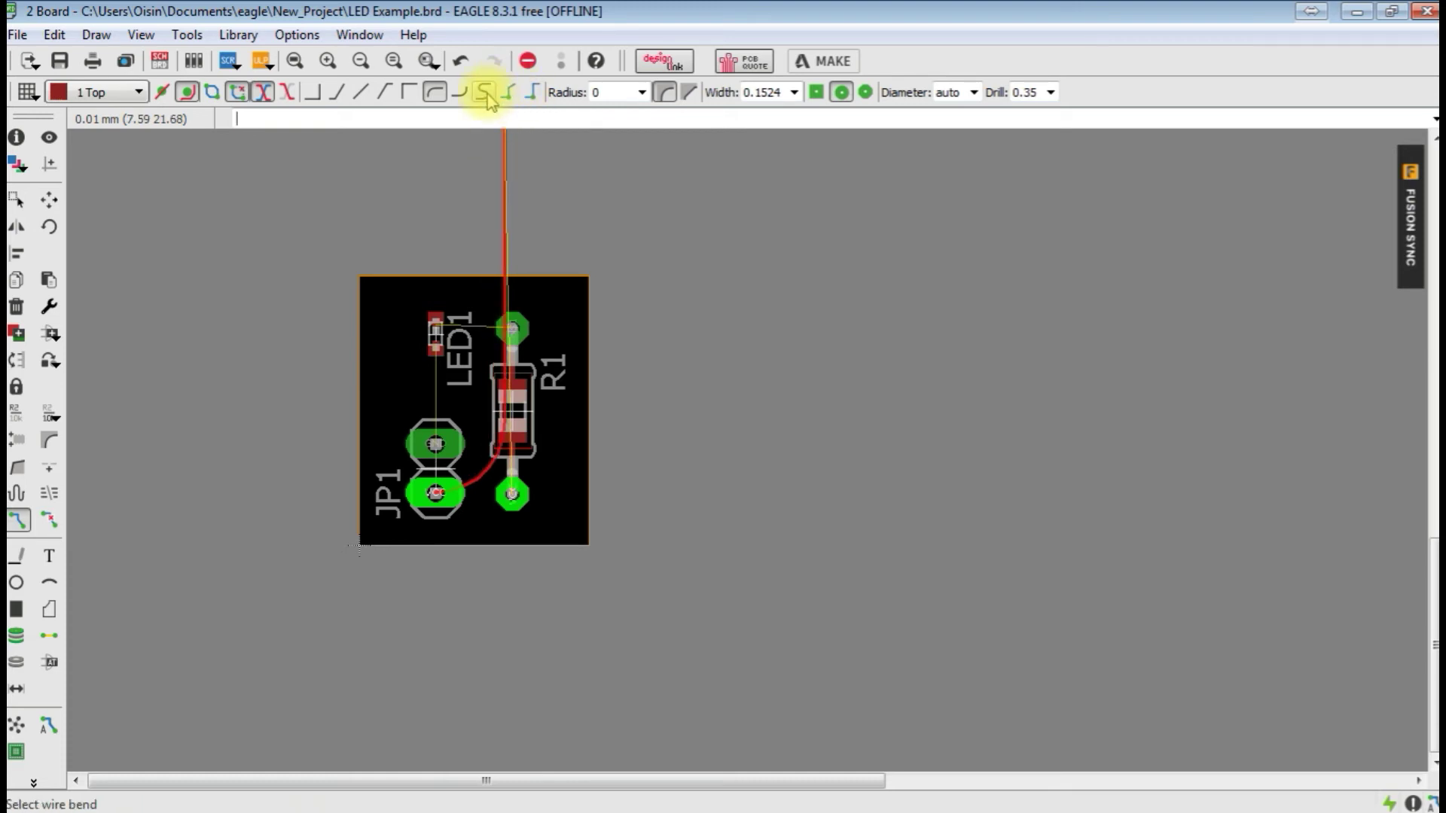
click(342, 93)
click(512, 495)
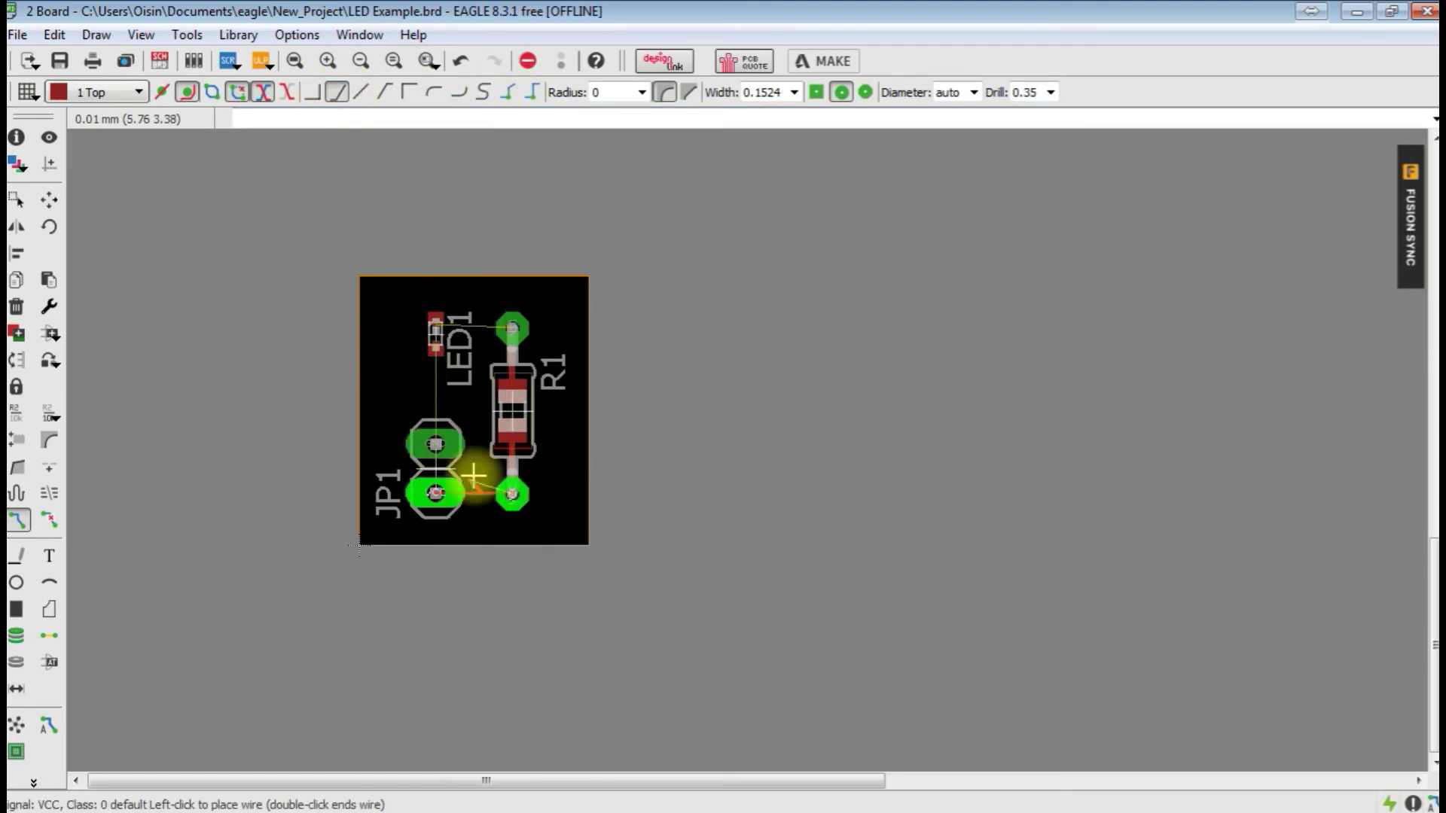
key(ctrl+z)
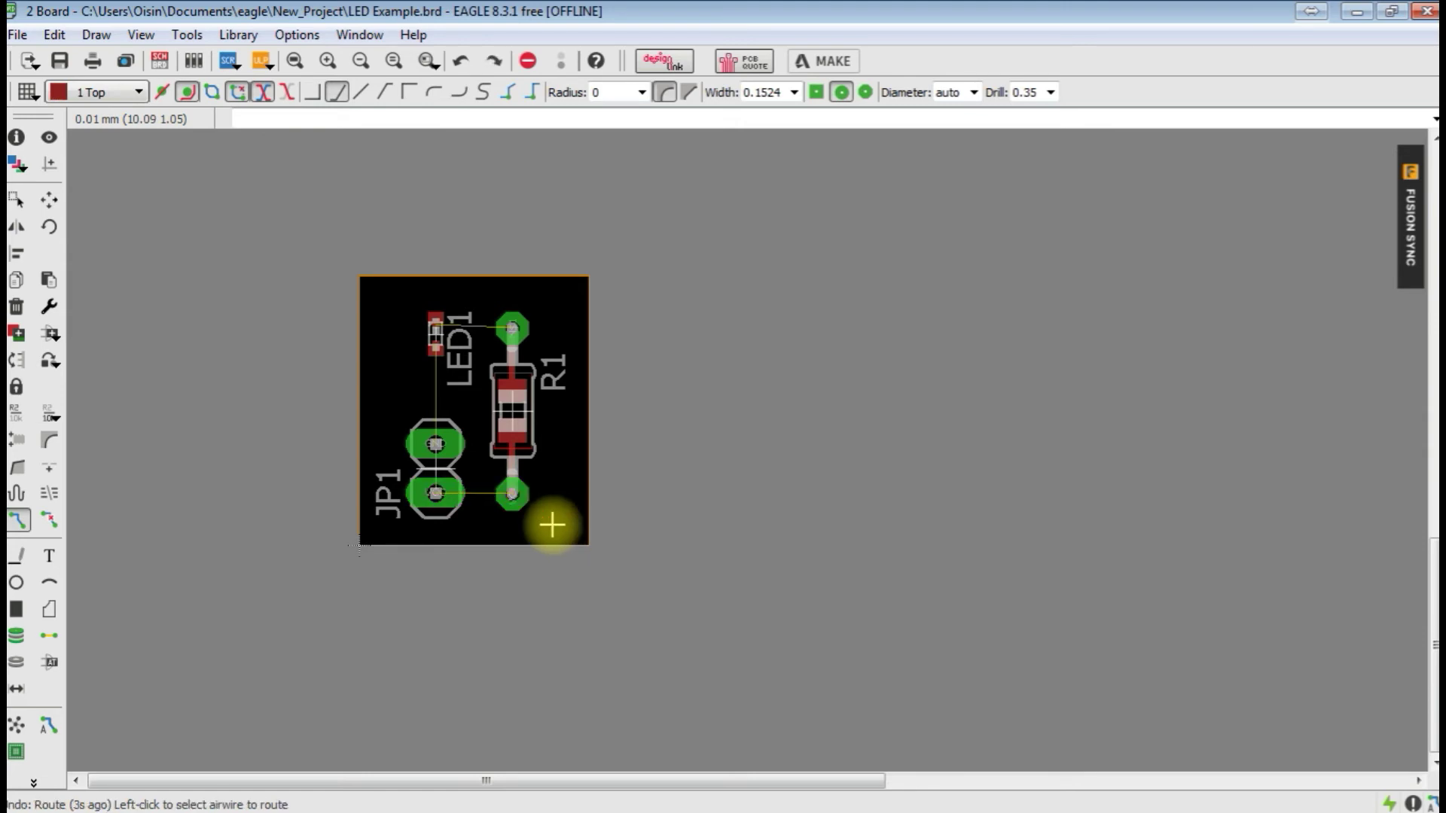
scroll(555, 524, up, 2)
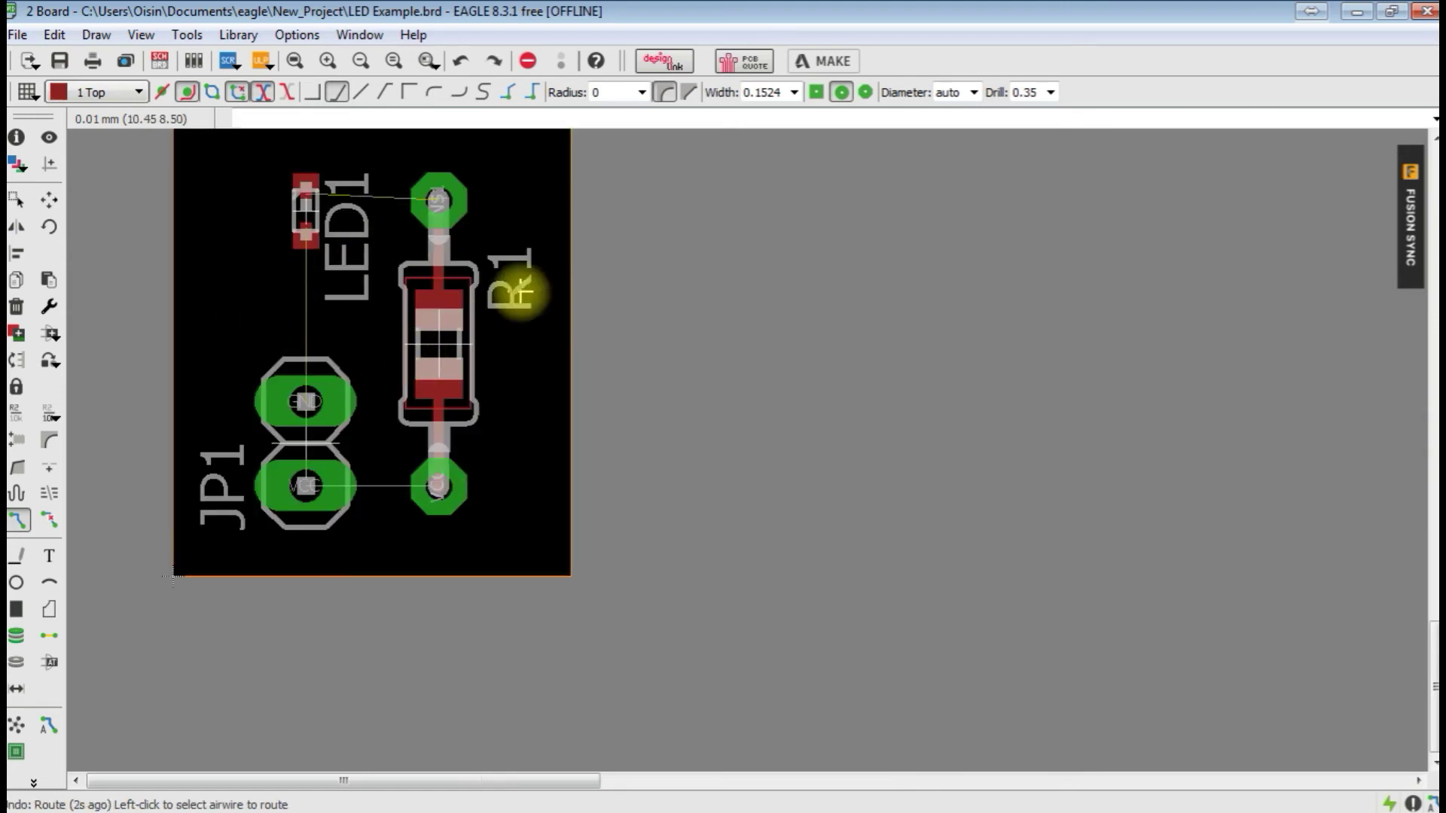
Route the GND trace from LED1 to JP1's GND pad at 0.8128 width
click(794, 92)
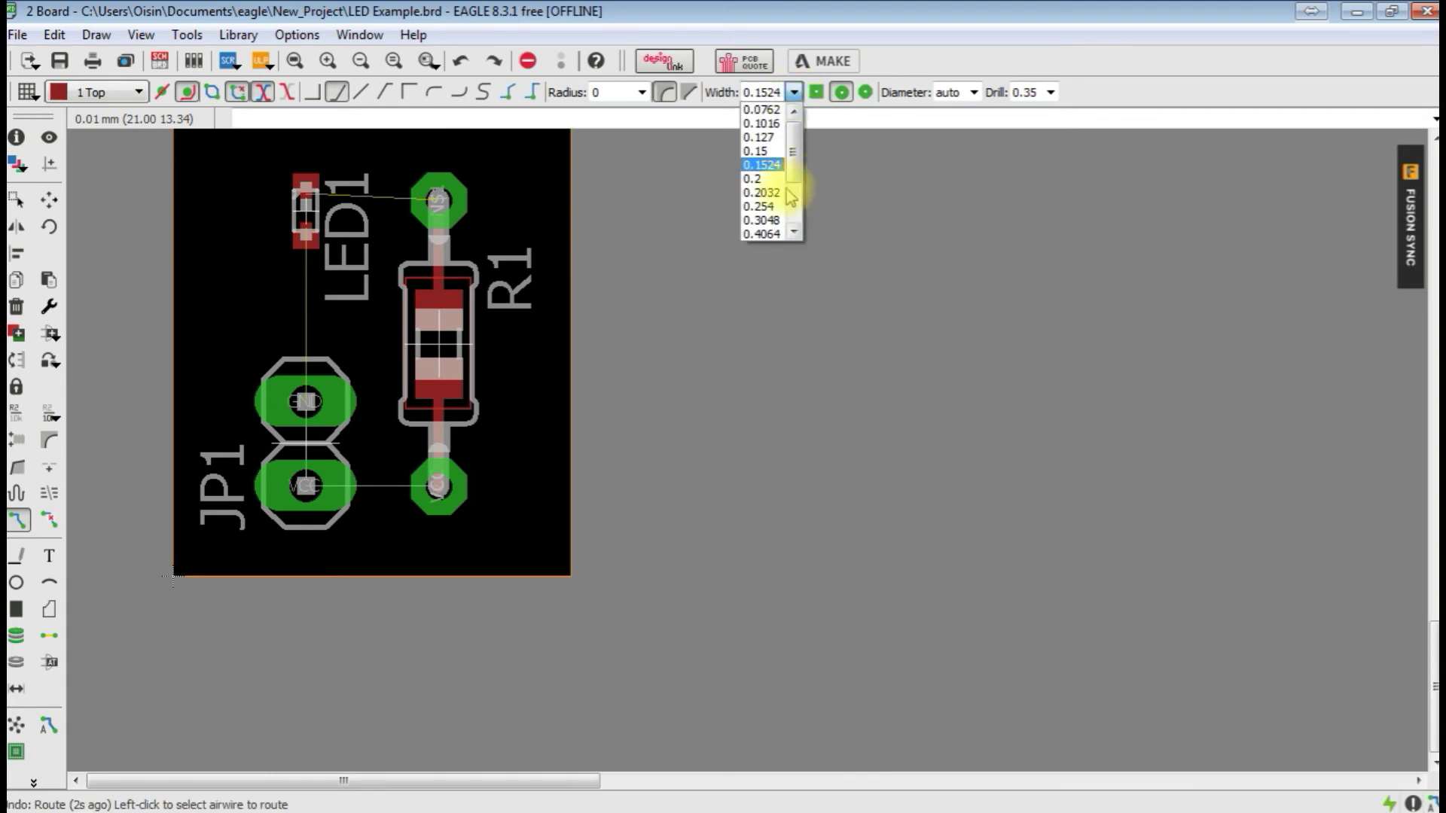
click(763, 220)
click(302, 235)
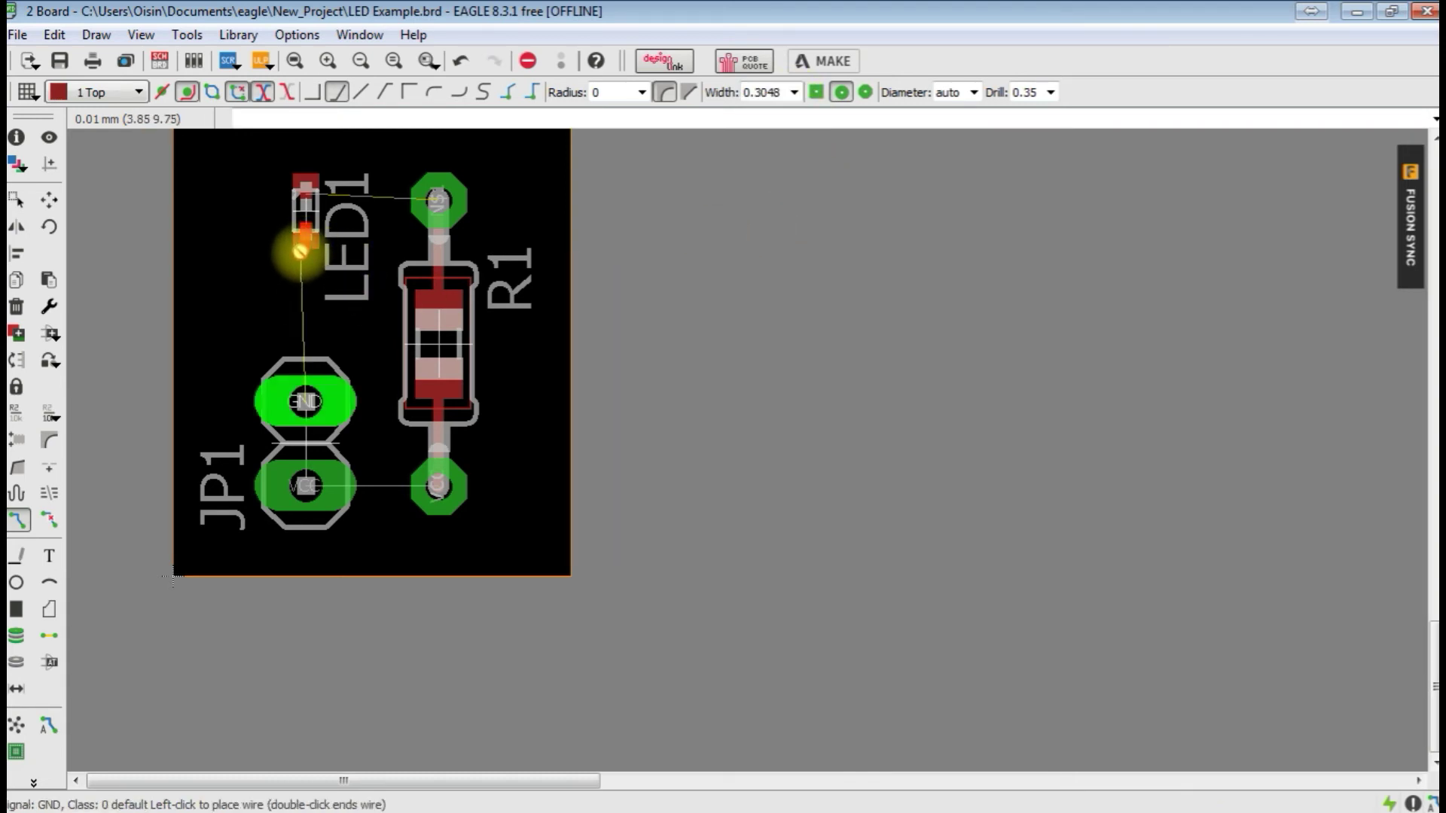
click(793, 91)
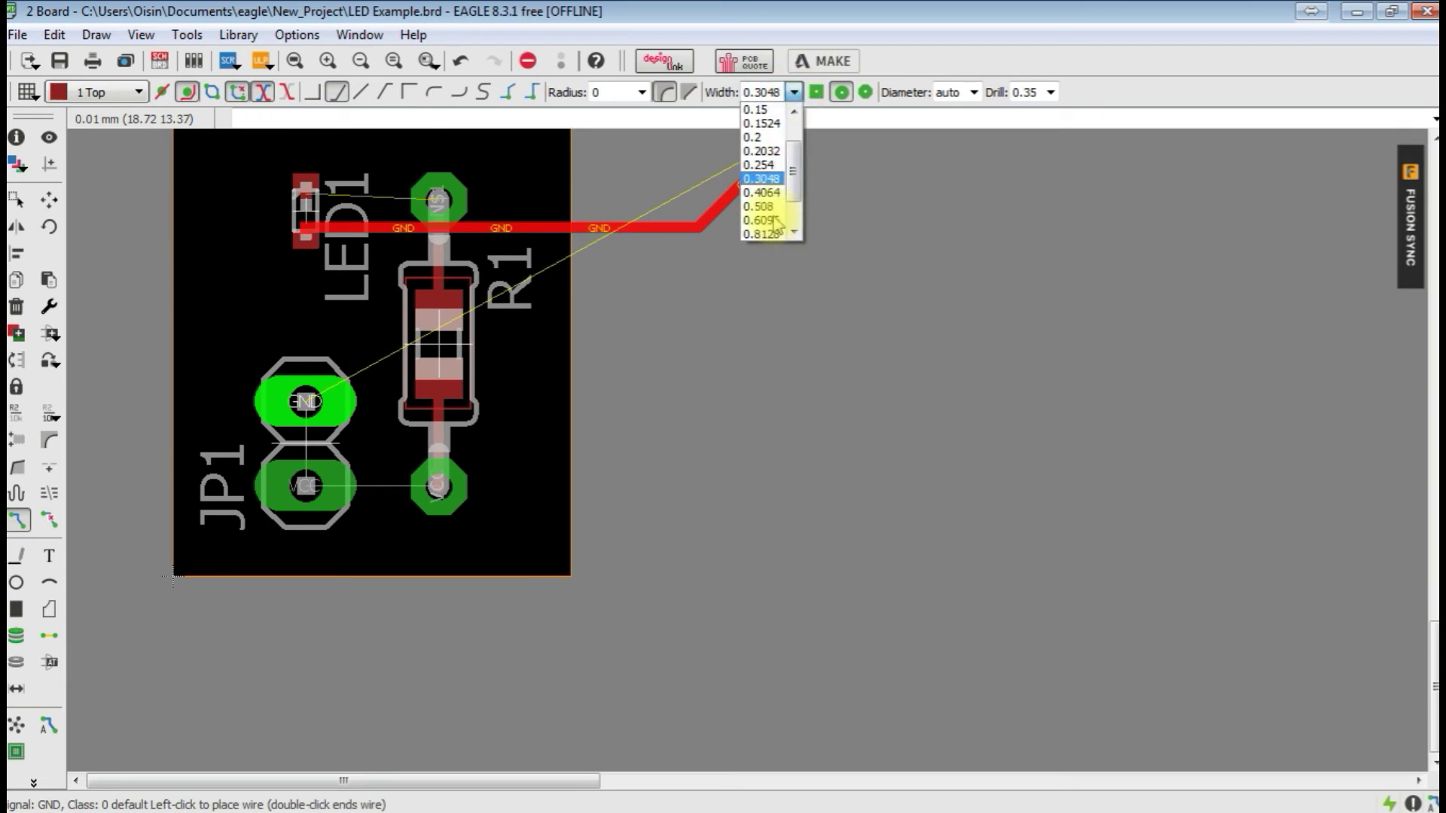
click(761, 164)
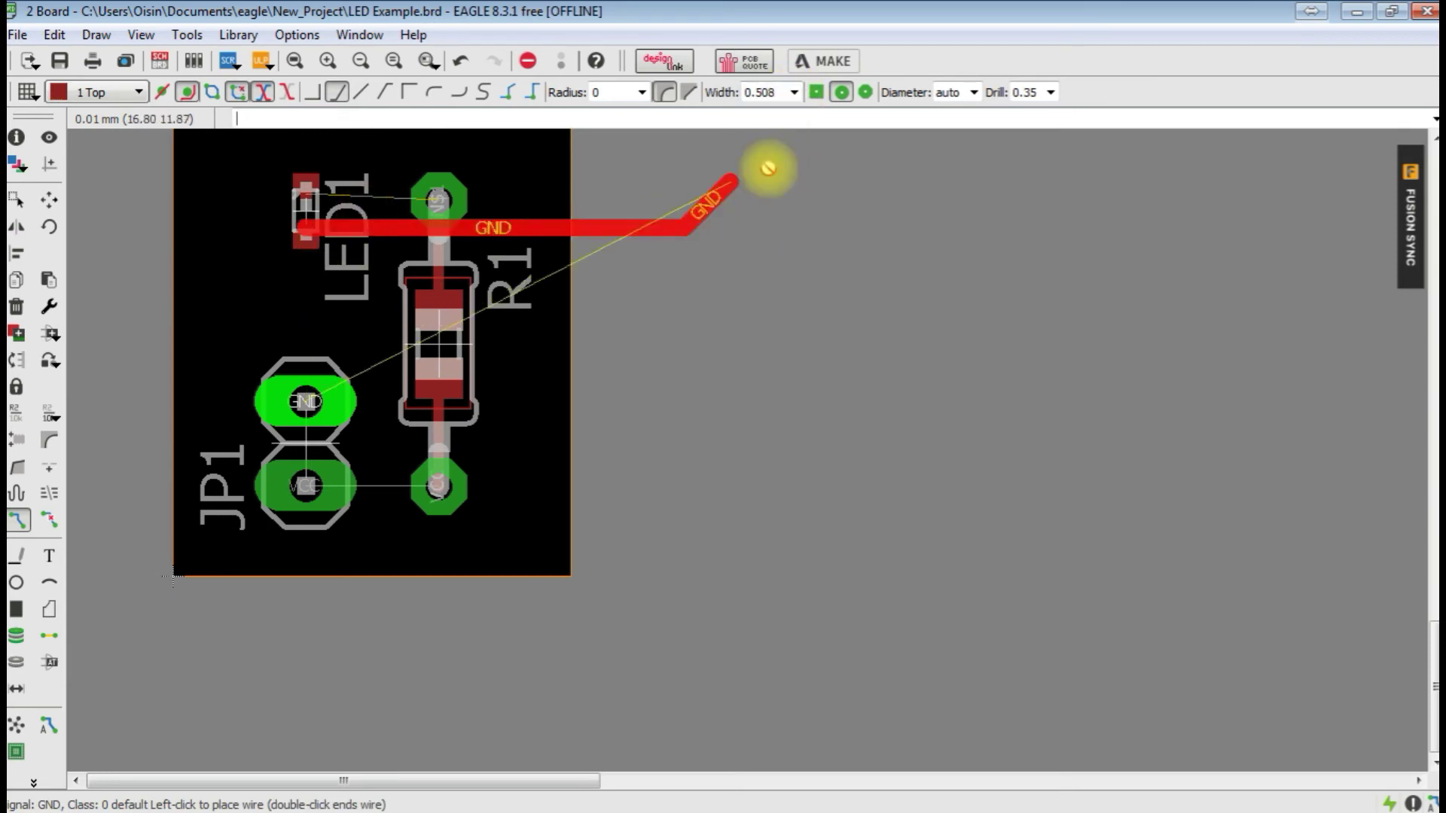
click(795, 93)
click(773, 191)
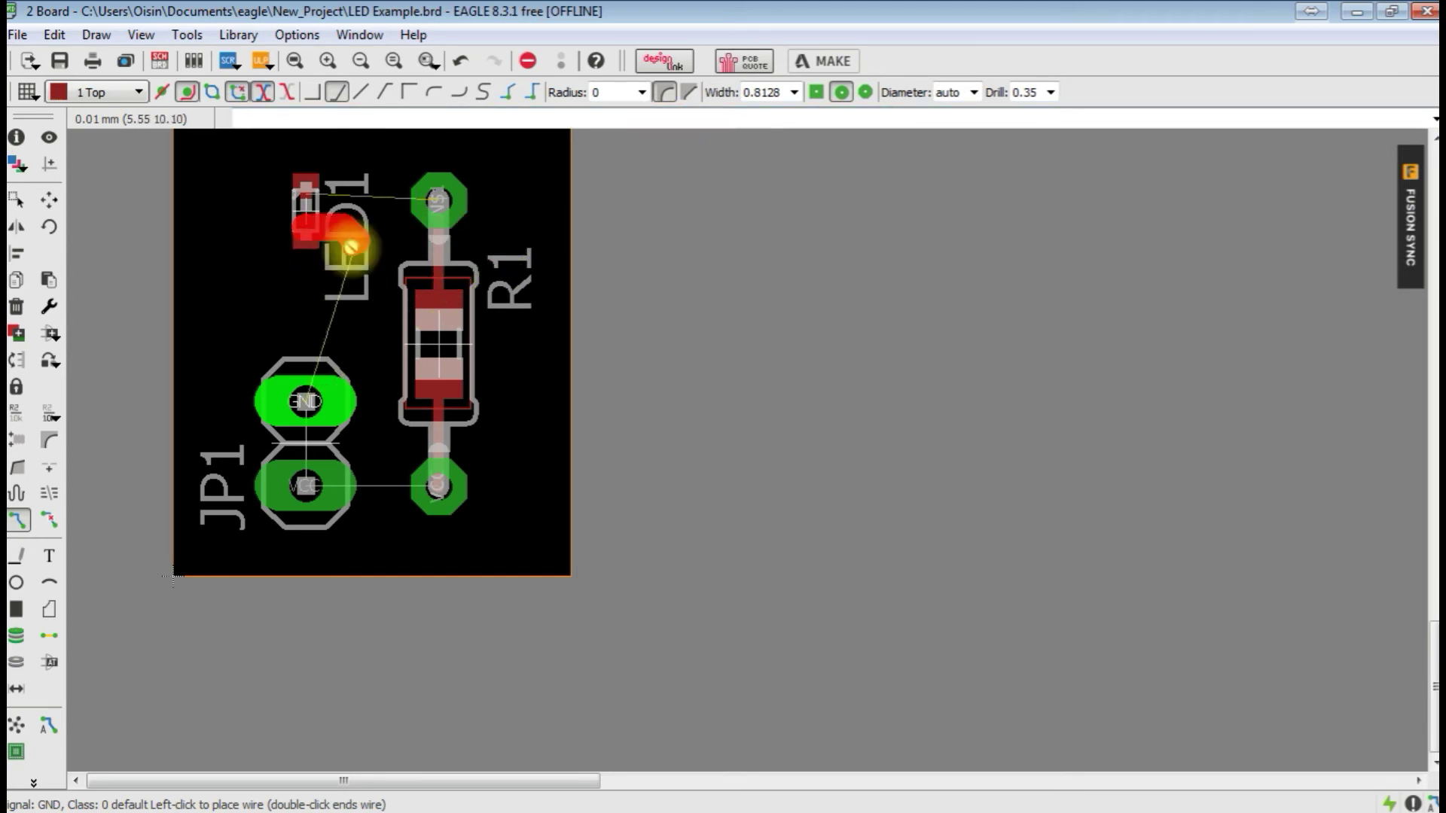
click(311, 405)
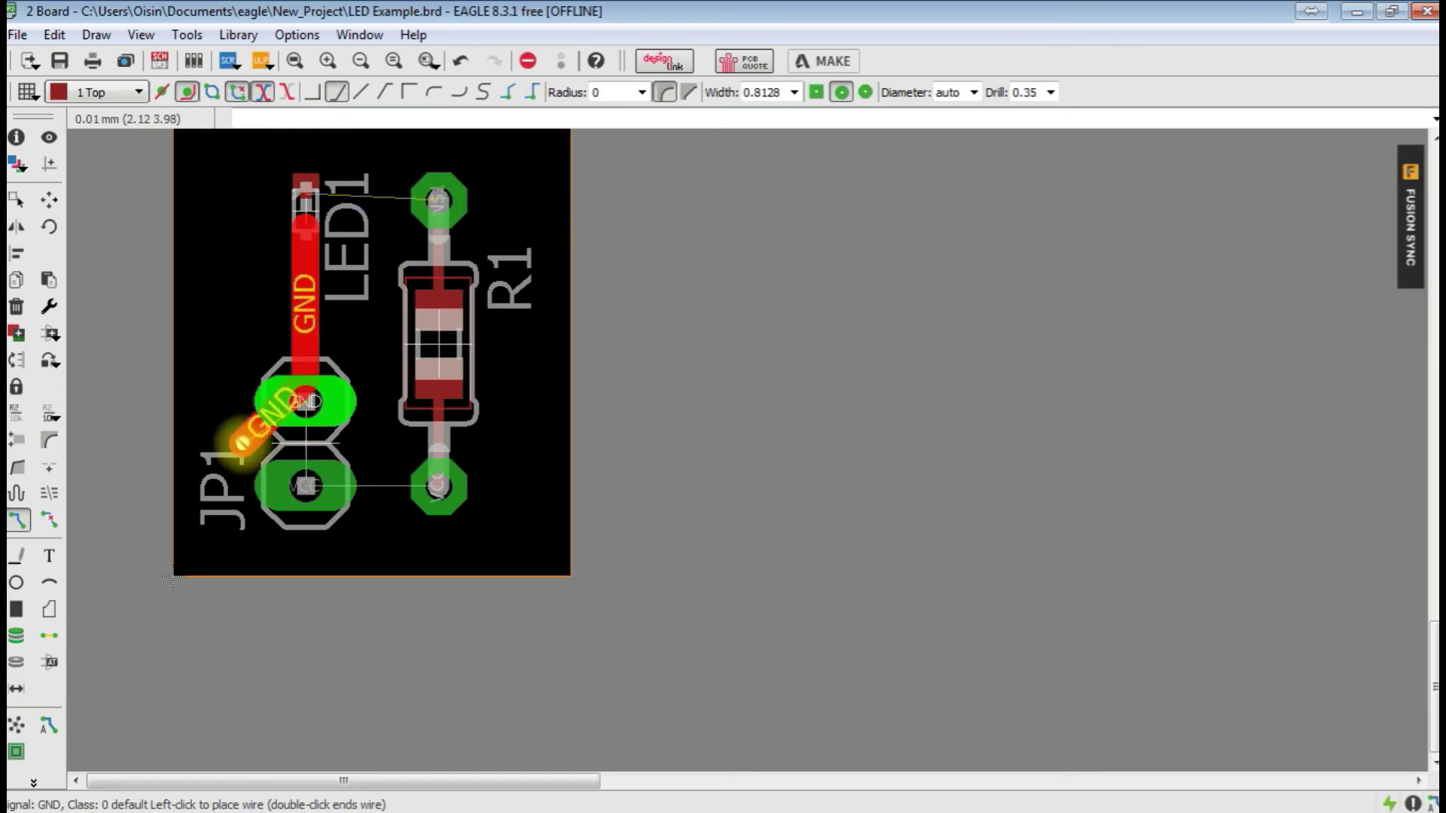
click(306, 401)
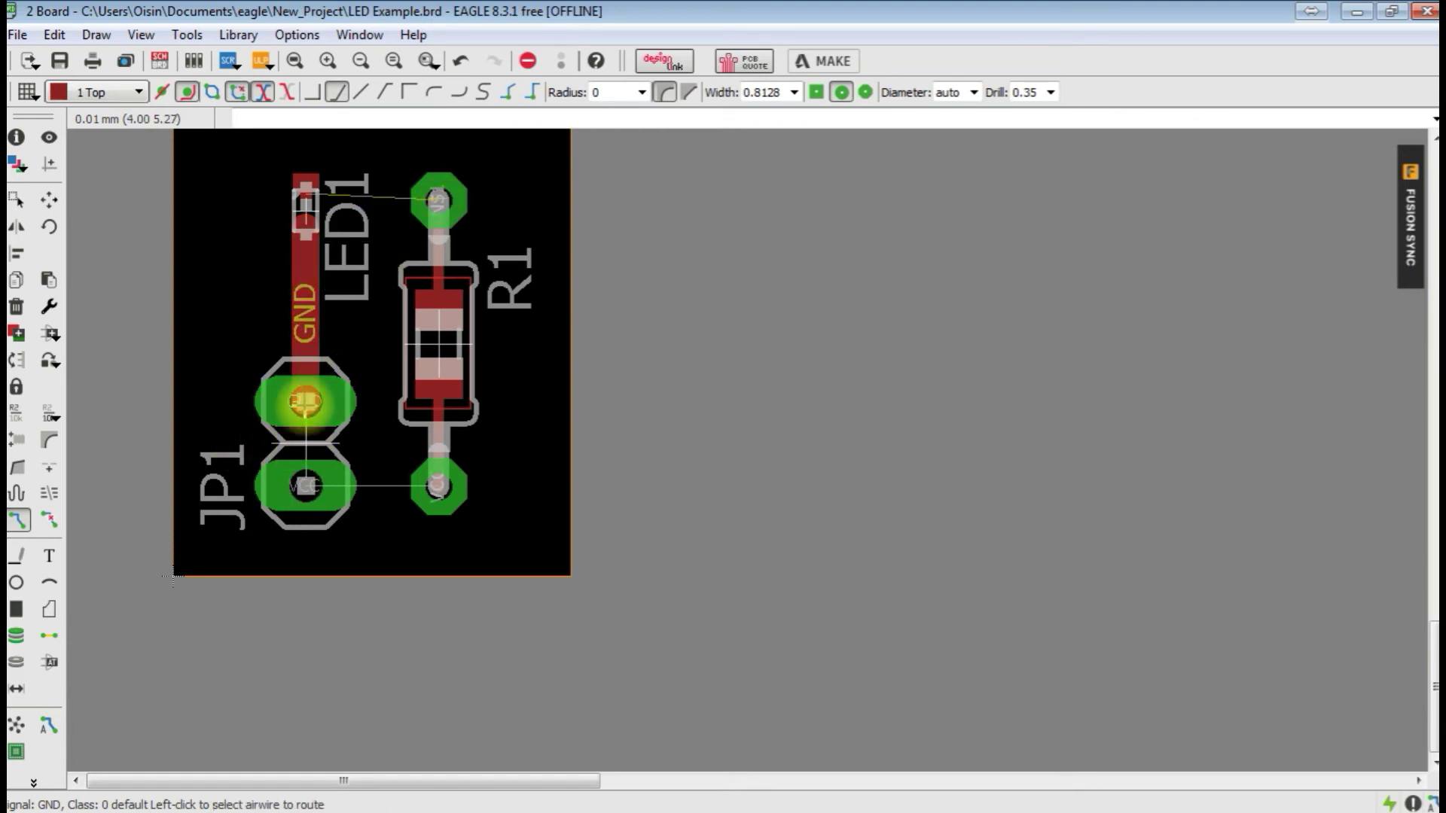
Route the N$1 trace from LED1 to R1's top pad
click(307, 199)
click(438, 199)
scroll(315, 188, up, 5)
scroll(364, 364, down, 4)
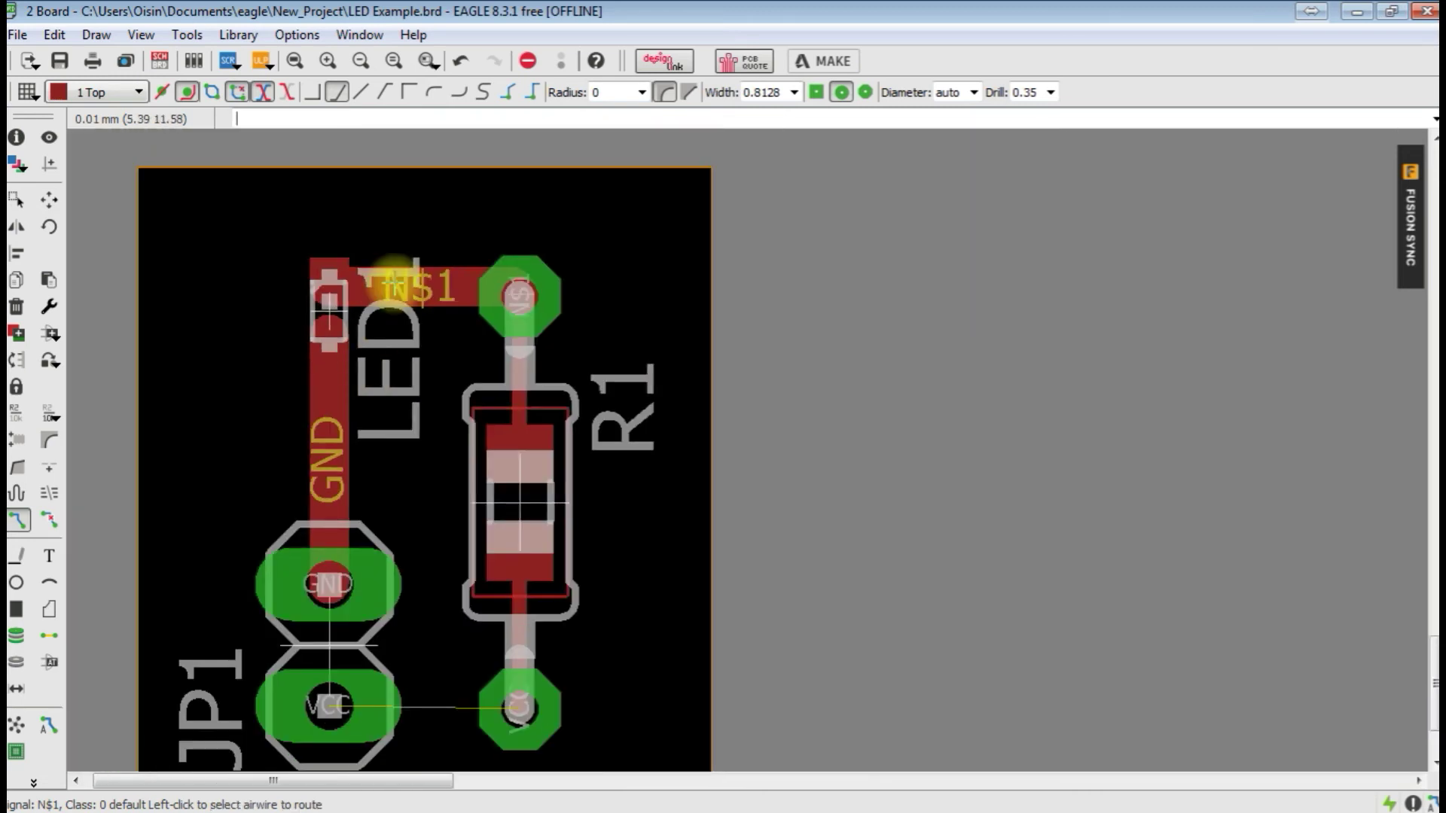
Narrow the N$1 trace to a width of 0.4064
right_click(422, 294)
click(491, 595)
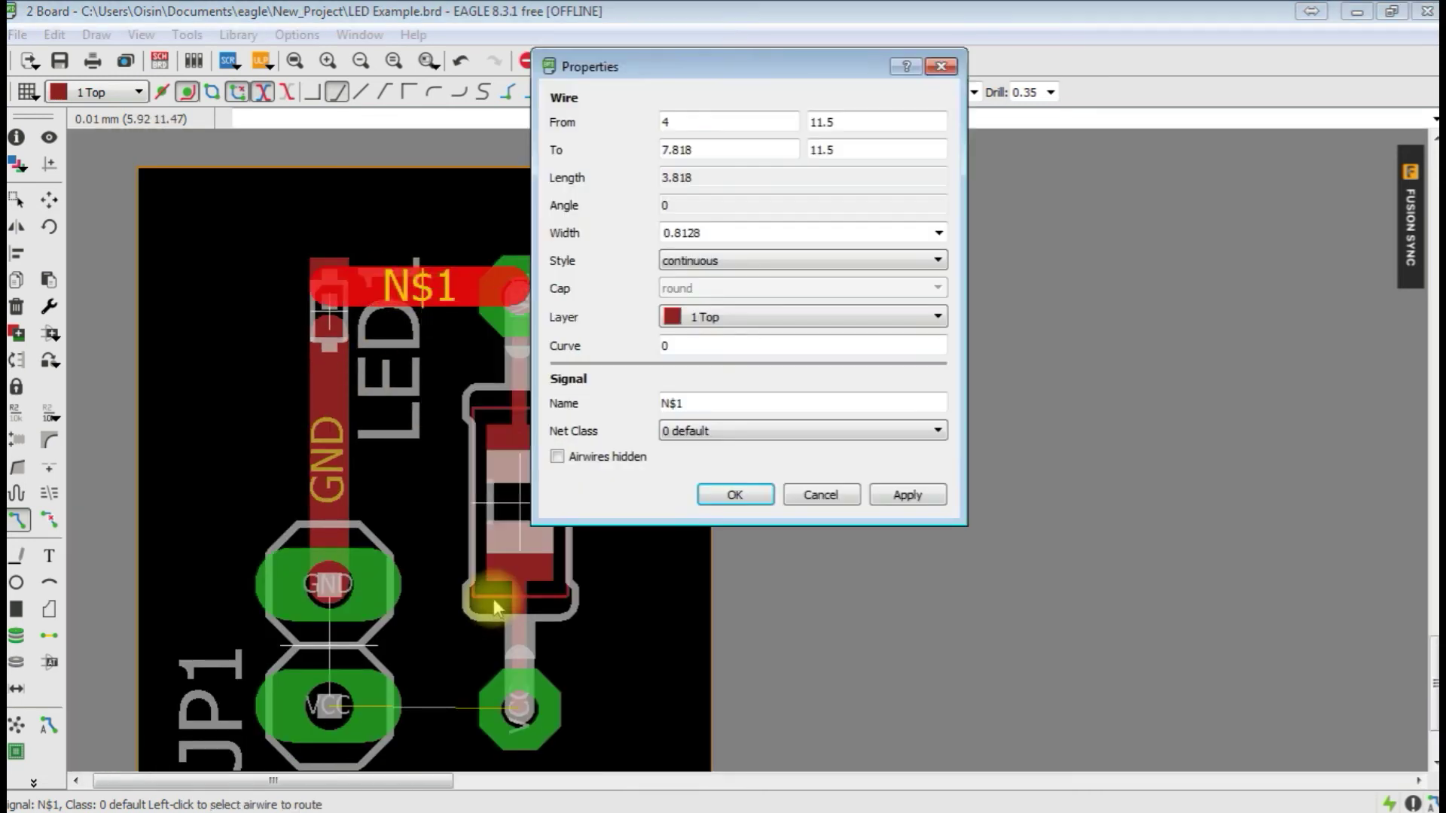
click(938, 232)
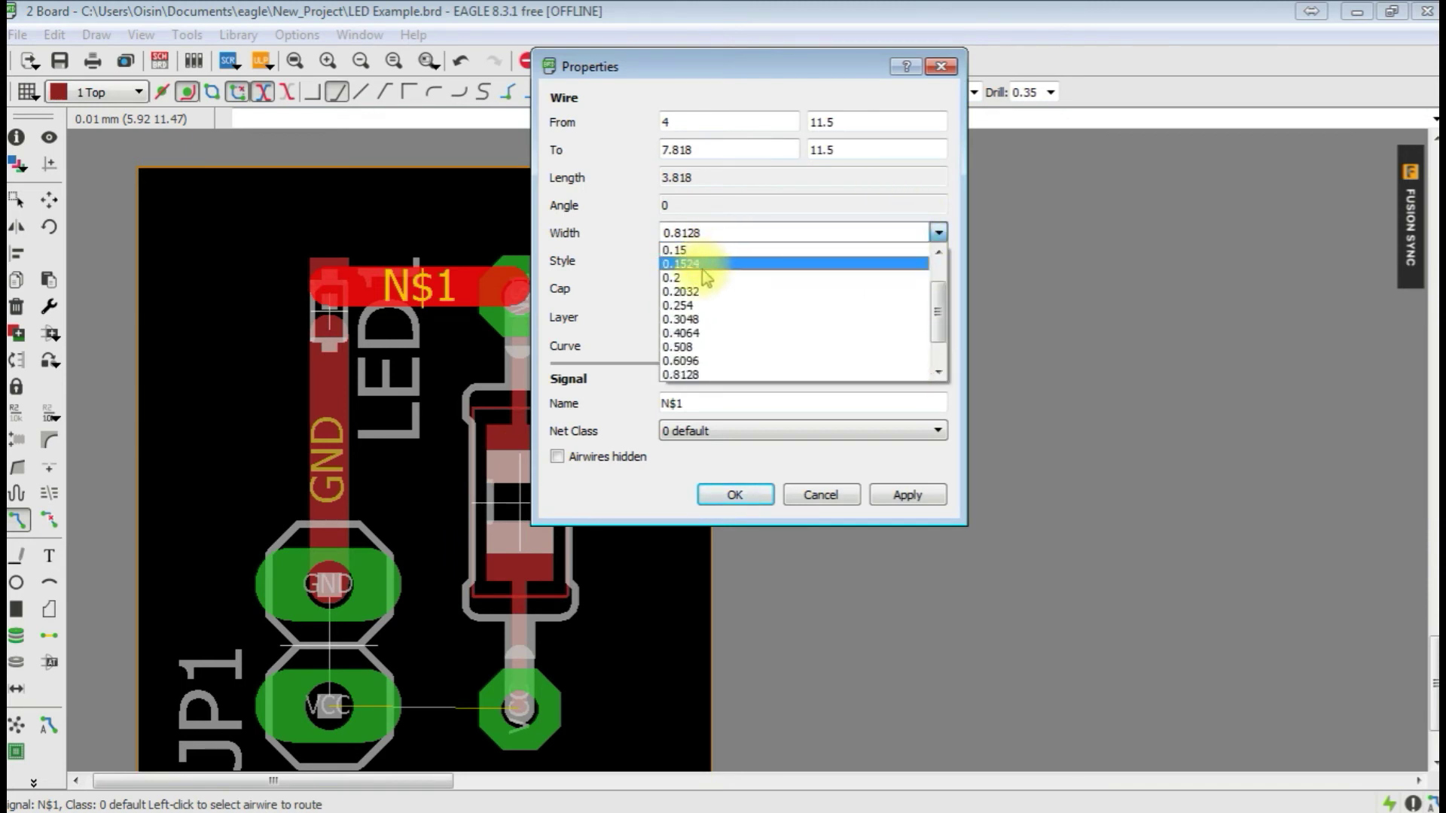
click(719, 333)
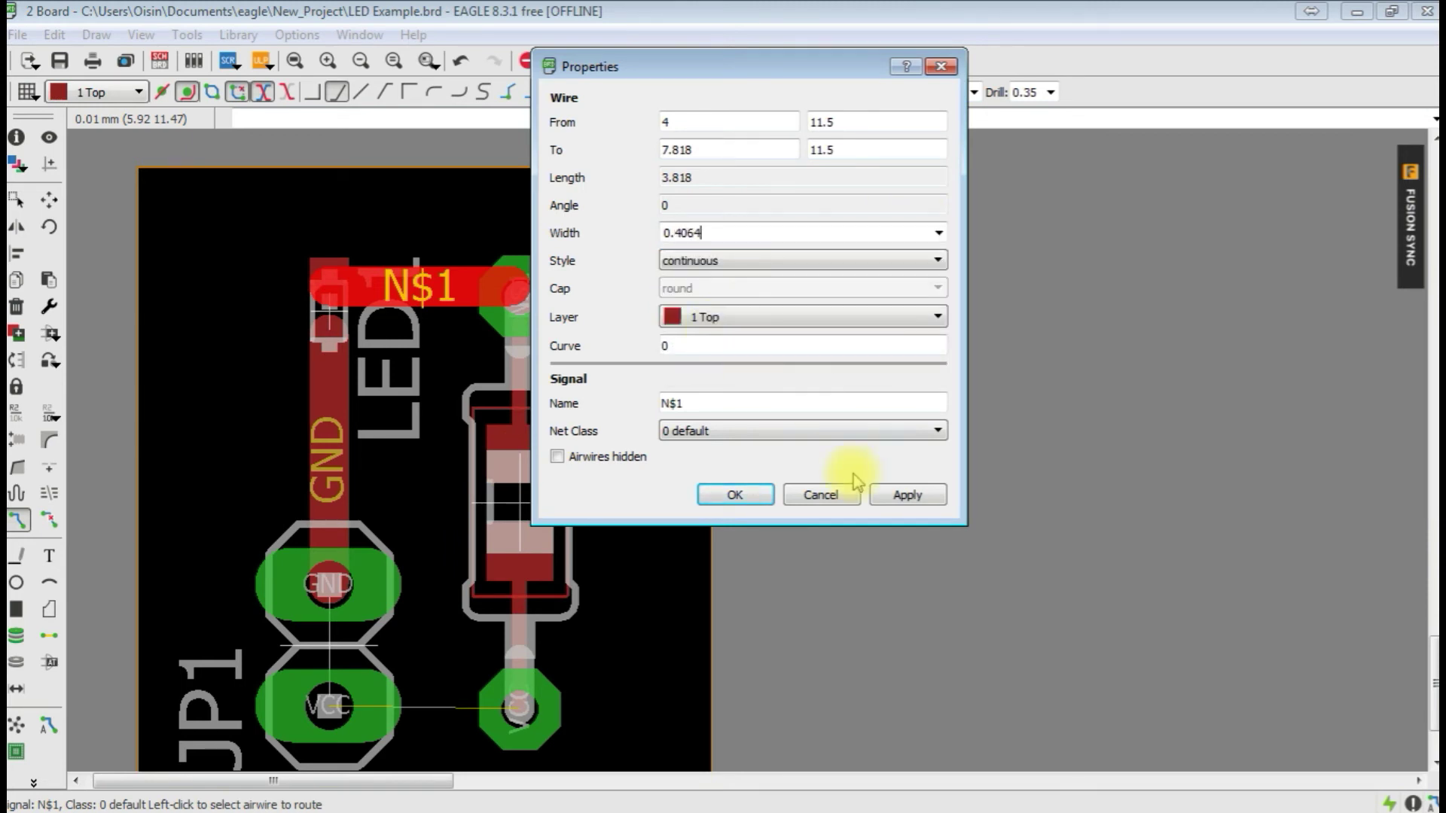
click(926, 494)
click(735, 496)
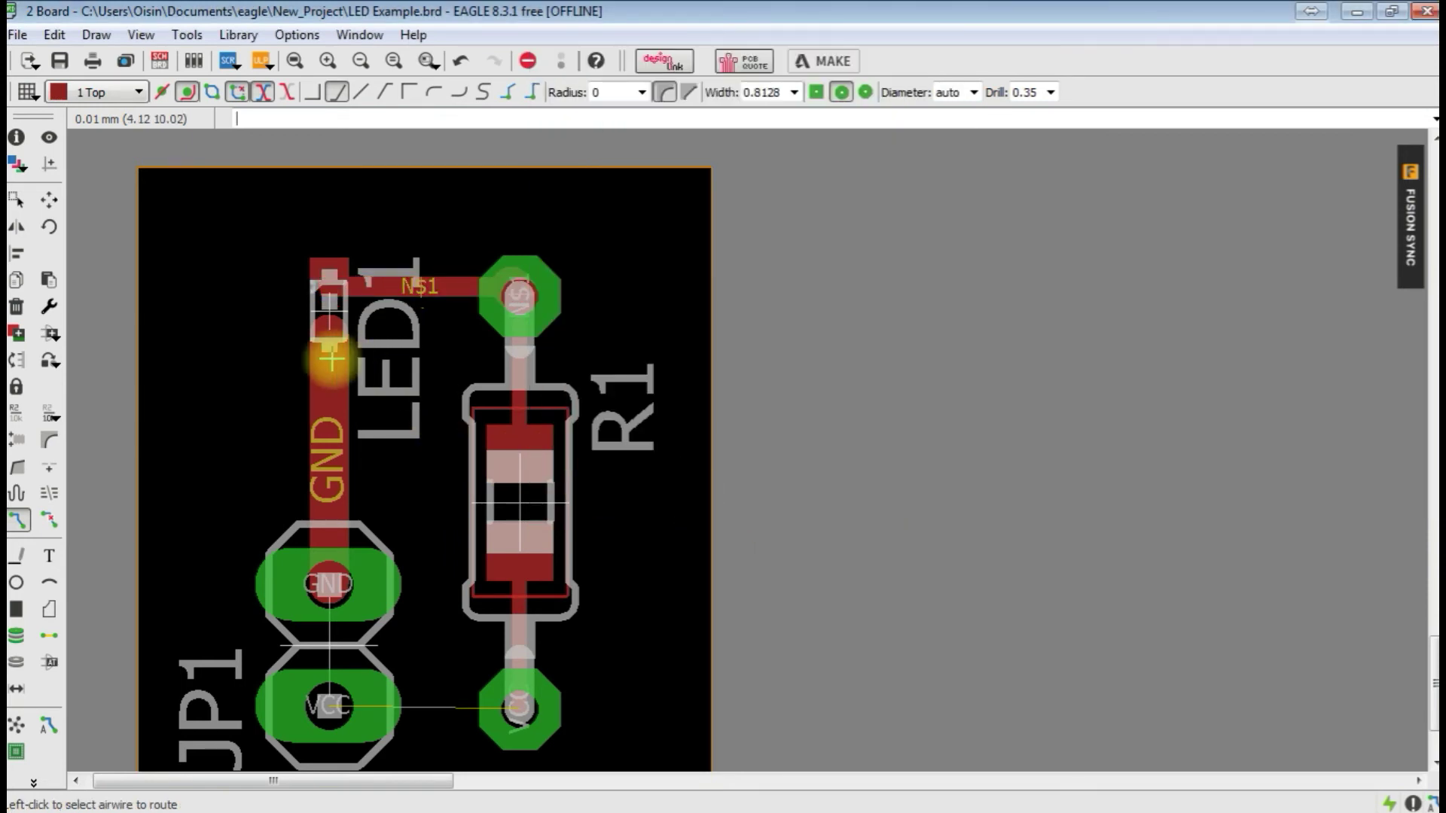
Narrow the GND trace to 0.4064, keeping it on layer 1 Top
right_click(338, 446)
click(399, 755)
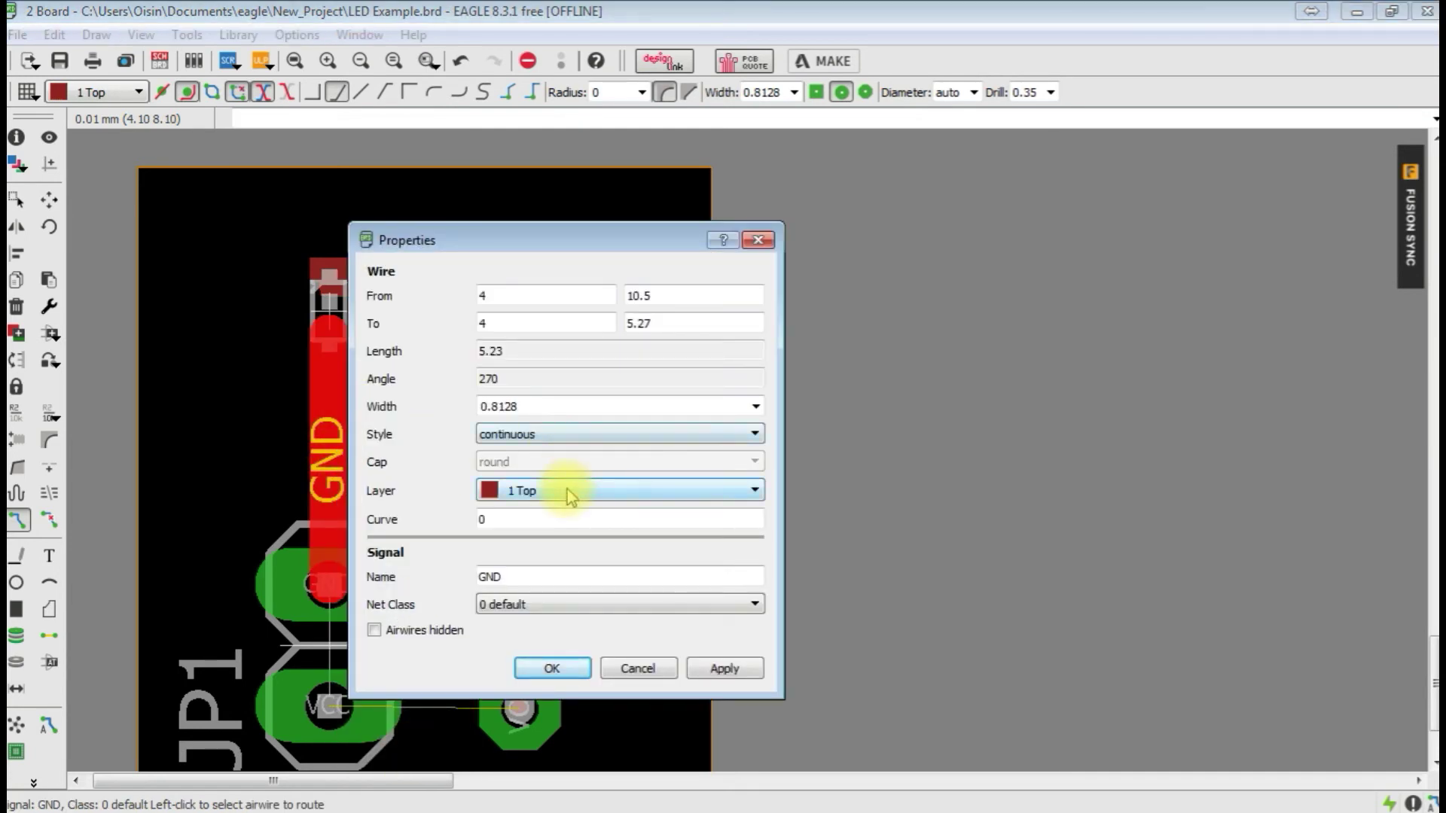
click(566, 491)
click(563, 497)
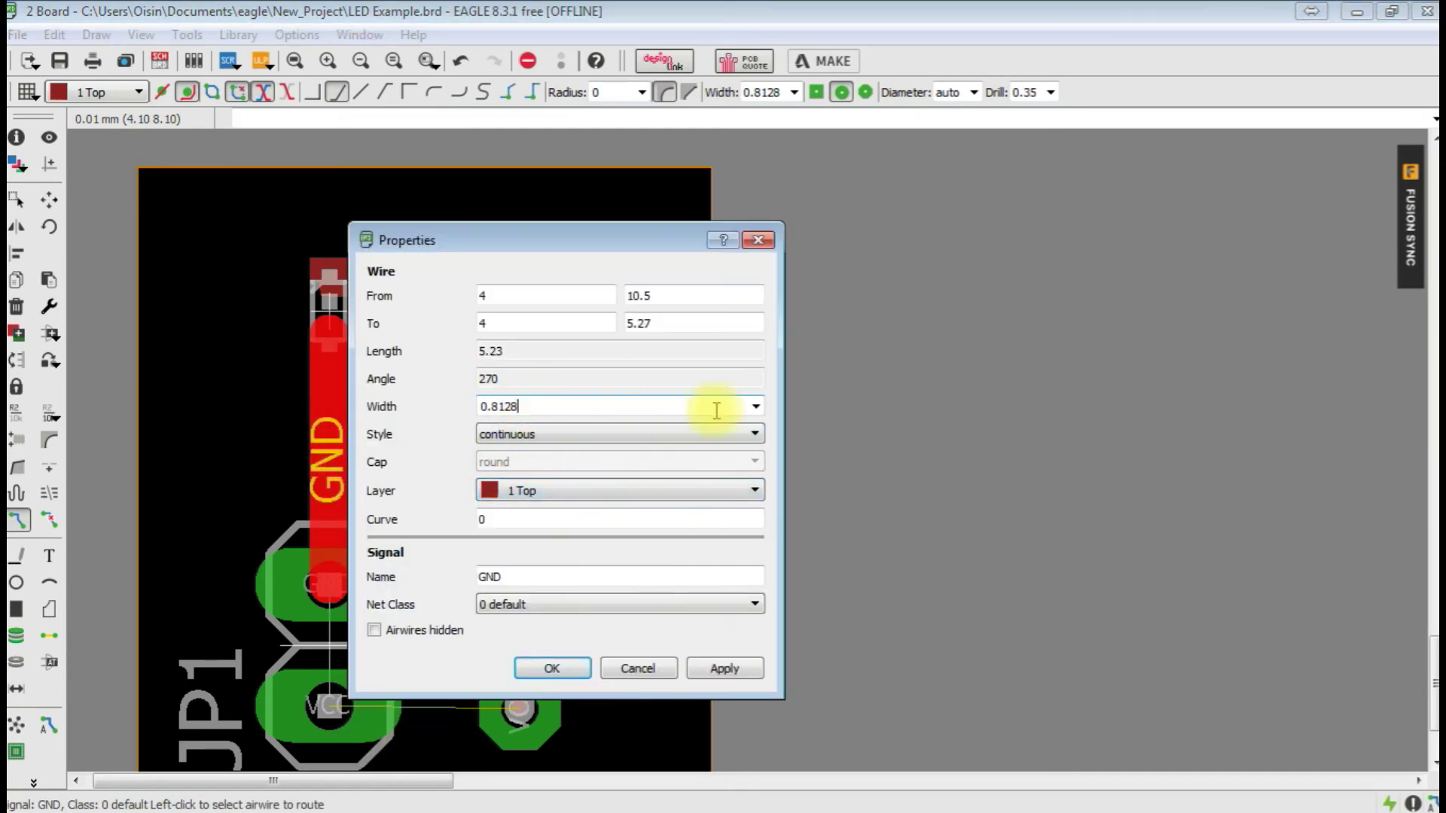
click(754, 407)
click(550, 507)
click(725, 669)
click(557, 667)
scroll(354, 391, up, 3)
scroll(326, 319, down, 2)
scroll(294, 278, up, 2)
scroll(297, 185, down, 3)
scroll(313, 284, up, 3)
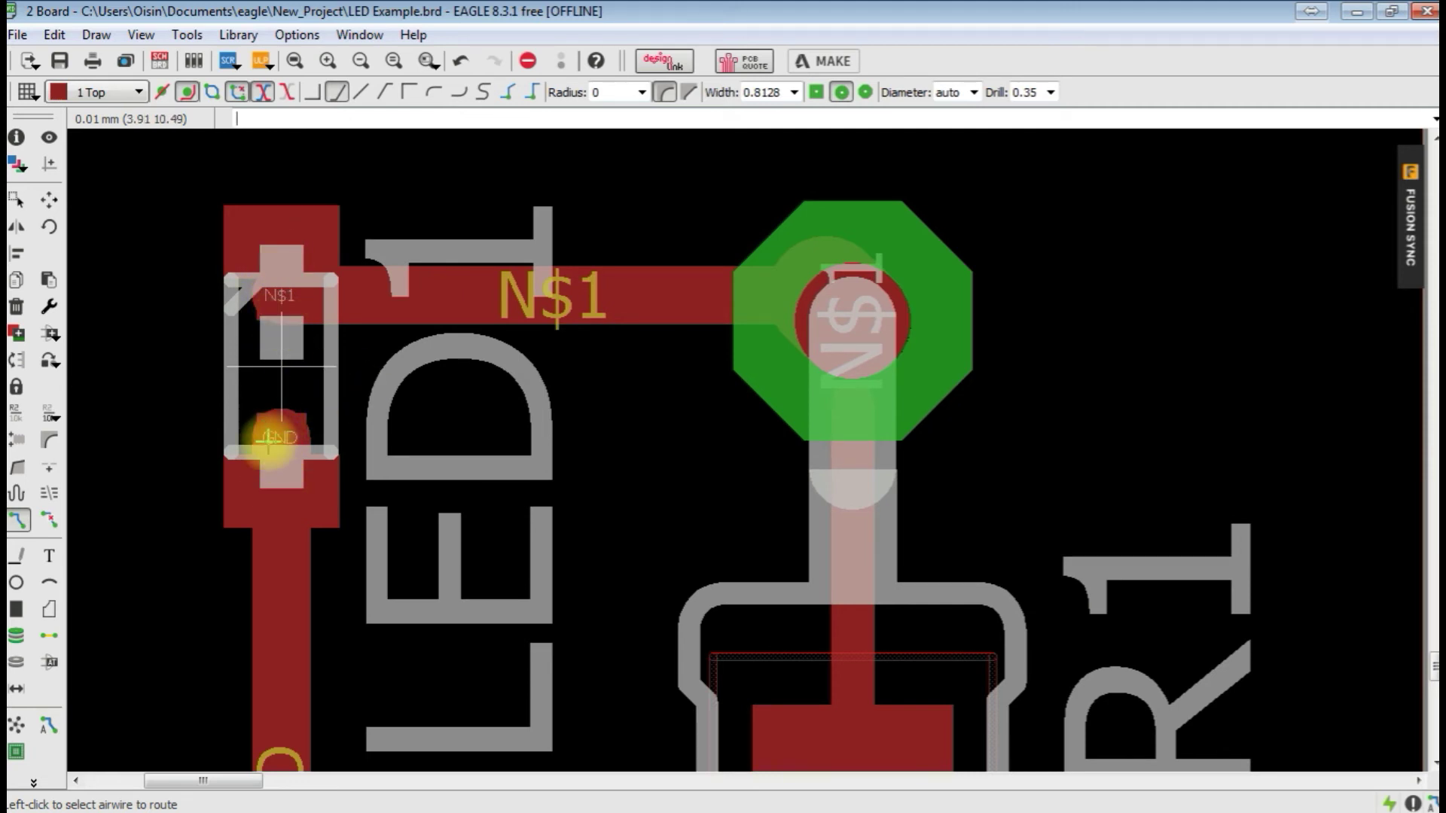
scroll(273, 441, down, 5)
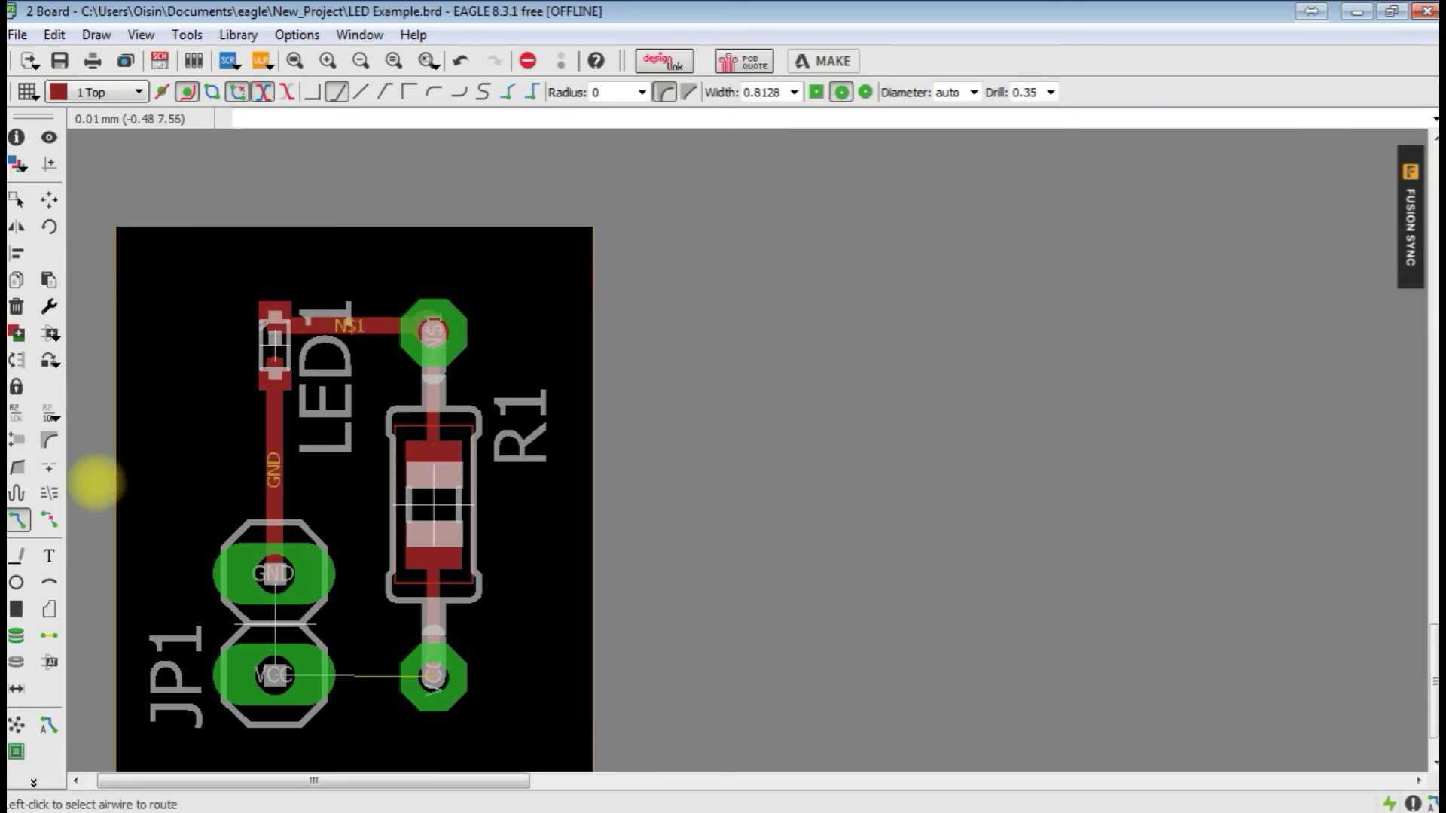
Route a 0.4064-wide VCC trace from JP1's VCC pad to R1's lower pad, redoing the first attempt
click(794, 91)
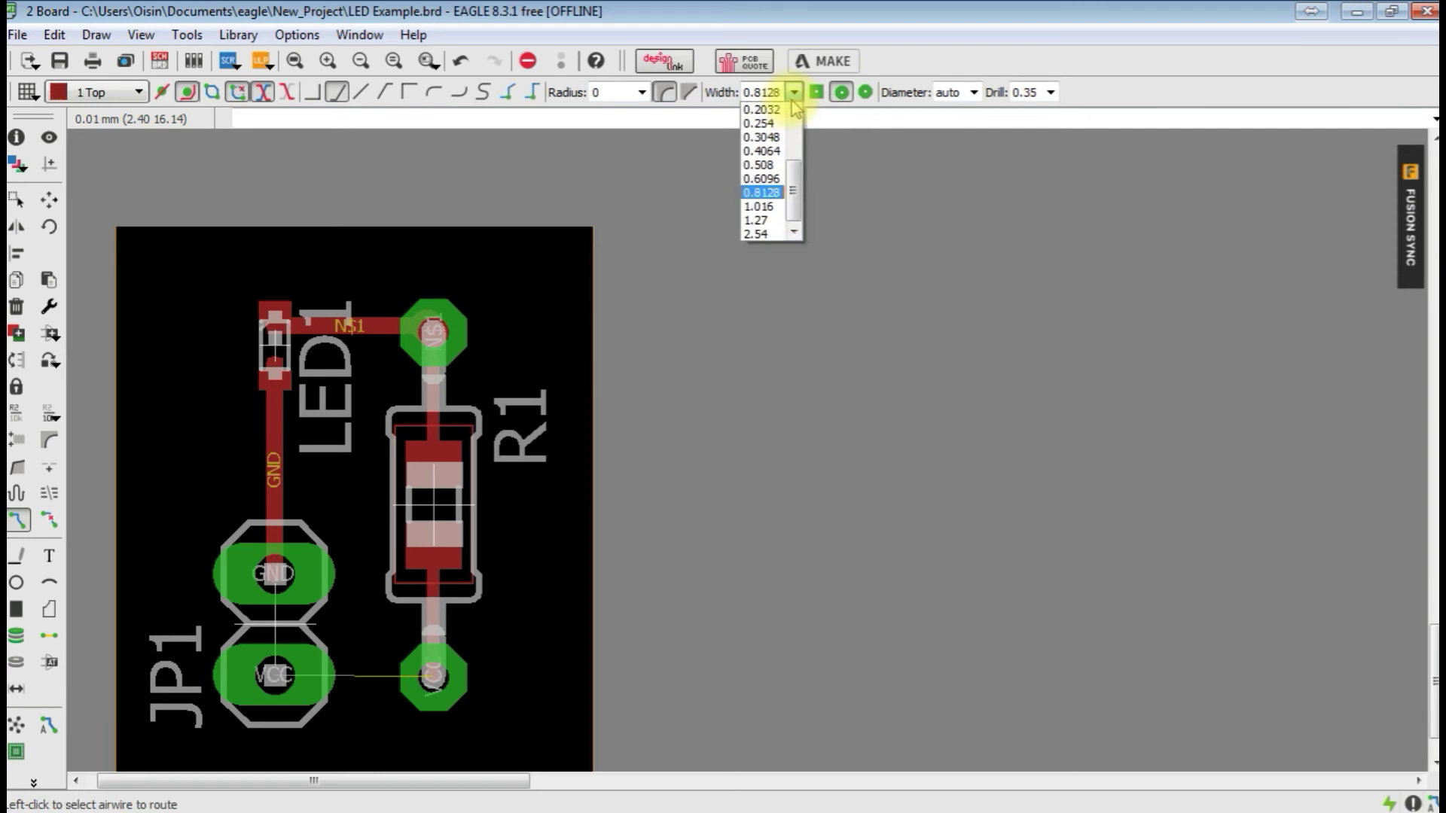
click(761, 150)
click(281, 672)
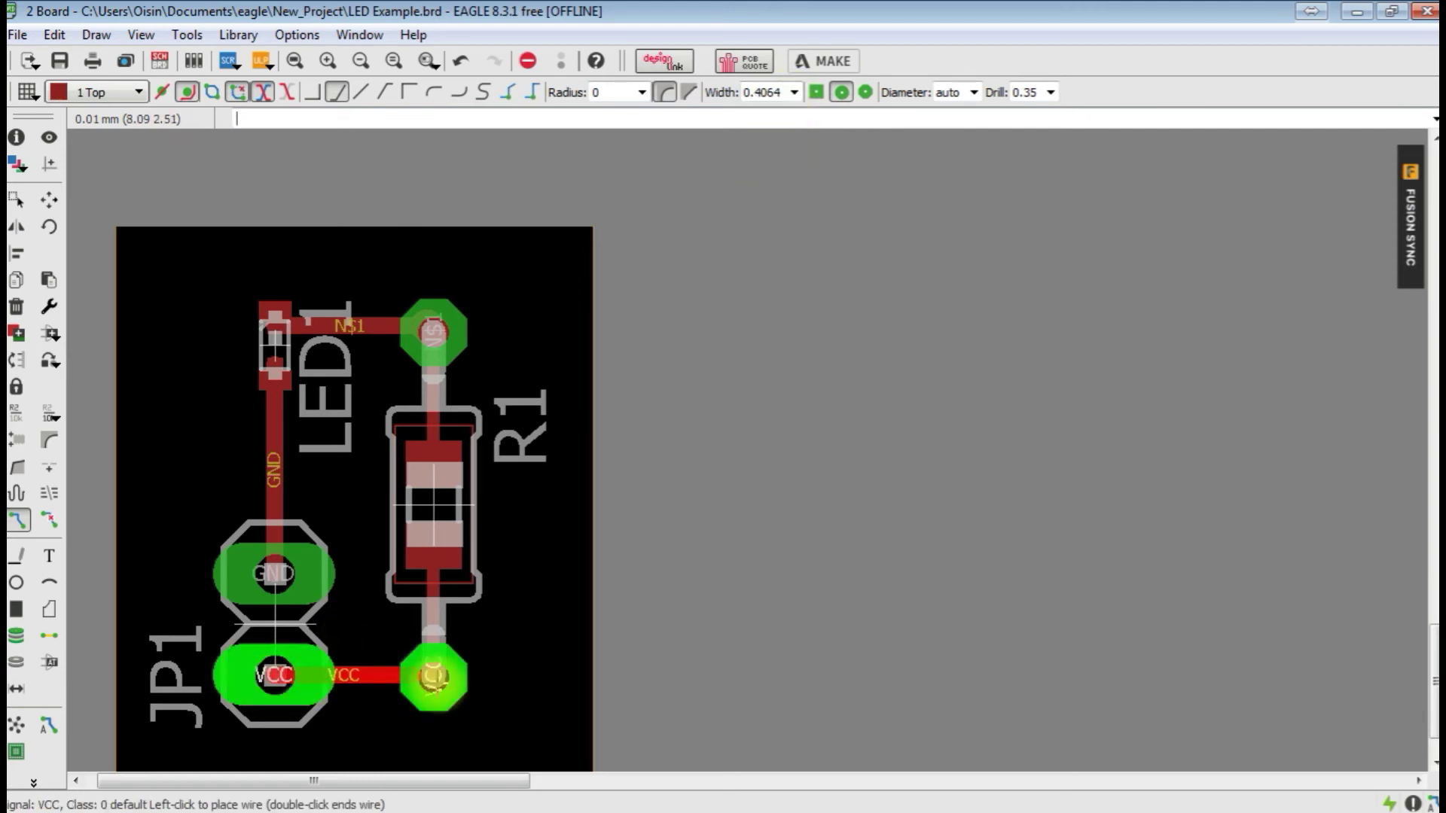
click(434, 677)
scroll(434, 676, up, 5)
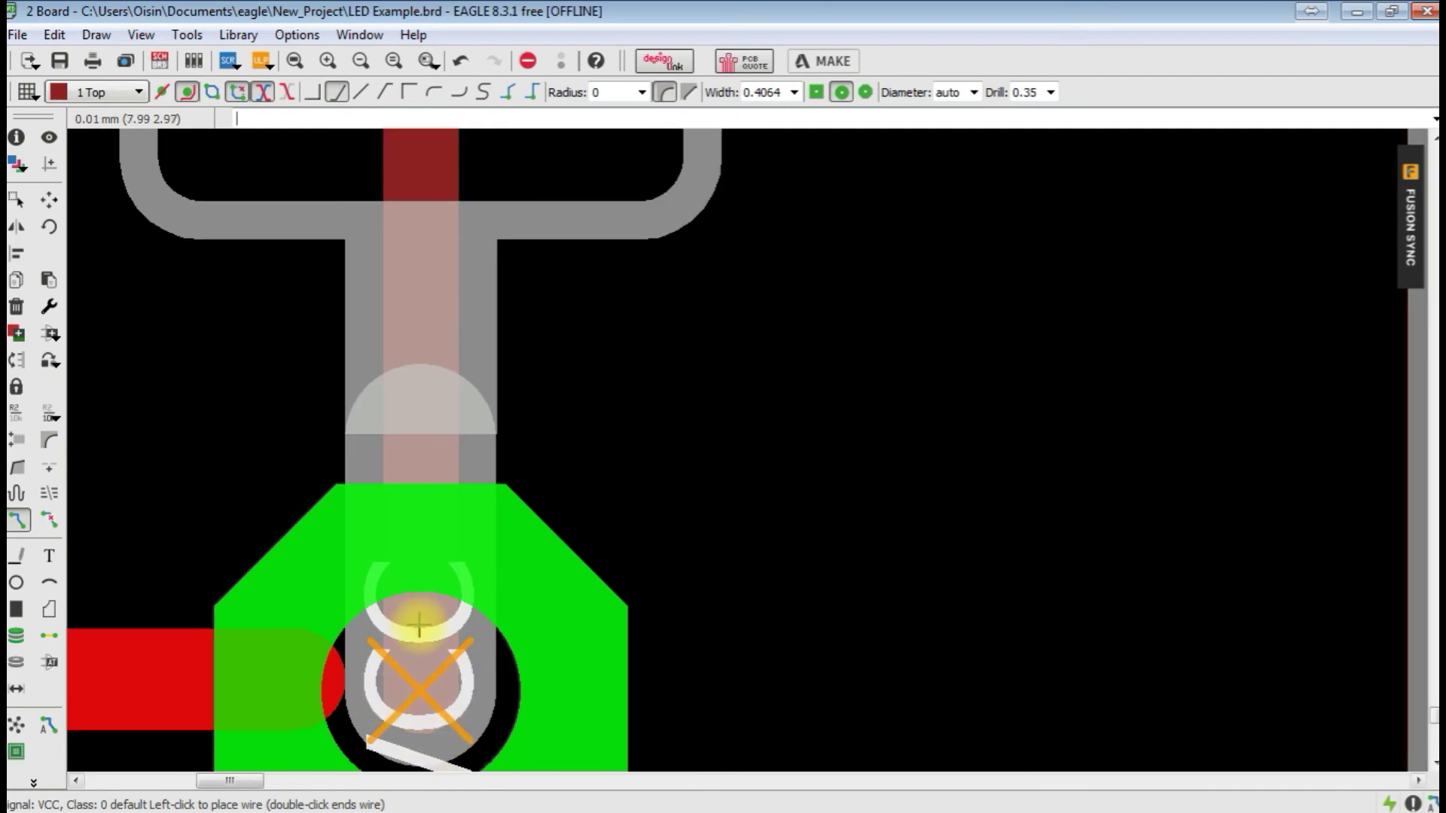
scroll(423, 684, down, 2)
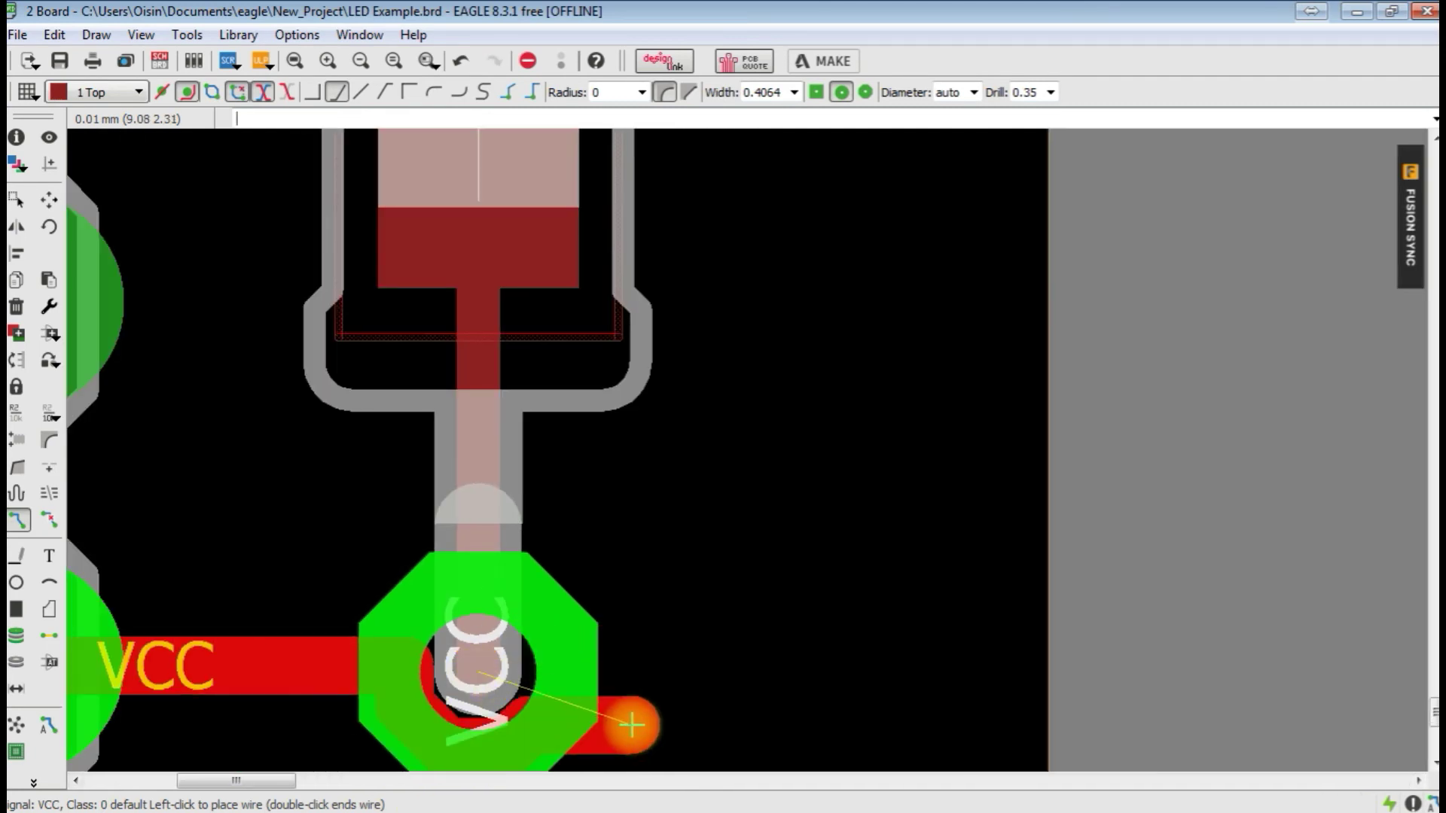
click(632, 721)
scroll(678, 603, down, 4)
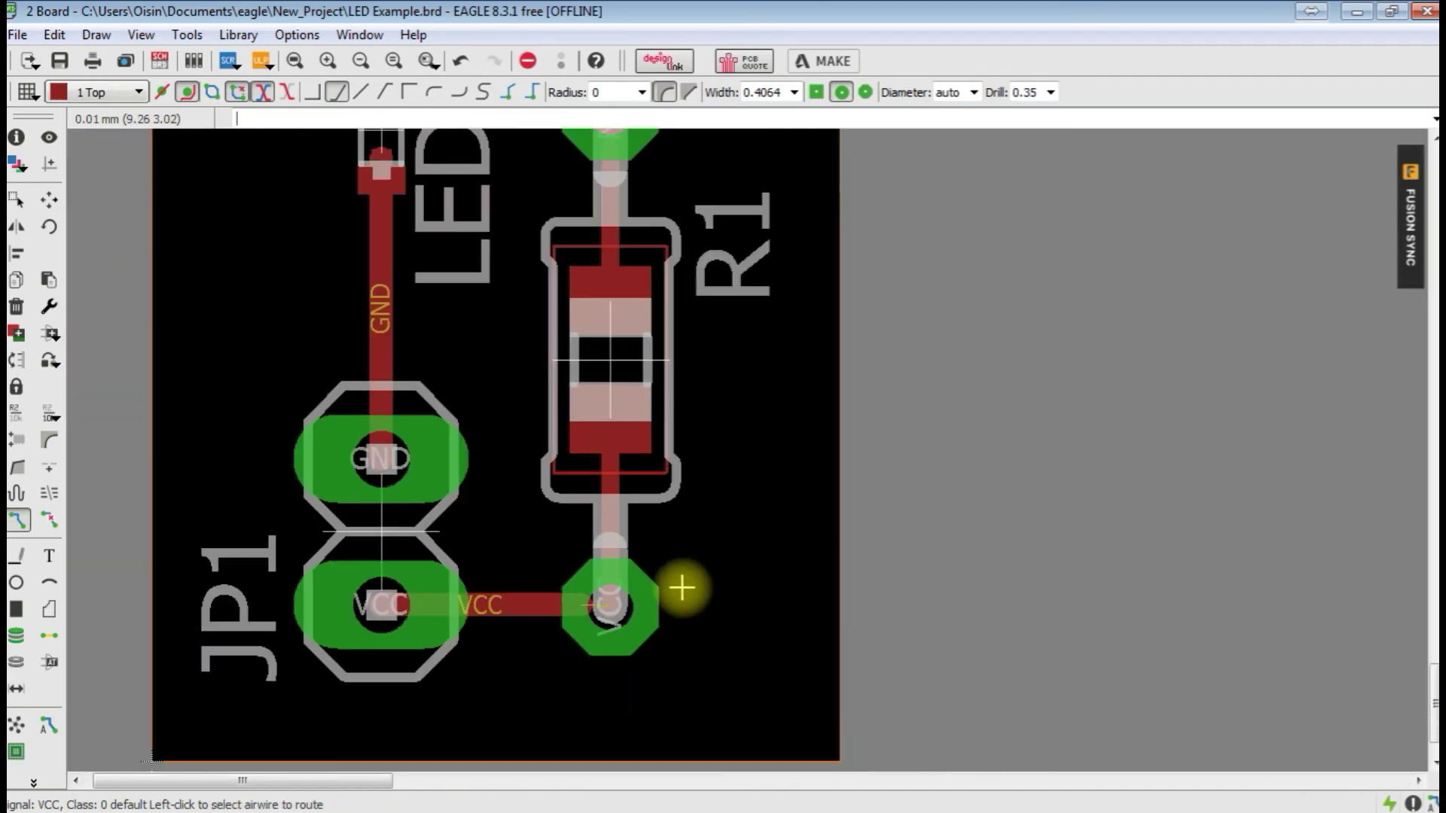
scroll(681, 587, up, 2)
key(ctrl+z)
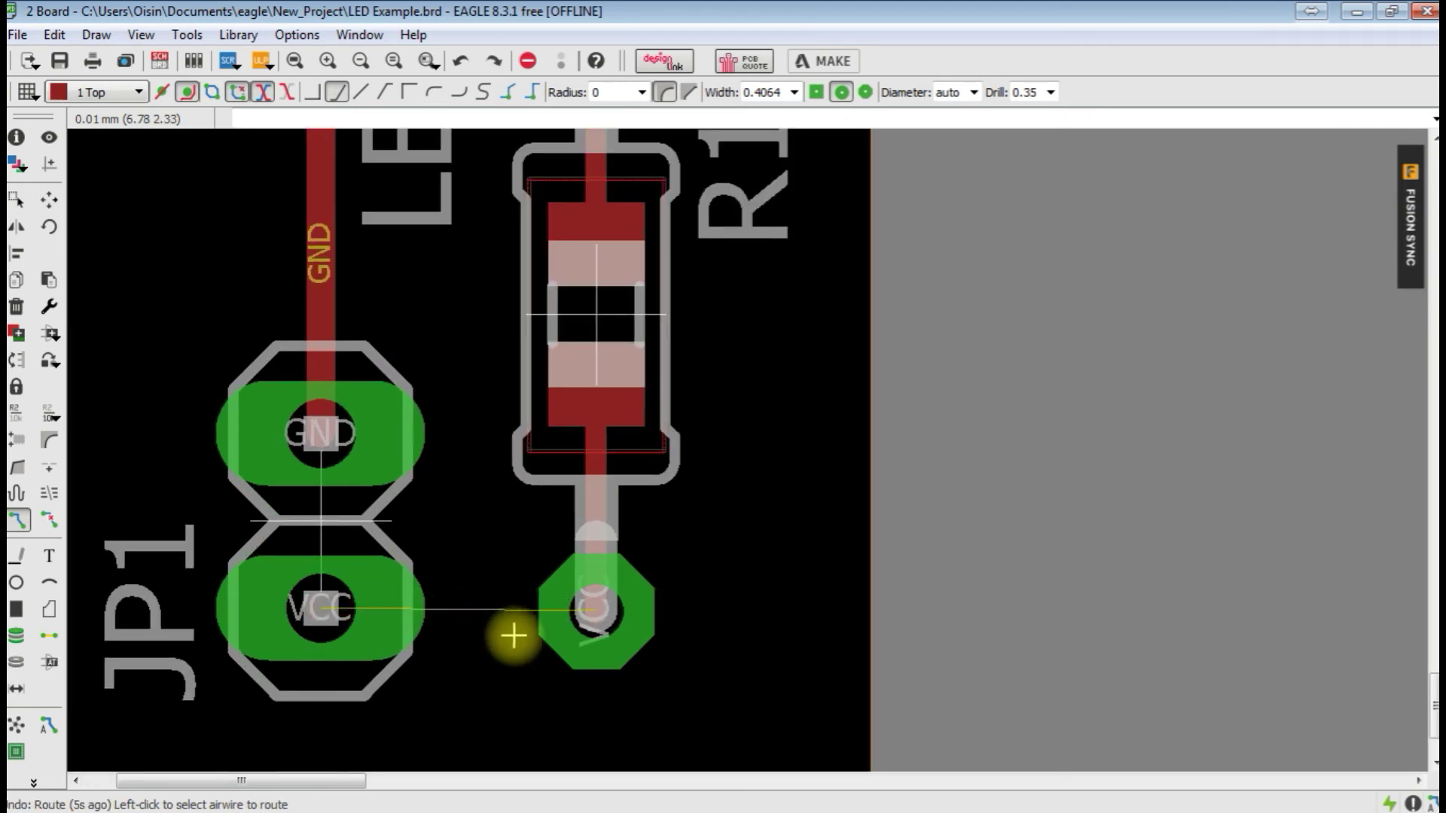
click(596, 610)
click(343, 625)
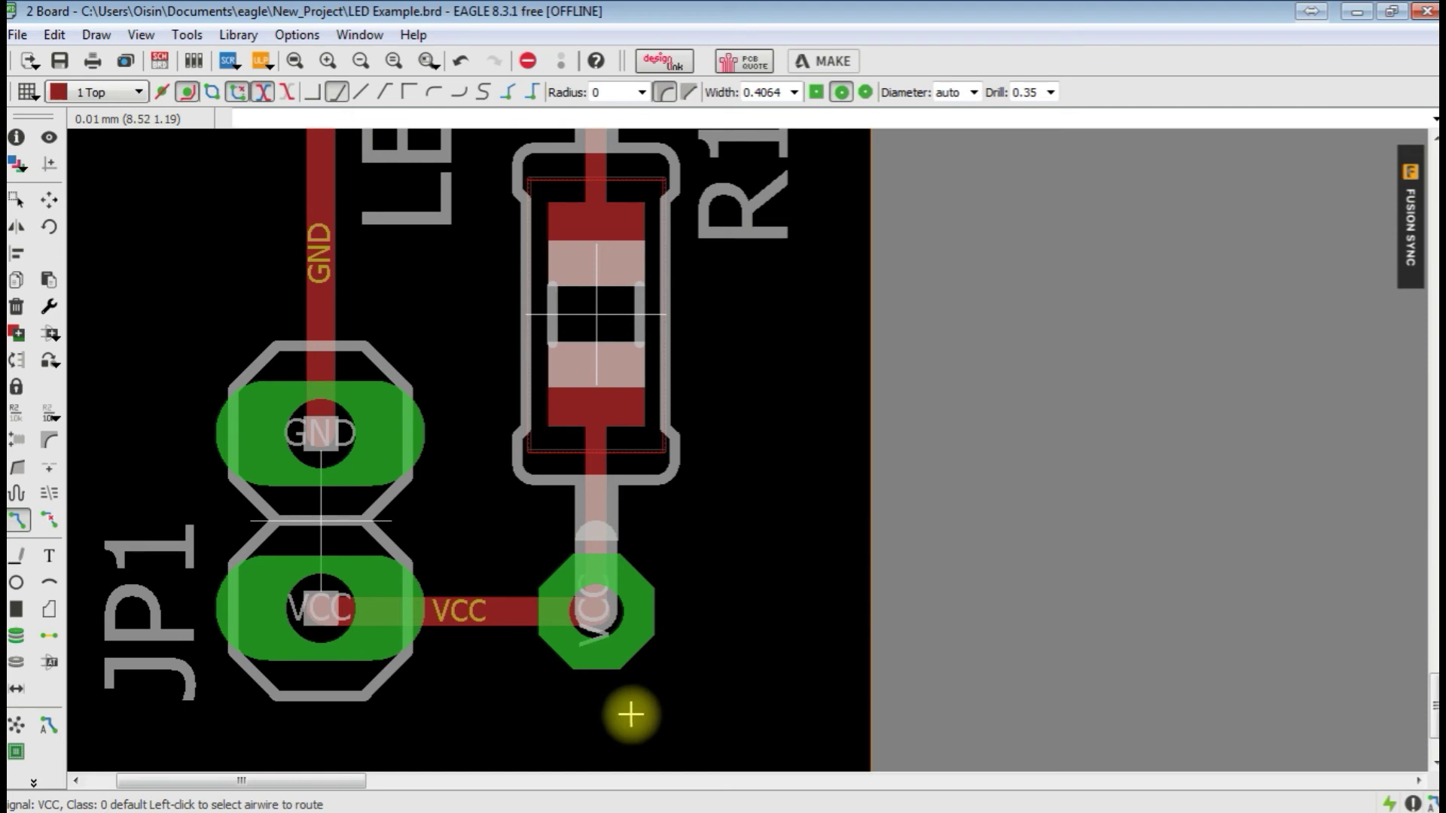
scroll(625, 712, down, 2)
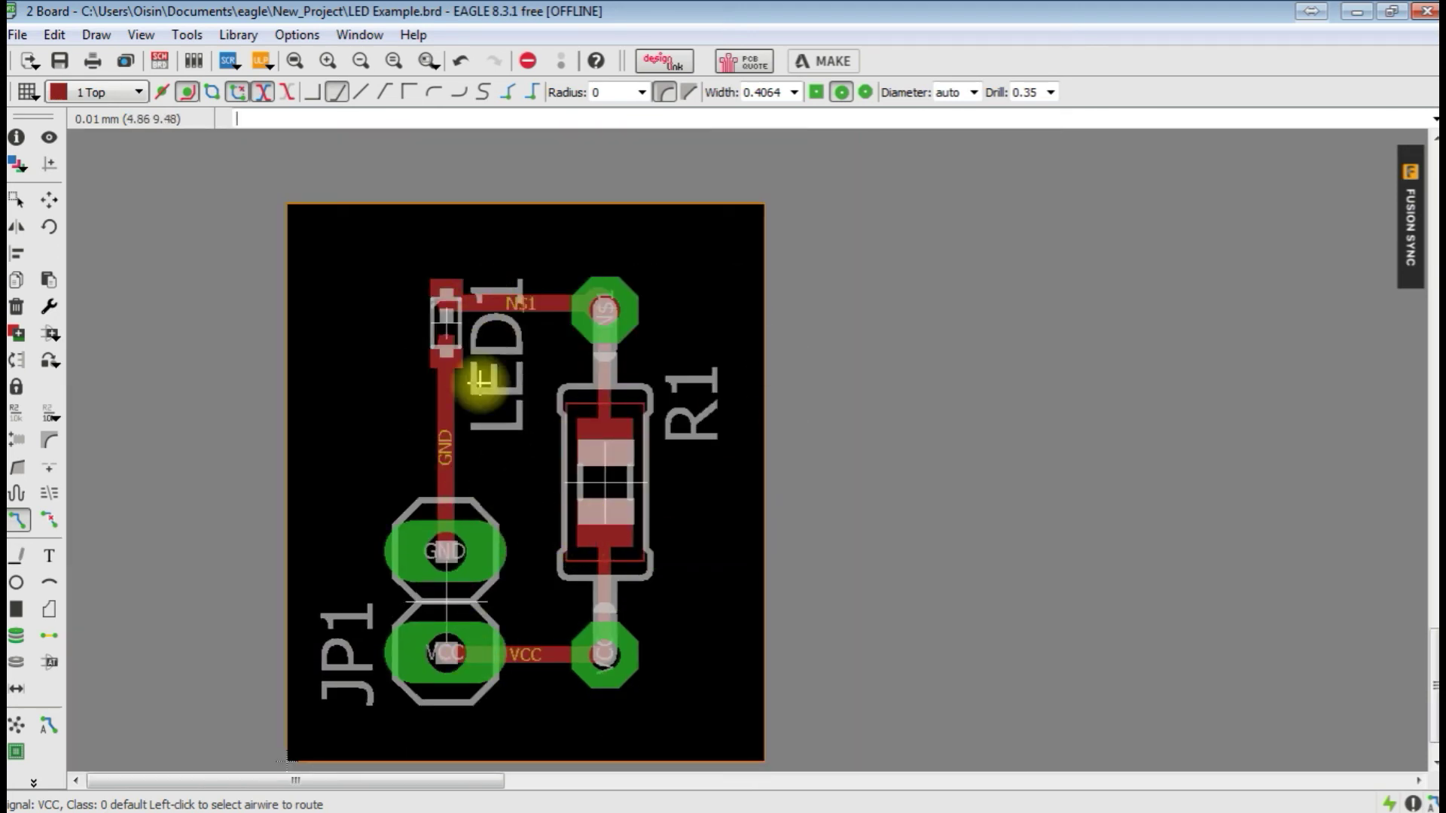
Select the Polygon tool with an edge width of 0.1016
click(236, 35)
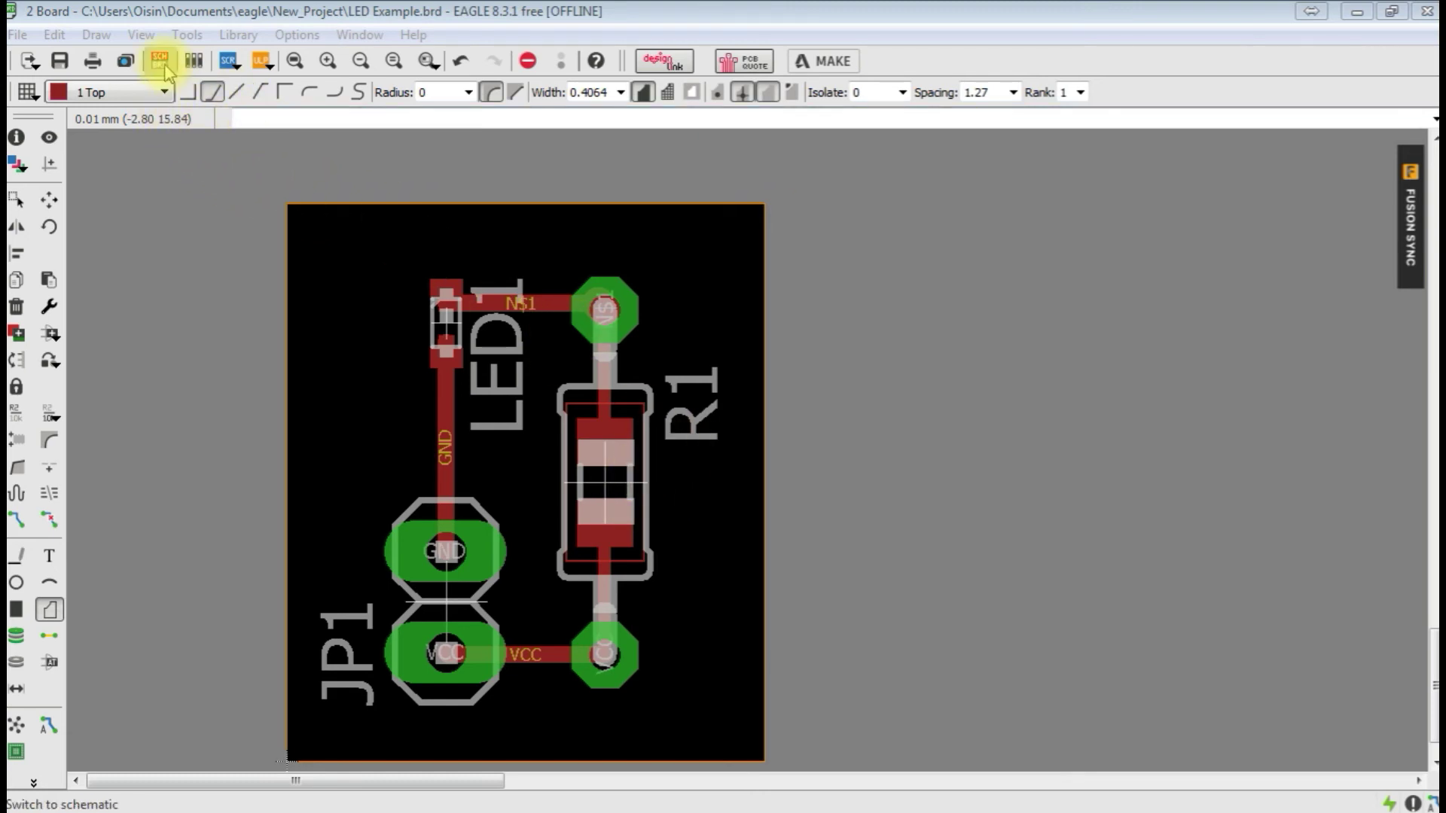
click(51, 614)
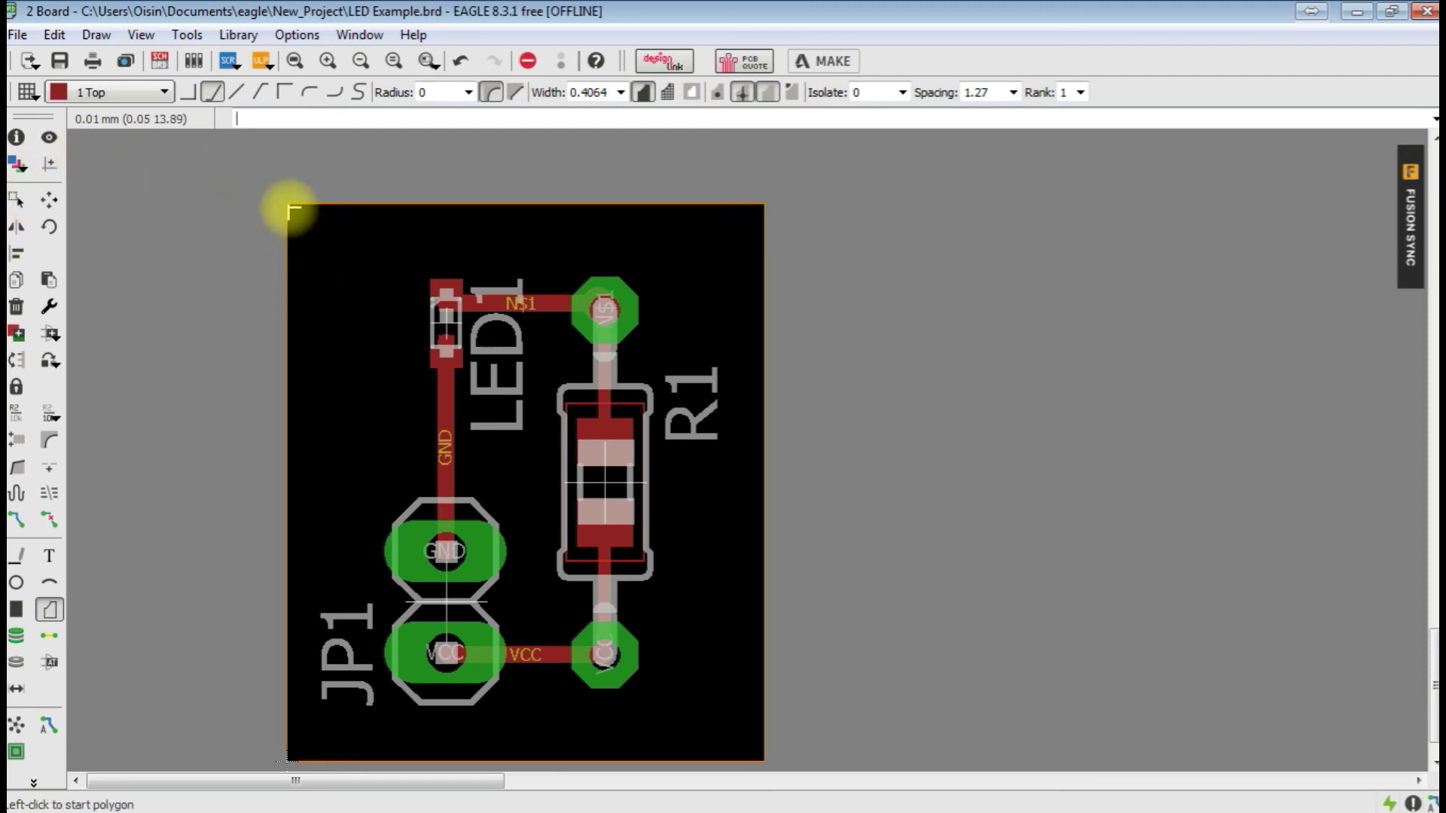
click(621, 93)
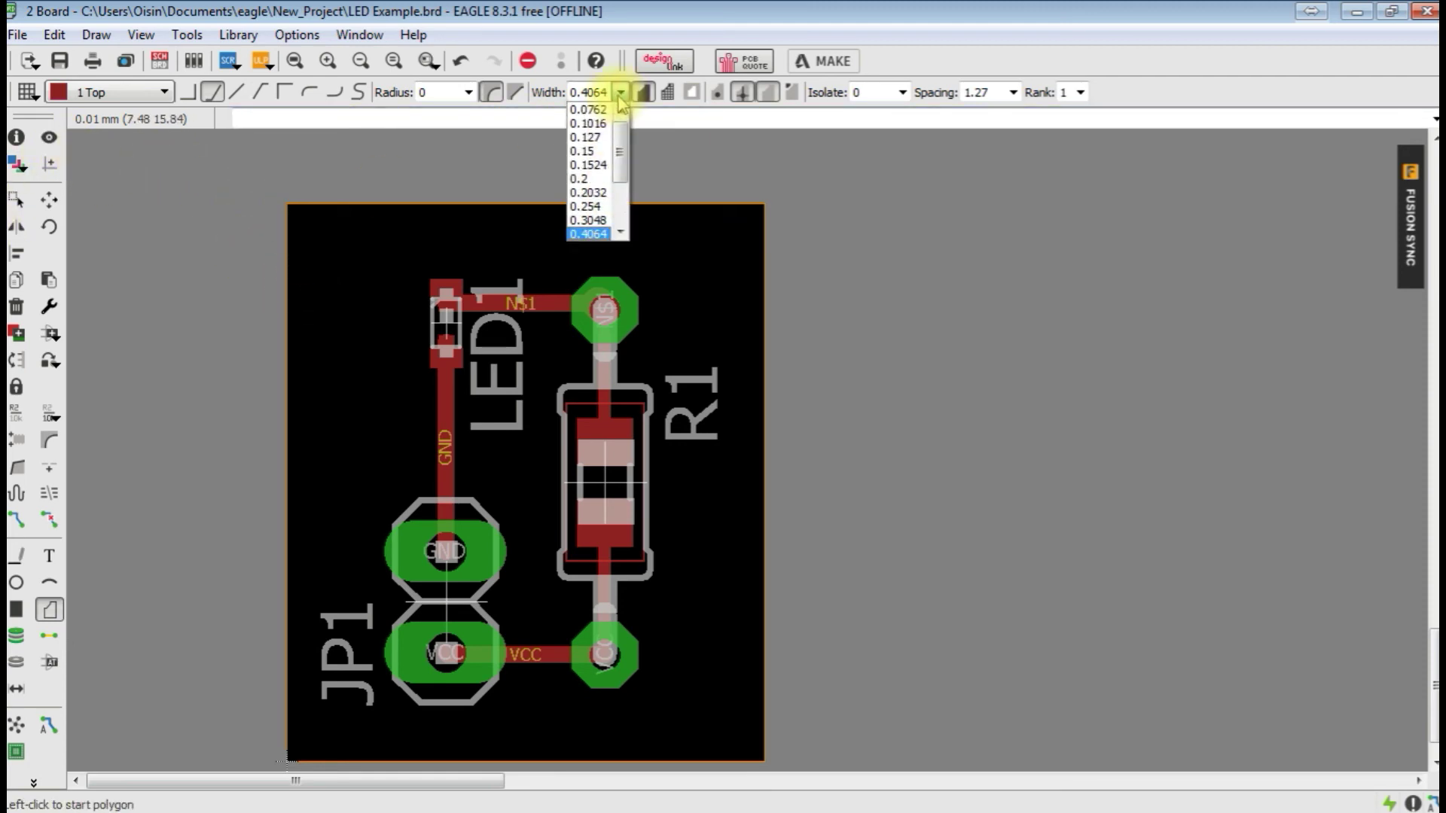
click(589, 122)
Draw a right-angled polygon around the board corners, closing it at the top-left
click(291, 210)
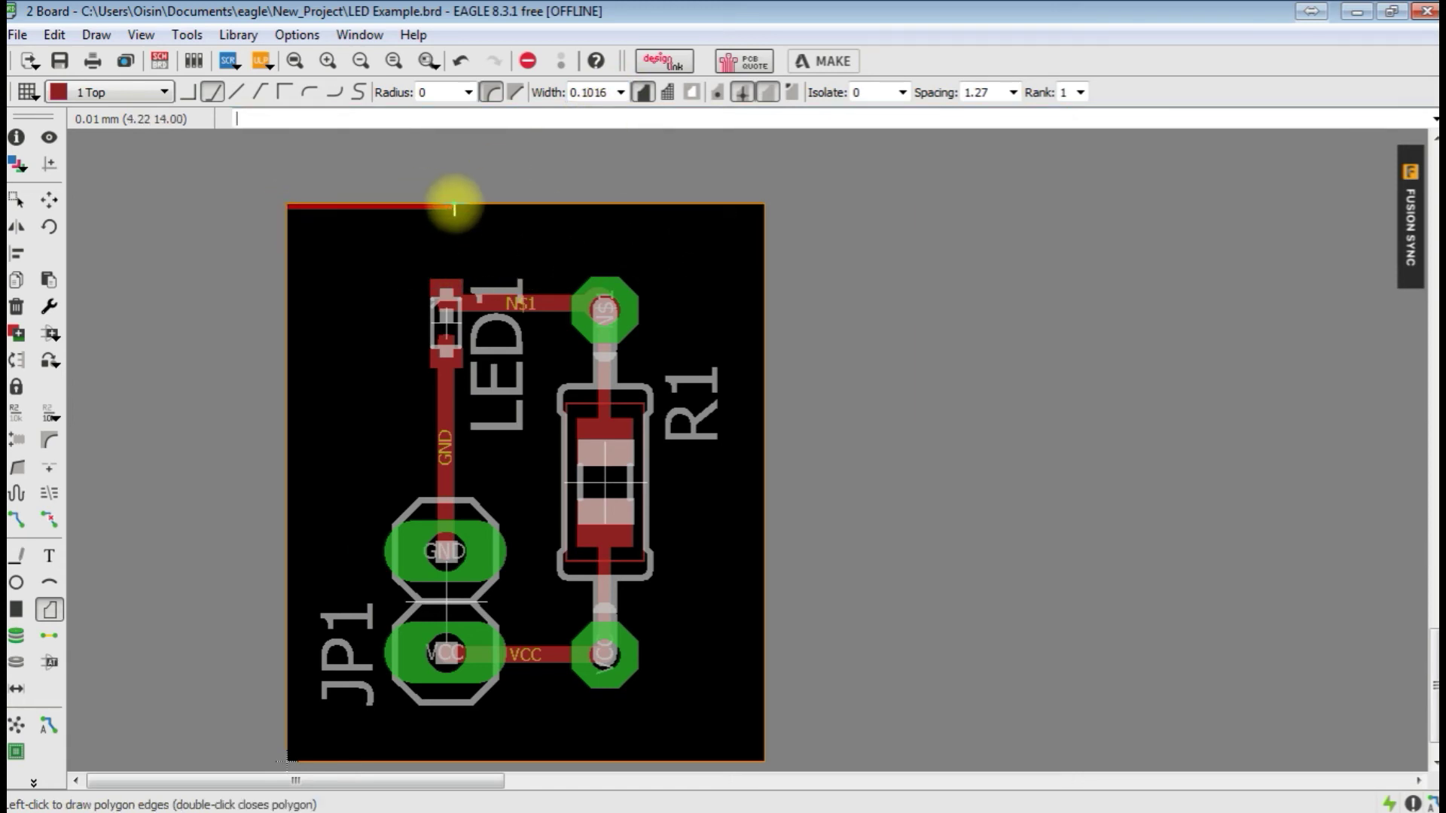
click(188, 92)
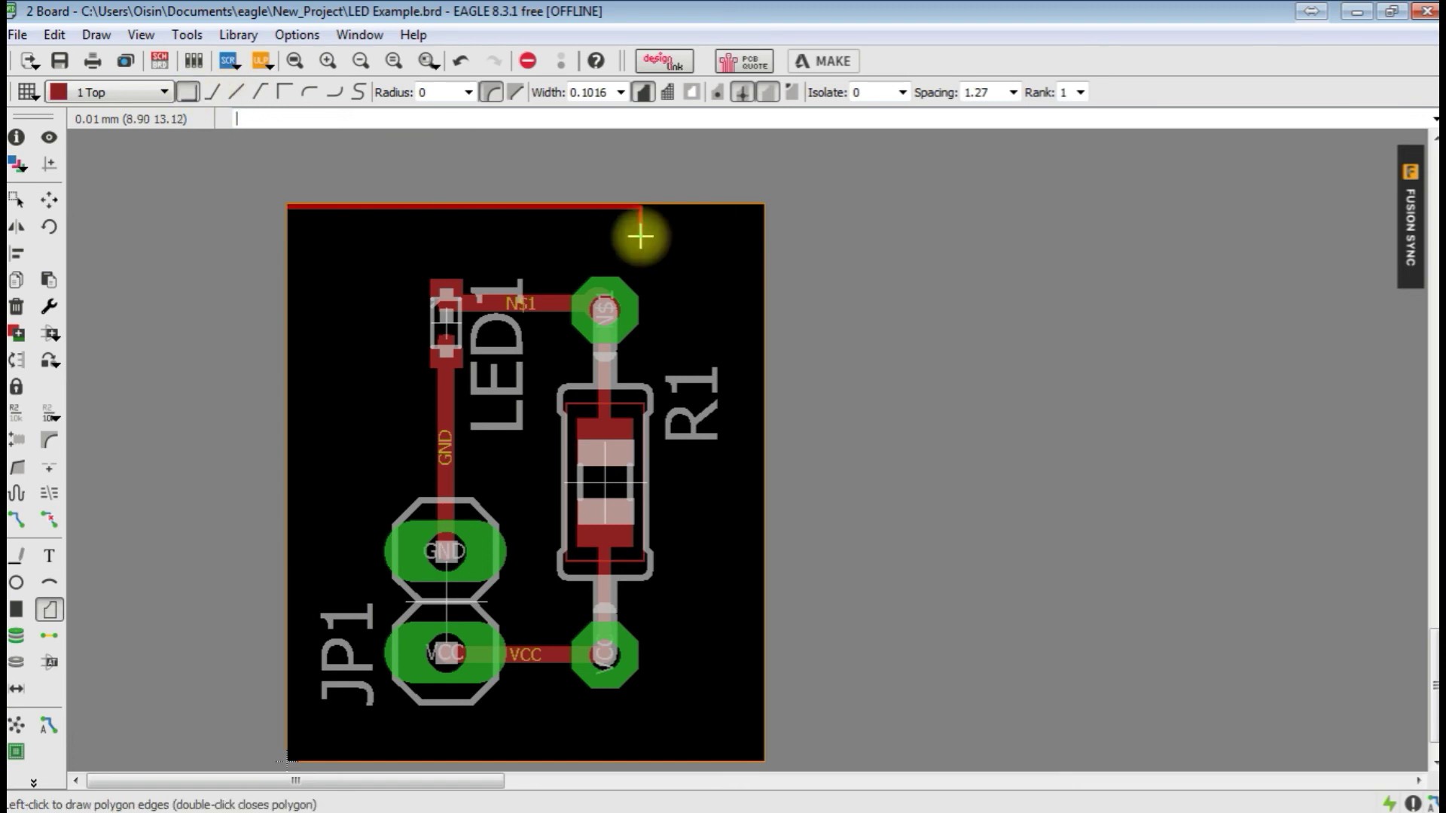
scroll(678, 196, up, 3)
scroll(693, 188, down, 5)
scroll(710, 368, up, 2)
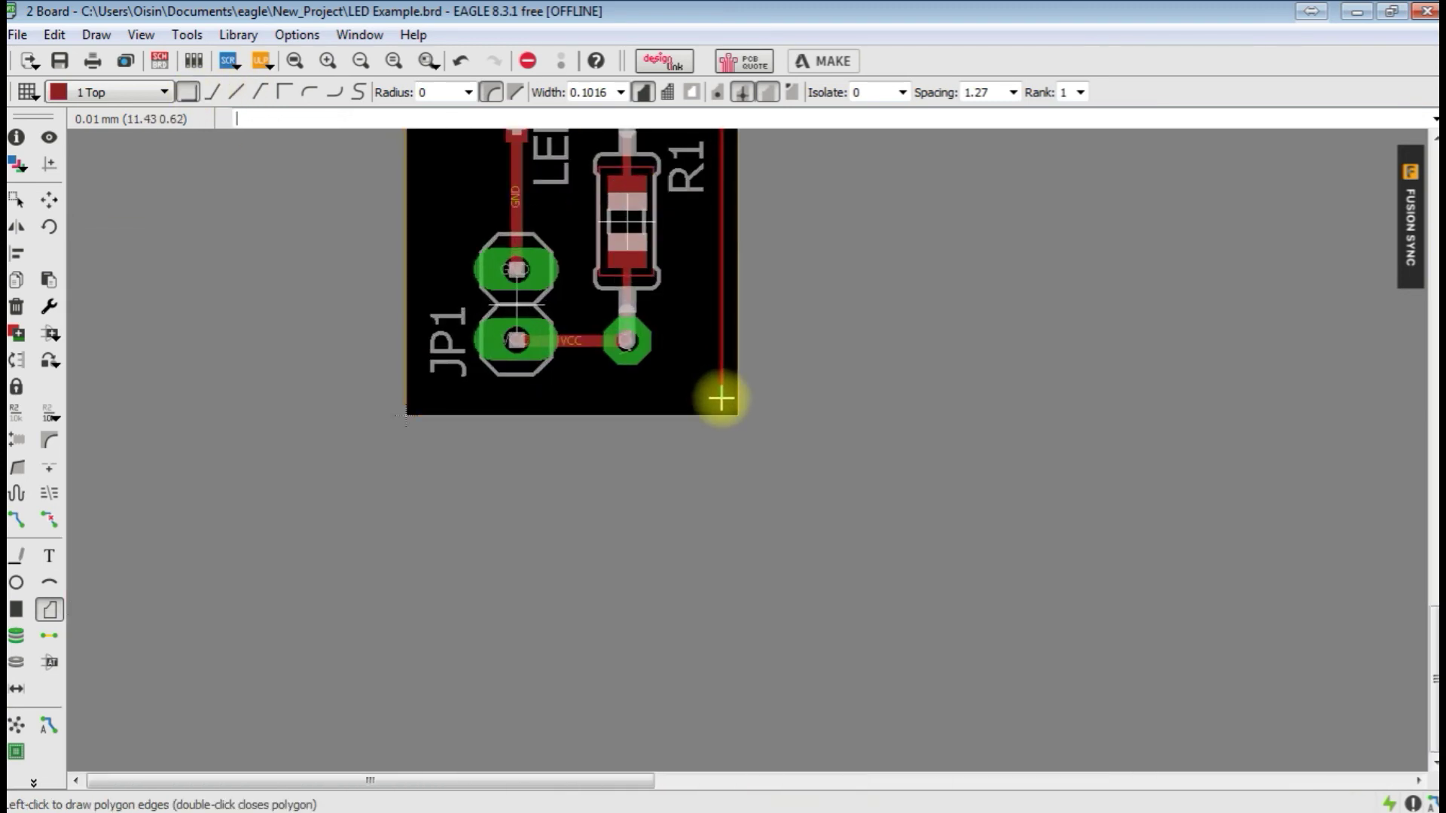
click(731, 411)
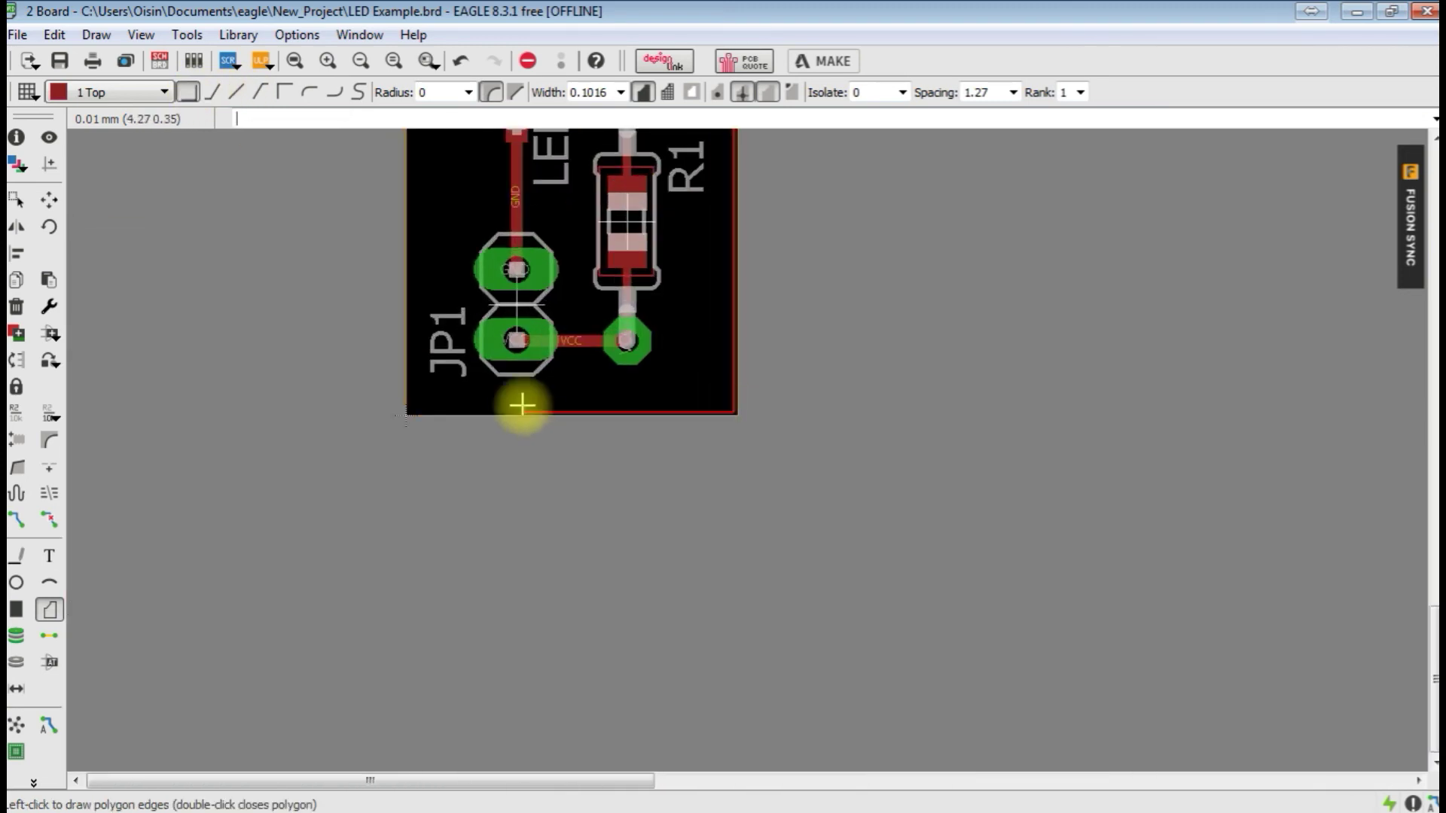
click(408, 415)
scroll(411, 410, down, 3)
scroll(452, 283, up, 3)
scroll(452, 283, up, 4)
double_click(442, 454)
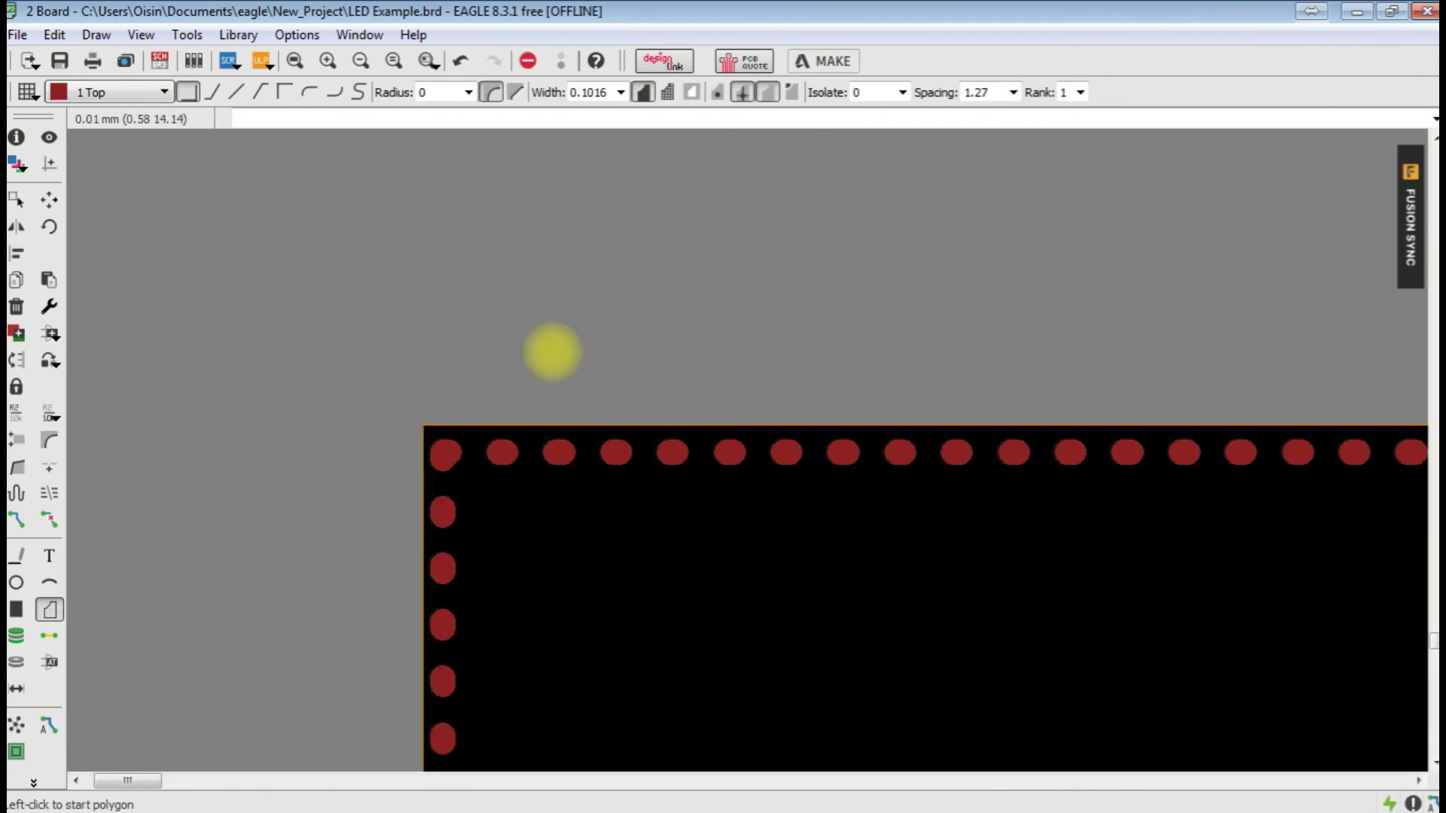
scroll(520, 279, down, 4)
scroll(872, 678, up, 4)
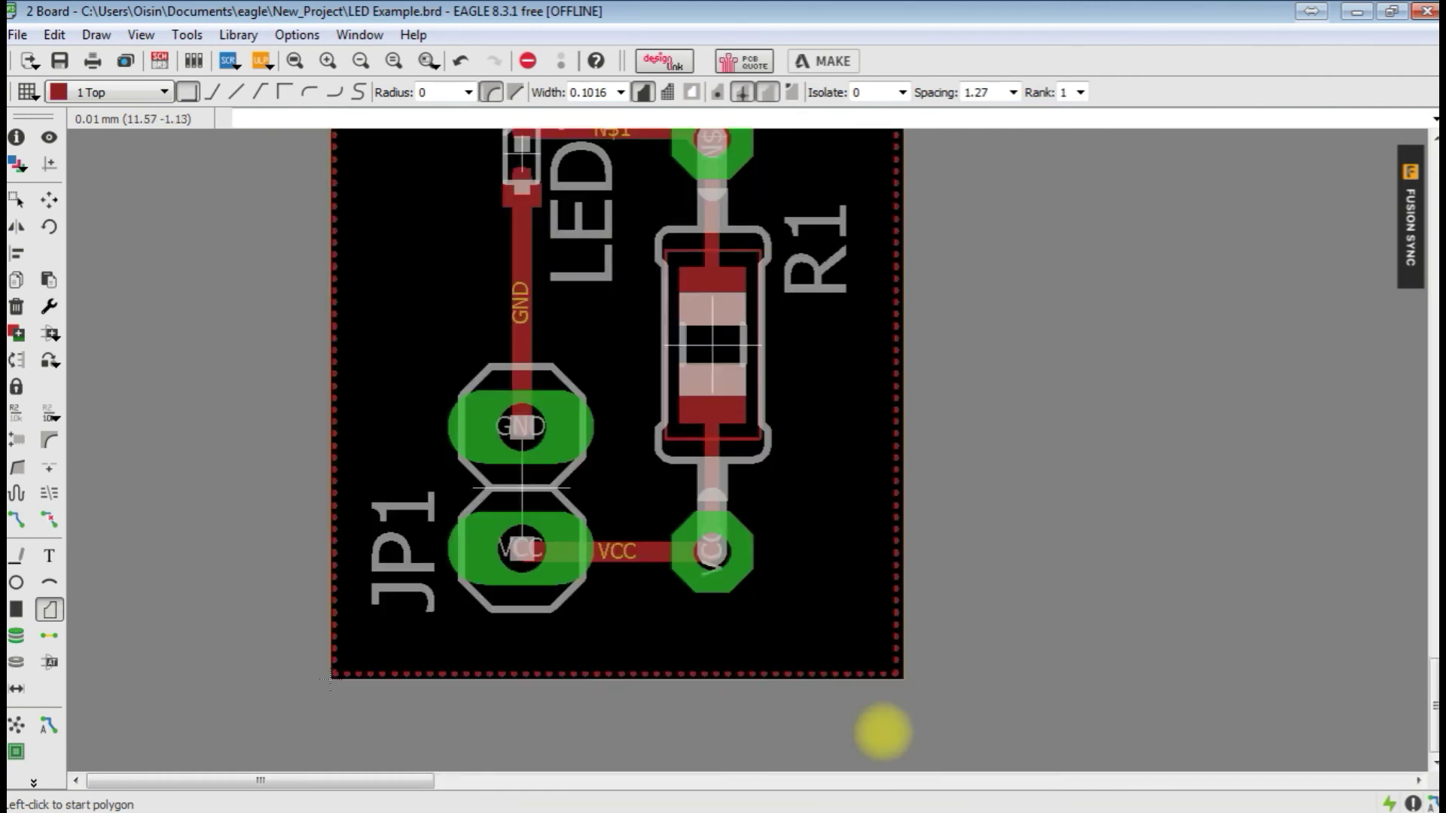
Give the polygon's bottom edge exact coordinates through its Properties
right_click(901, 652)
click(950, 630)
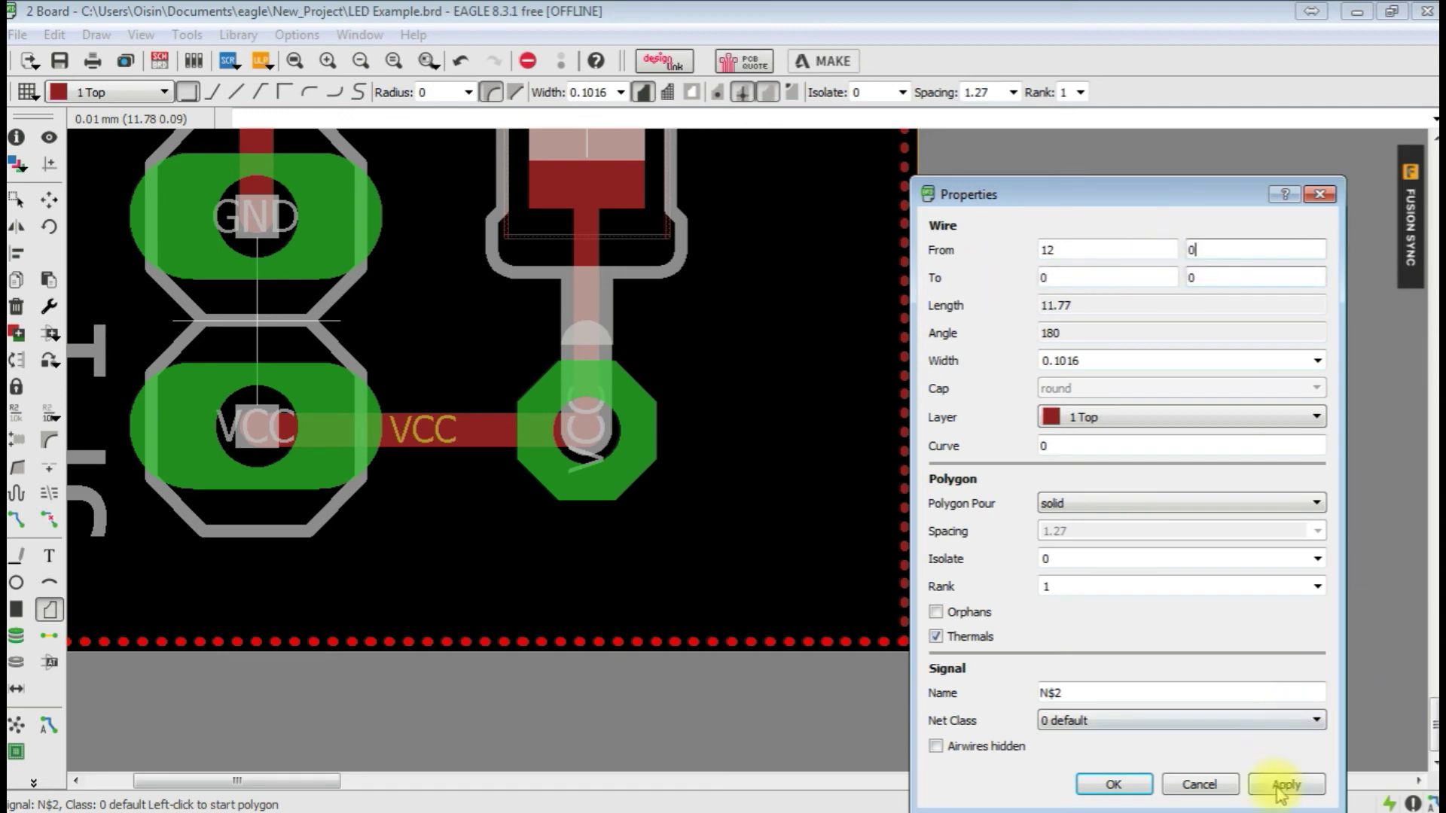
click(1113, 784)
scroll(1107, 757, down, 4)
scroll(975, 615, up, 3)
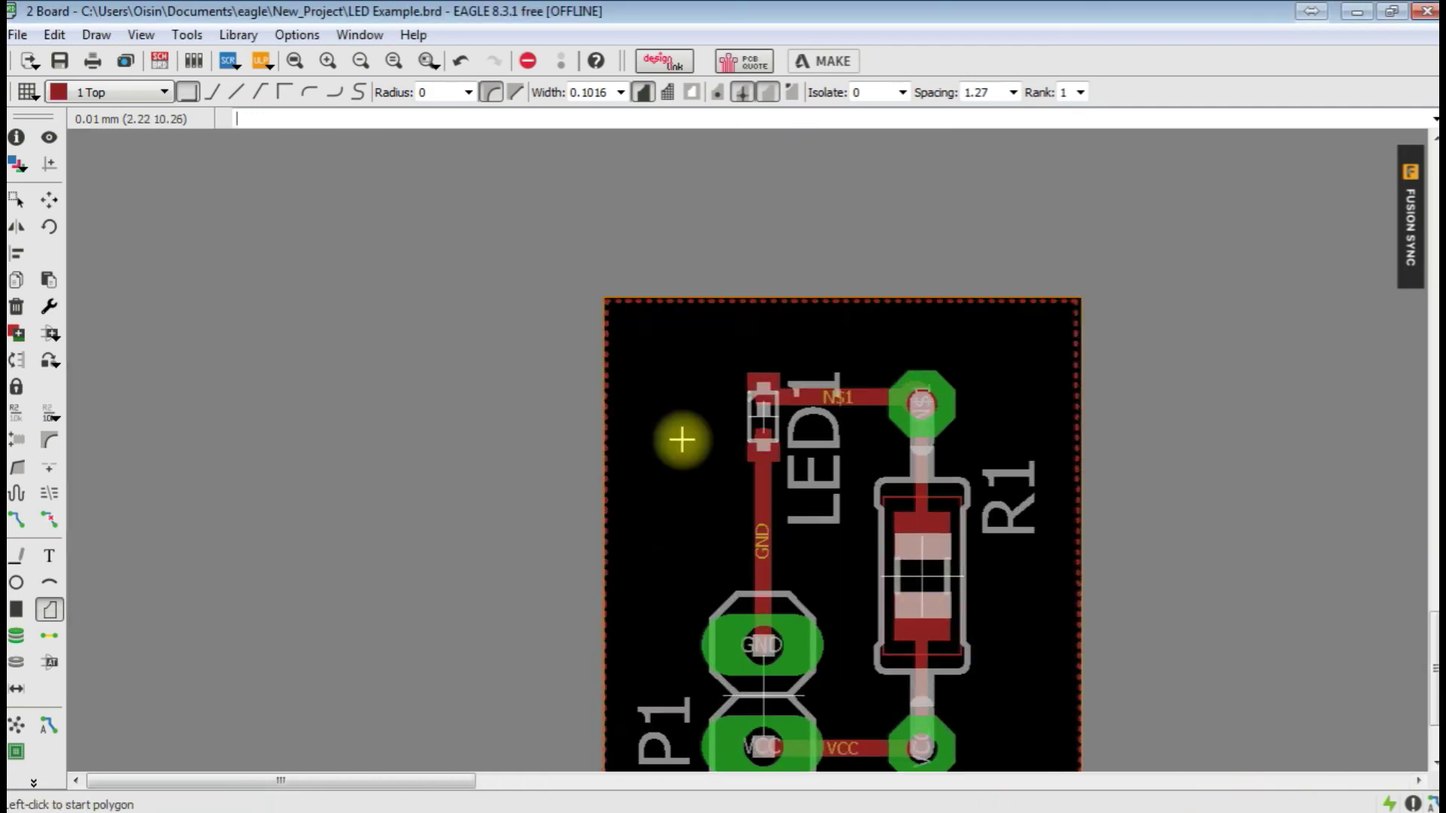
scroll(633, 354, up, 2)
Give the polygon's left edge exact coordinates on the board edge
right_click(612, 249)
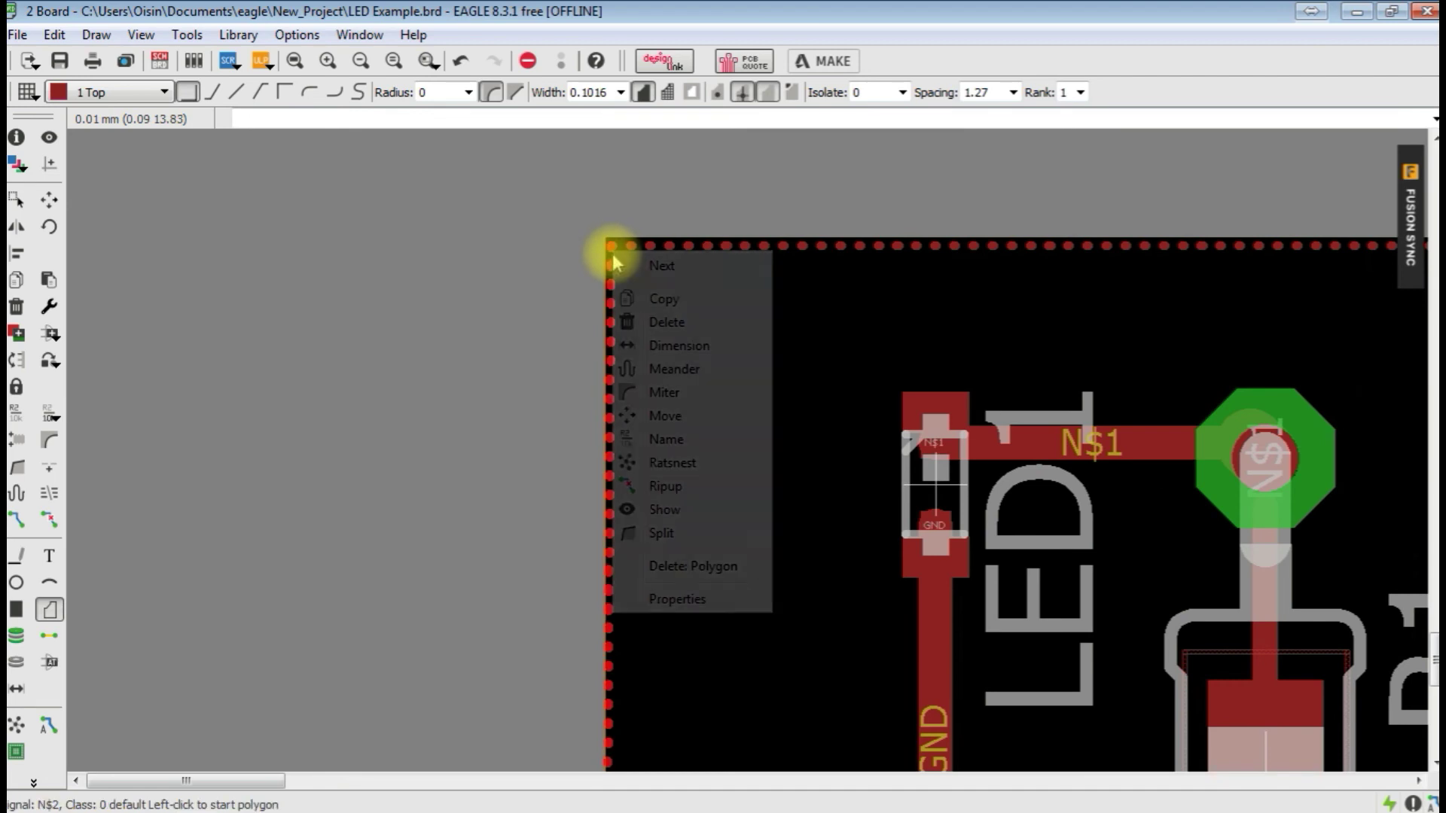
click(677, 601)
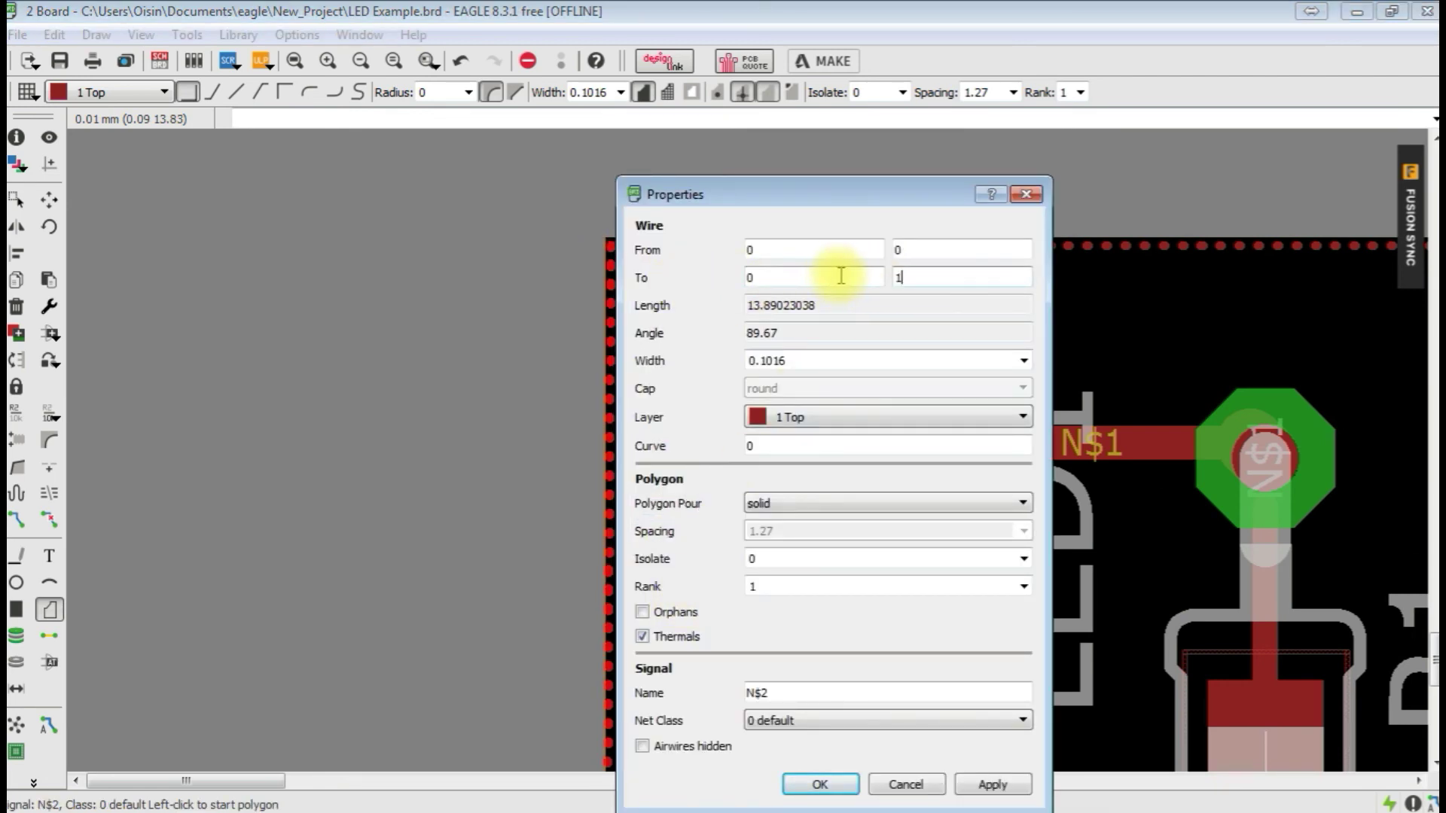
click(993, 784)
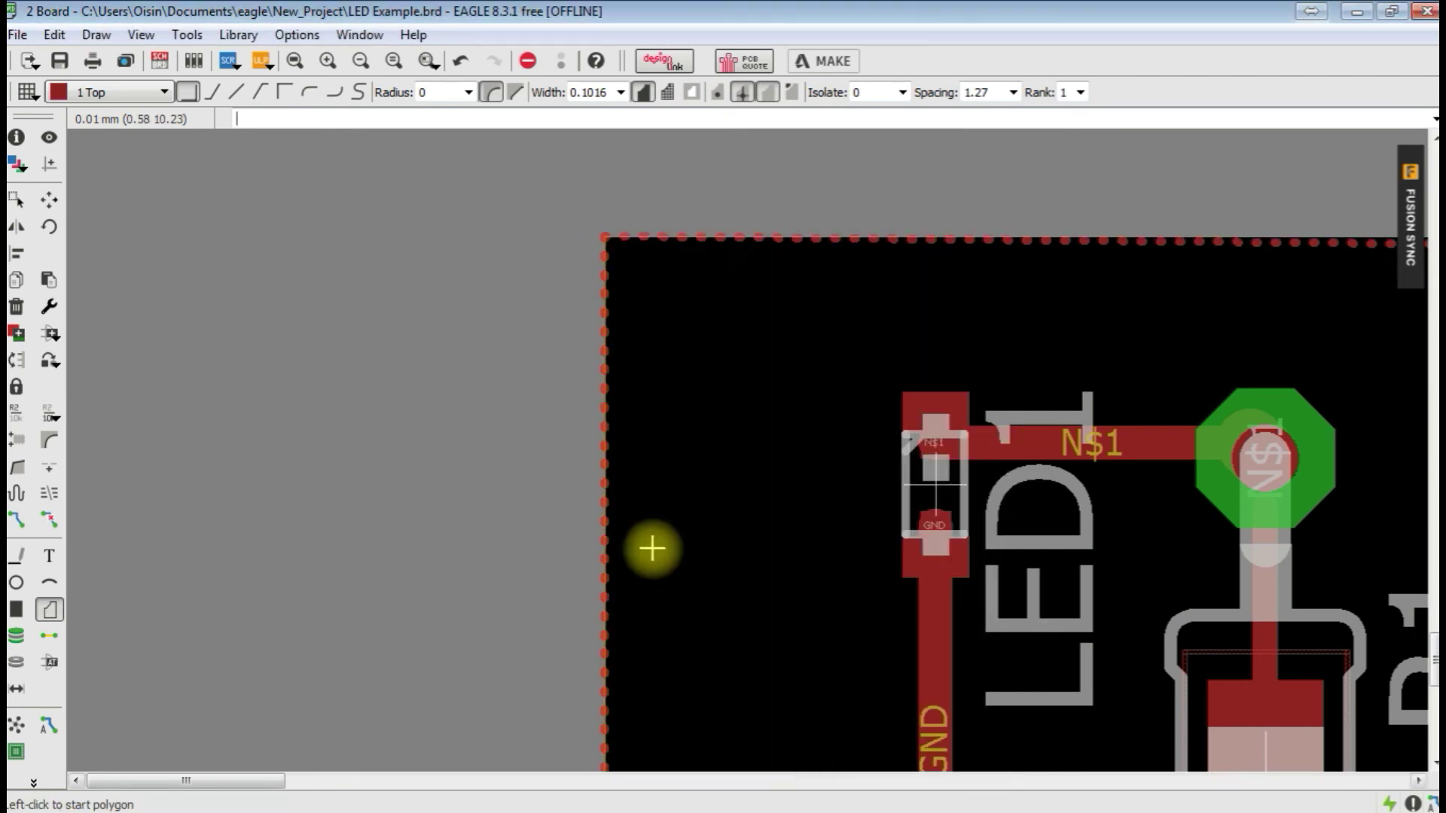
scroll(1126, 390, up, 3)
Set the polygon's right edge to run exactly from 12, 14 to 12, 0
right_click(1286, 348)
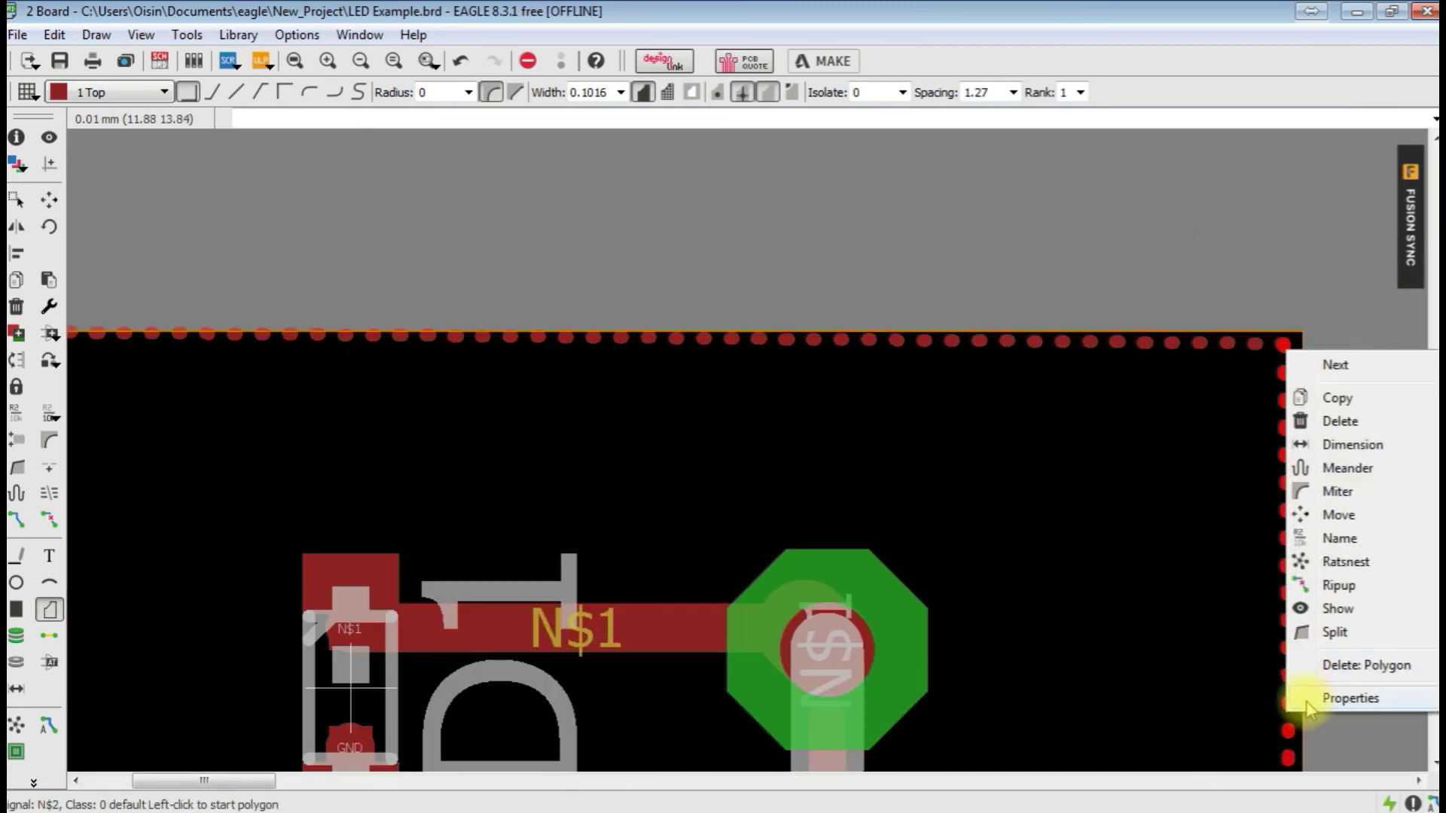
click(1350, 698)
text(2)
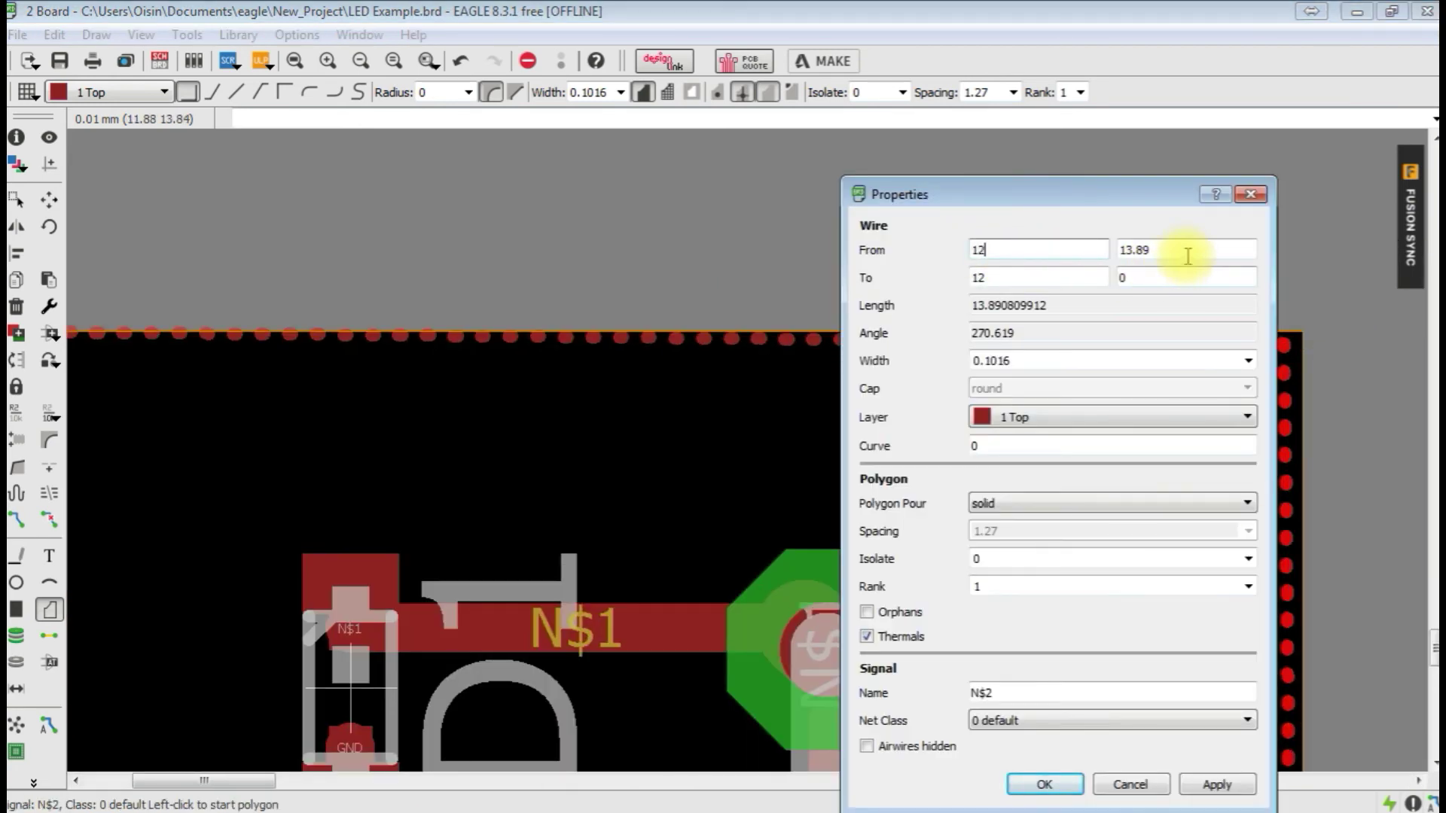
double_click(1181, 249)
text(14)
click(1230, 788)
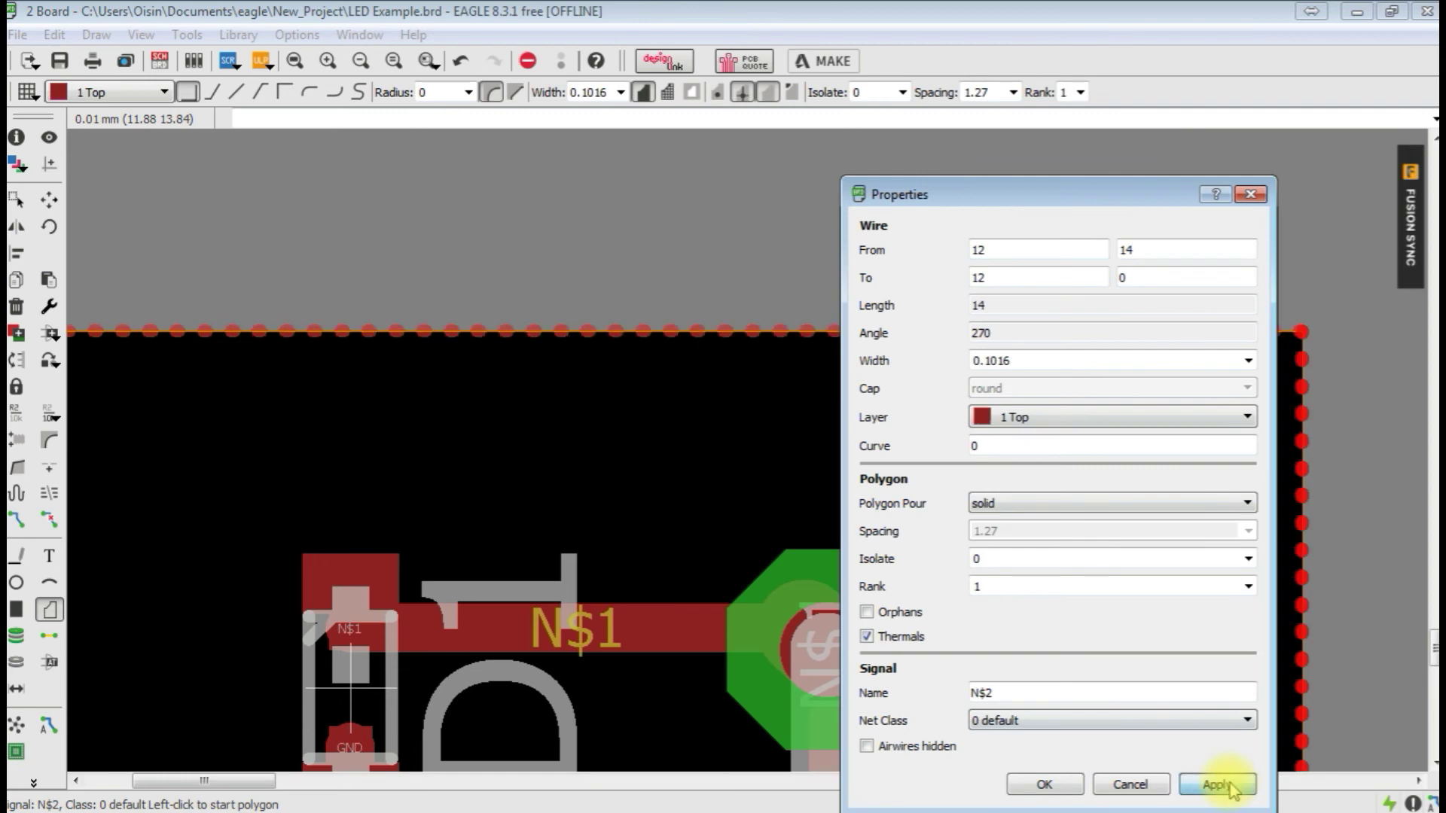
click(1077, 784)
scroll(1243, 274, down, 3)
scroll(959, 703, down, 2)
scroll(955, 609, up, 6)
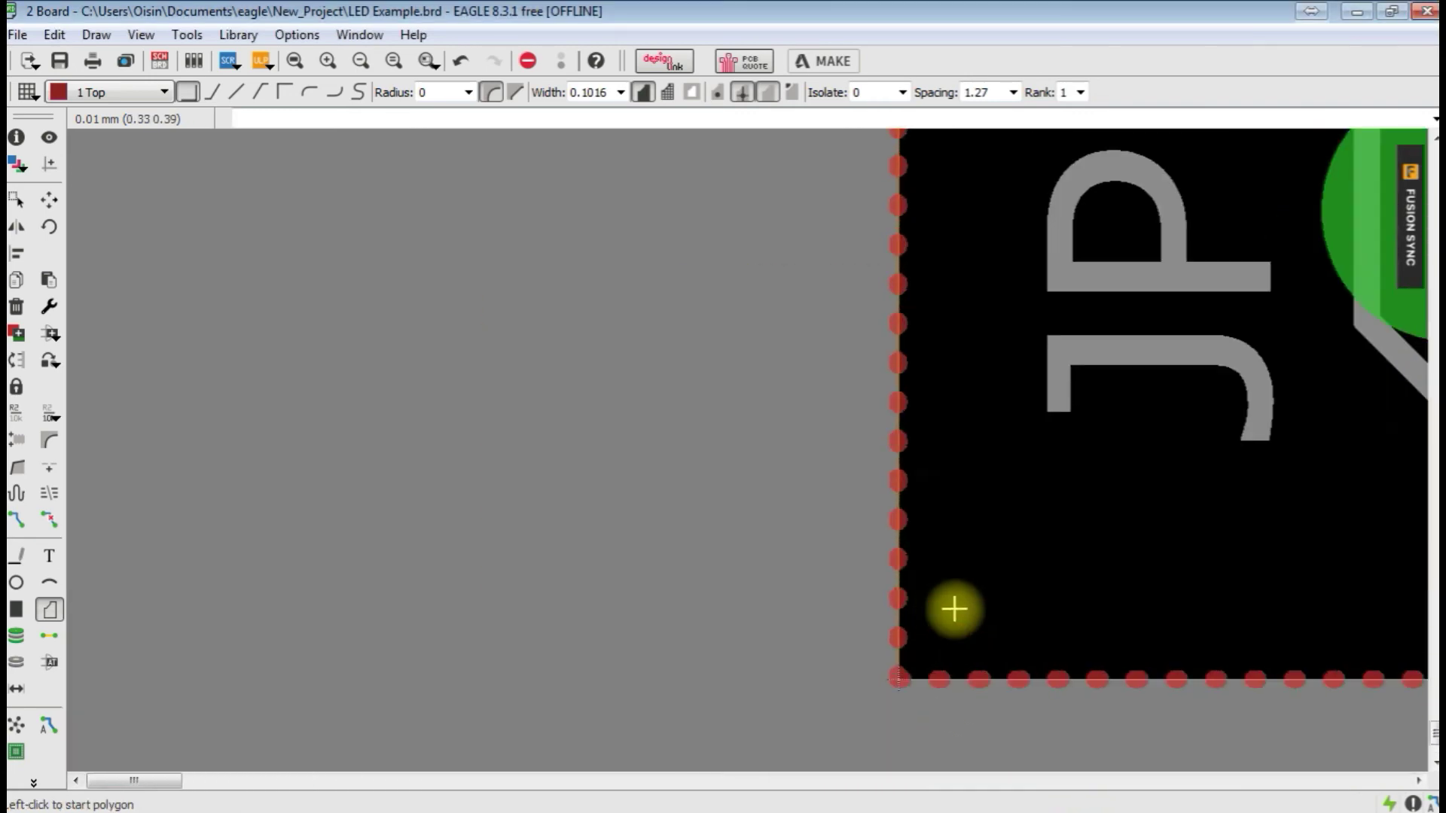
scroll(917, 691, down, 7)
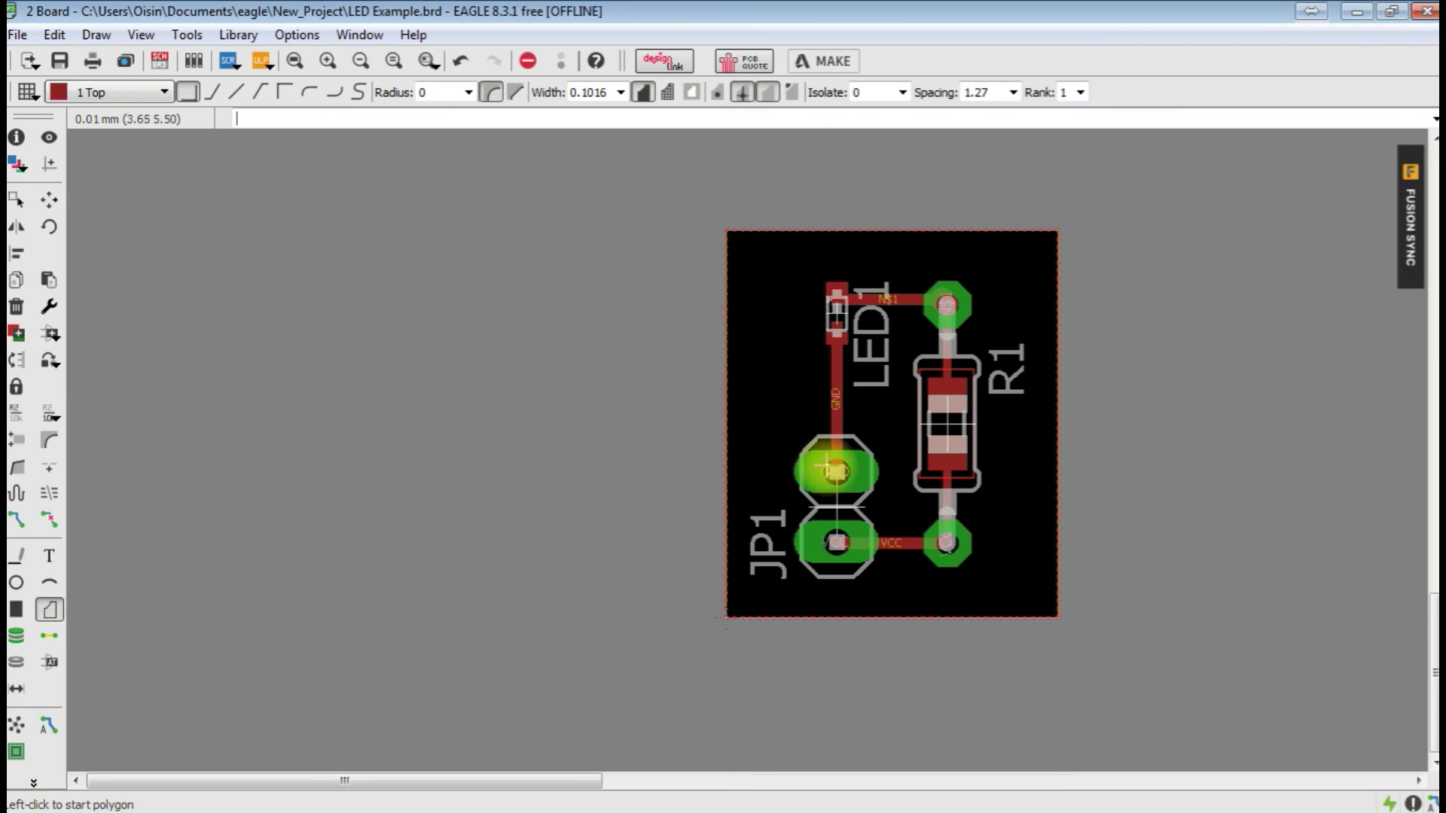
Try naming the polygon GND in Properties, then dismiss the duplicate-name error and cancel
scroll(916, 202, up, 5)
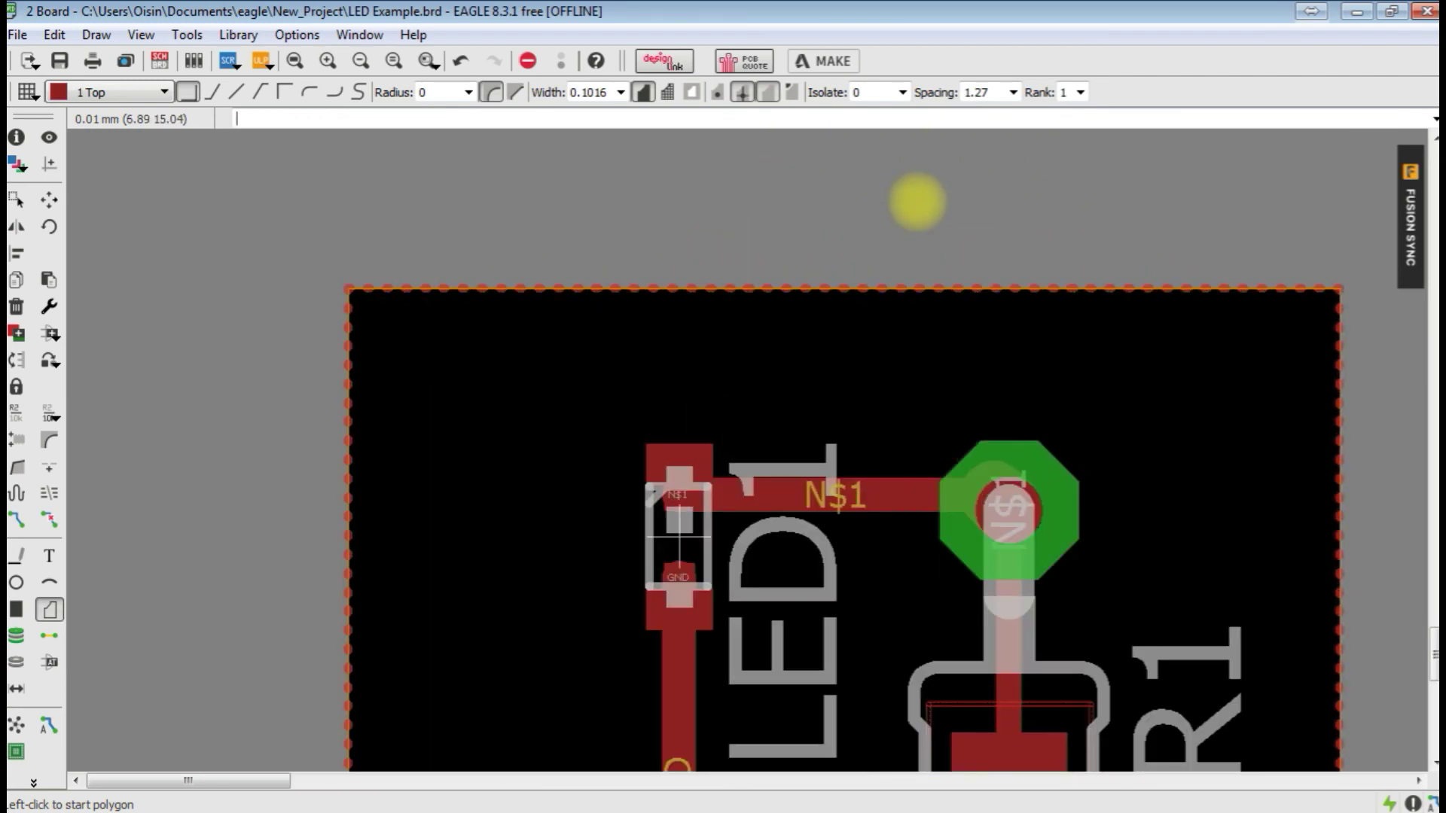
right_click(1027, 292)
click(1100, 636)
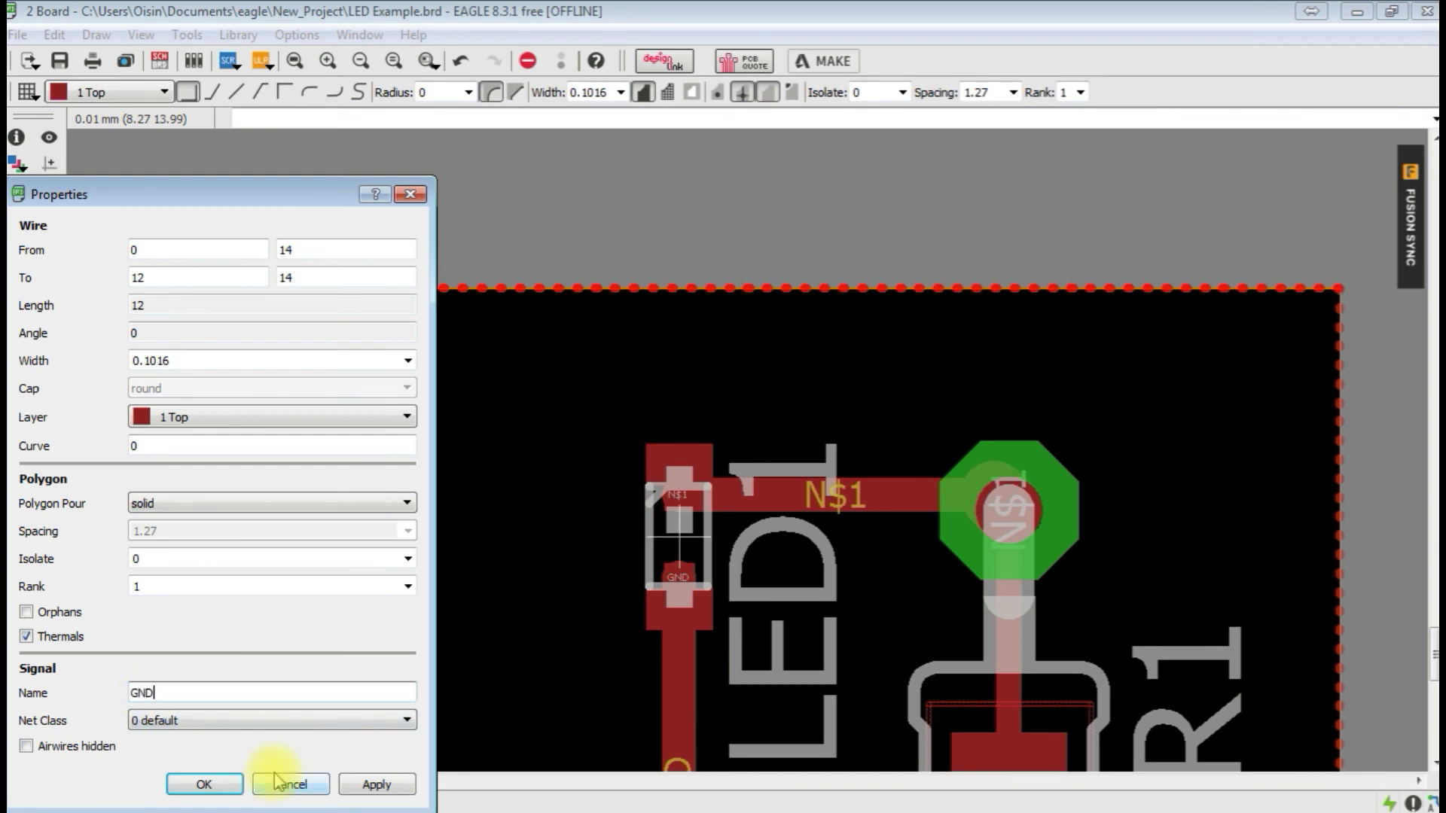
click(377, 784)
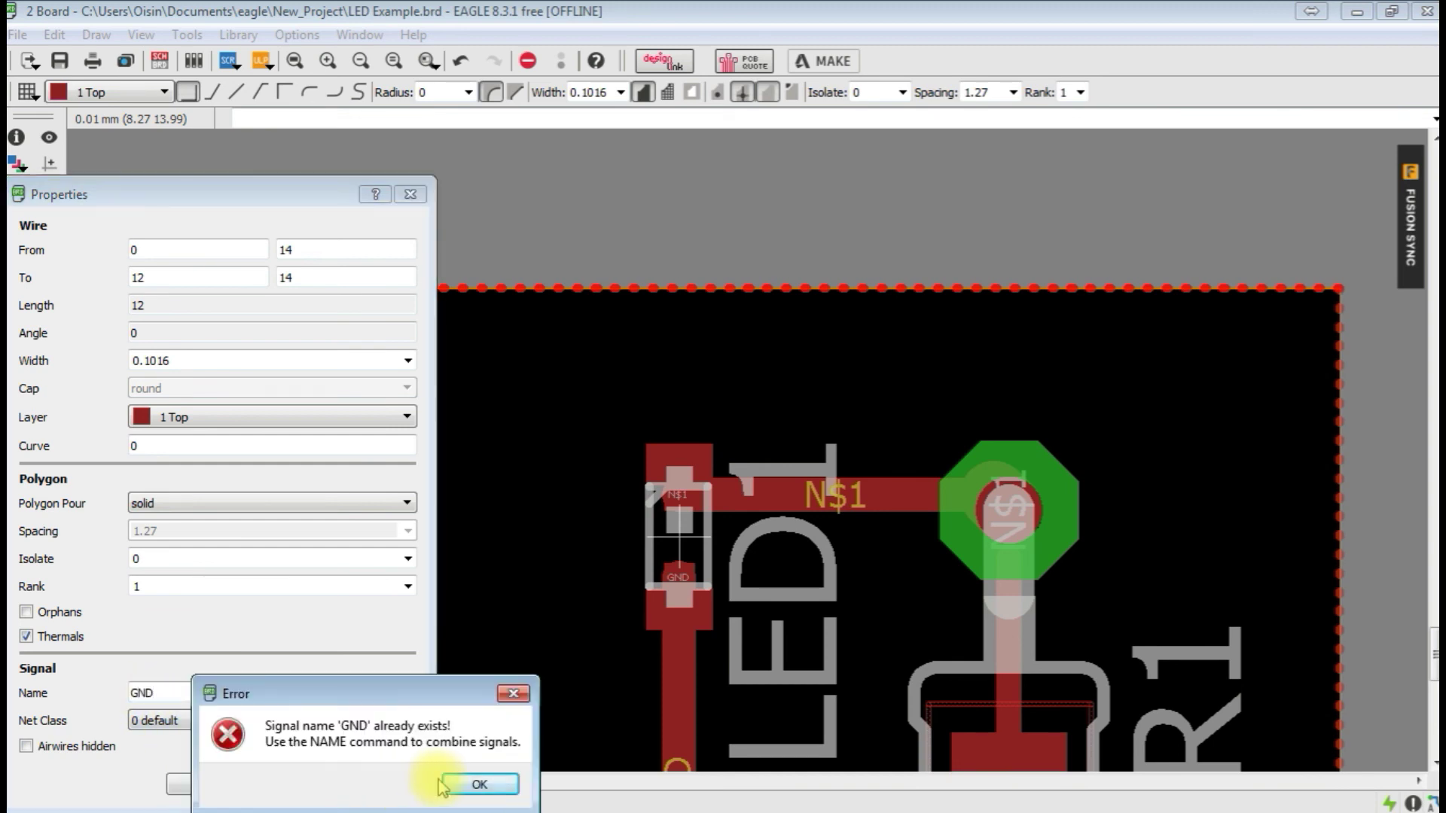
click(463, 784)
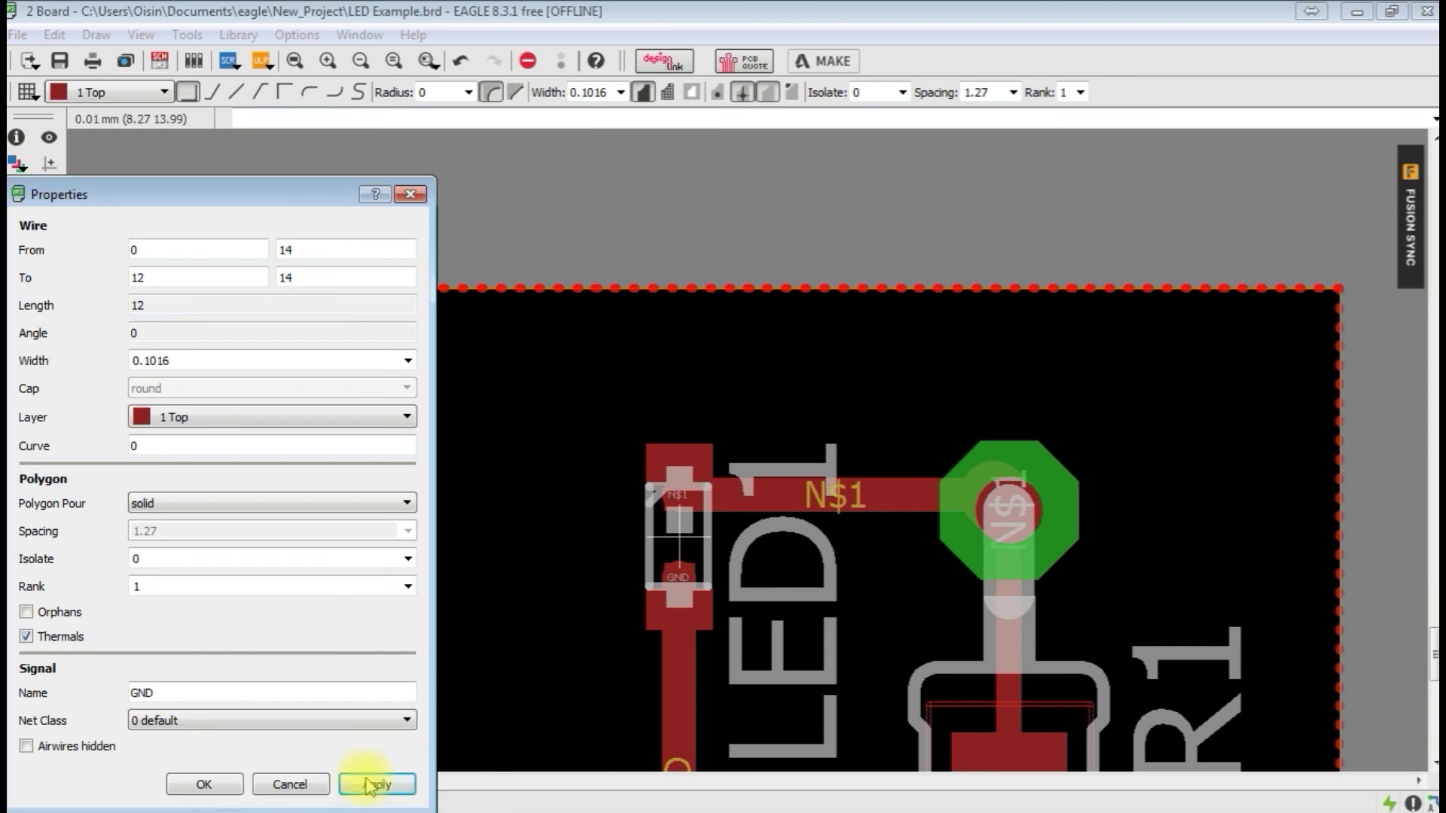
click(290, 784)
Rename the polygon's signal to GND with the Name command
right_click(582, 282)
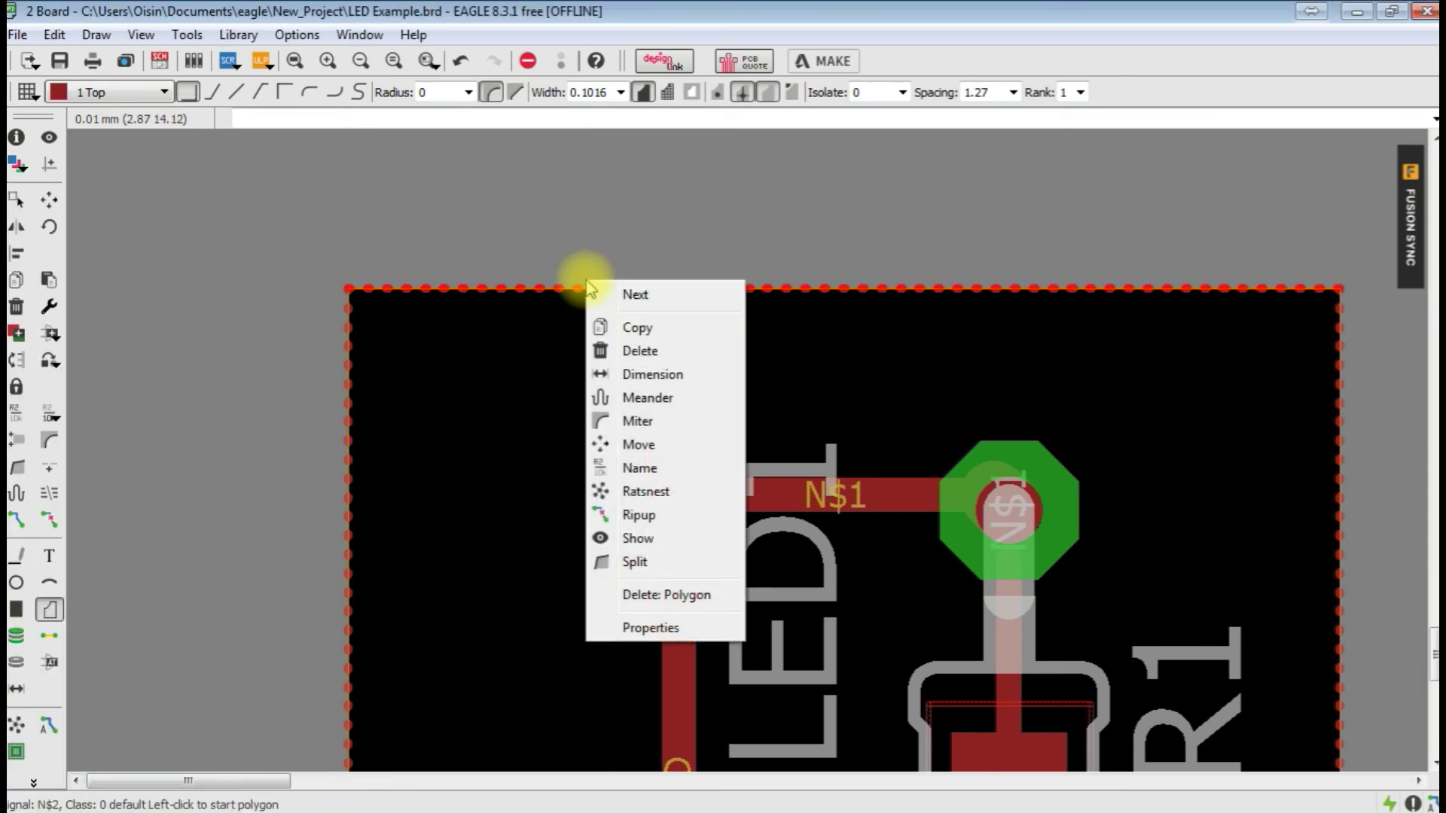
click(639, 468)
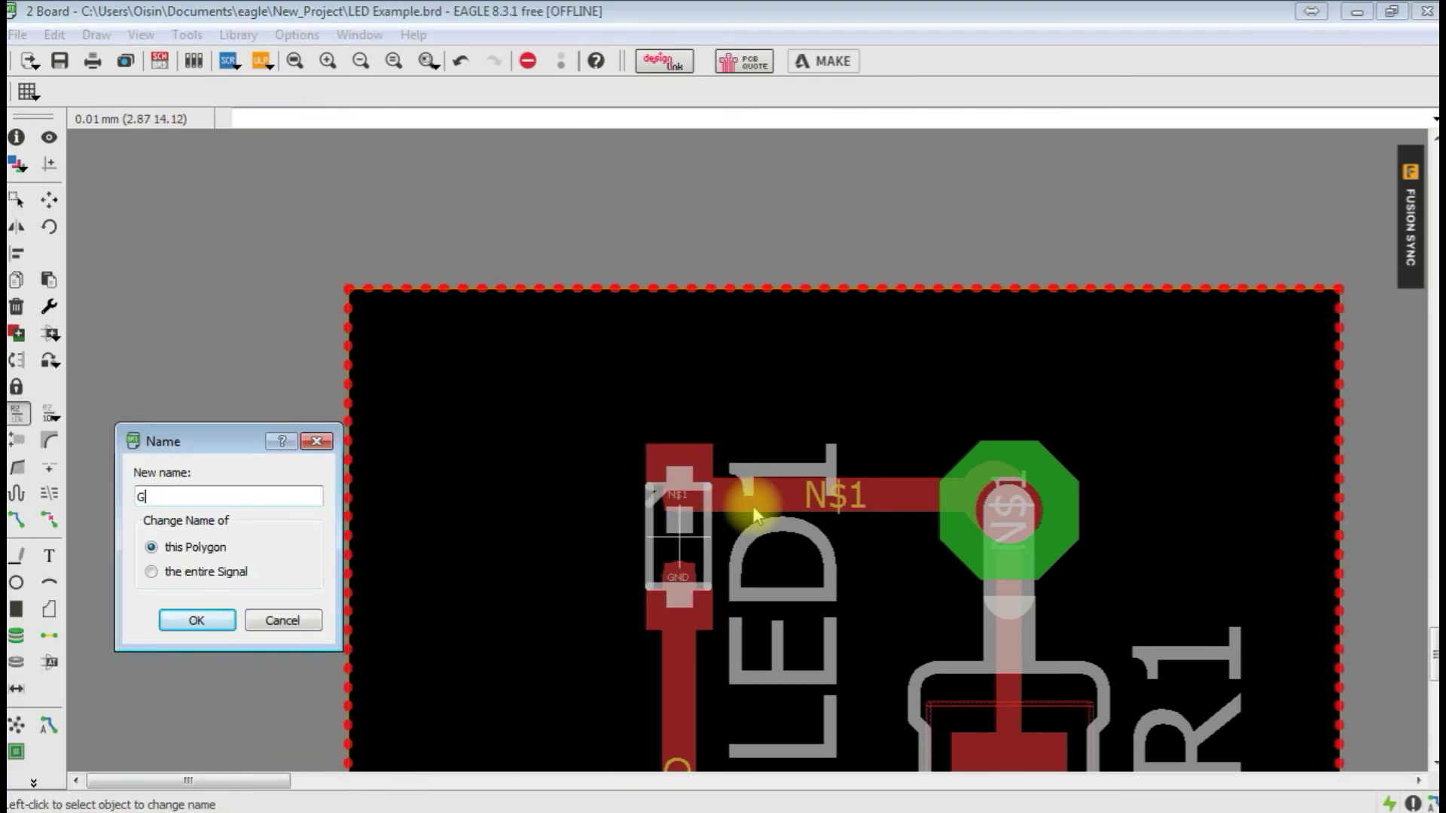
key(Return)
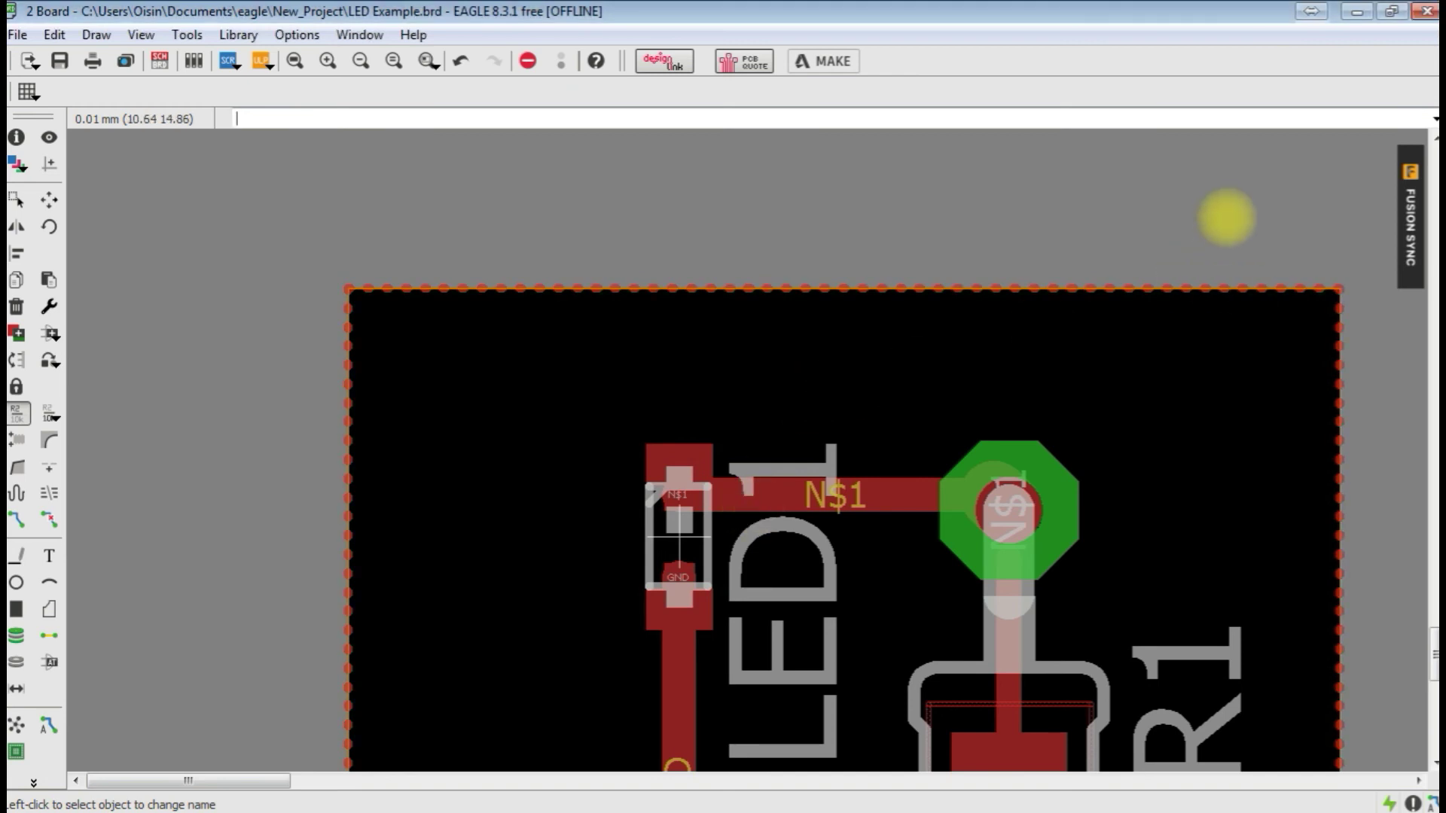
scroll(1226, 217, down, 4)
scroll(1055, 663, up, 4)
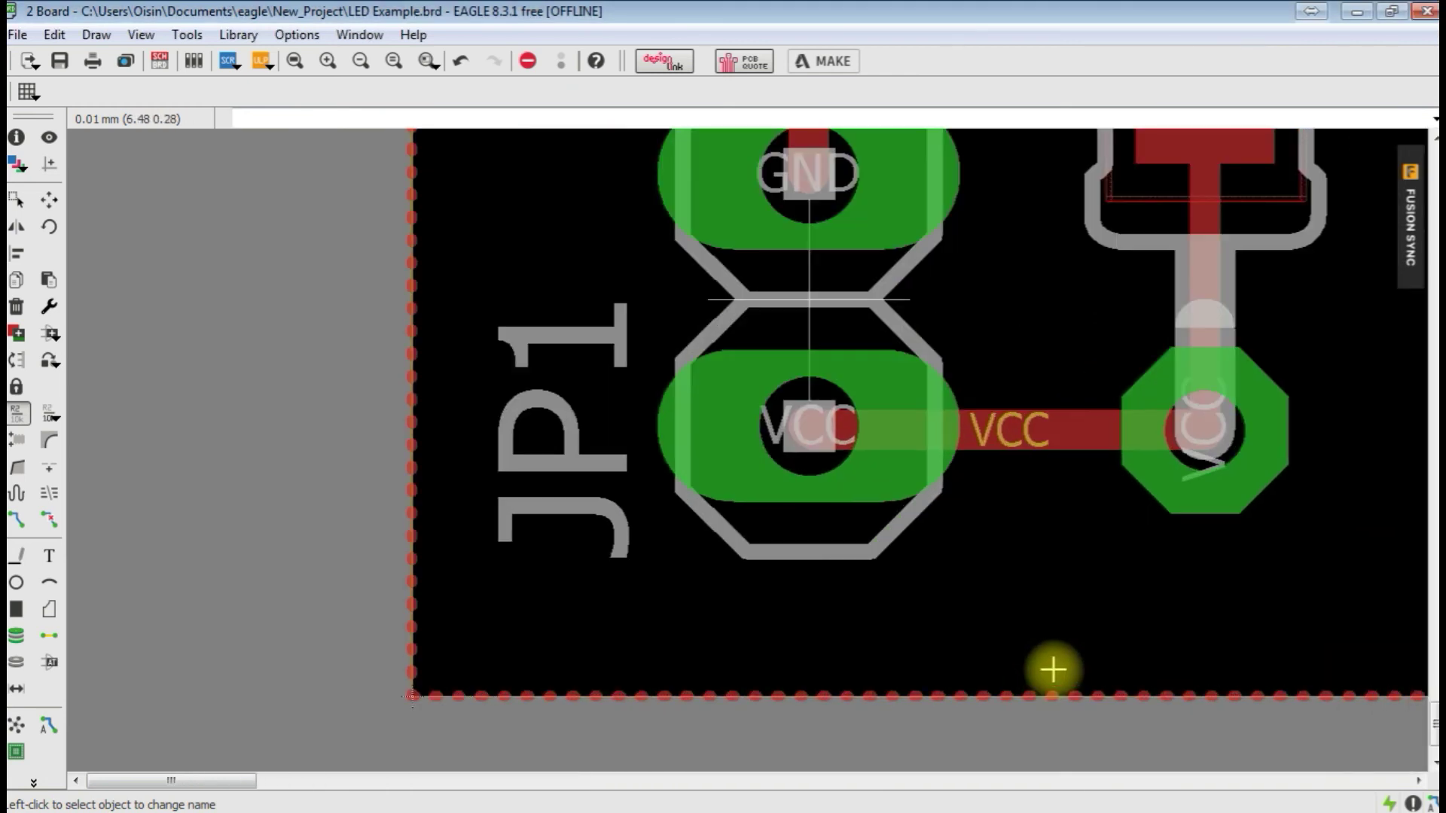
Reopen the polygon's Properties to confirm it now belongs to GND
right_click(1016, 693)
click(1077, 678)
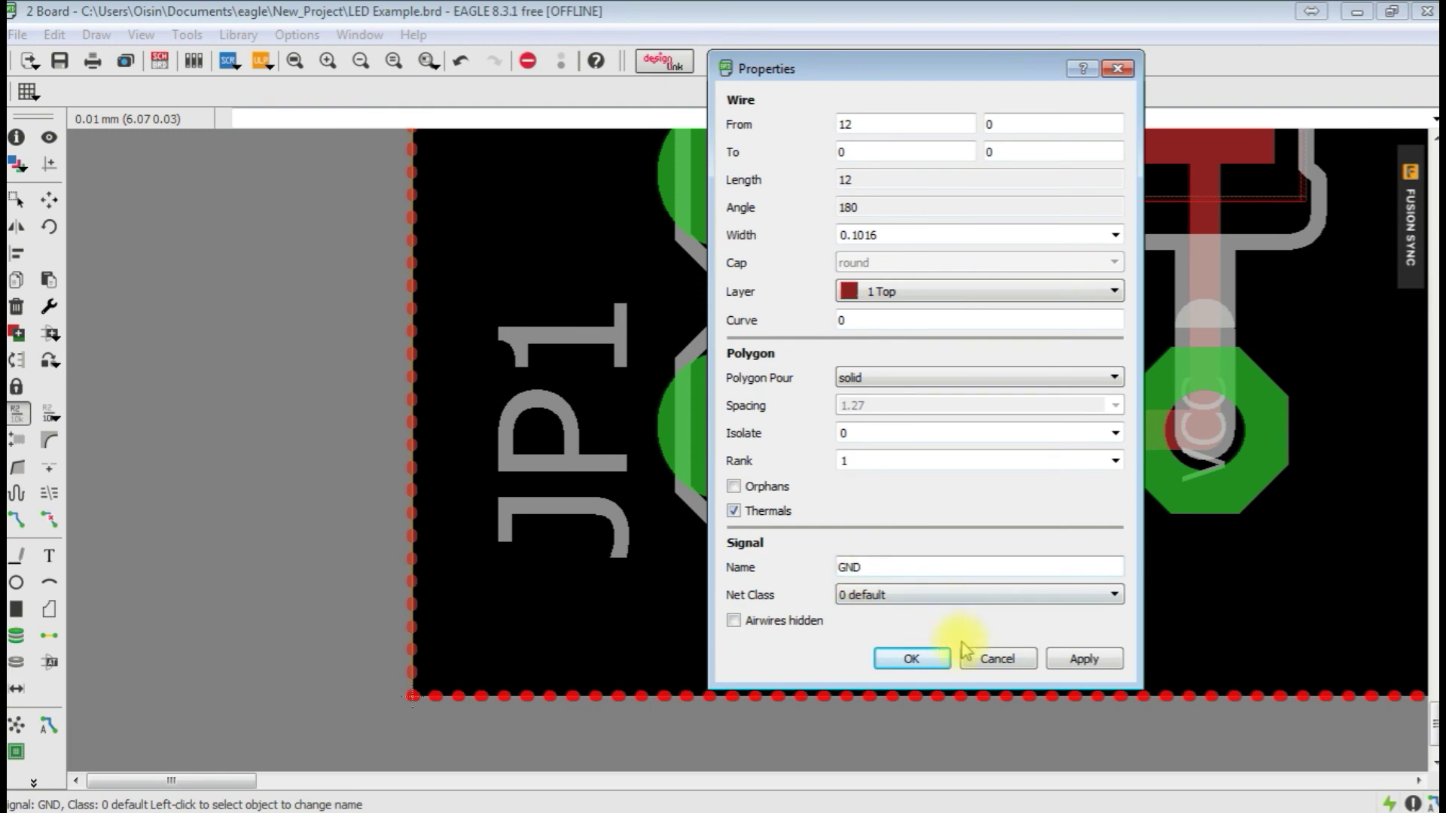
click(916, 657)
scroll(652, 613, down, 6)
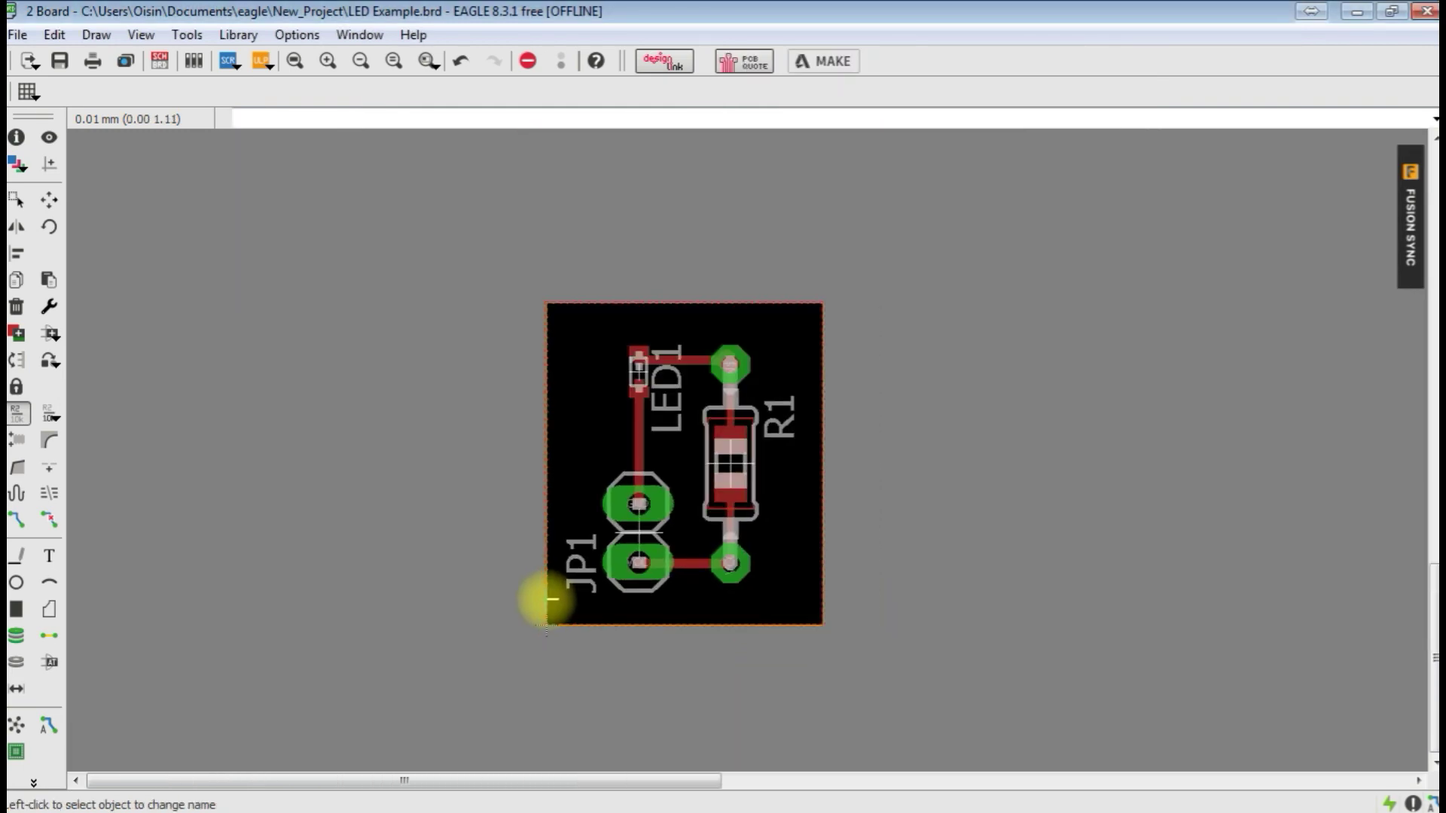
Run Ratsnest to pour the GND polygon copper across the board
scroll(438, 496, down, 3)
scroll(640, 184, up, 2)
scroll(617, 324, down, 1)
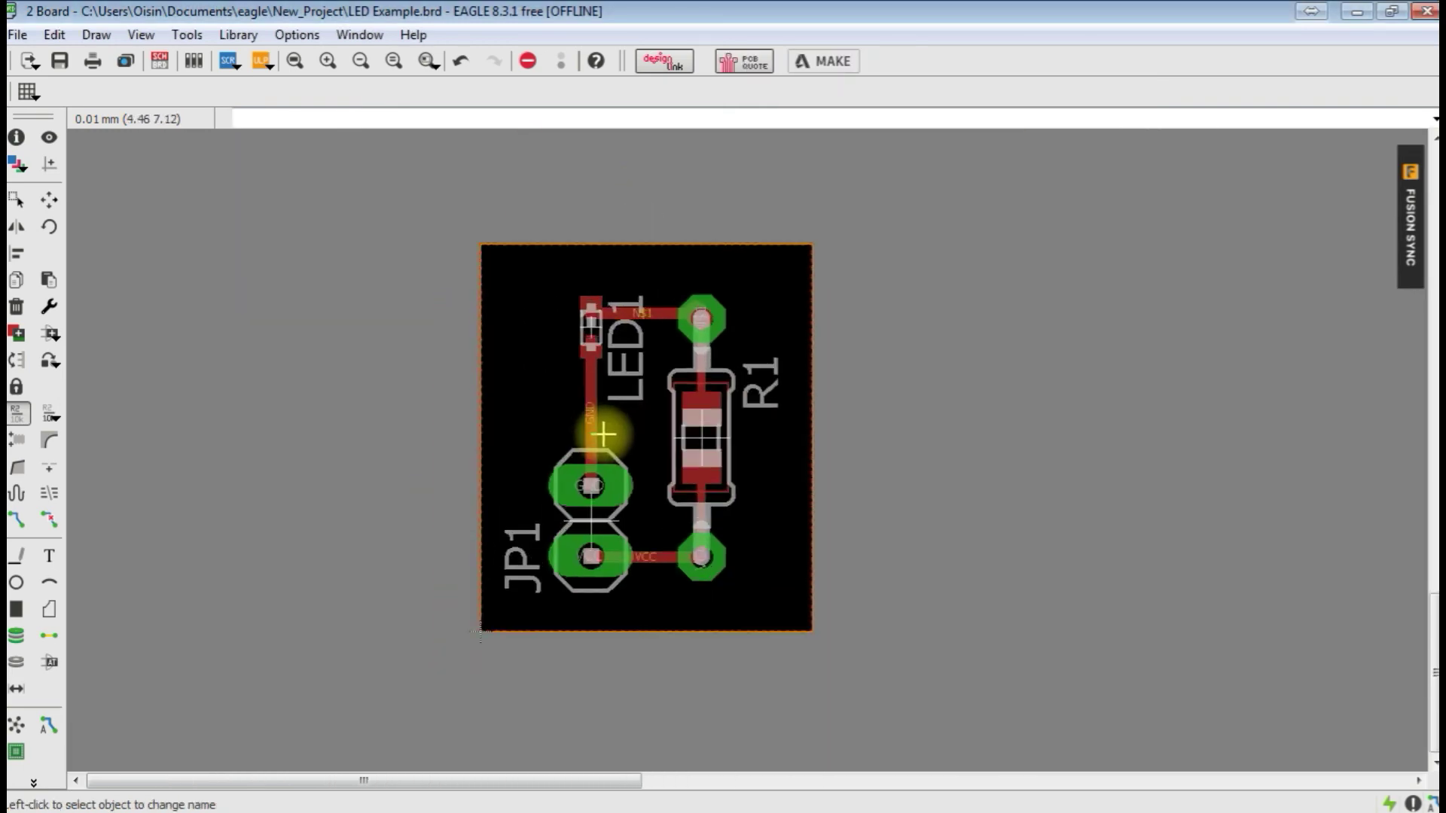
scroll(598, 429, up, 1)
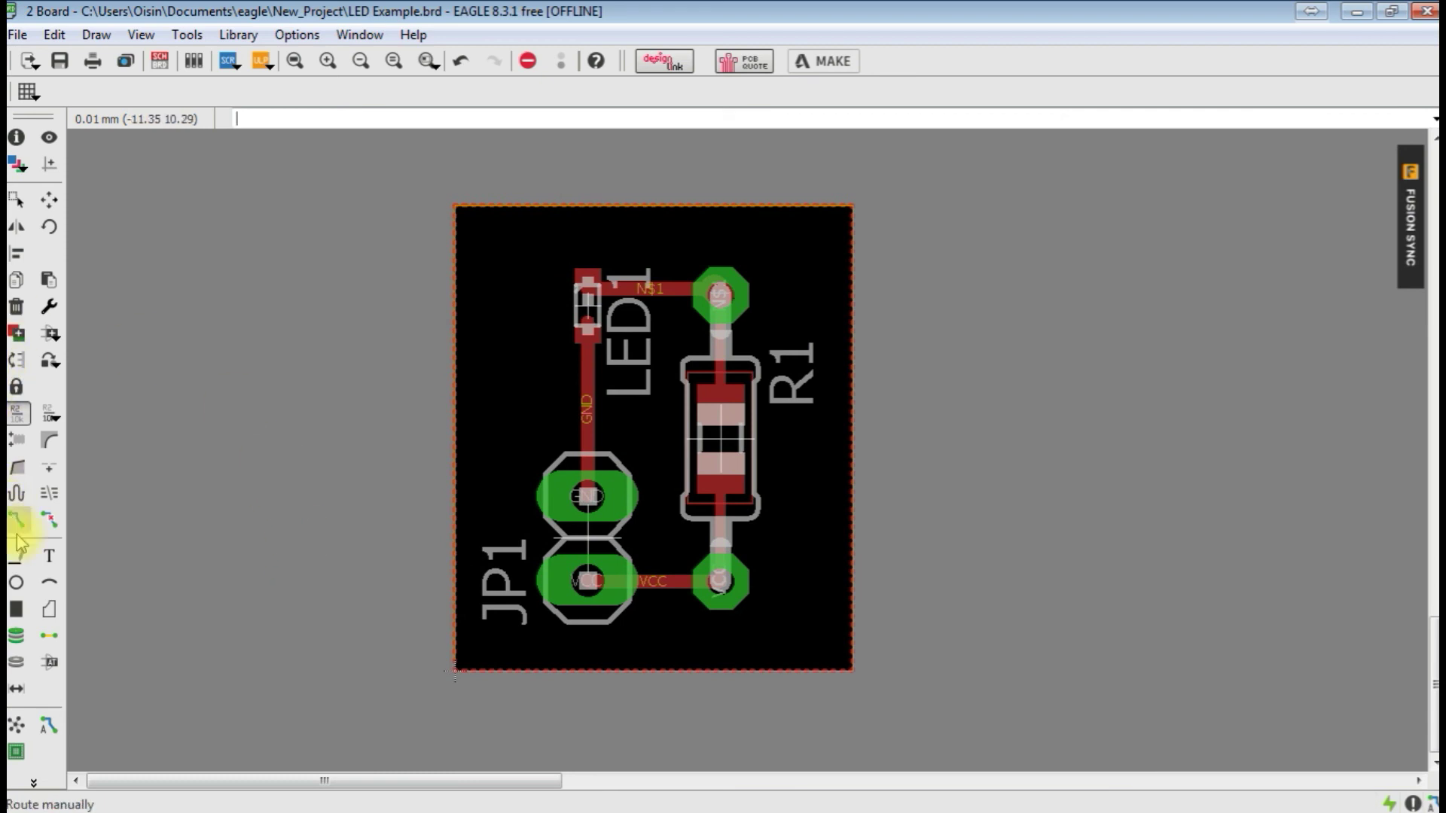
click(18, 728)
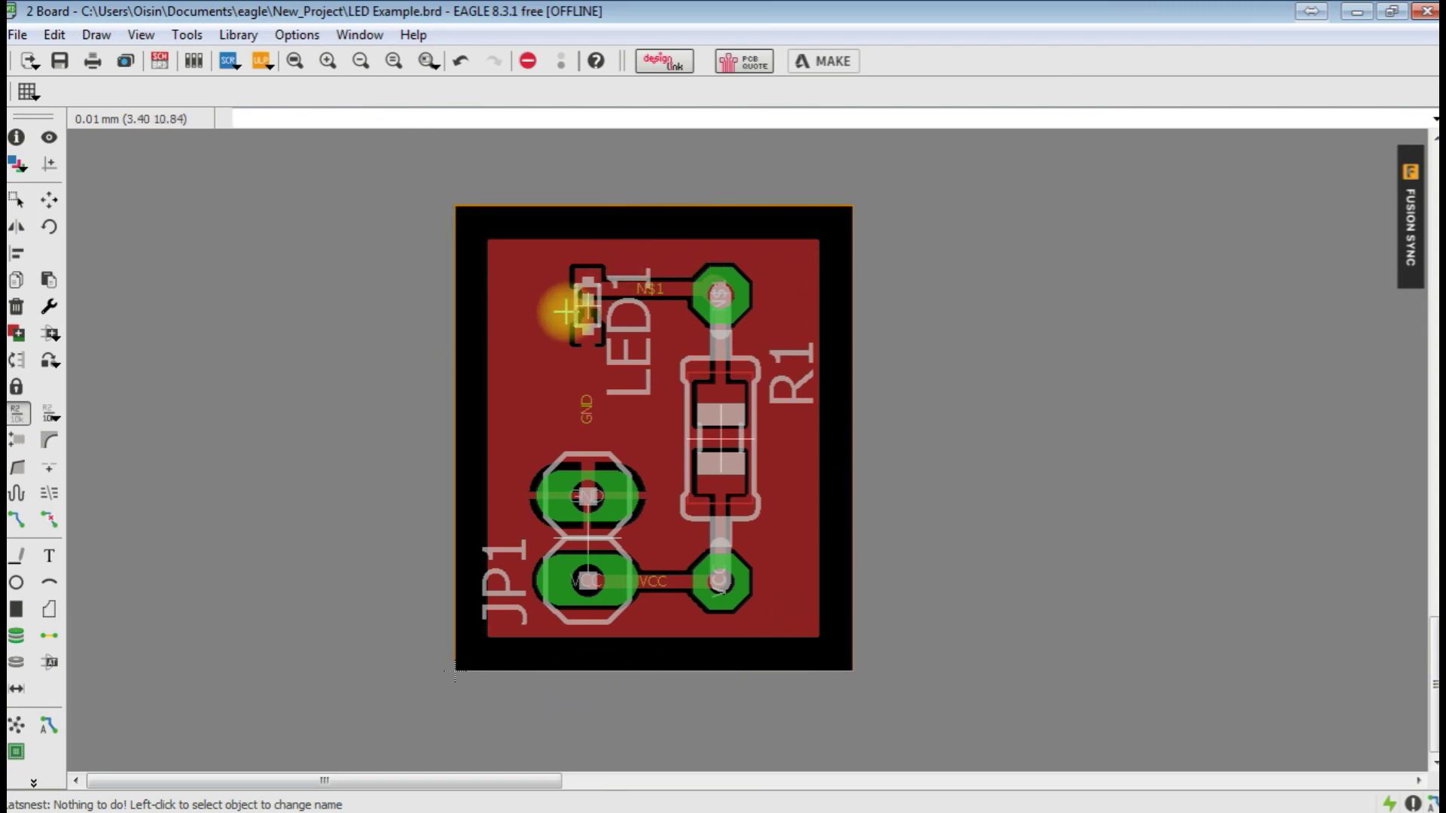
Zoom in and out to inspect the pour's clearance around the VCC and N$1 traces
scroll(580, 316, up, 3)
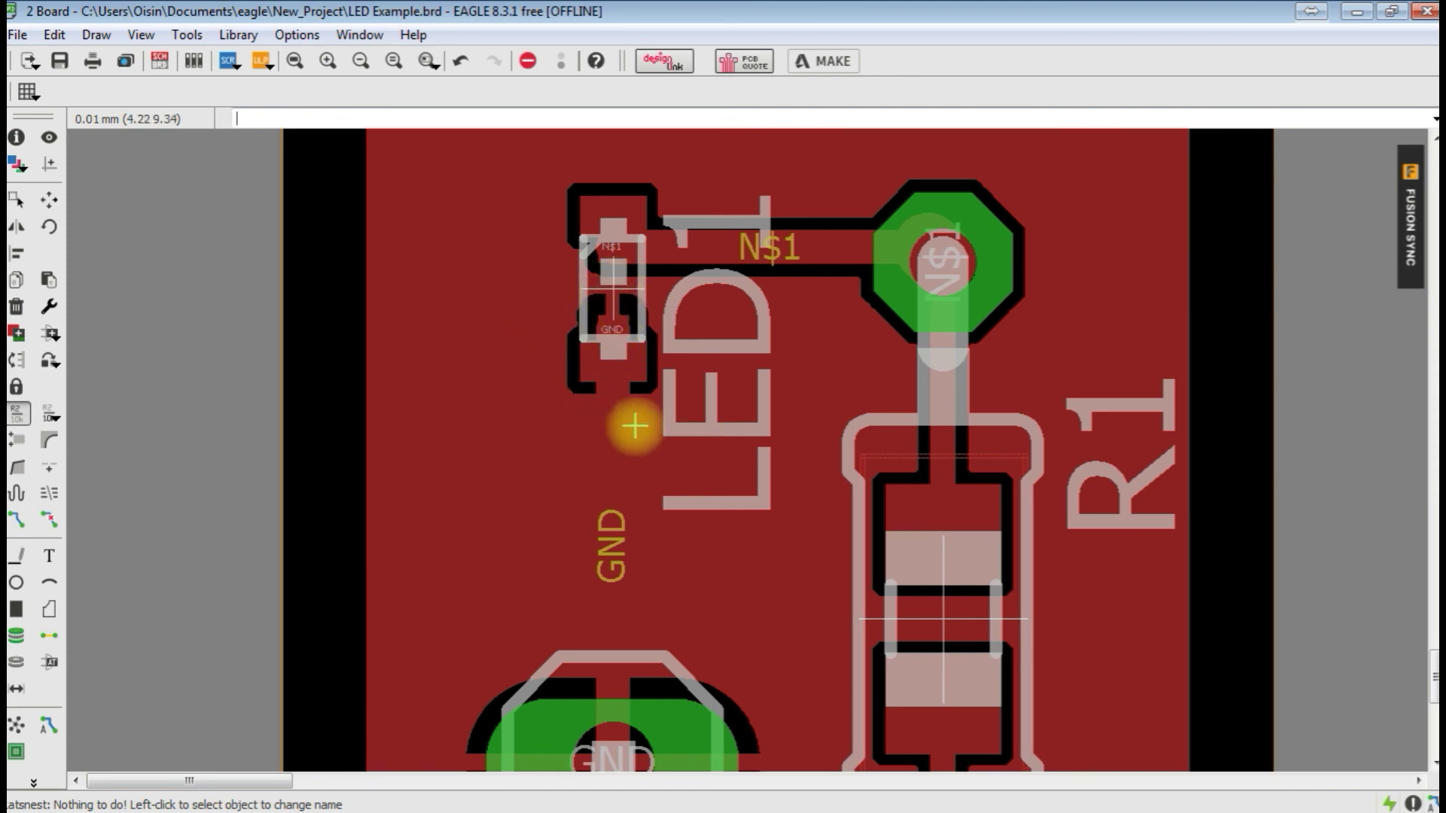
scroll(618, 383, down, 1)
scroll(619, 384, down, 1)
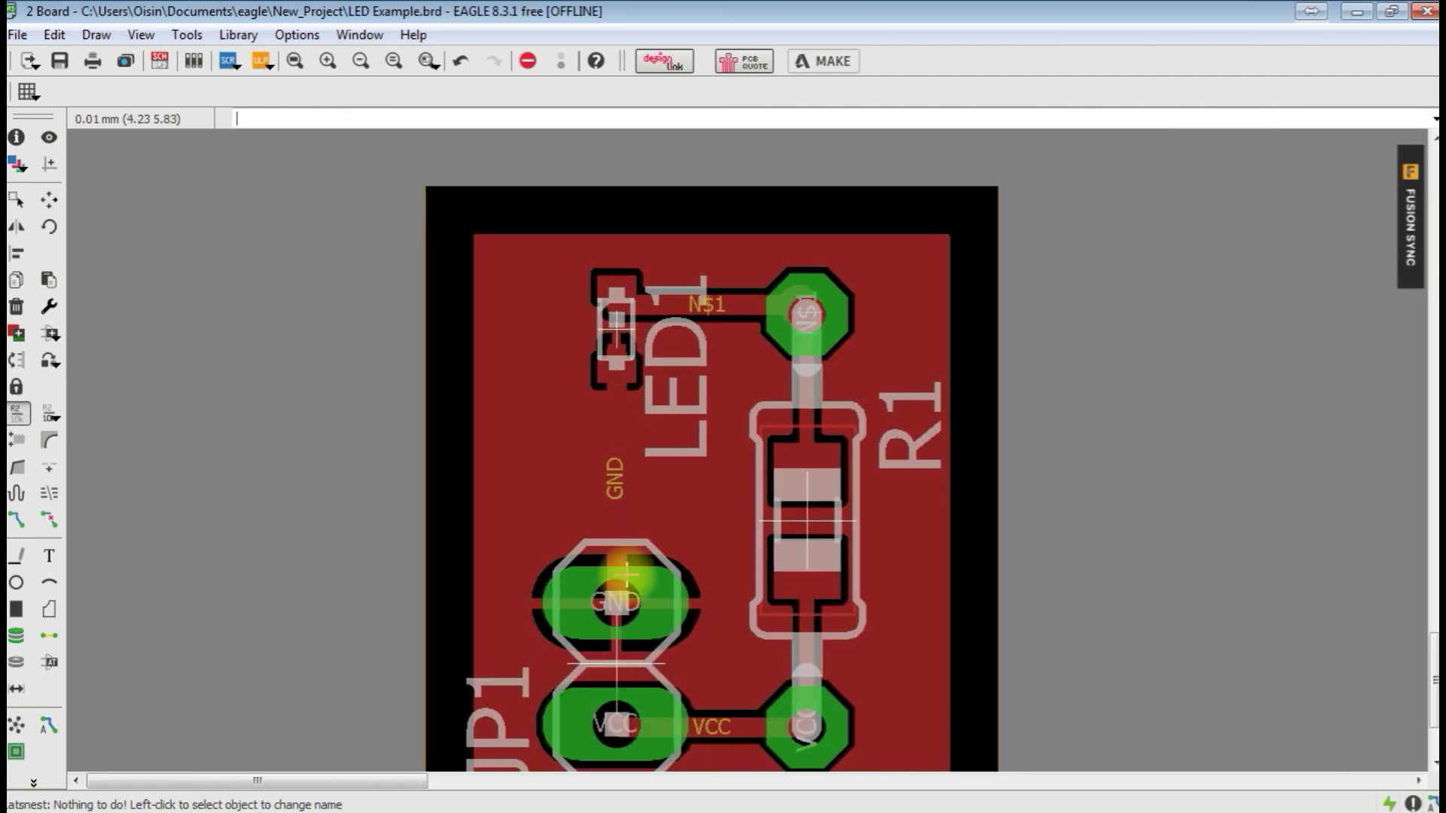
scroll(607, 597, up, 3)
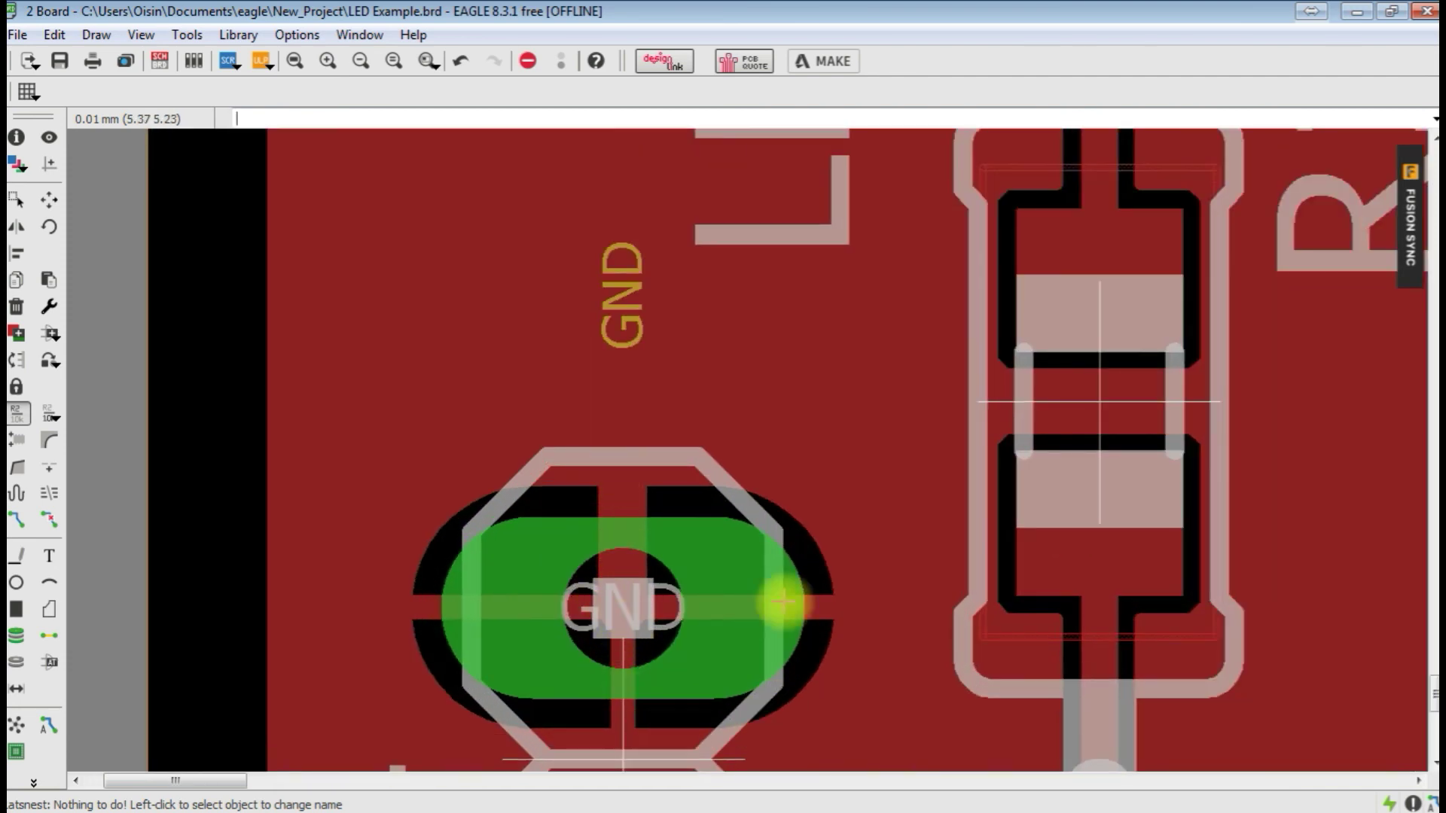
scroll(675, 422, down, 3)
scroll(741, 563, up, 3)
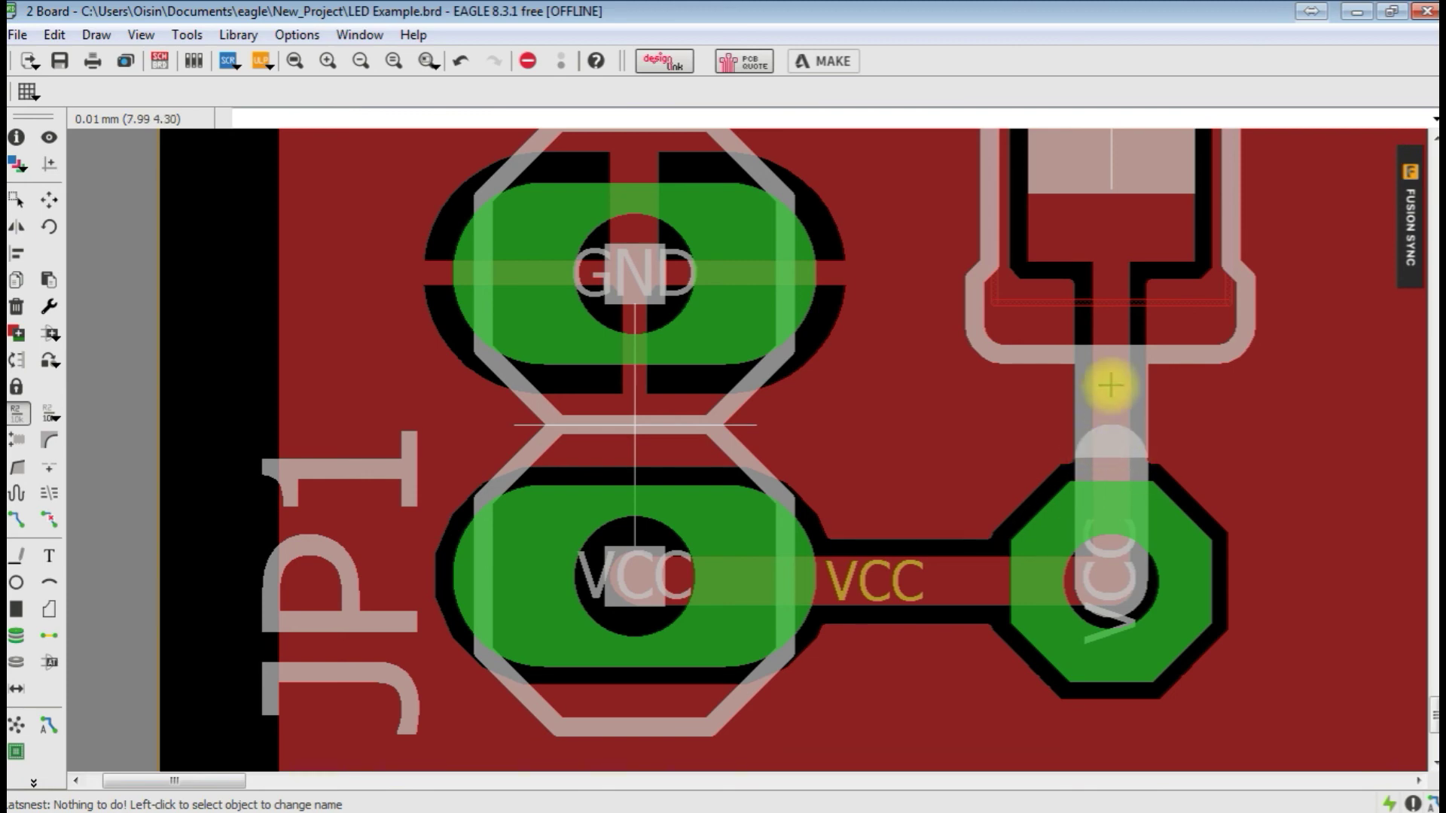
scroll(1152, 391, down, 4)
scroll(926, 591, up, 4)
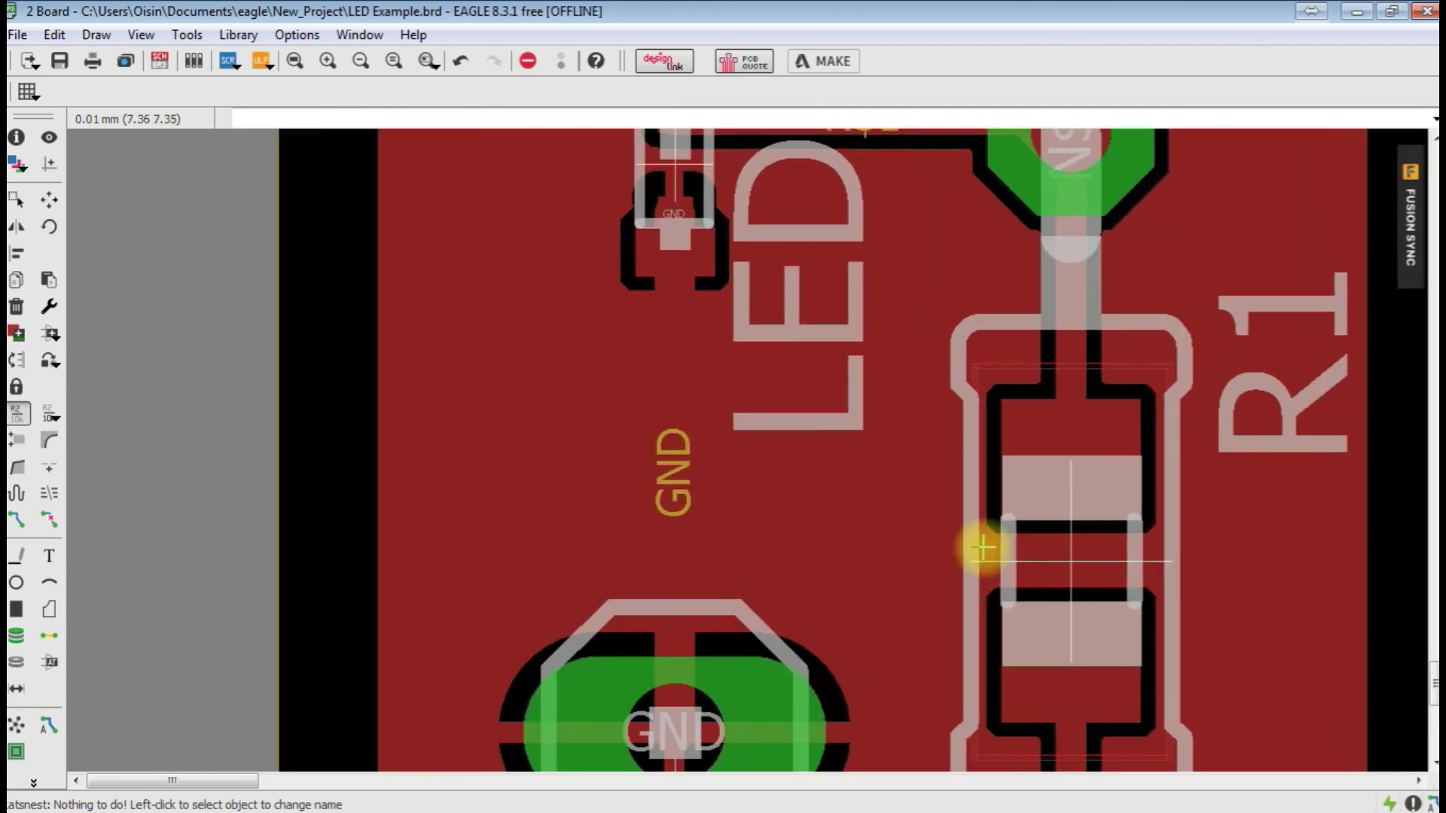
scroll(704, 671, down, 2)
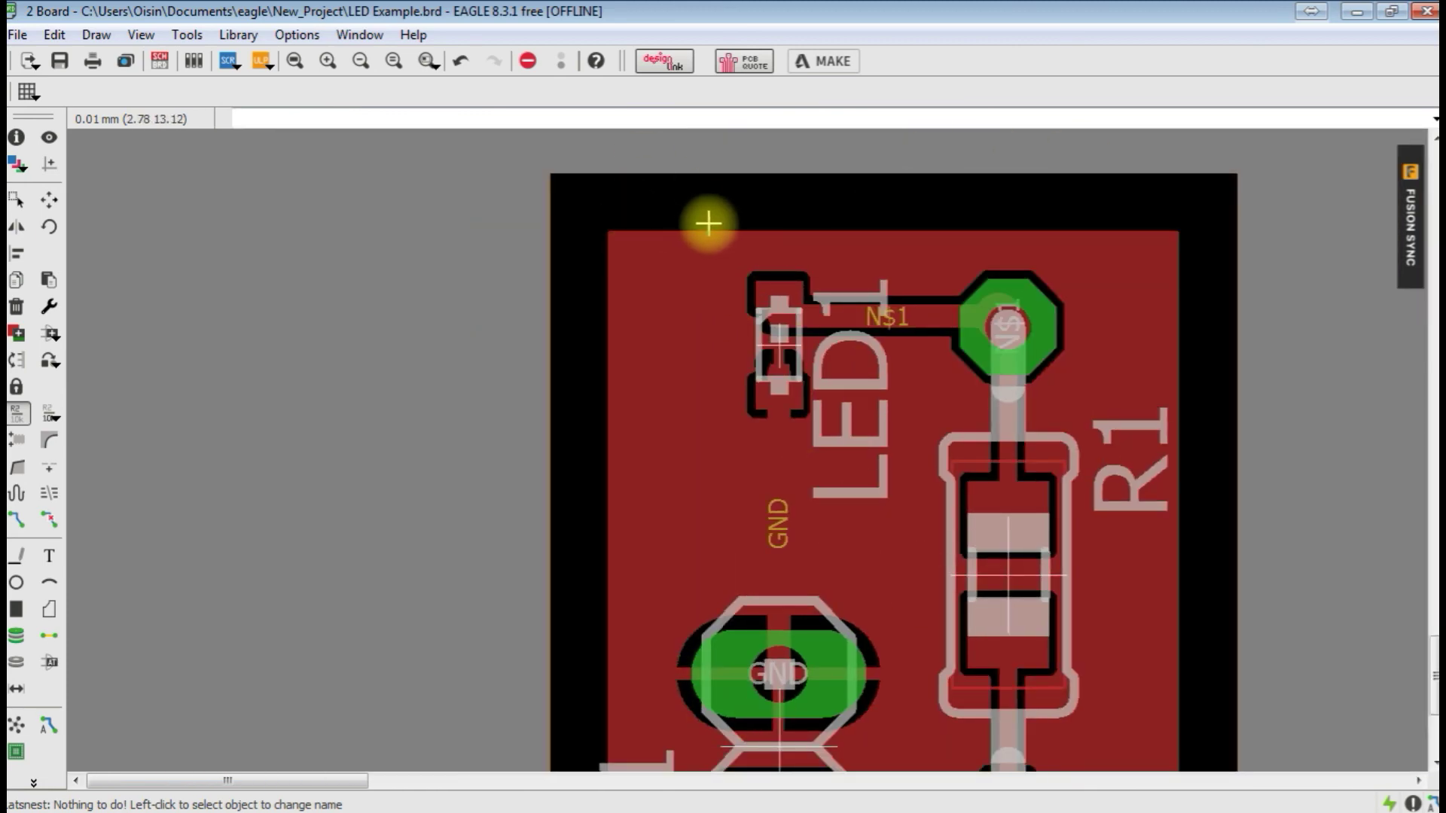
scroll(695, 215, down, 2)
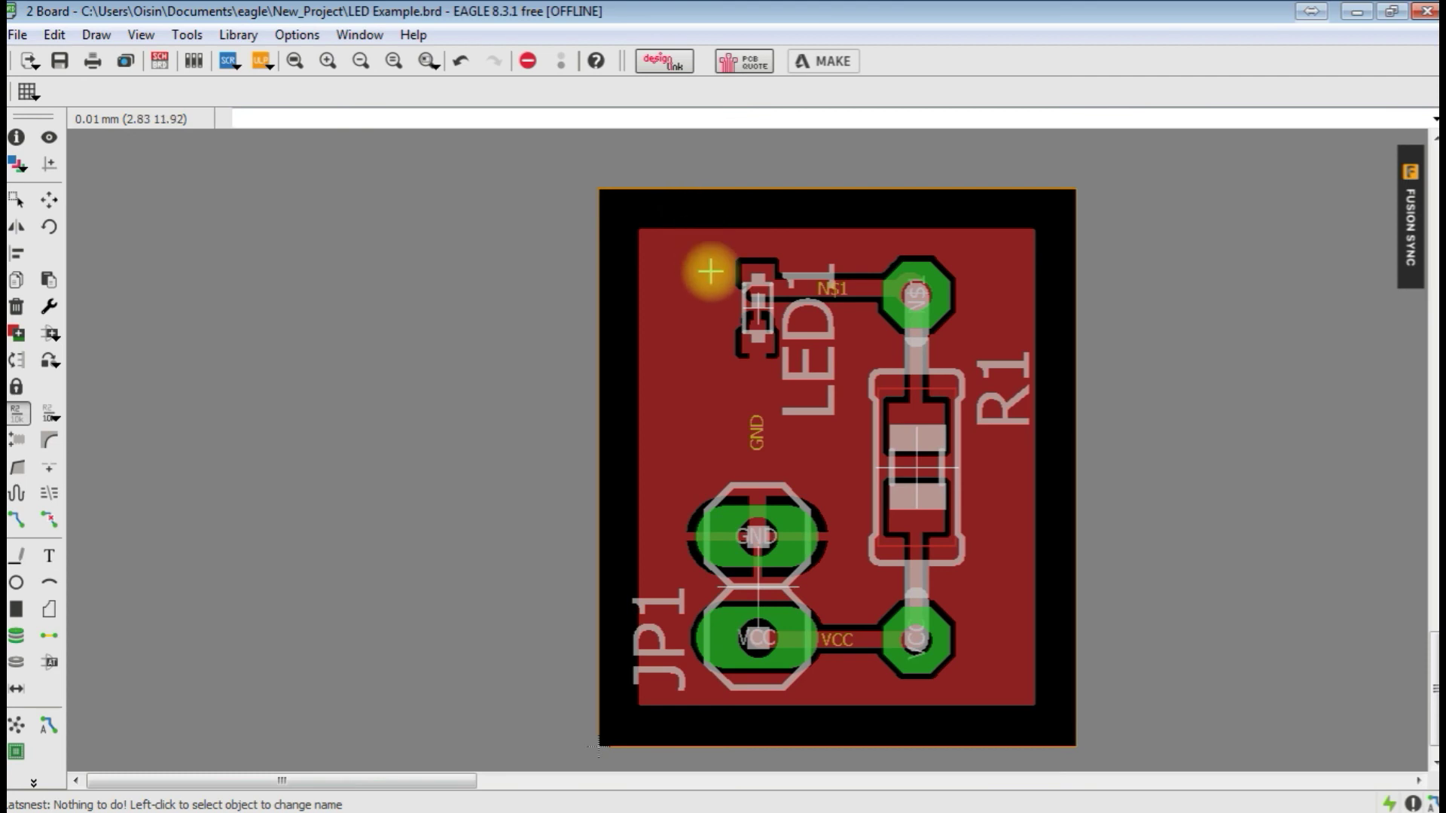
click(898, 521)
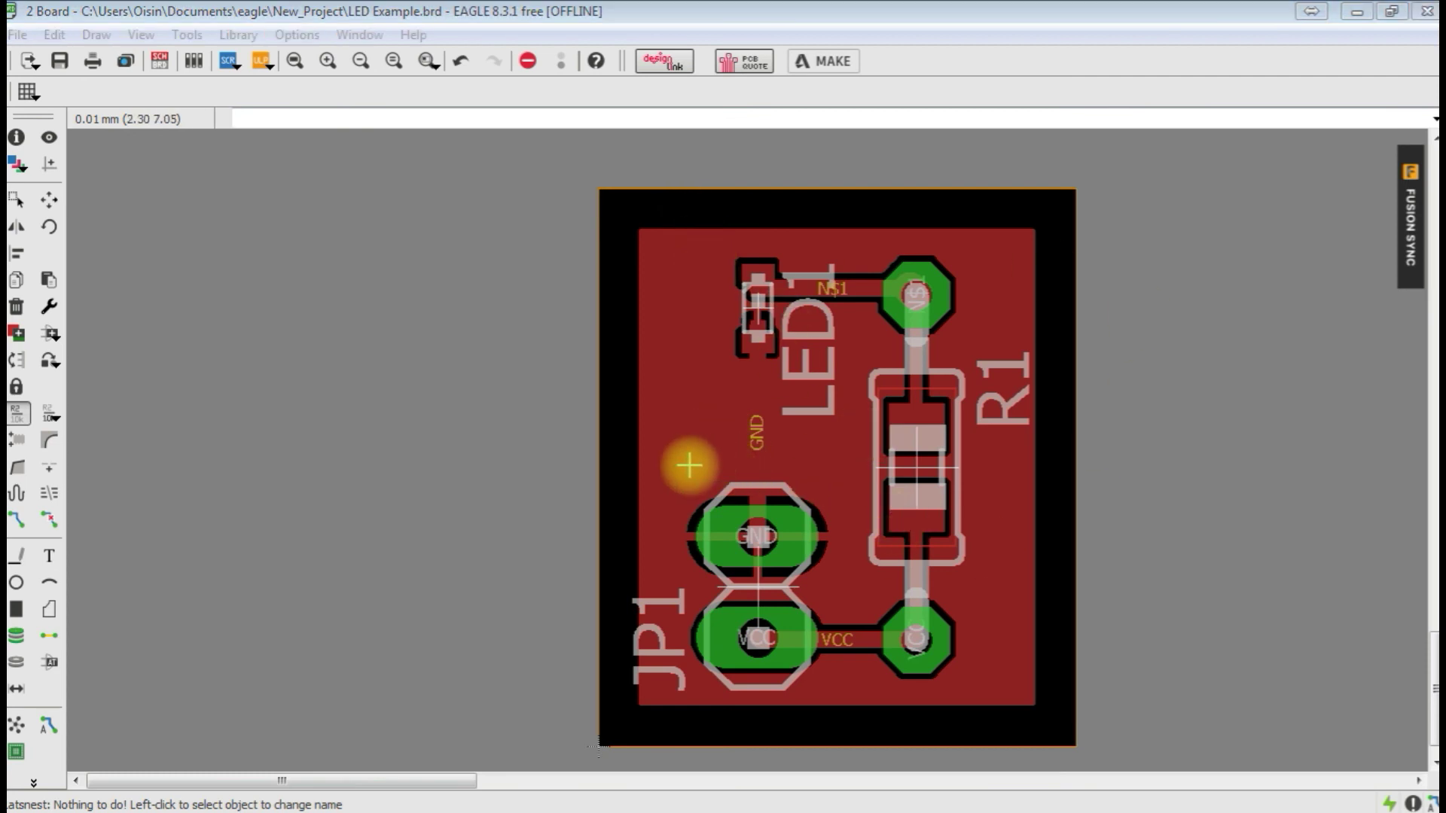
click(49, 525)
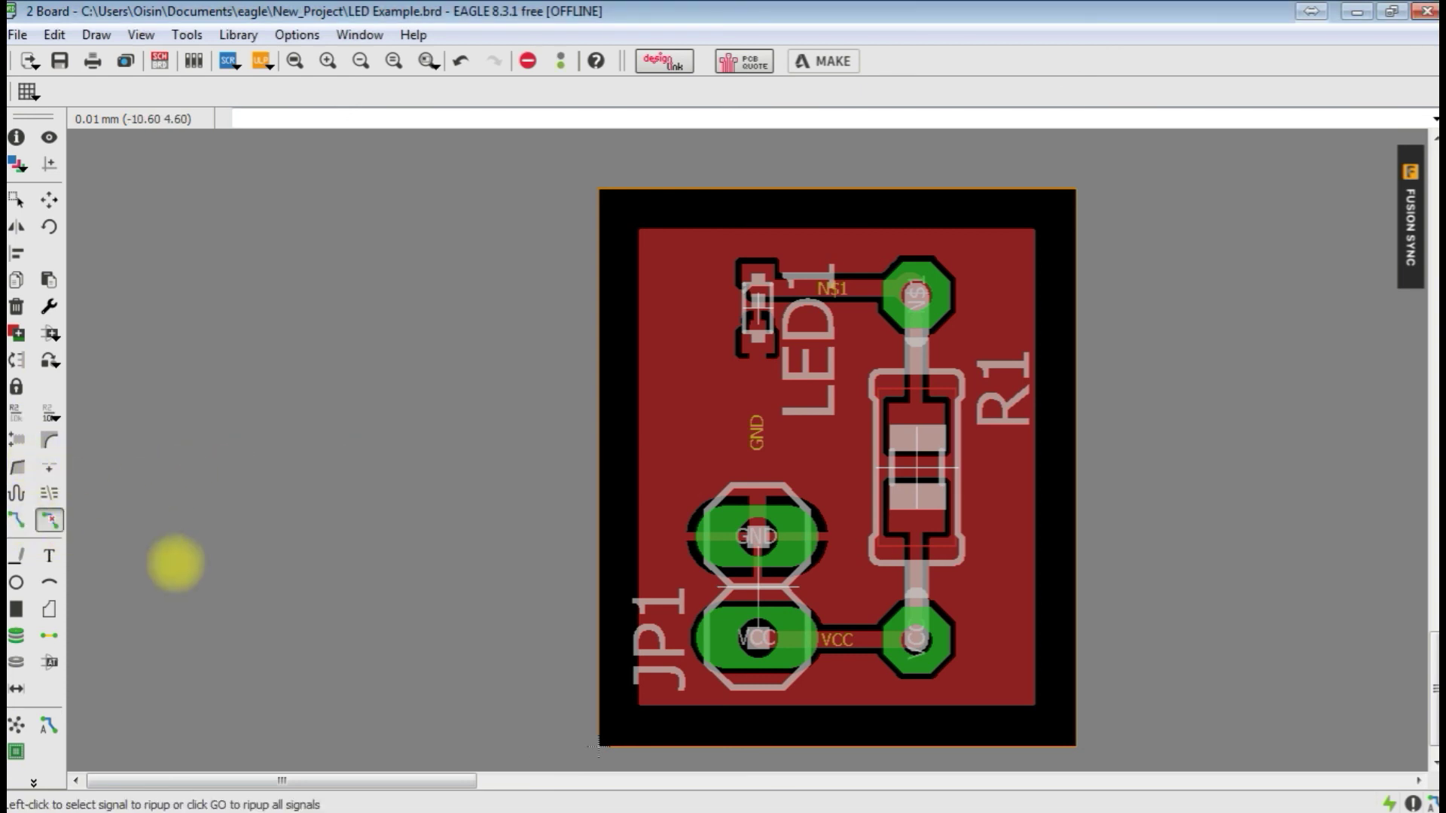
click(562, 66)
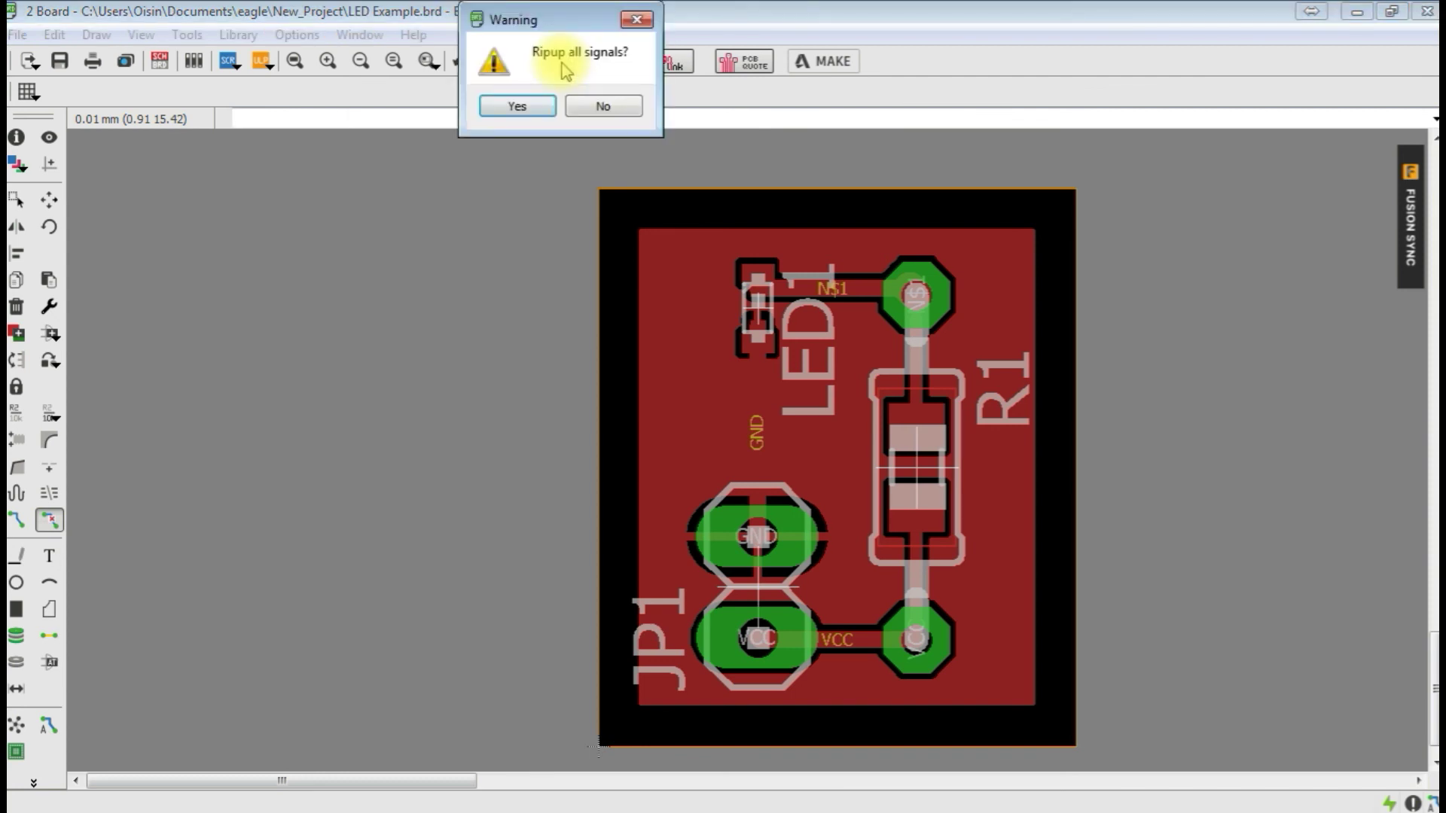
click(517, 107)
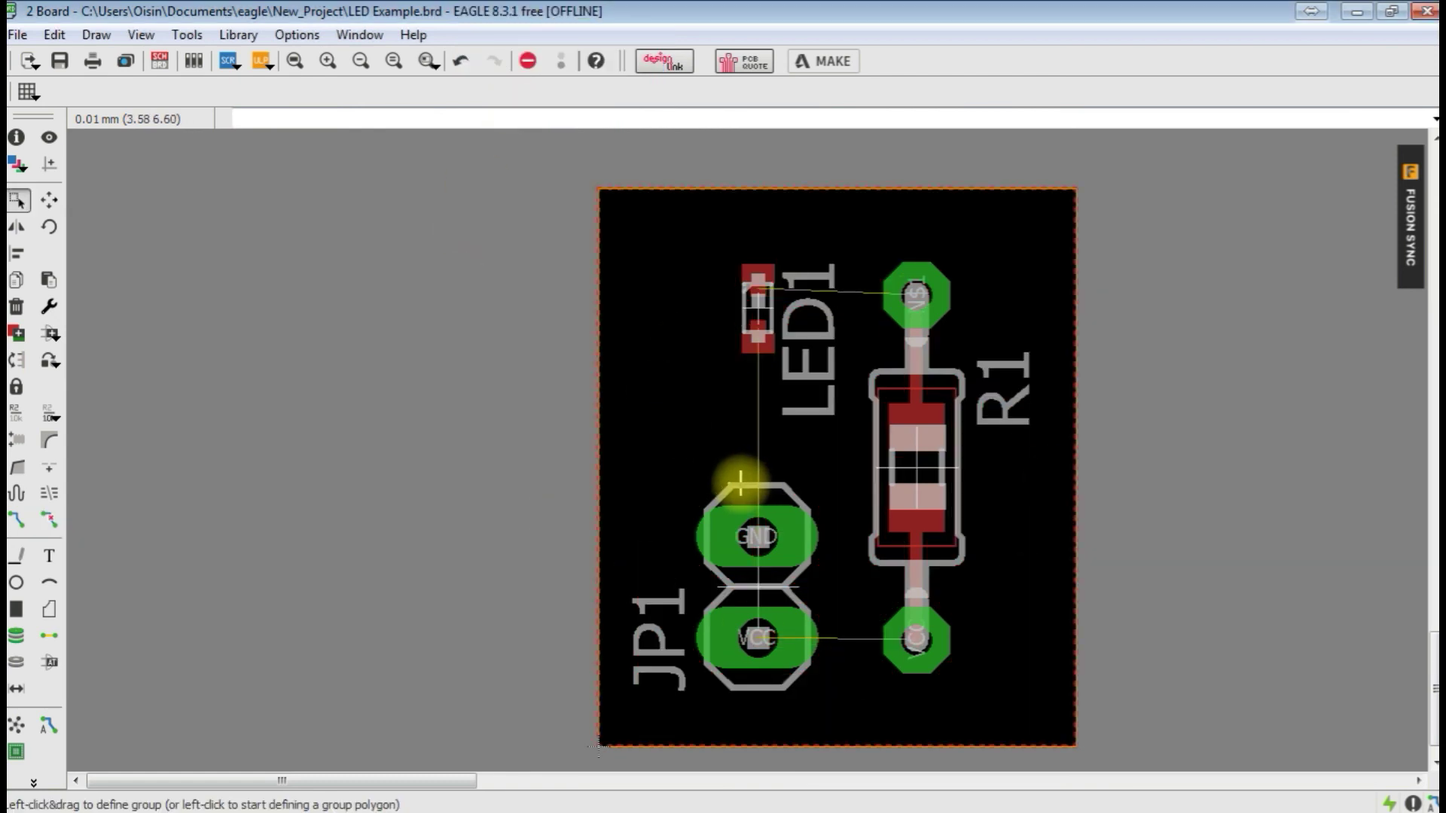
key(ctrl+z)
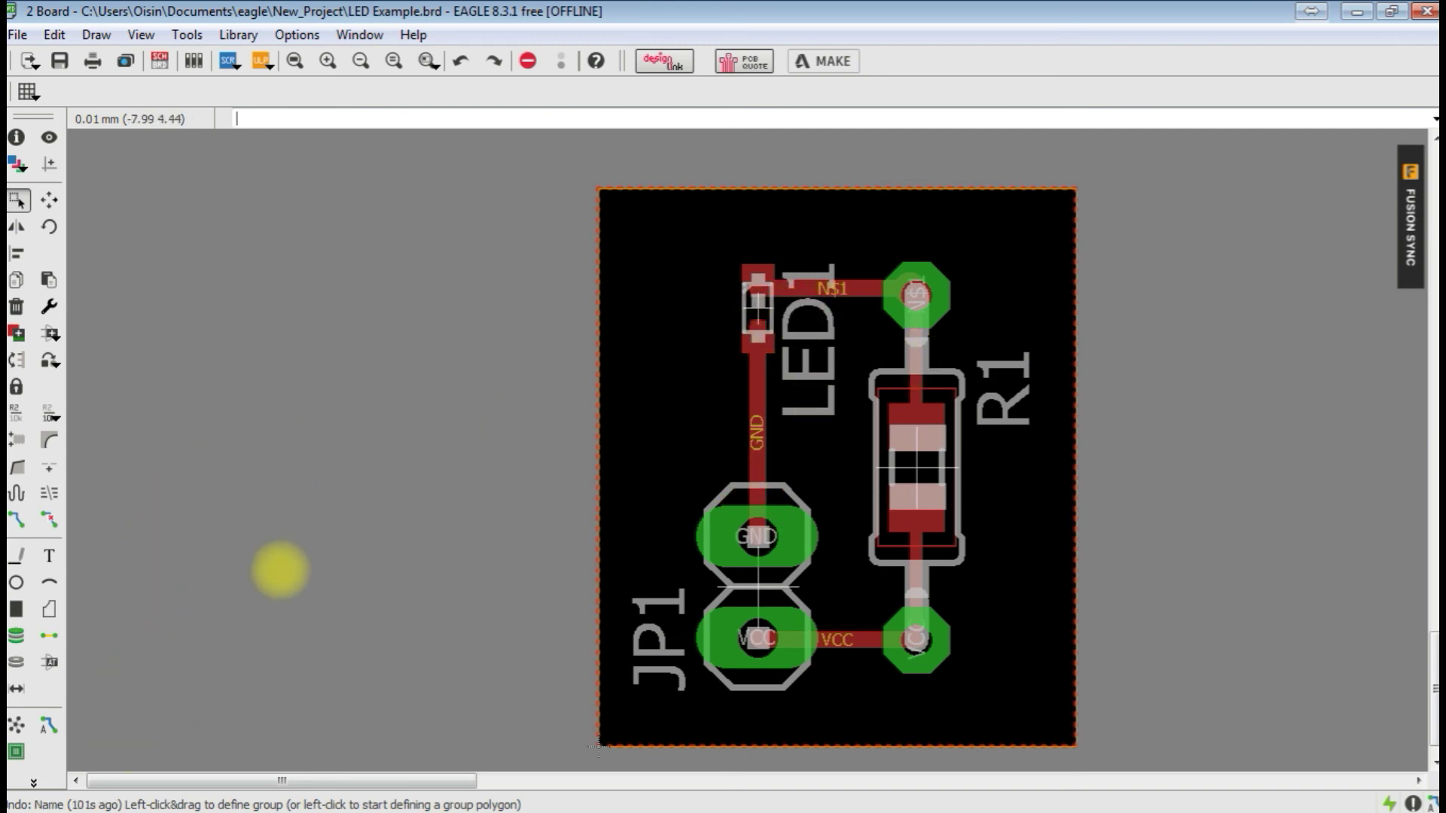
click(17, 725)
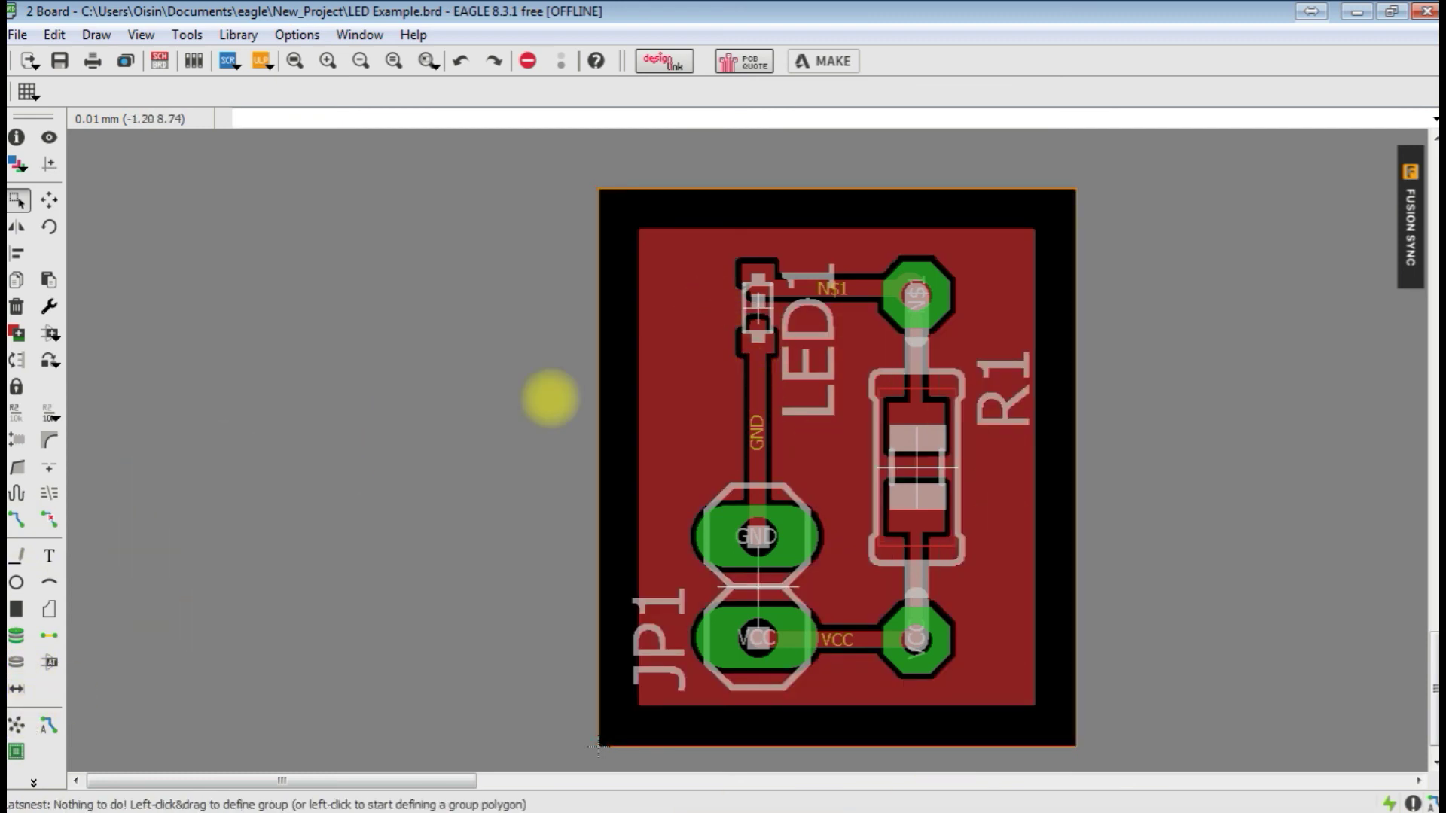
Undo back to airwires, then start a bottom-layer N$1 route from R1's pad
key(ctrl+z)
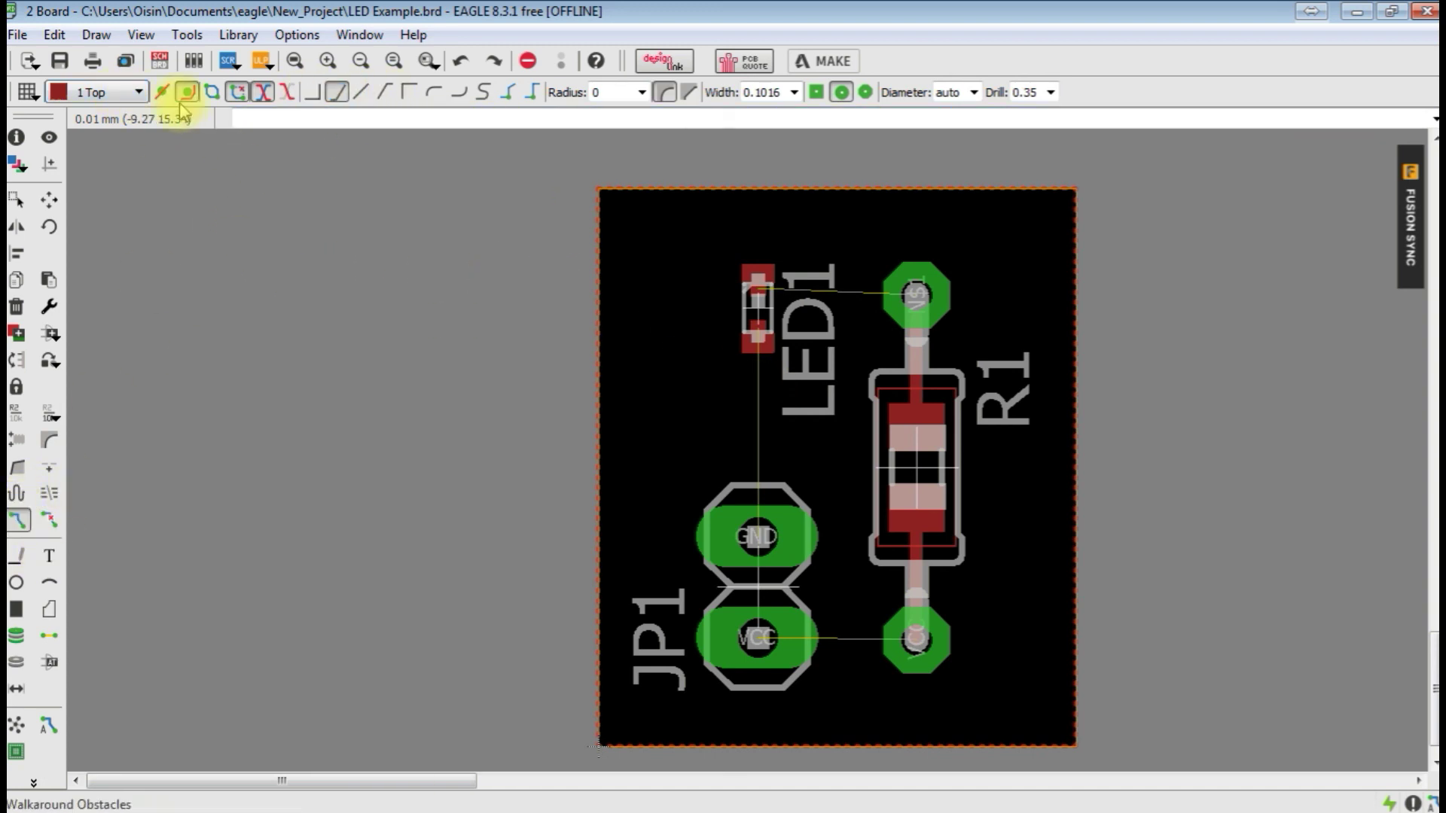
click(138, 96)
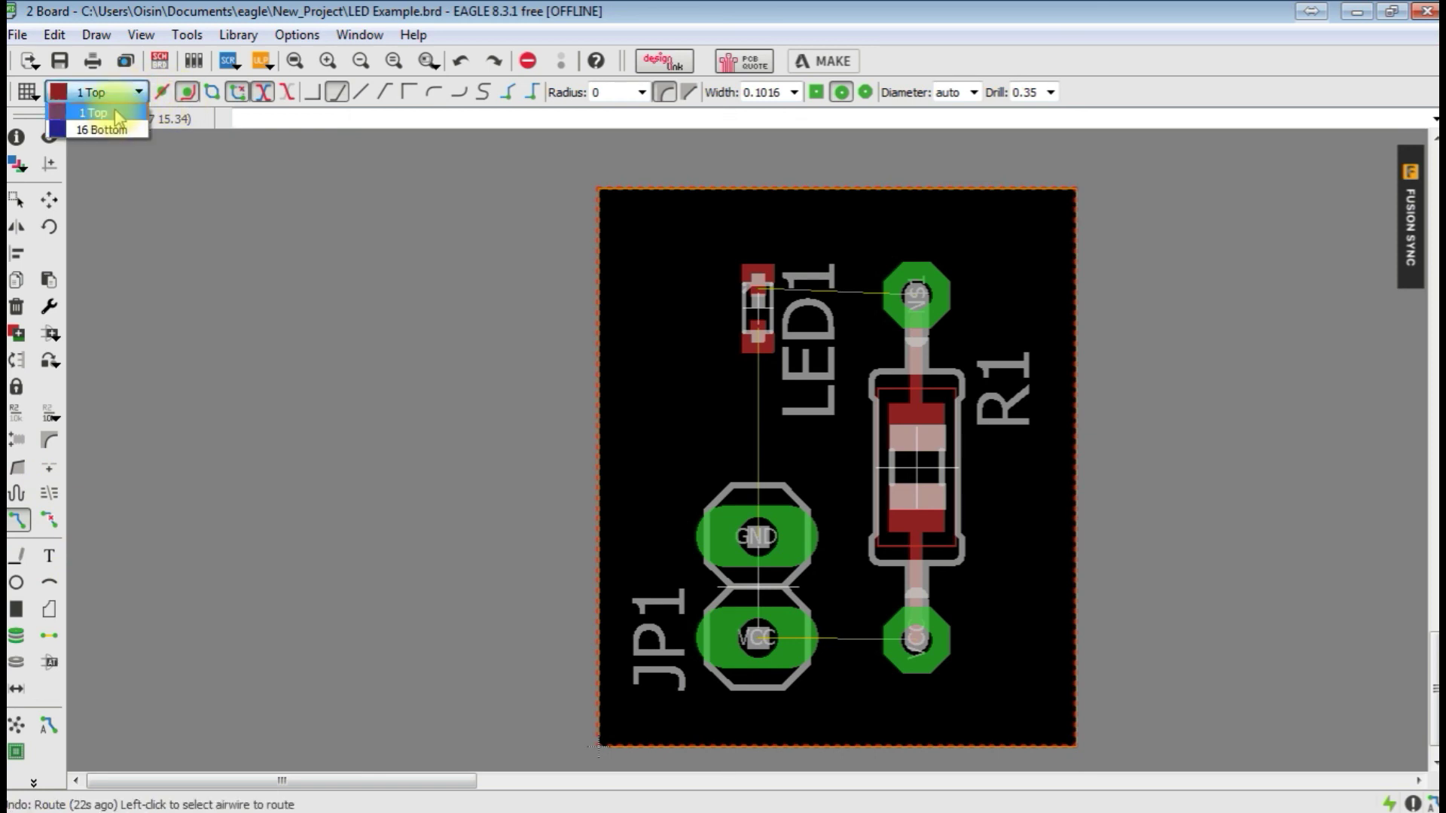
click(337, 94)
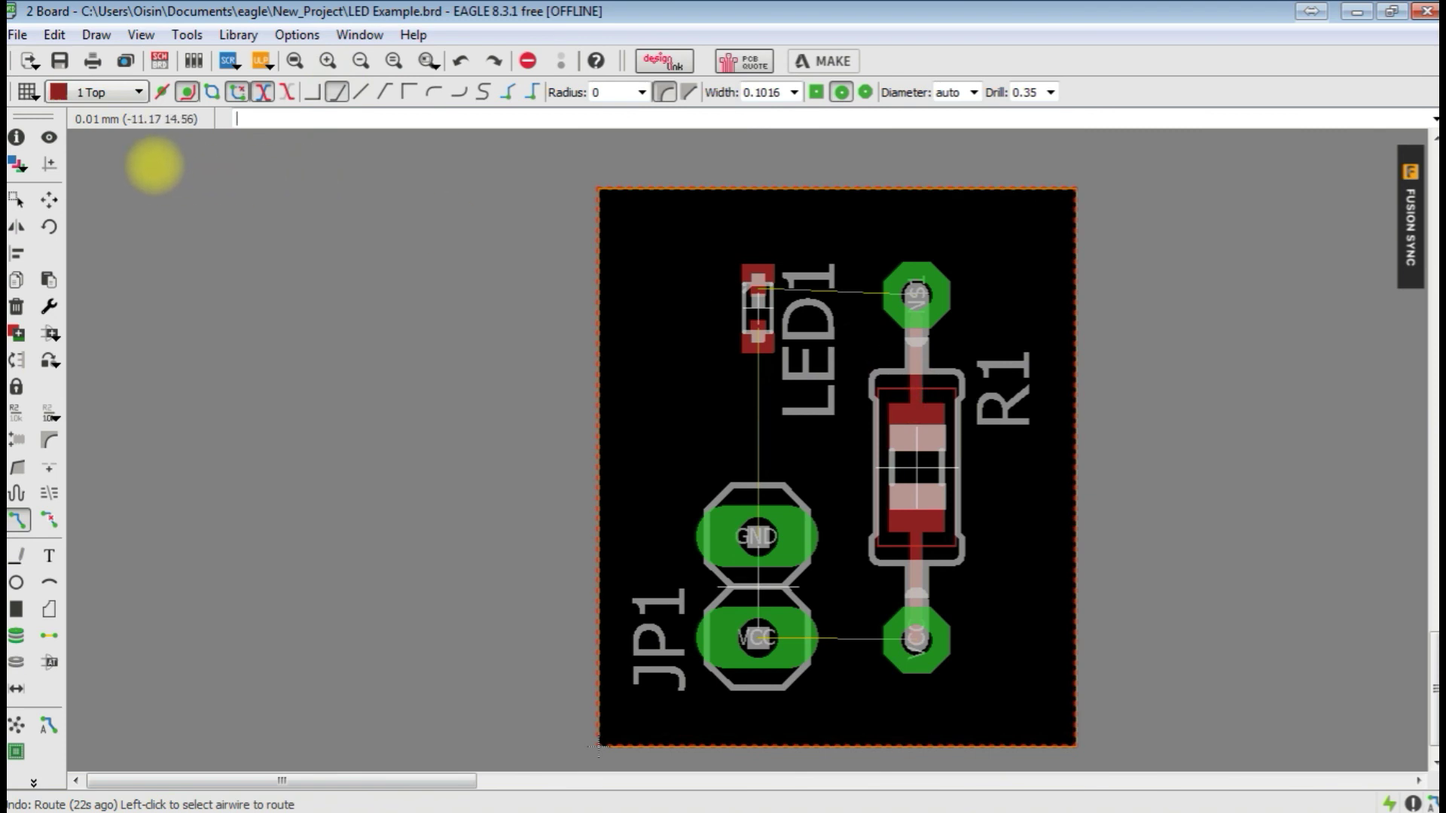
click(137, 92)
click(101, 123)
click(913, 292)
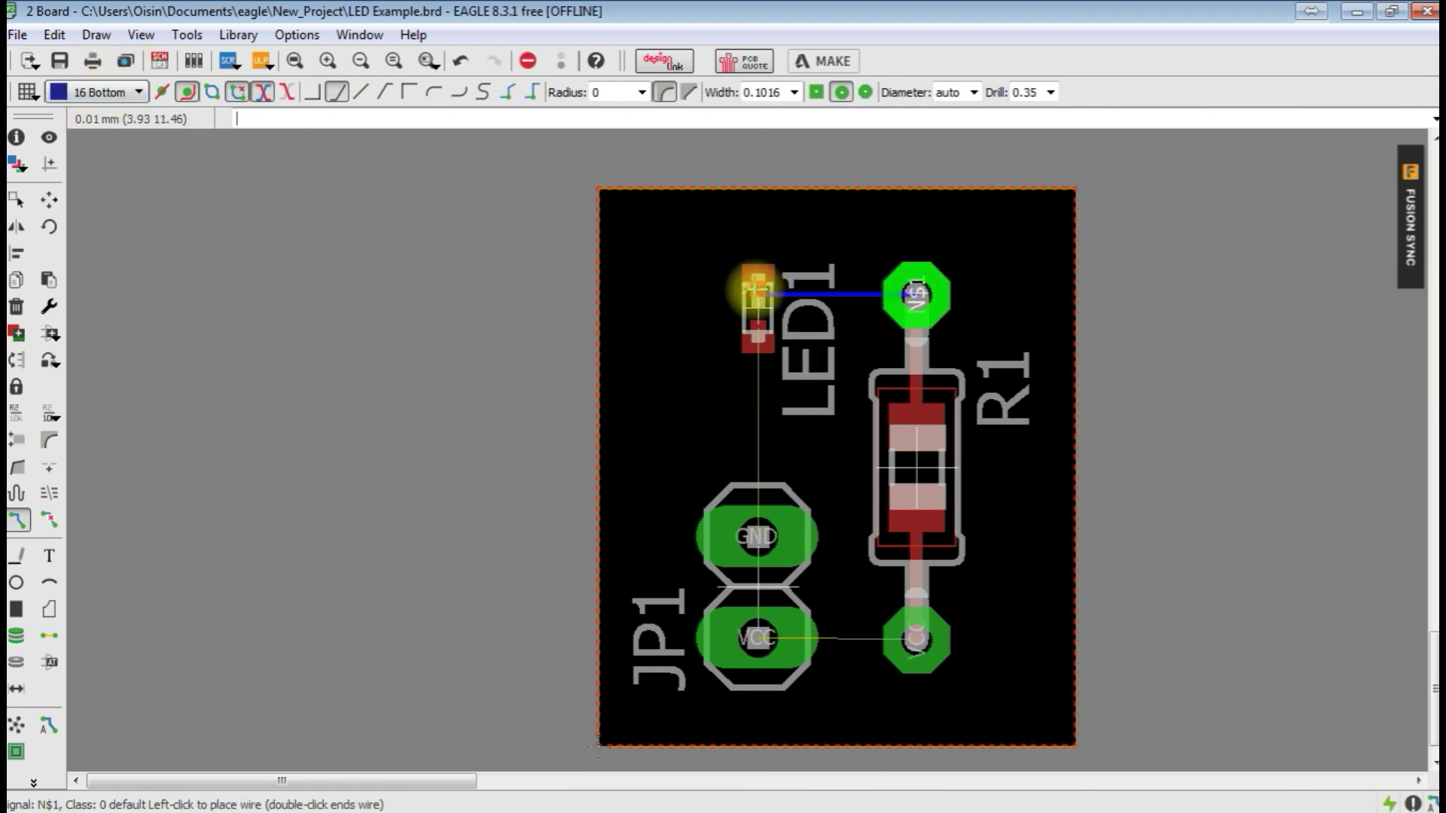
Drop a via above R1 and finish the top-layer trace on LED1's upper pad
click(131, 92)
click(113, 128)
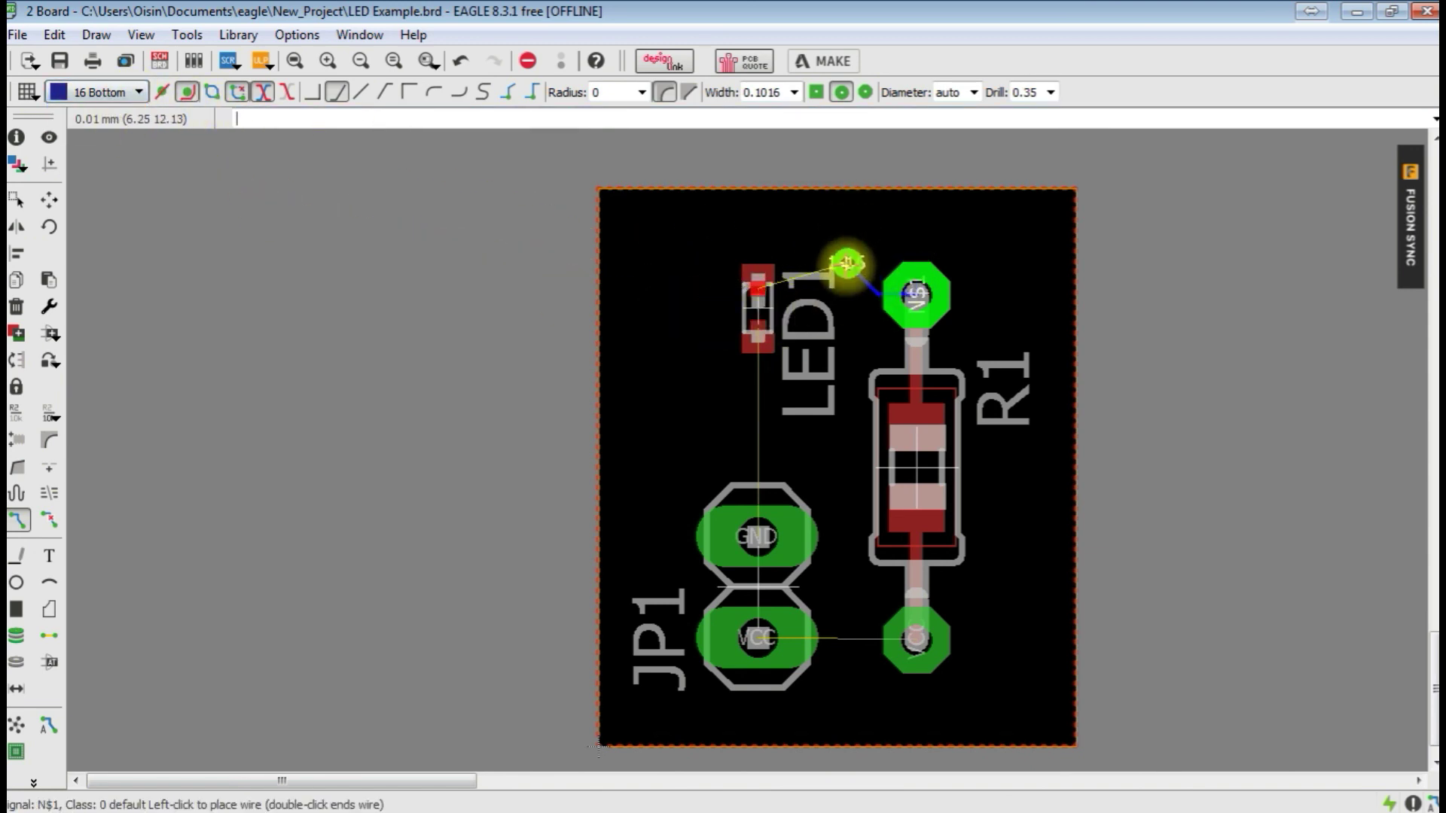
click(838, 245)
middle_click(837, 246)
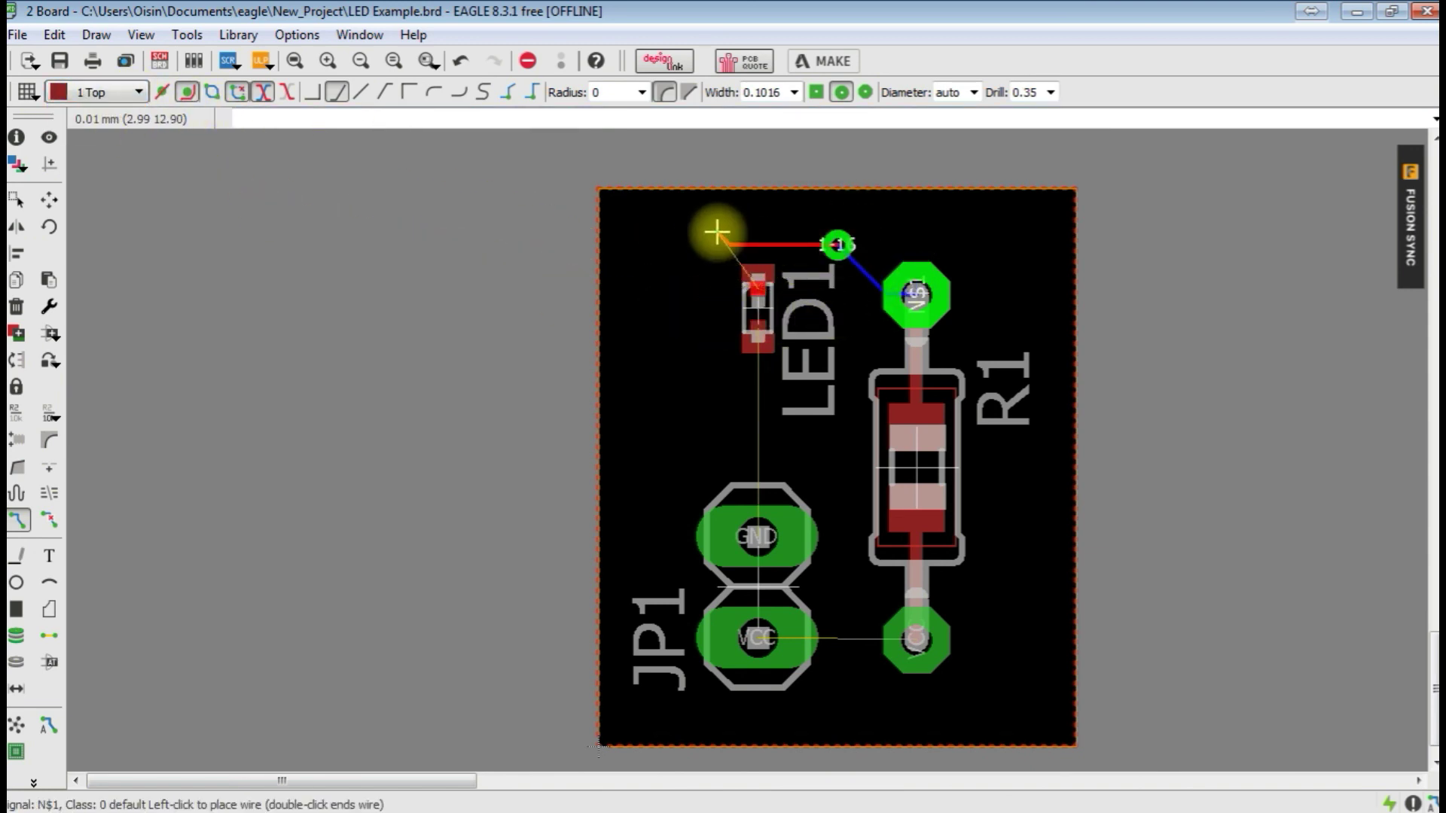
click(758, 288)
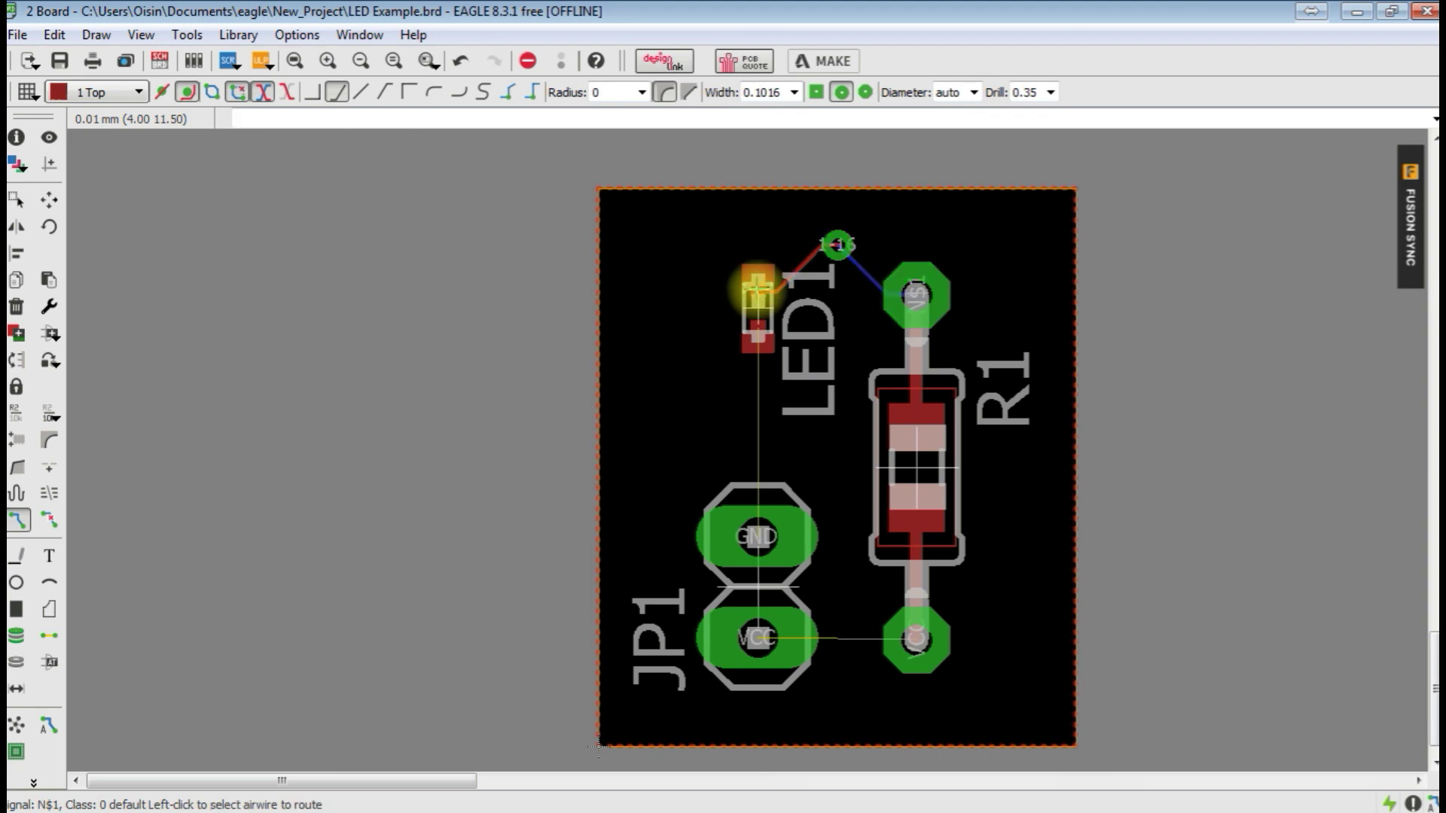
scroll(804, 353, up, 2)
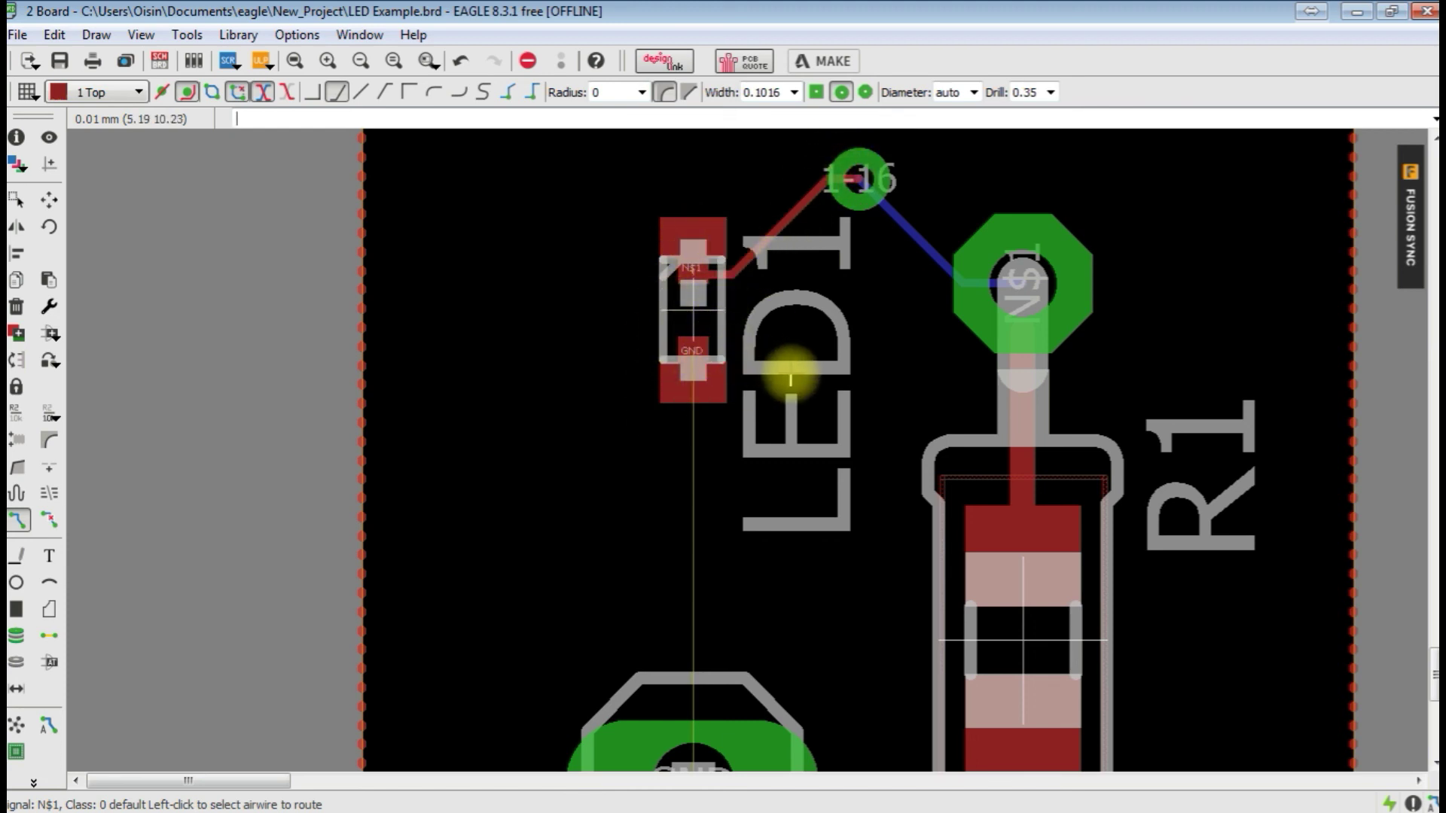
Zoom out to view the whole board with the via demo
scroll(790, 370, down, 2)
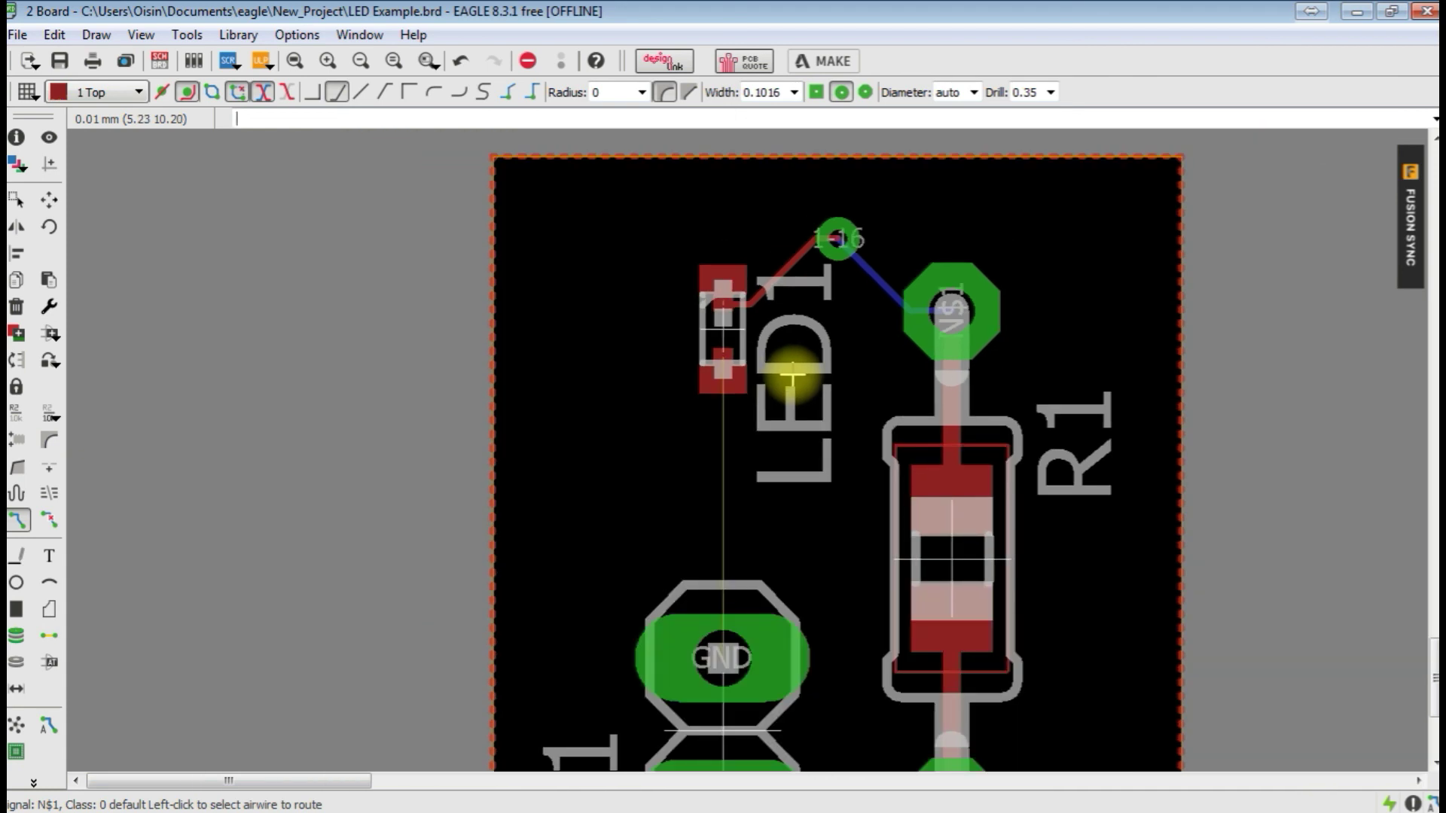